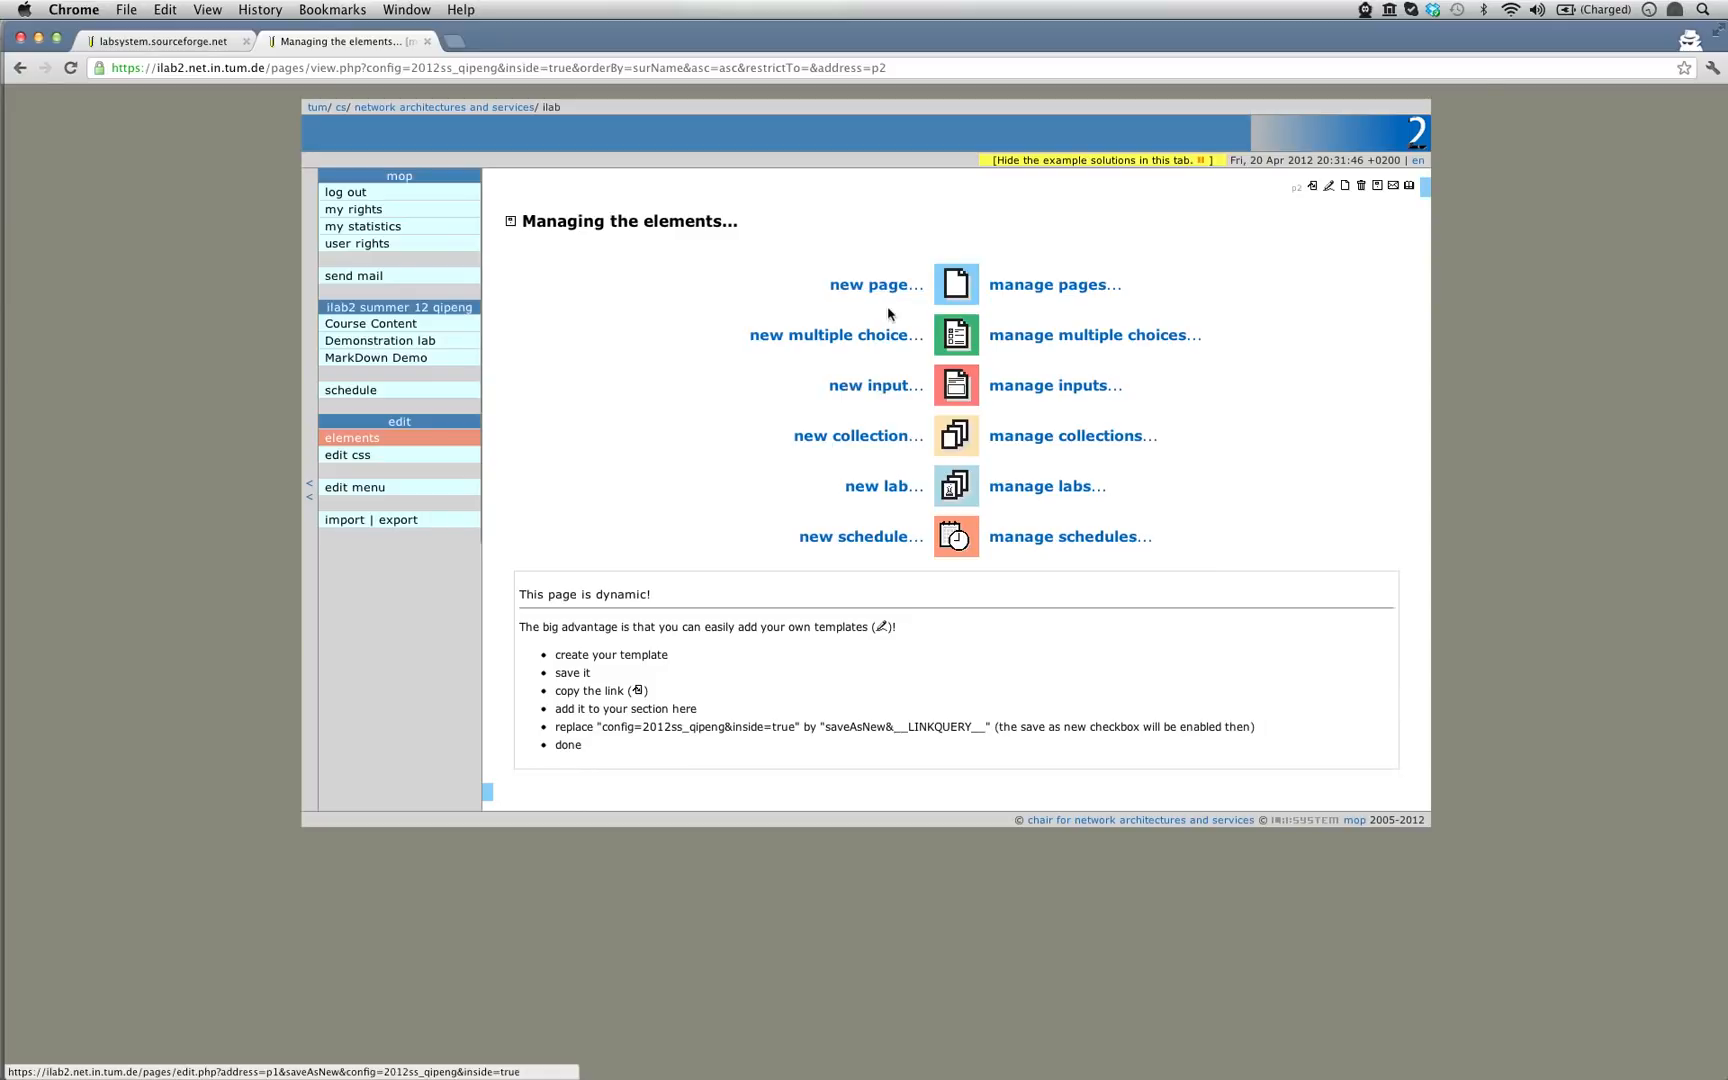
- Create a new lab element starting from the Demonstration lab page and title it Sensor Nodes
{"action": "left_click", "coordinate": [390, 342]}
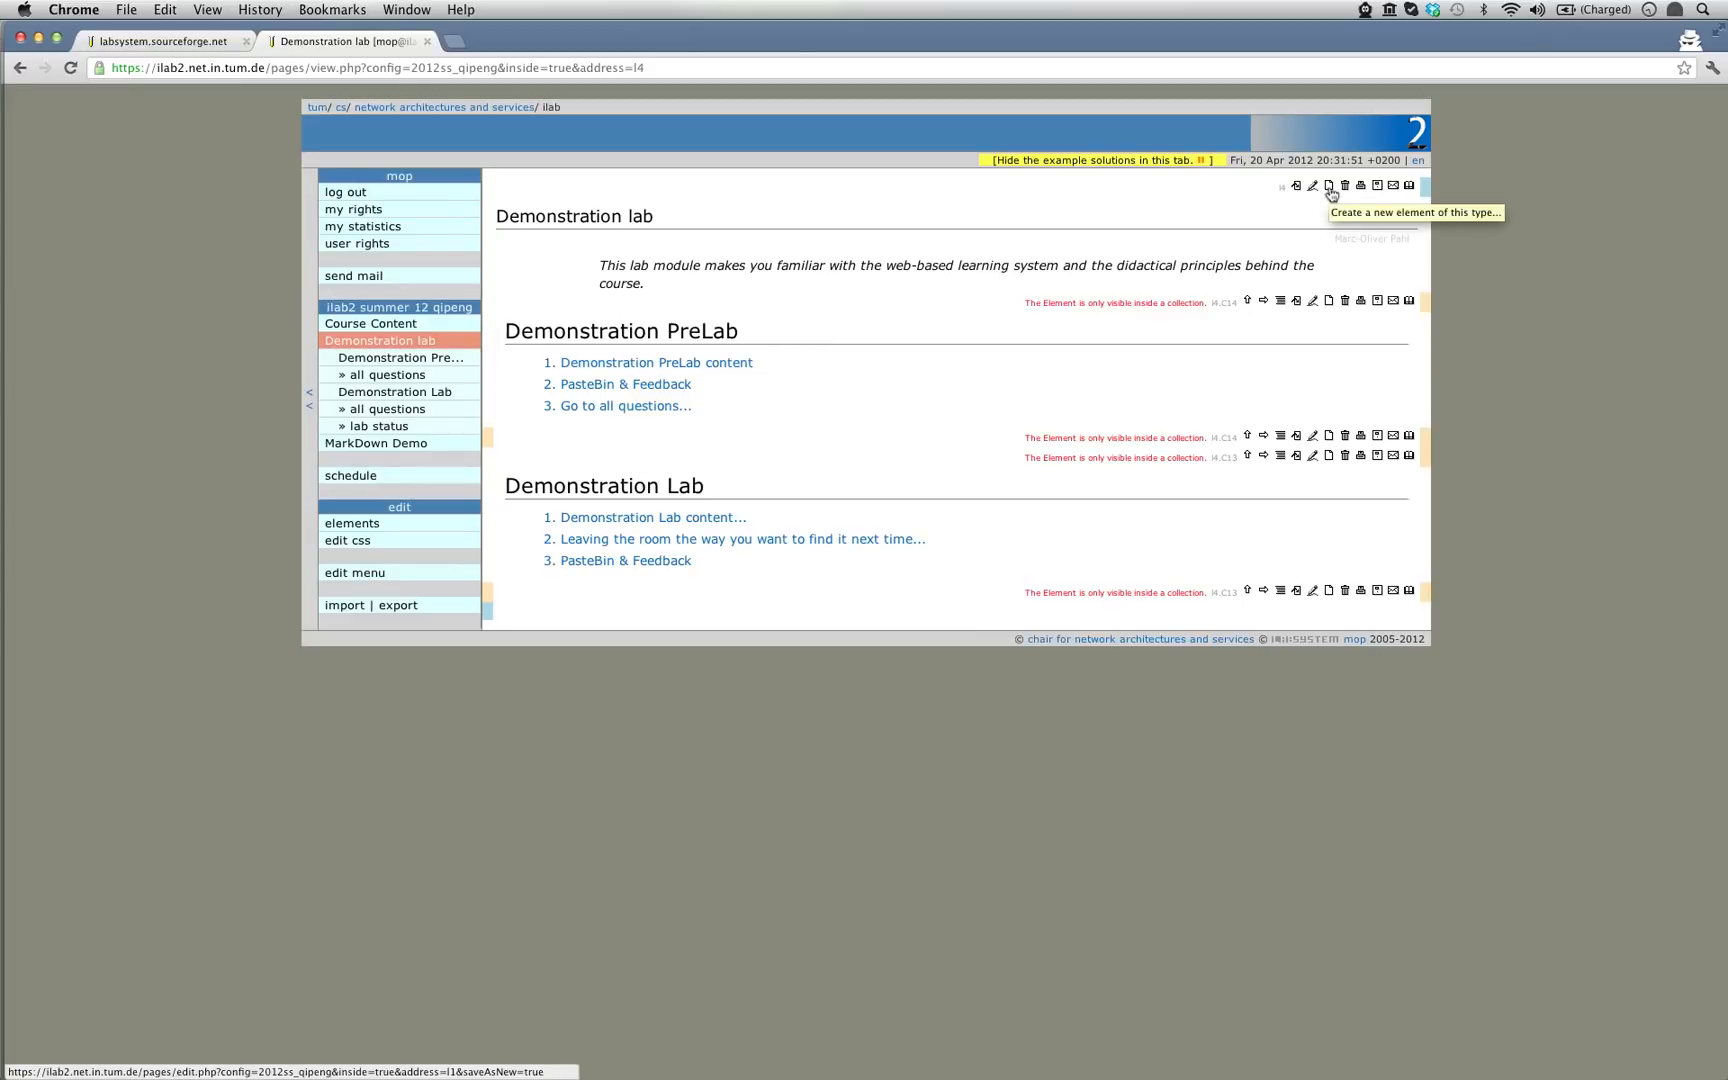
{"action": "left_click", "coordinate": [1329, 188]}
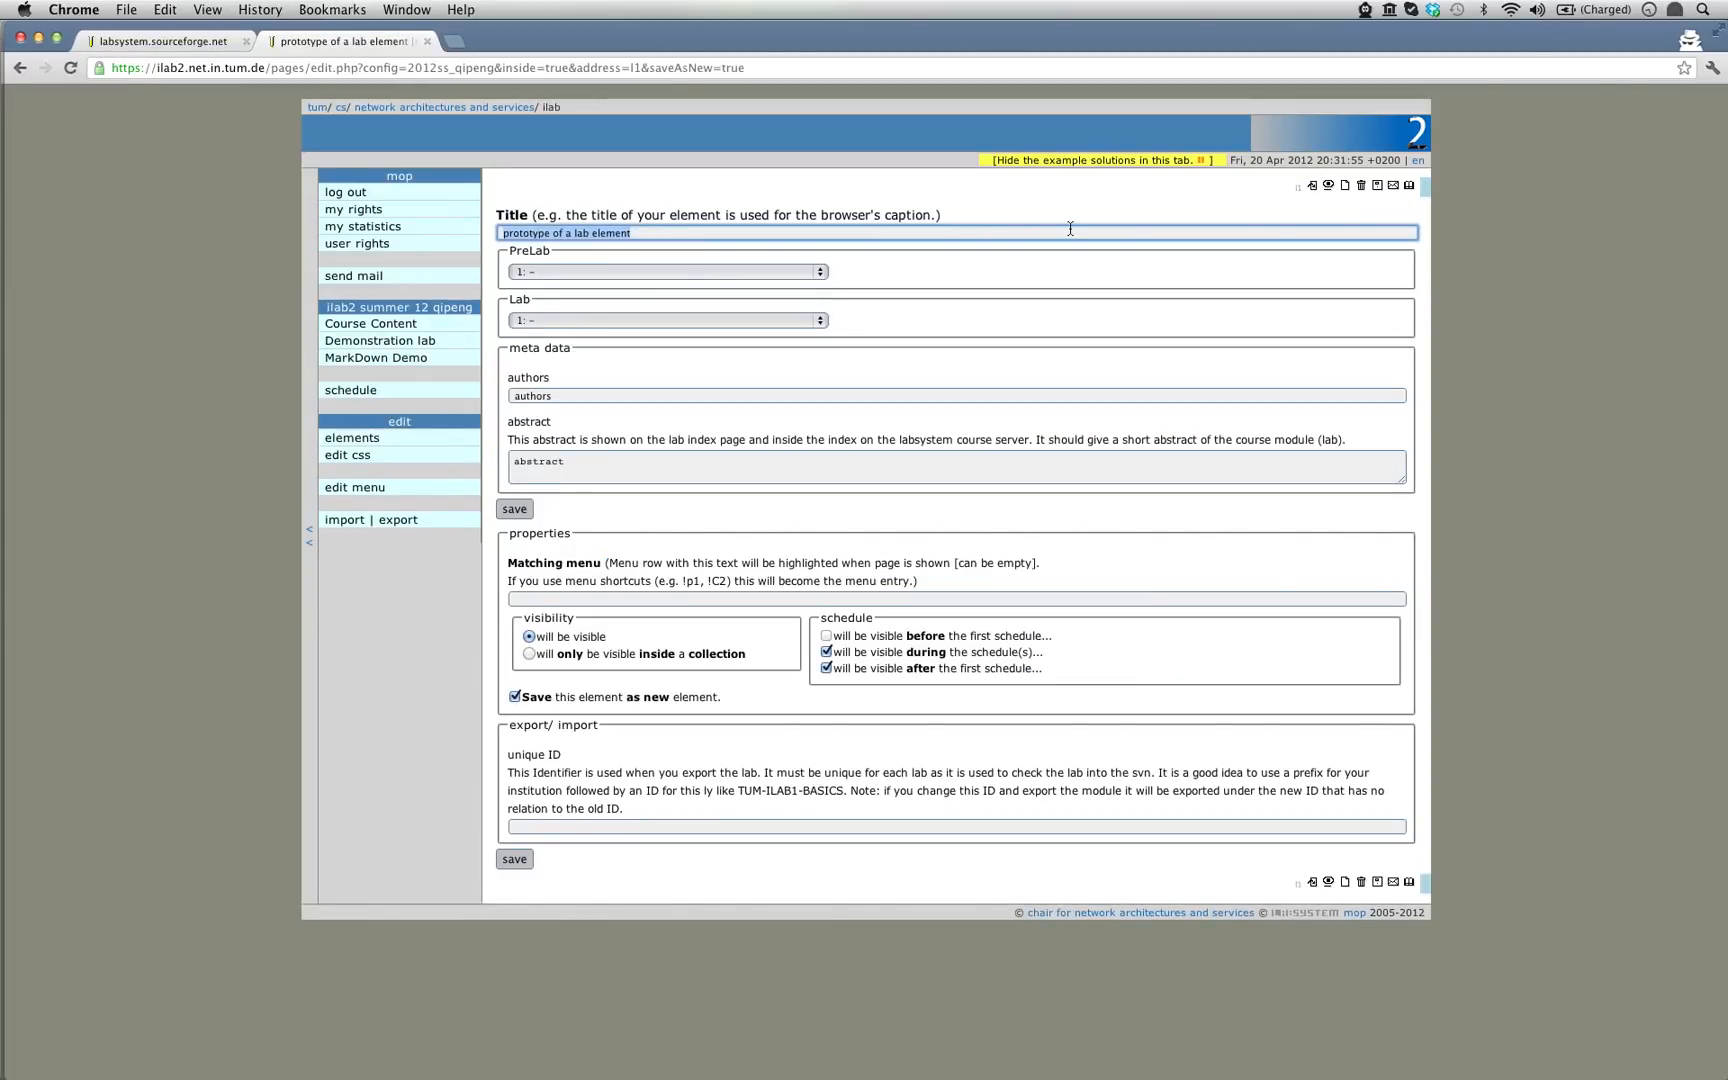
{"action": "type", "text": "S"}
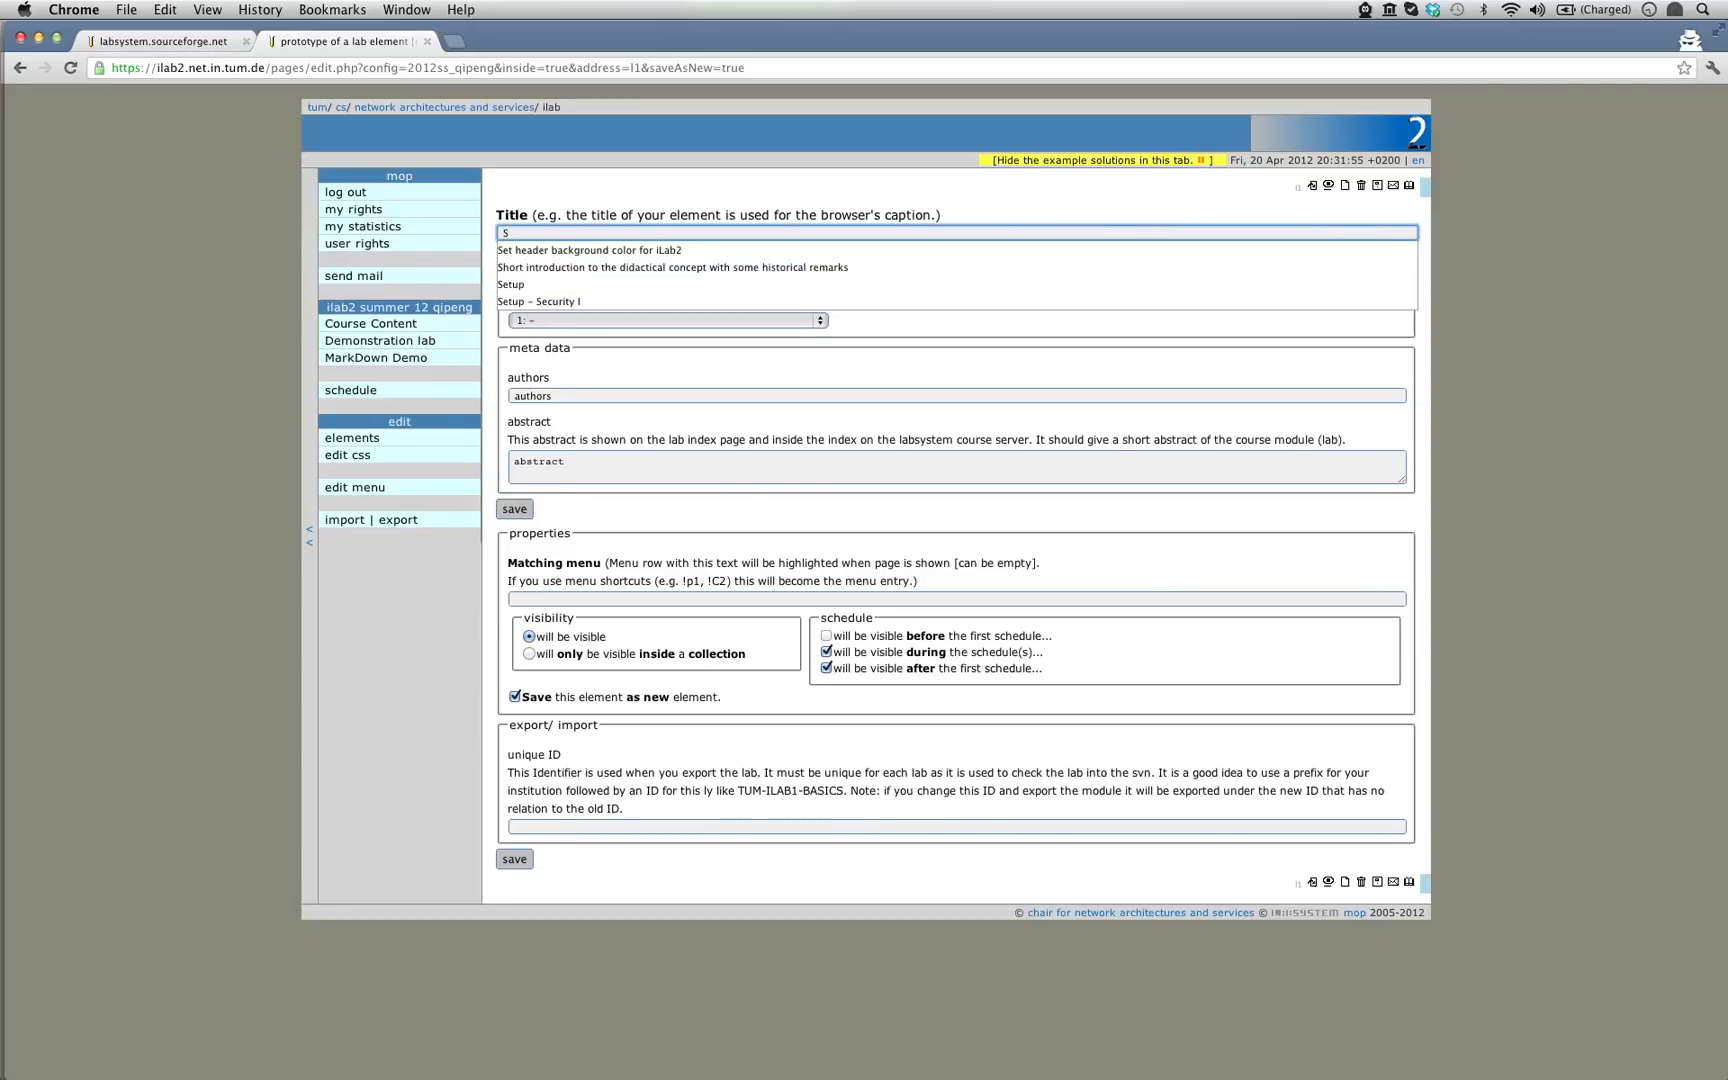
{"action": "type", "text": "ensor "}
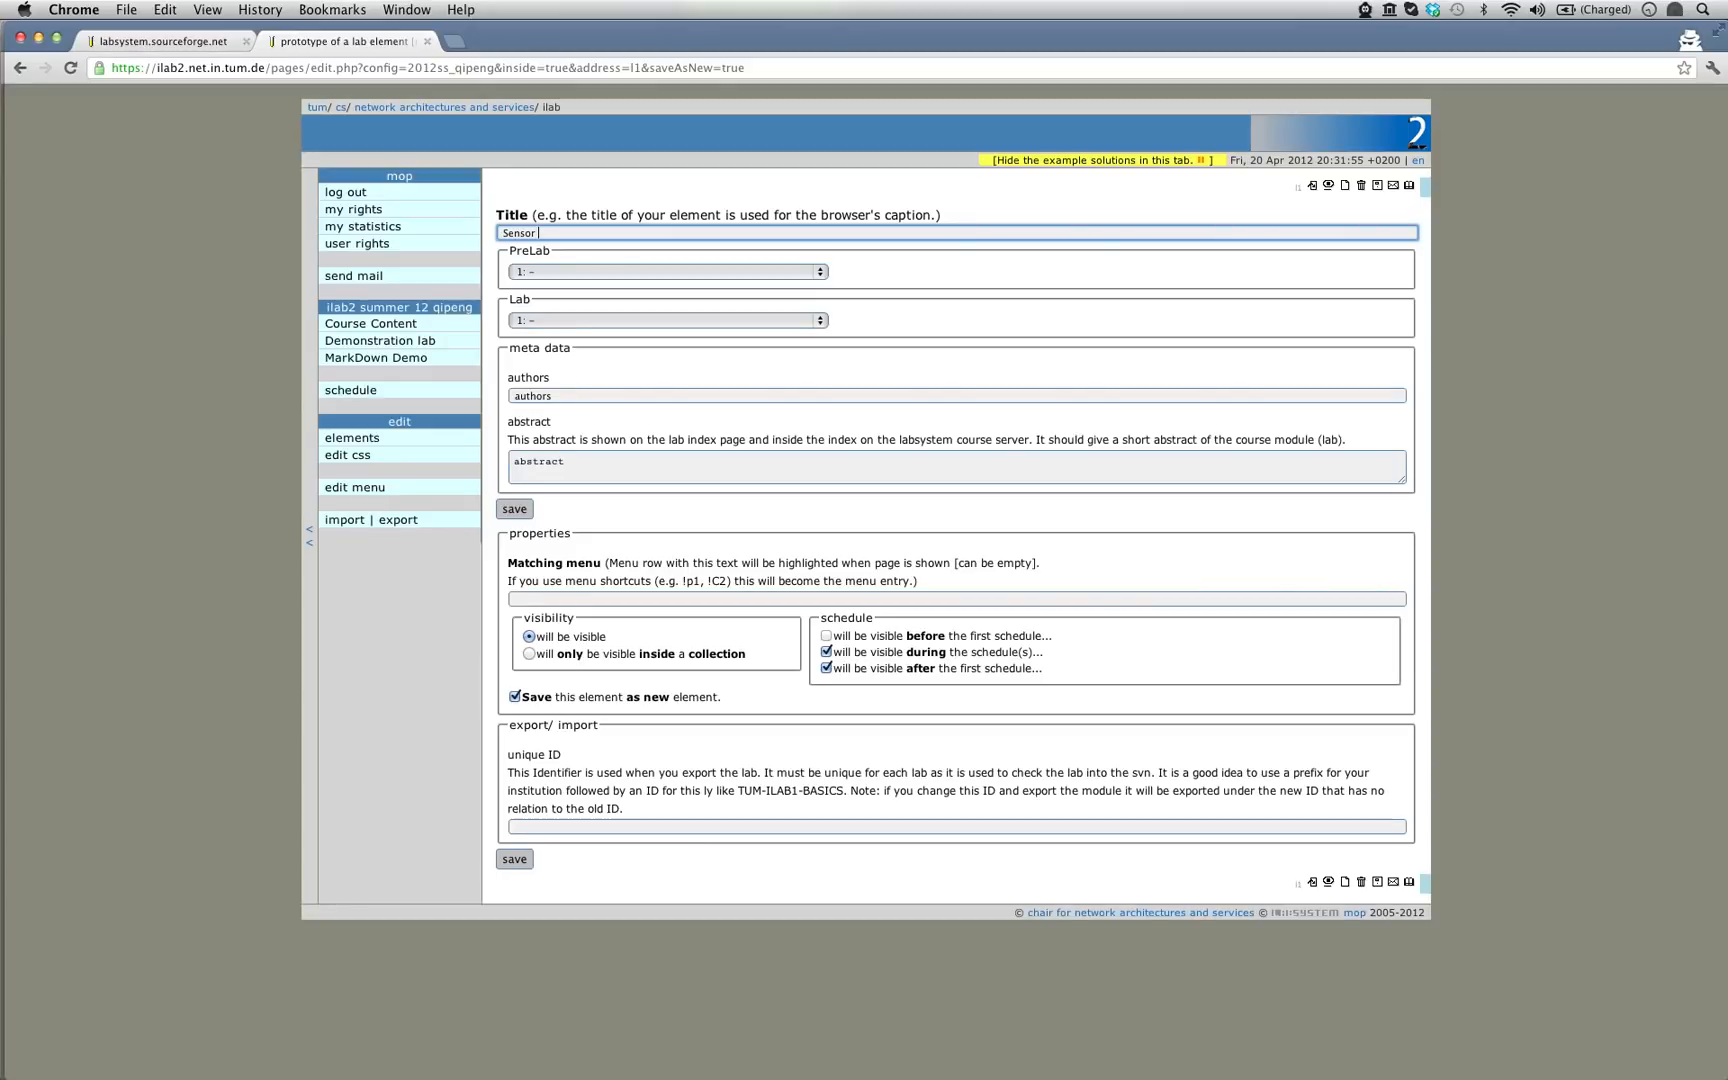
{"action": "type", "text": "N"}
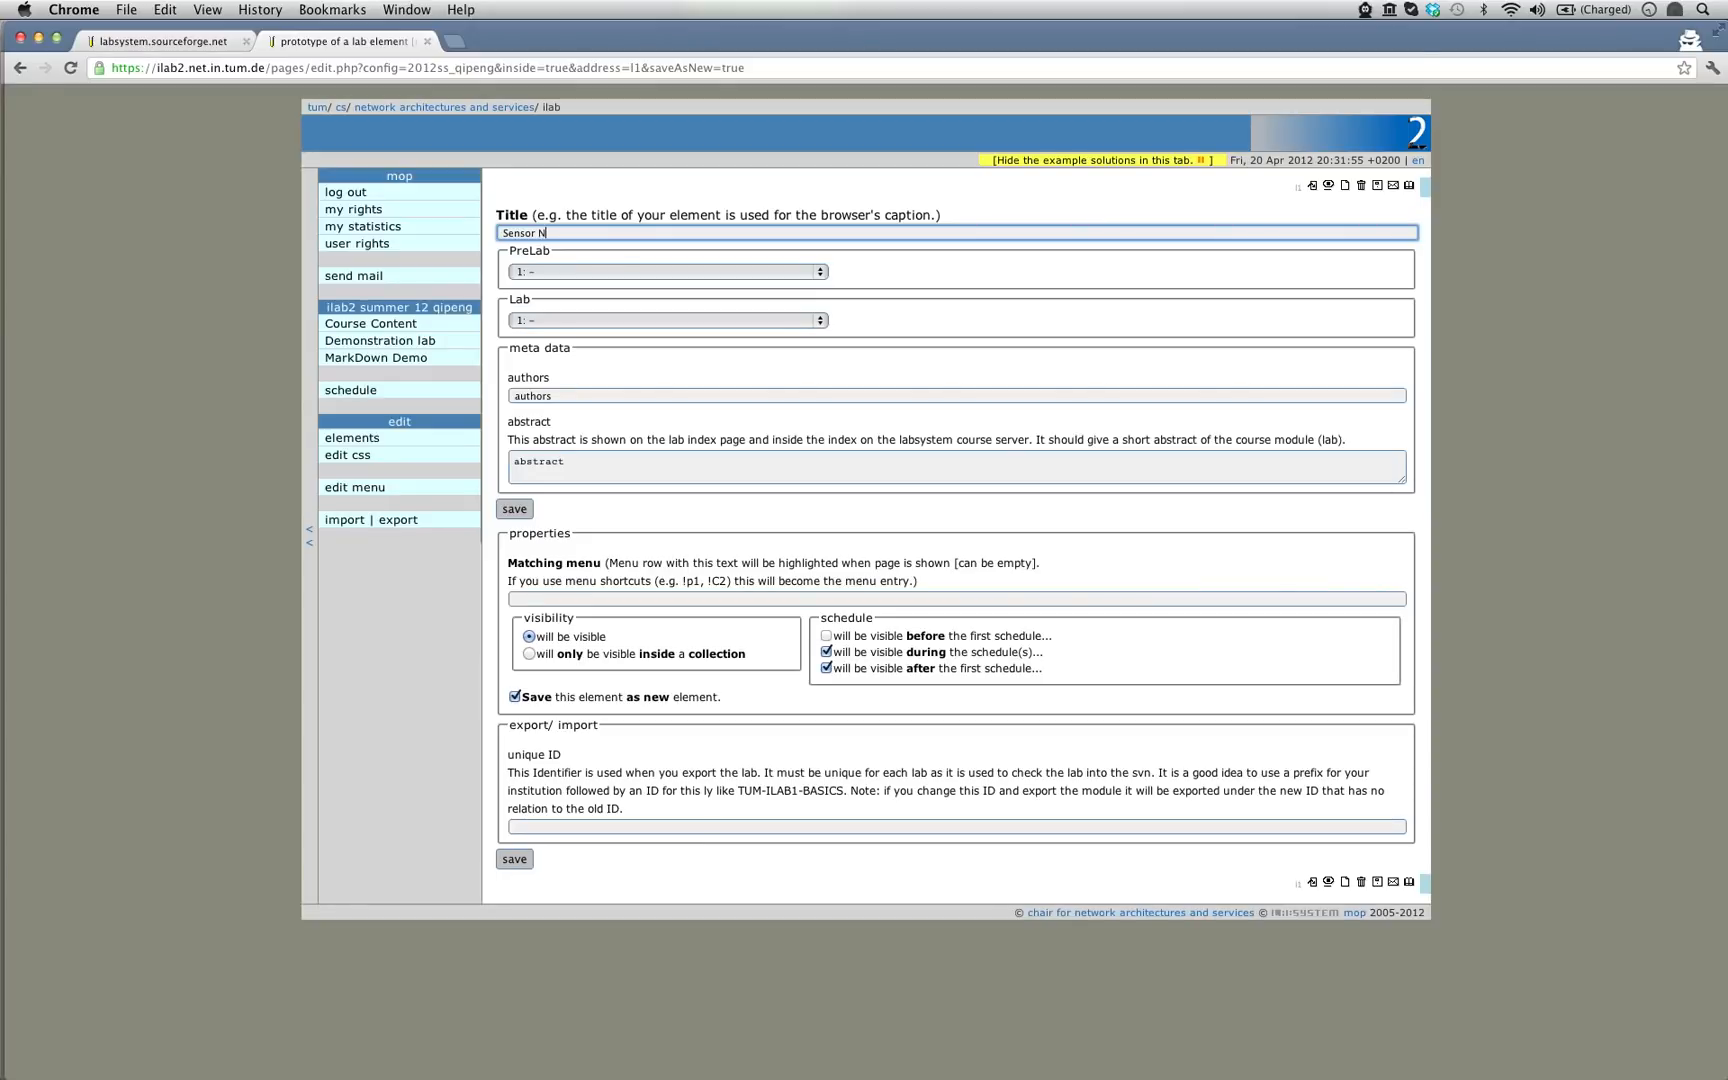
{"action": "type", "text": "odes"}
- Set both the PreLab and the Lab of Sensor Nodes to "Create a new element of this type..."
{"action": "left_click", "coordinate": [742, 272]}
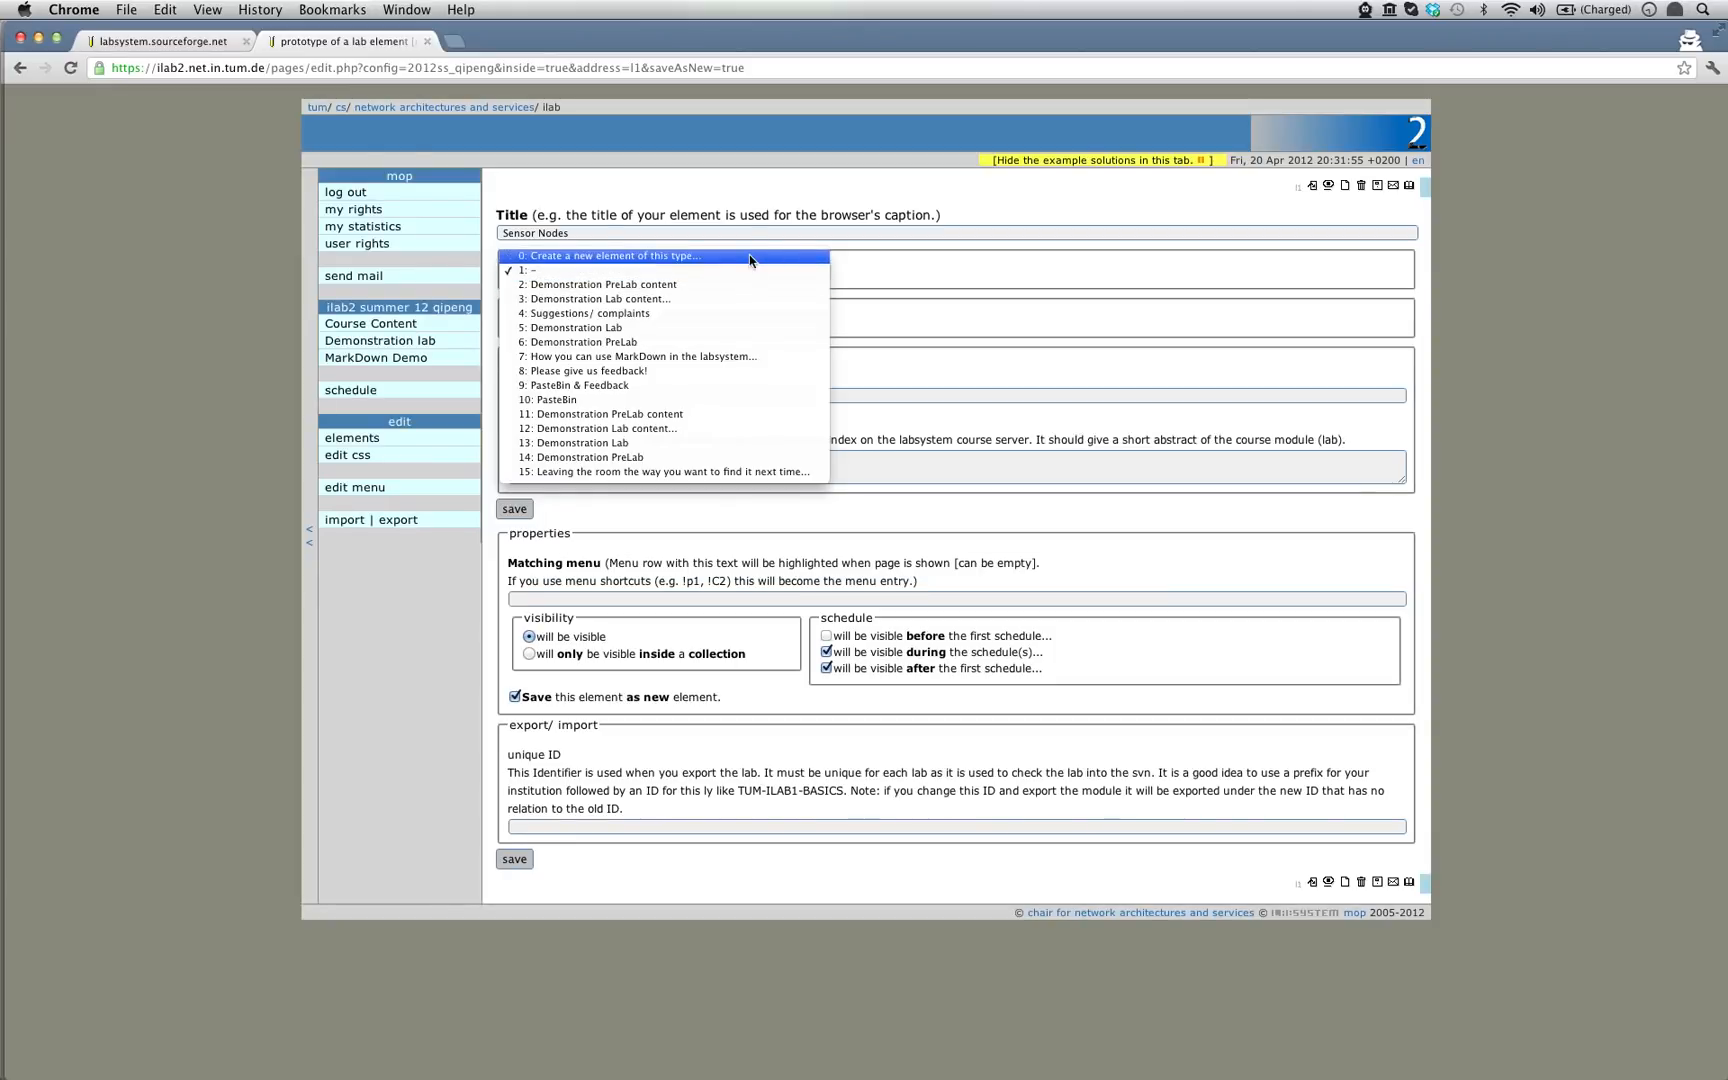
{"action": "left_click", "coordinate": [753, 256]}
{"action": "left_click", "coordinate": [754, 316]}
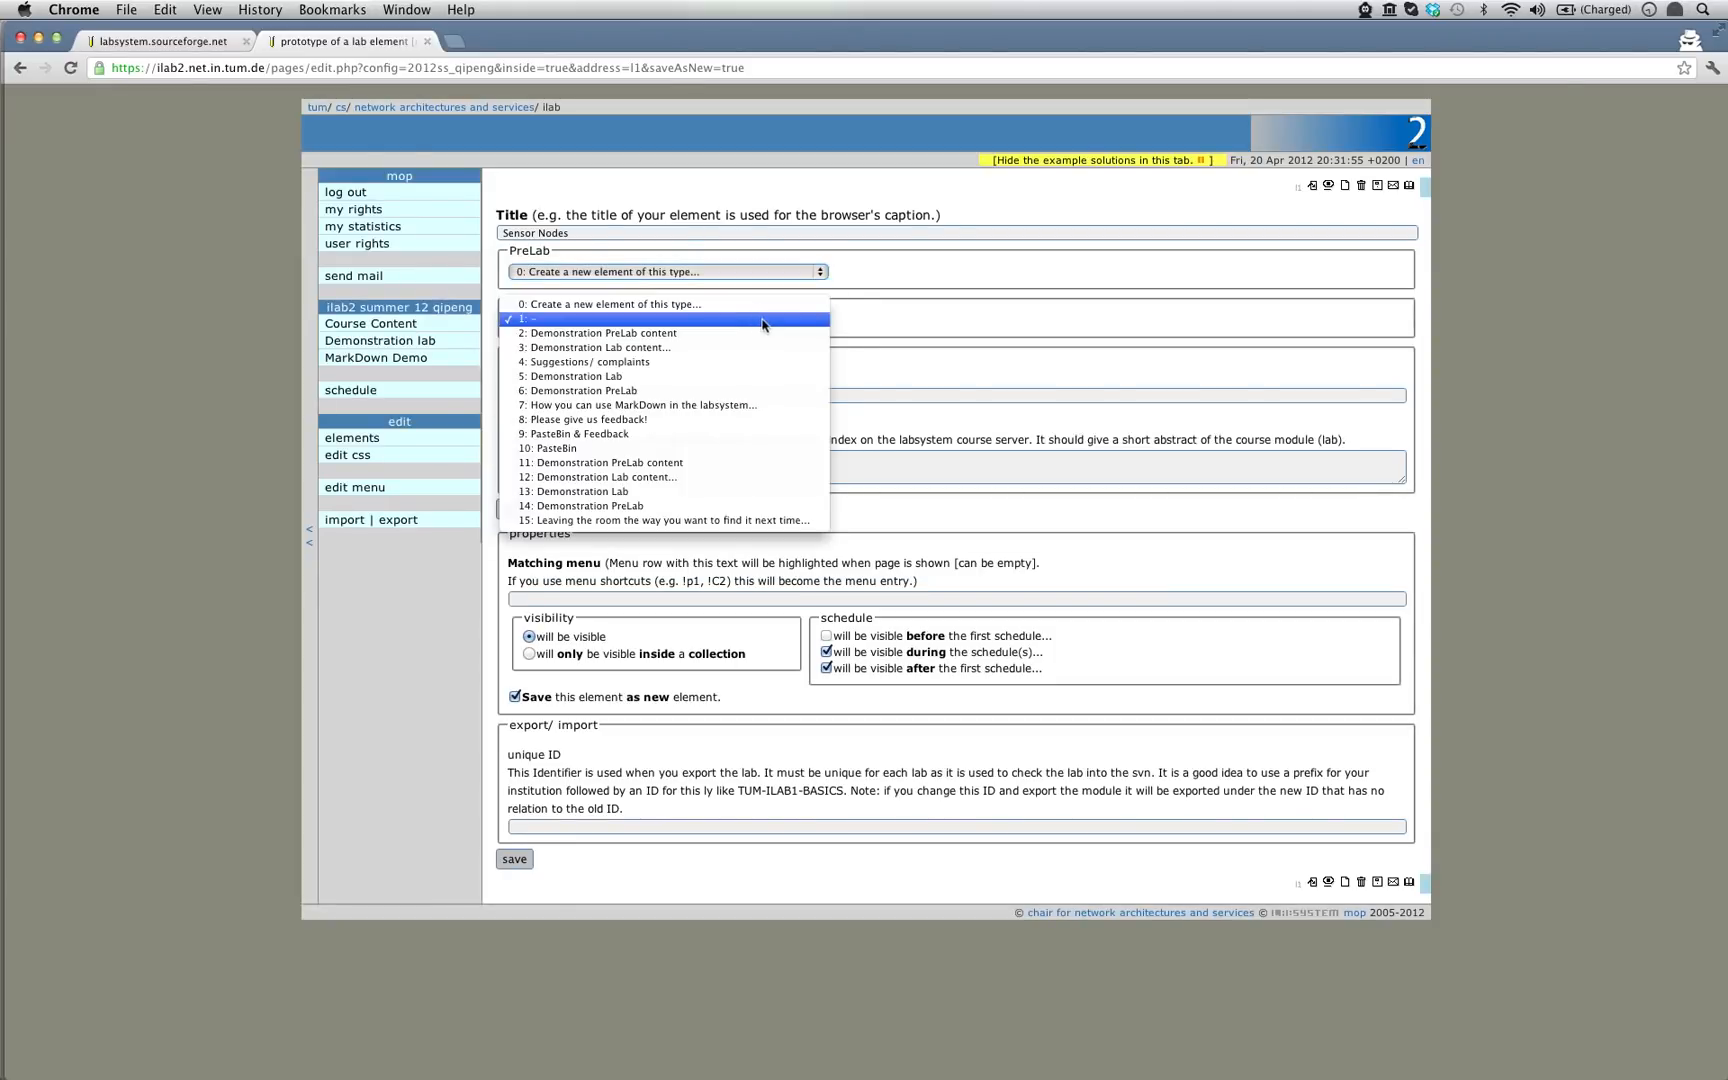
{"action": "left_click", "coordinate": [780, 304]}
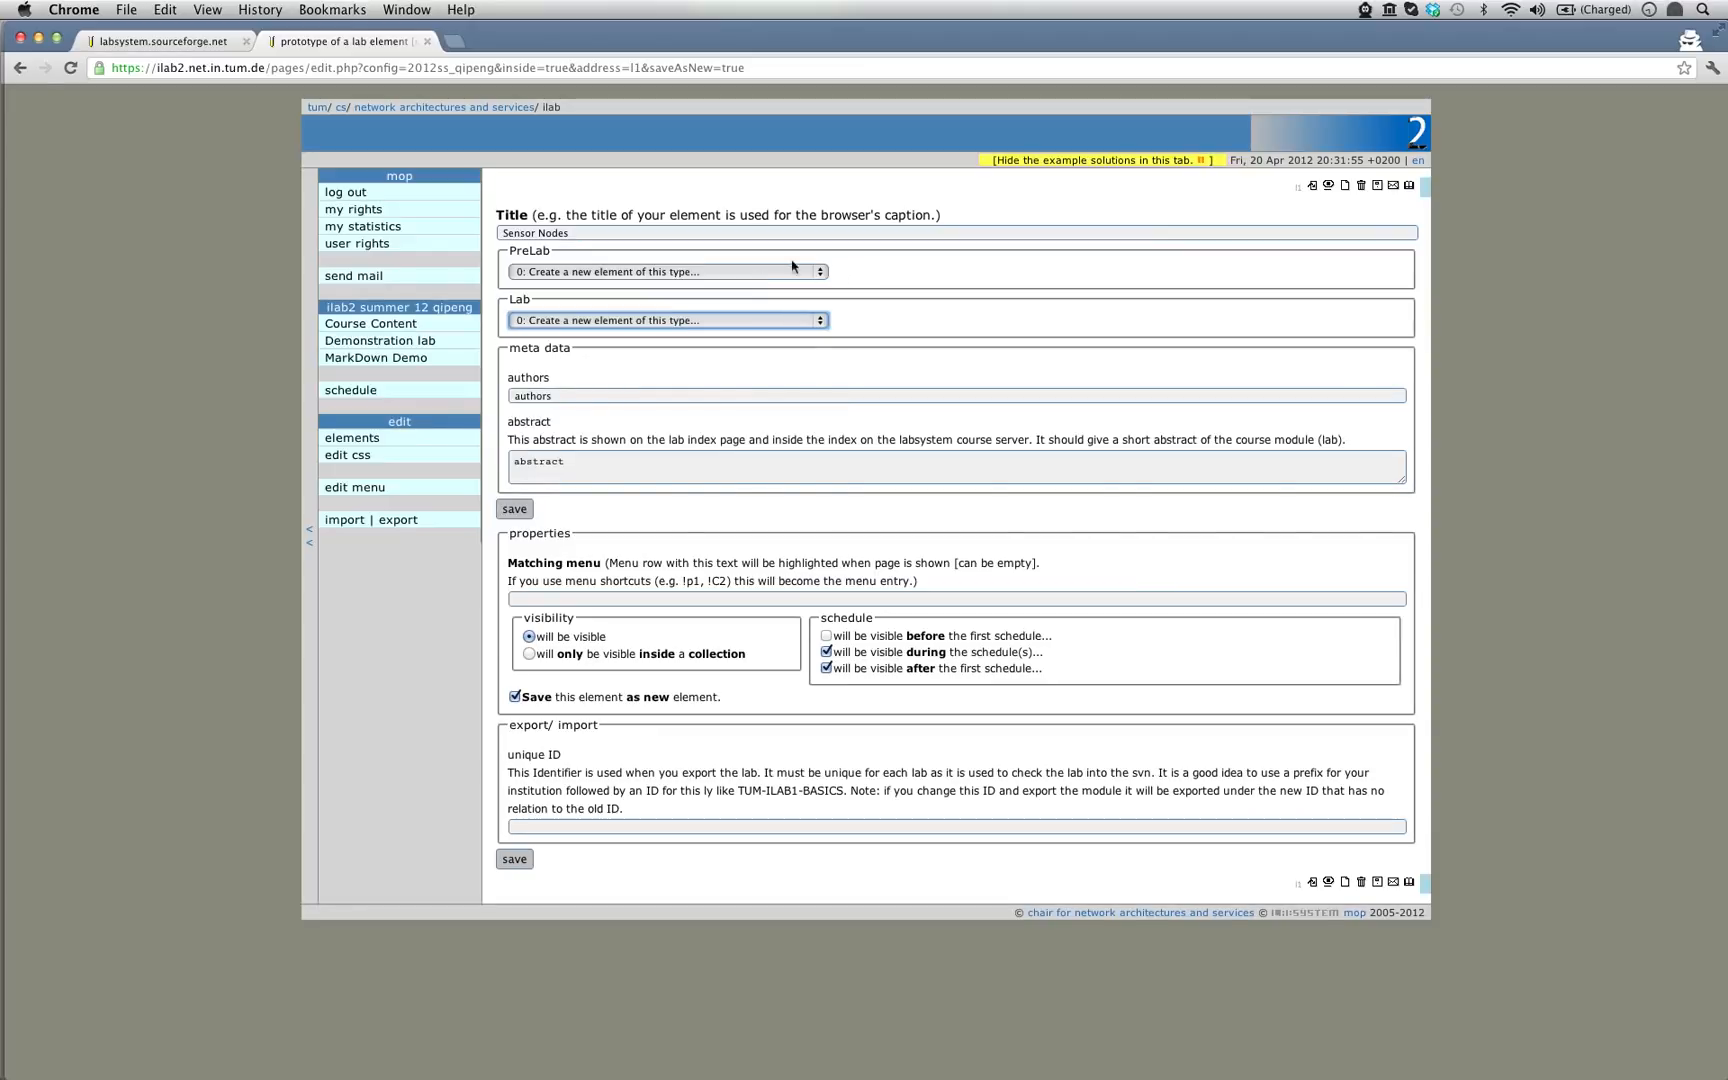
- Enter the author's name and set the lab's abstract to "Please write your abstract here..."
{"action": "double_click", "coordinate": [548, 398]}
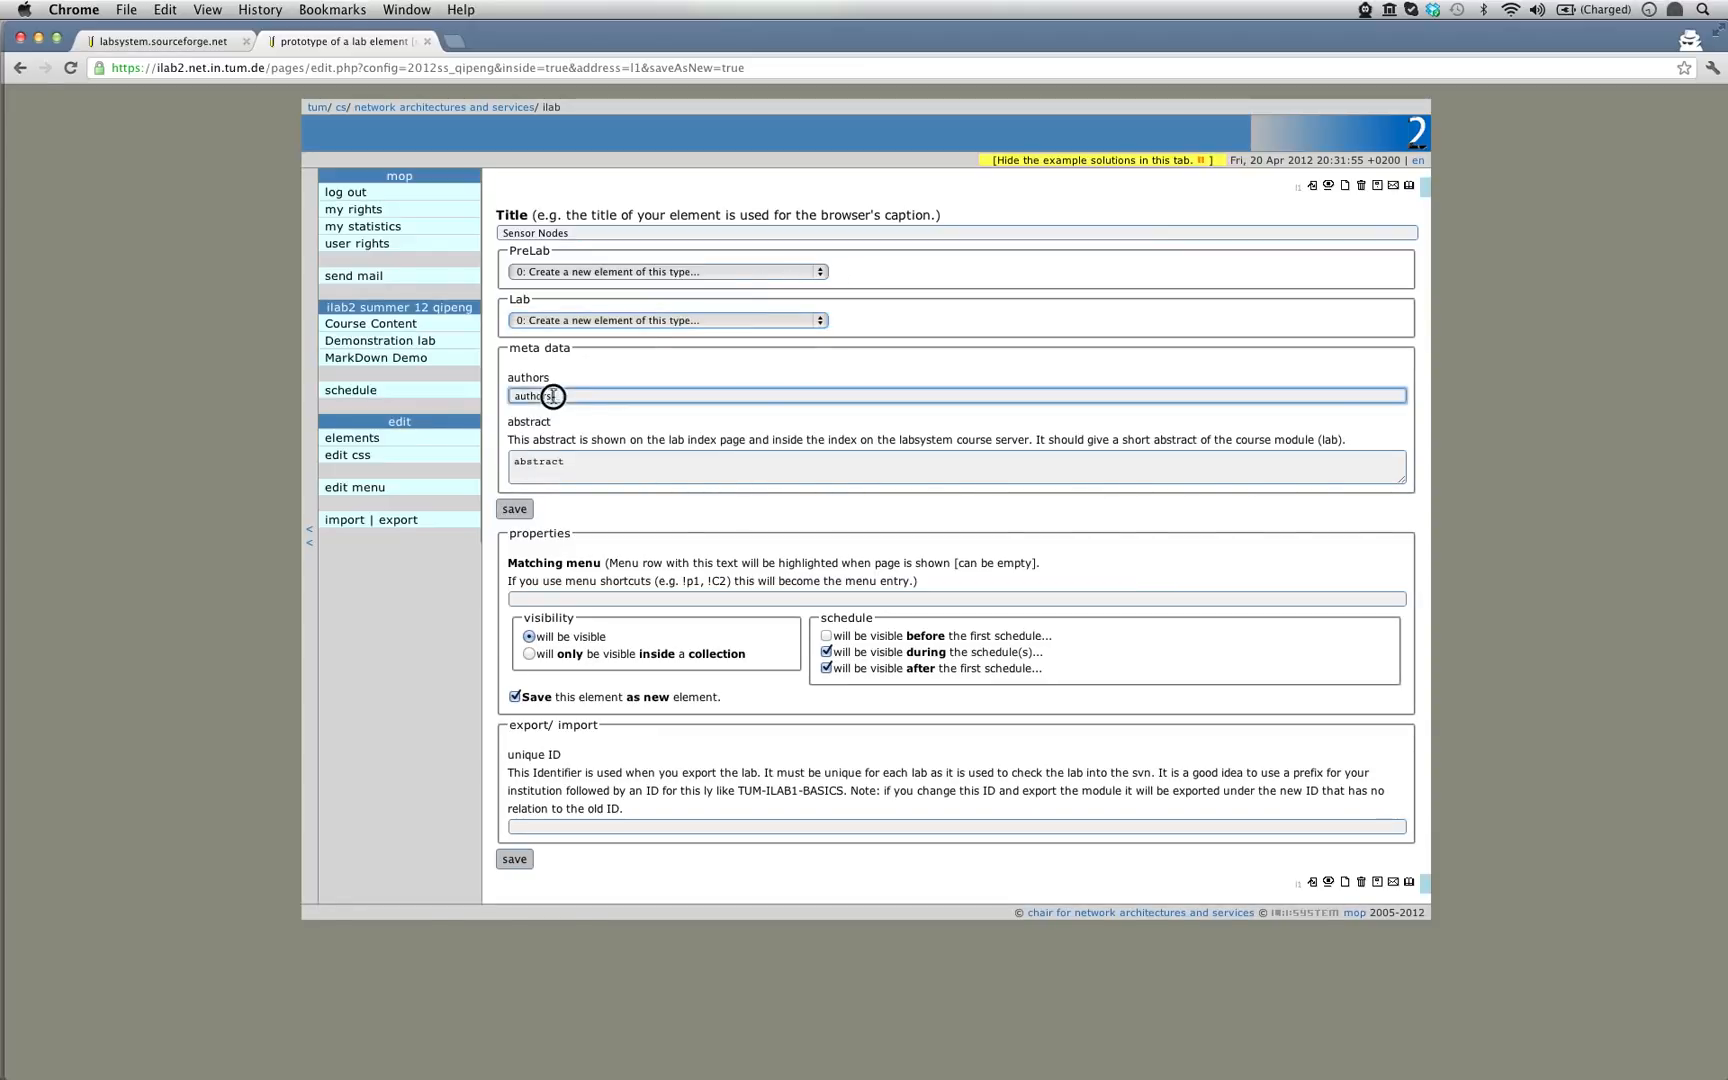
{"action": "type", "text": "Qipeng"}
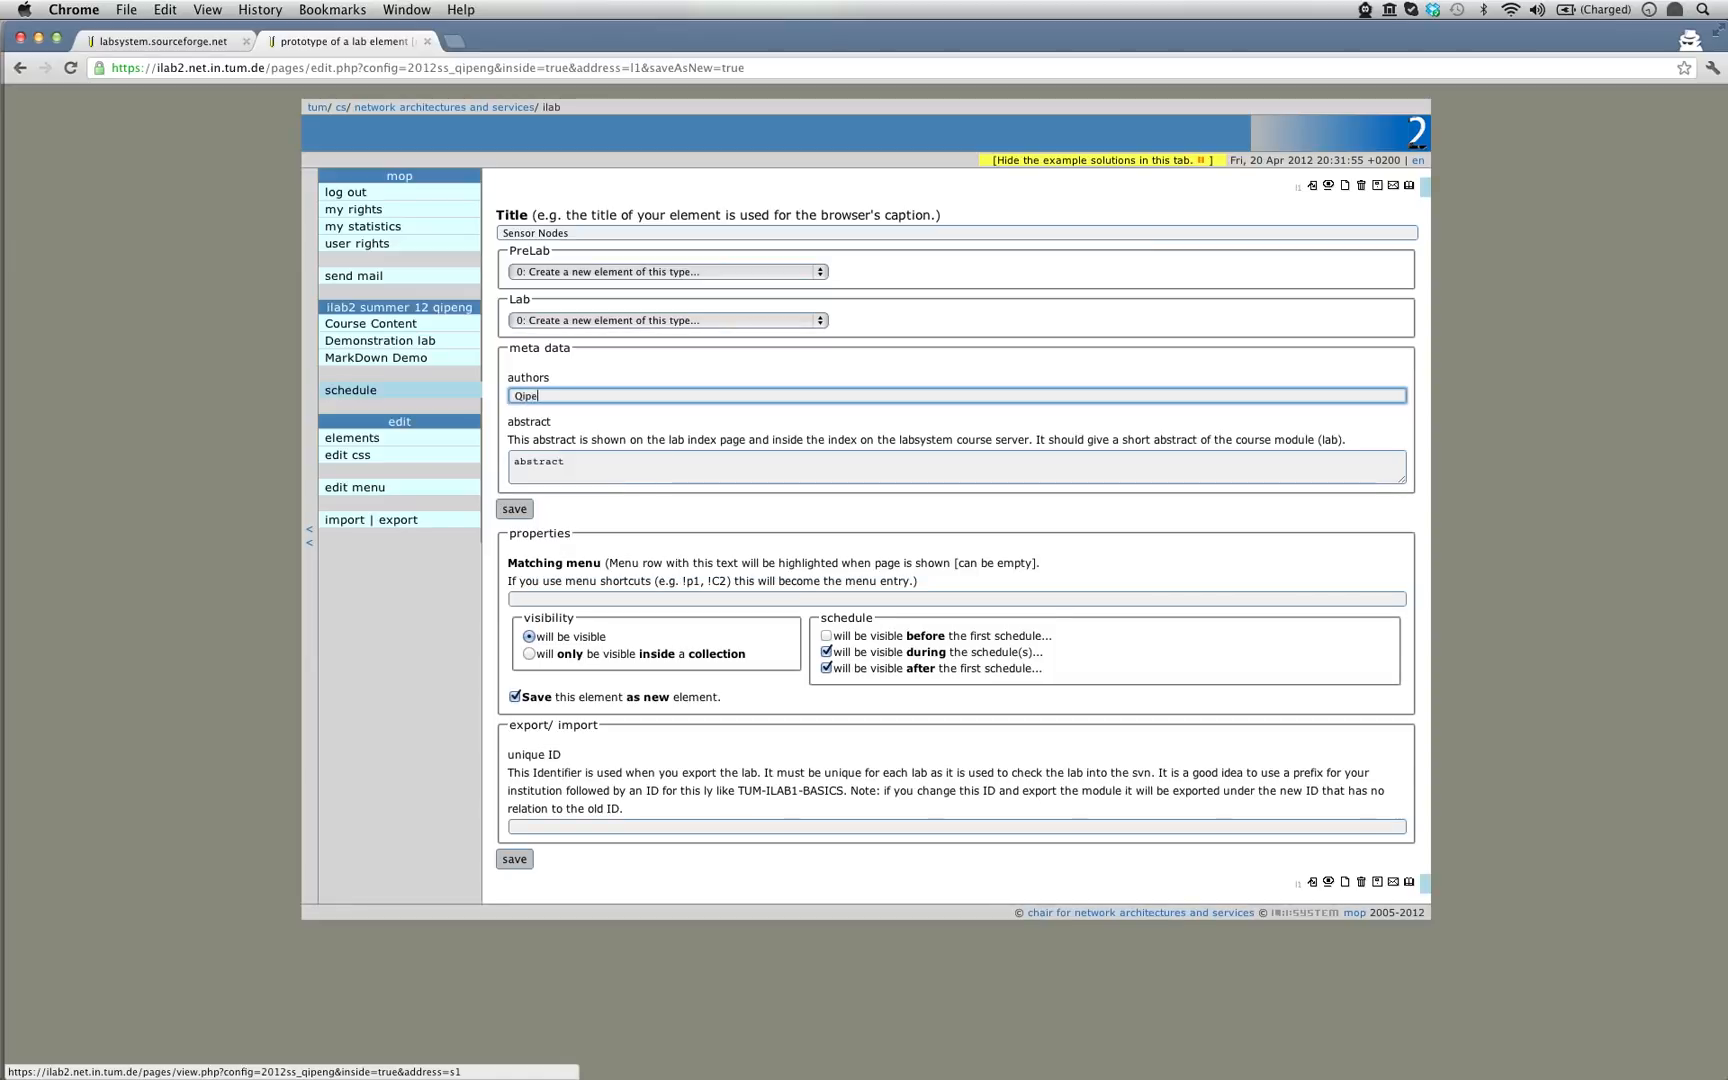
{"action": "left_click", "coordinate": [572, 461]}
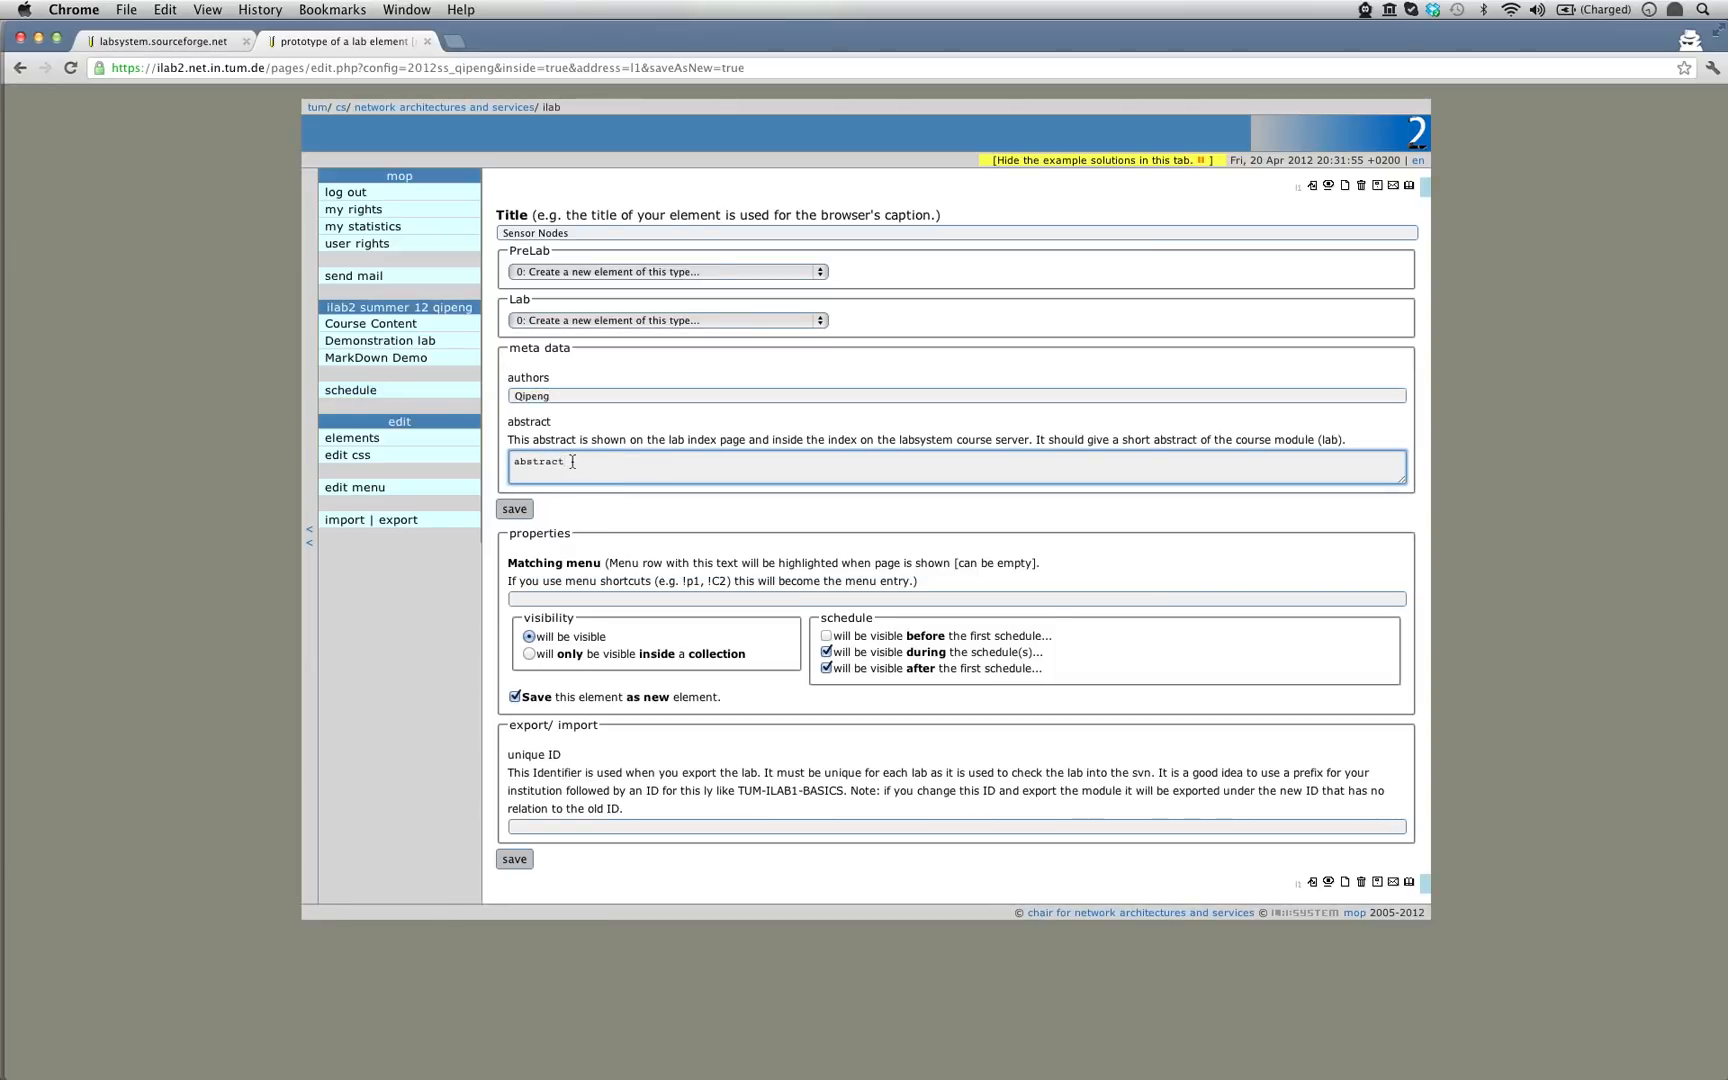
{"action": "key", "text": "ctrl+a"}
{"action": "type", "text": "Please write your"}
{"action": "key", "text": "Right"}
{"action": "key", "text": "Right"}
{"action": "type", "text": "here..."}
- Make the lab visible before the first schedule, give it the unique ID ilab2_11_sensors, and save it
{"action": "left_click", "coordinate": [826, 636]}
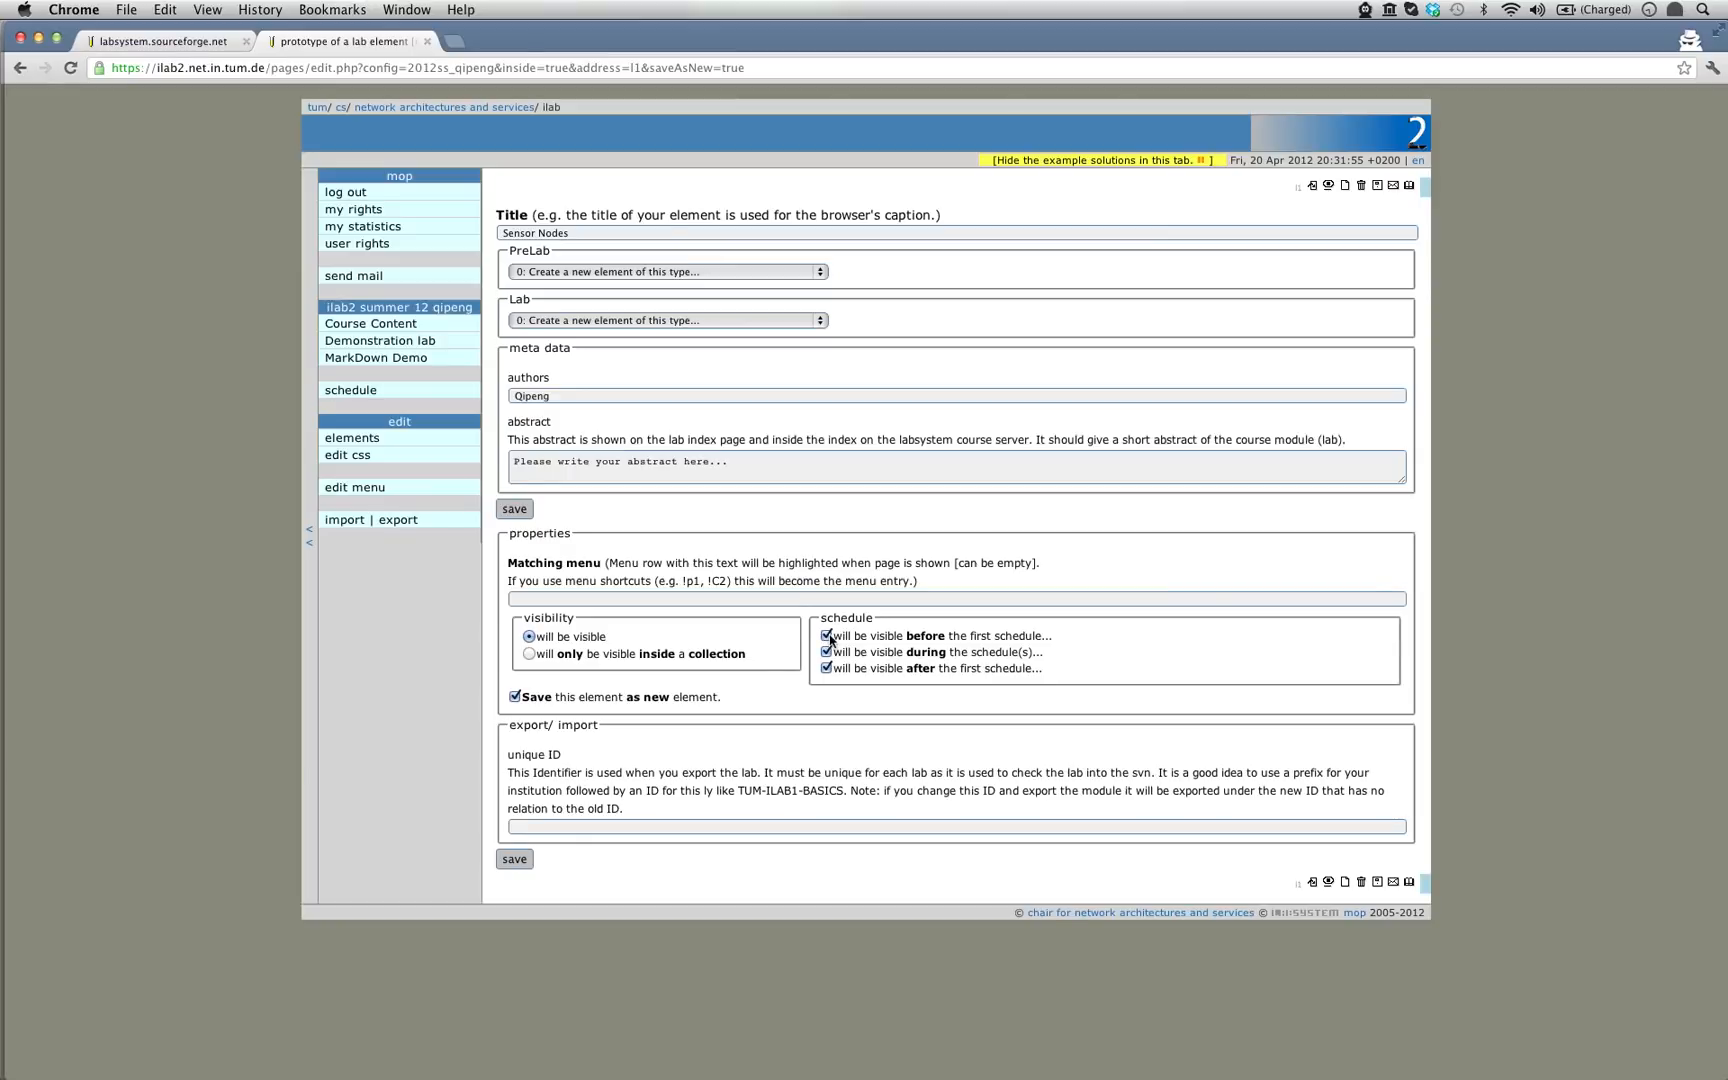
{"action": "left_click", "coordinate": [666, 825]}
{"action": "type", "text": "ilab2_"}
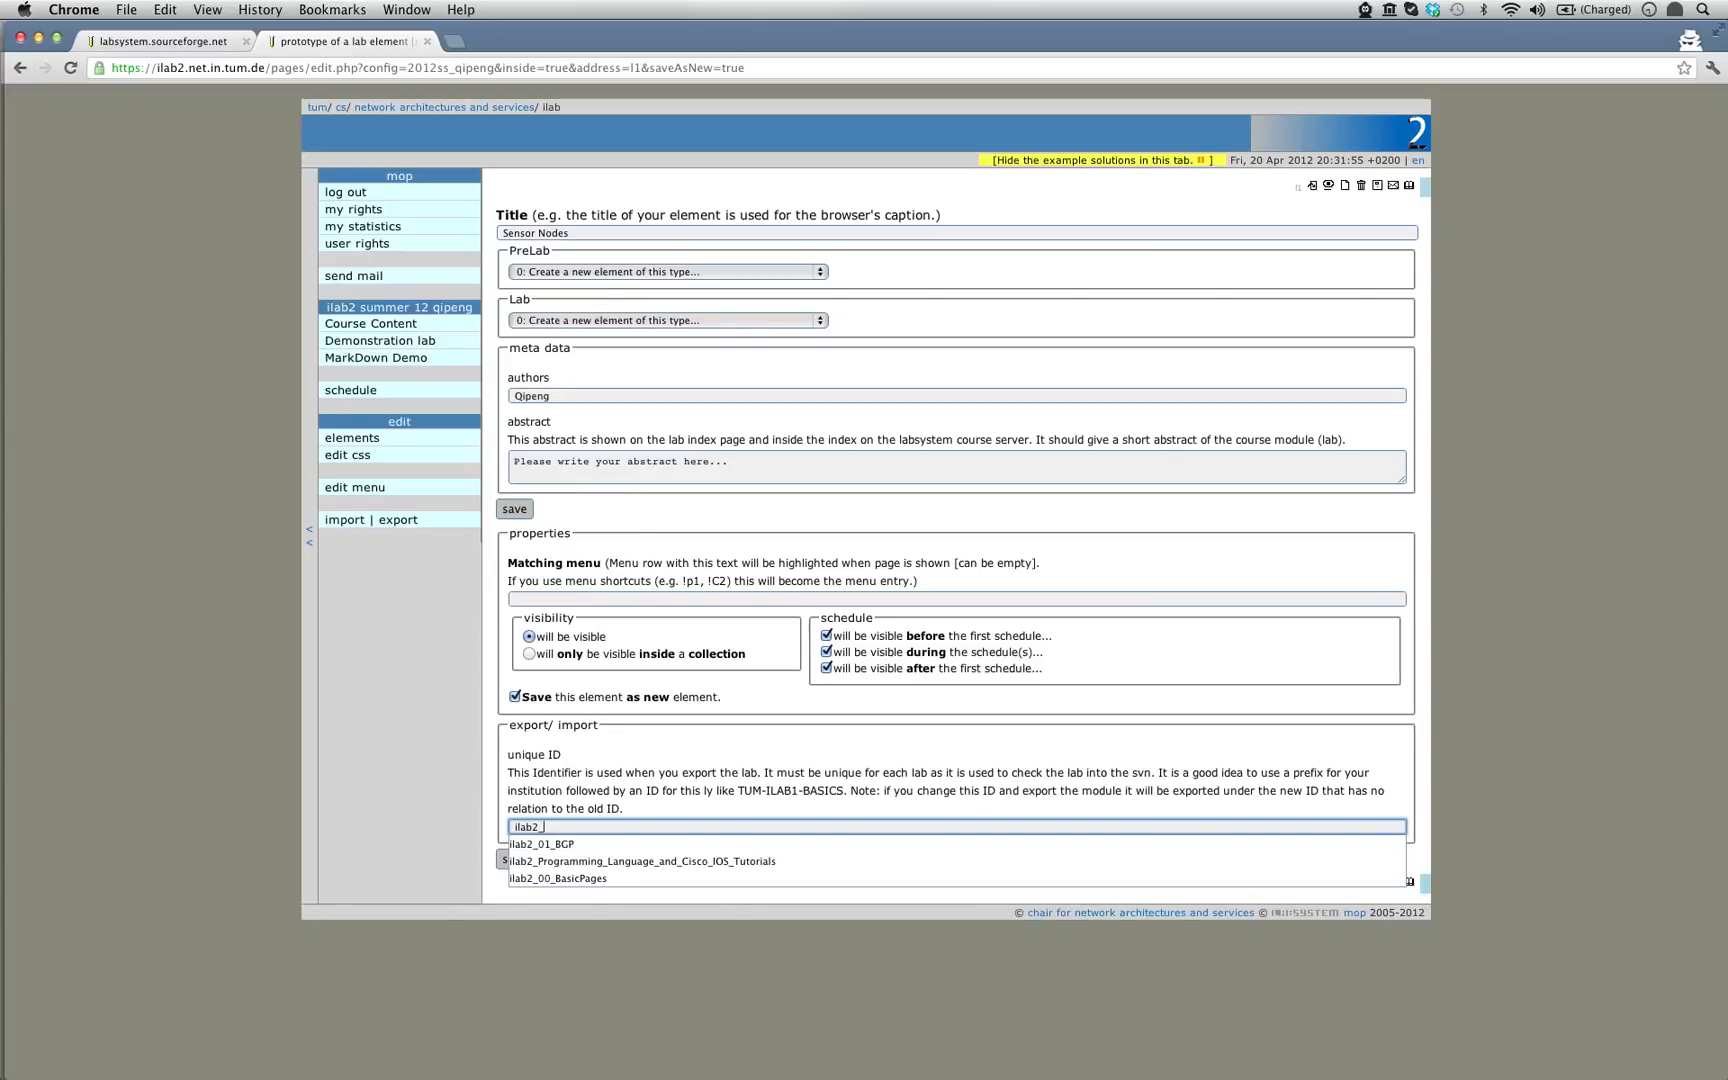
{"action": "type", "text": "11_s"}
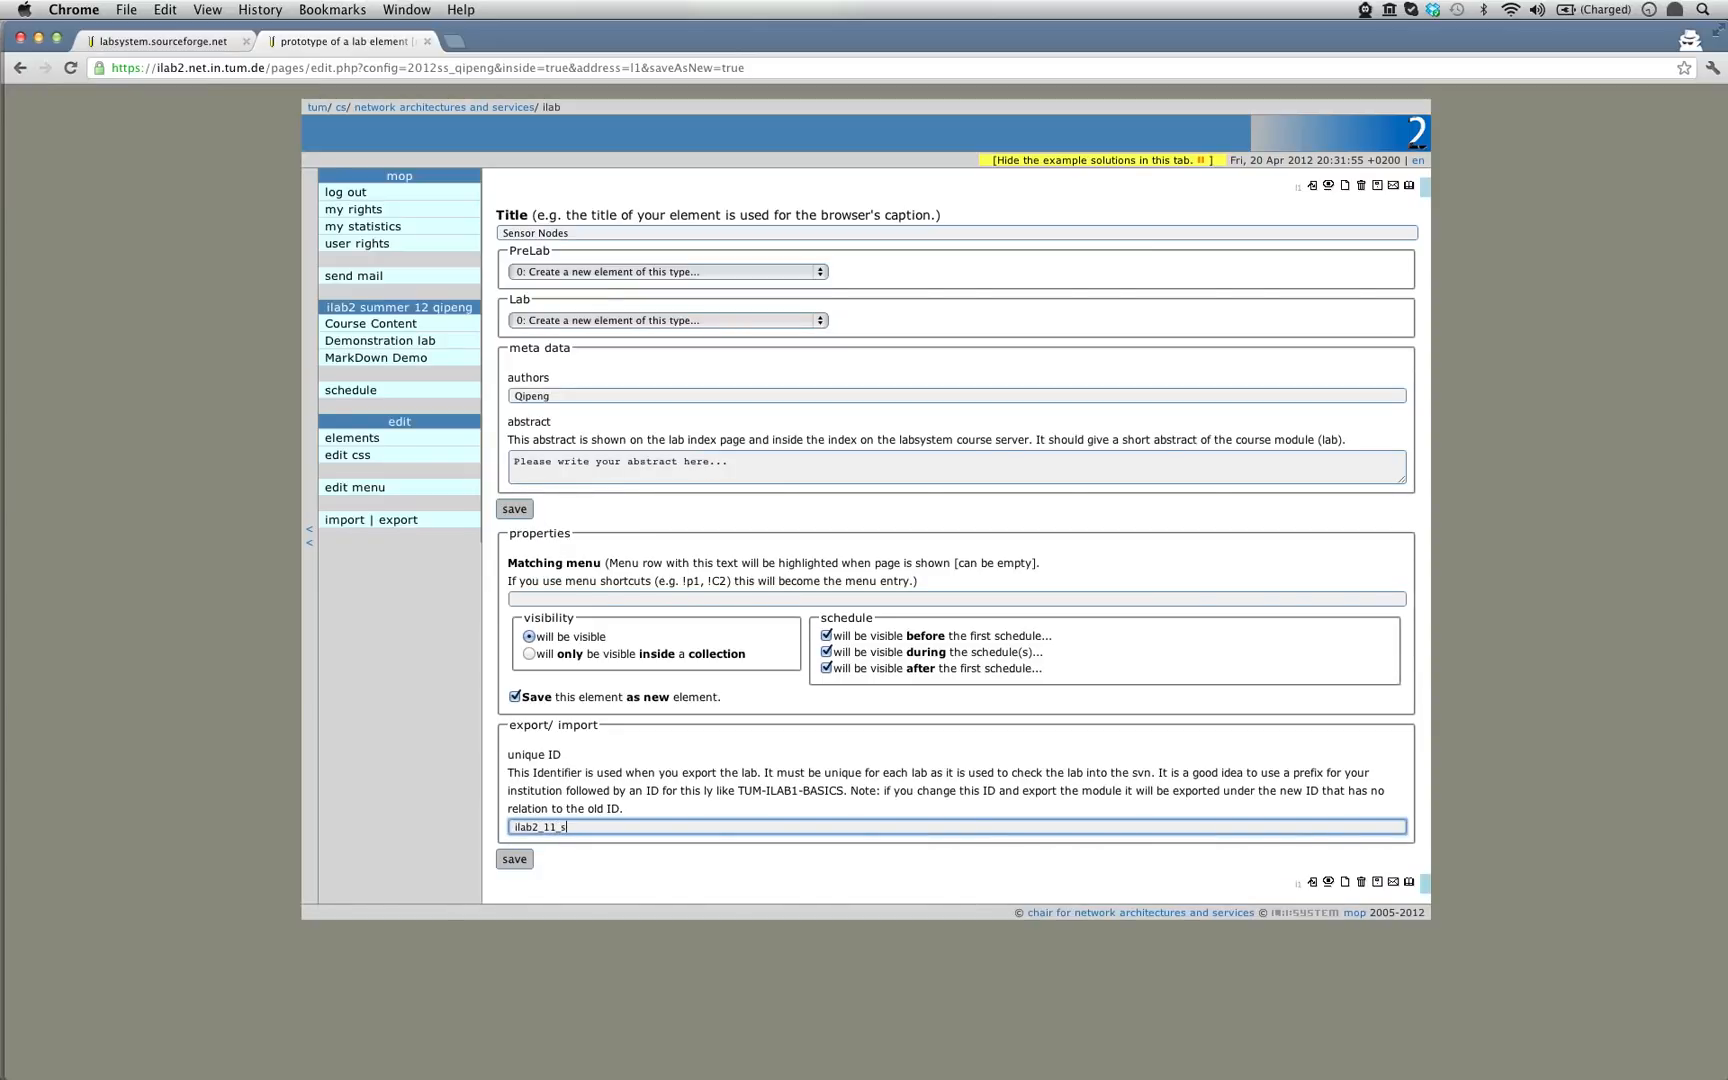
{"action": "type", "text": "ensors"}
{"action": "left_click", "coordinate": [516, 860]}
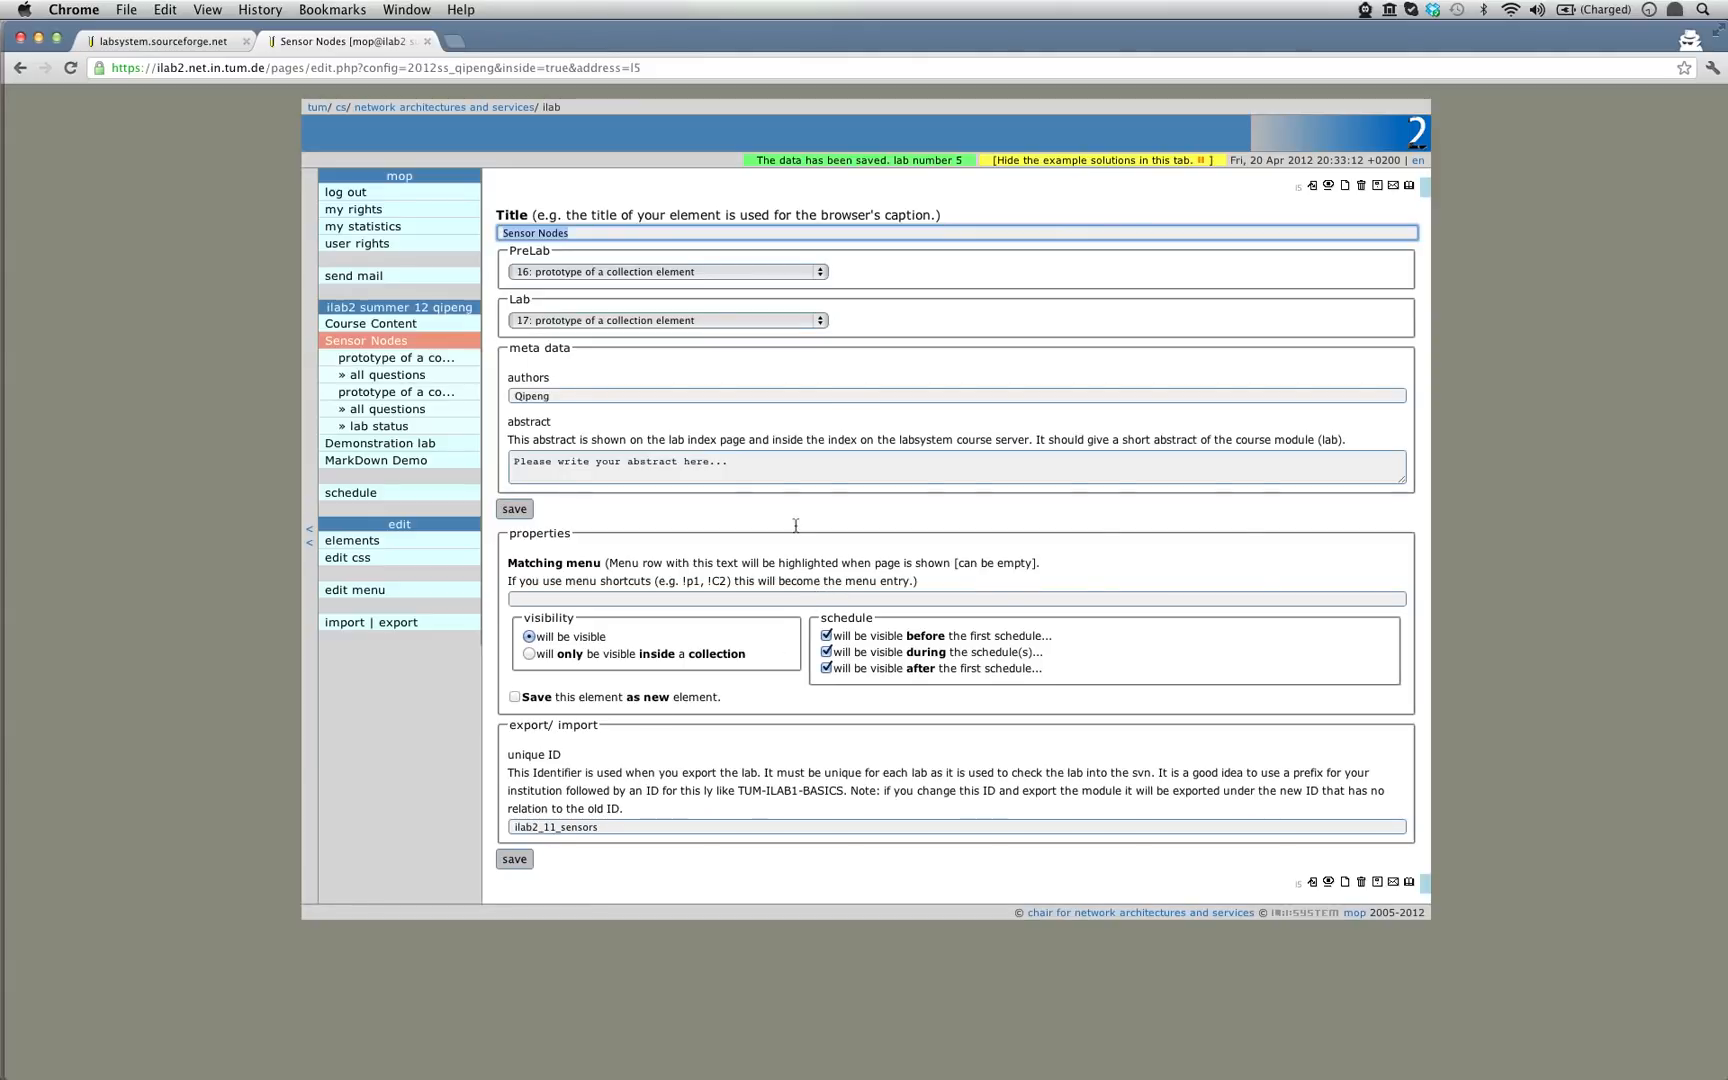
- Edit the PreLab collection of Sensor Nodes and insert a new lowercase c collection into its contents
{"action": "left_click", "coordinate": [394, 357]}
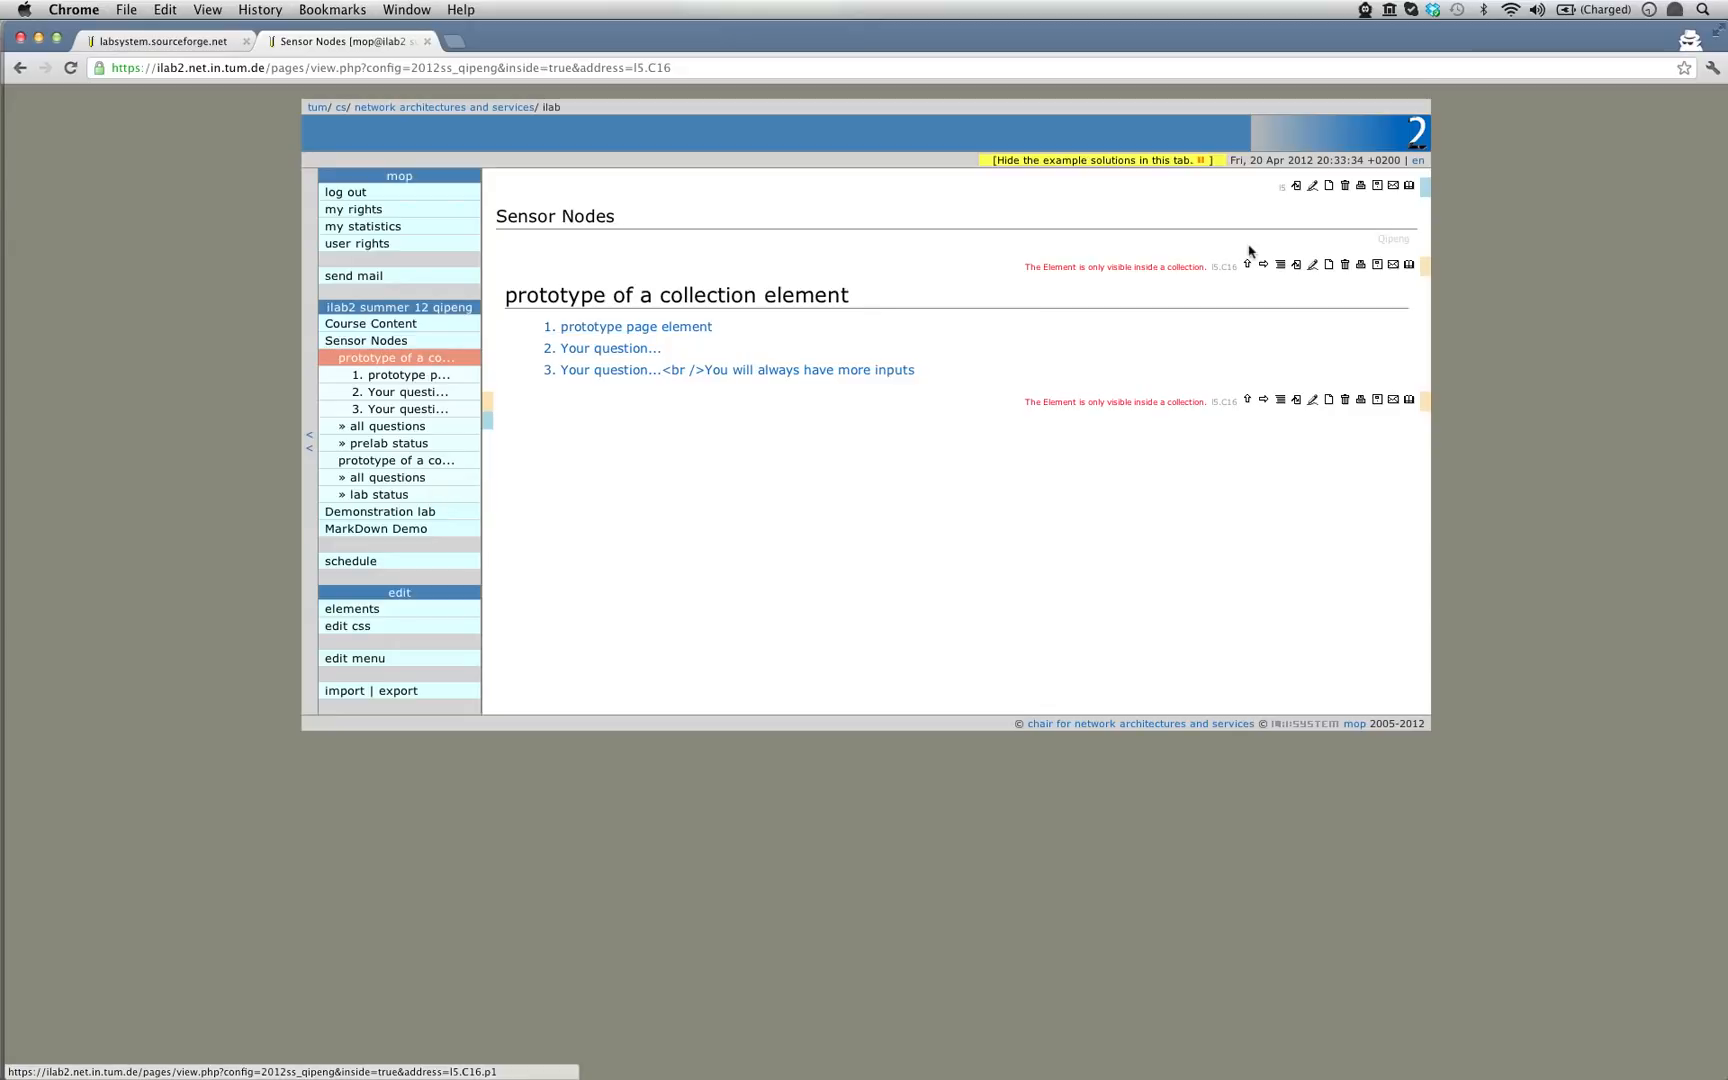
{"action": "left_click", "coordinate": [1313, 266]}
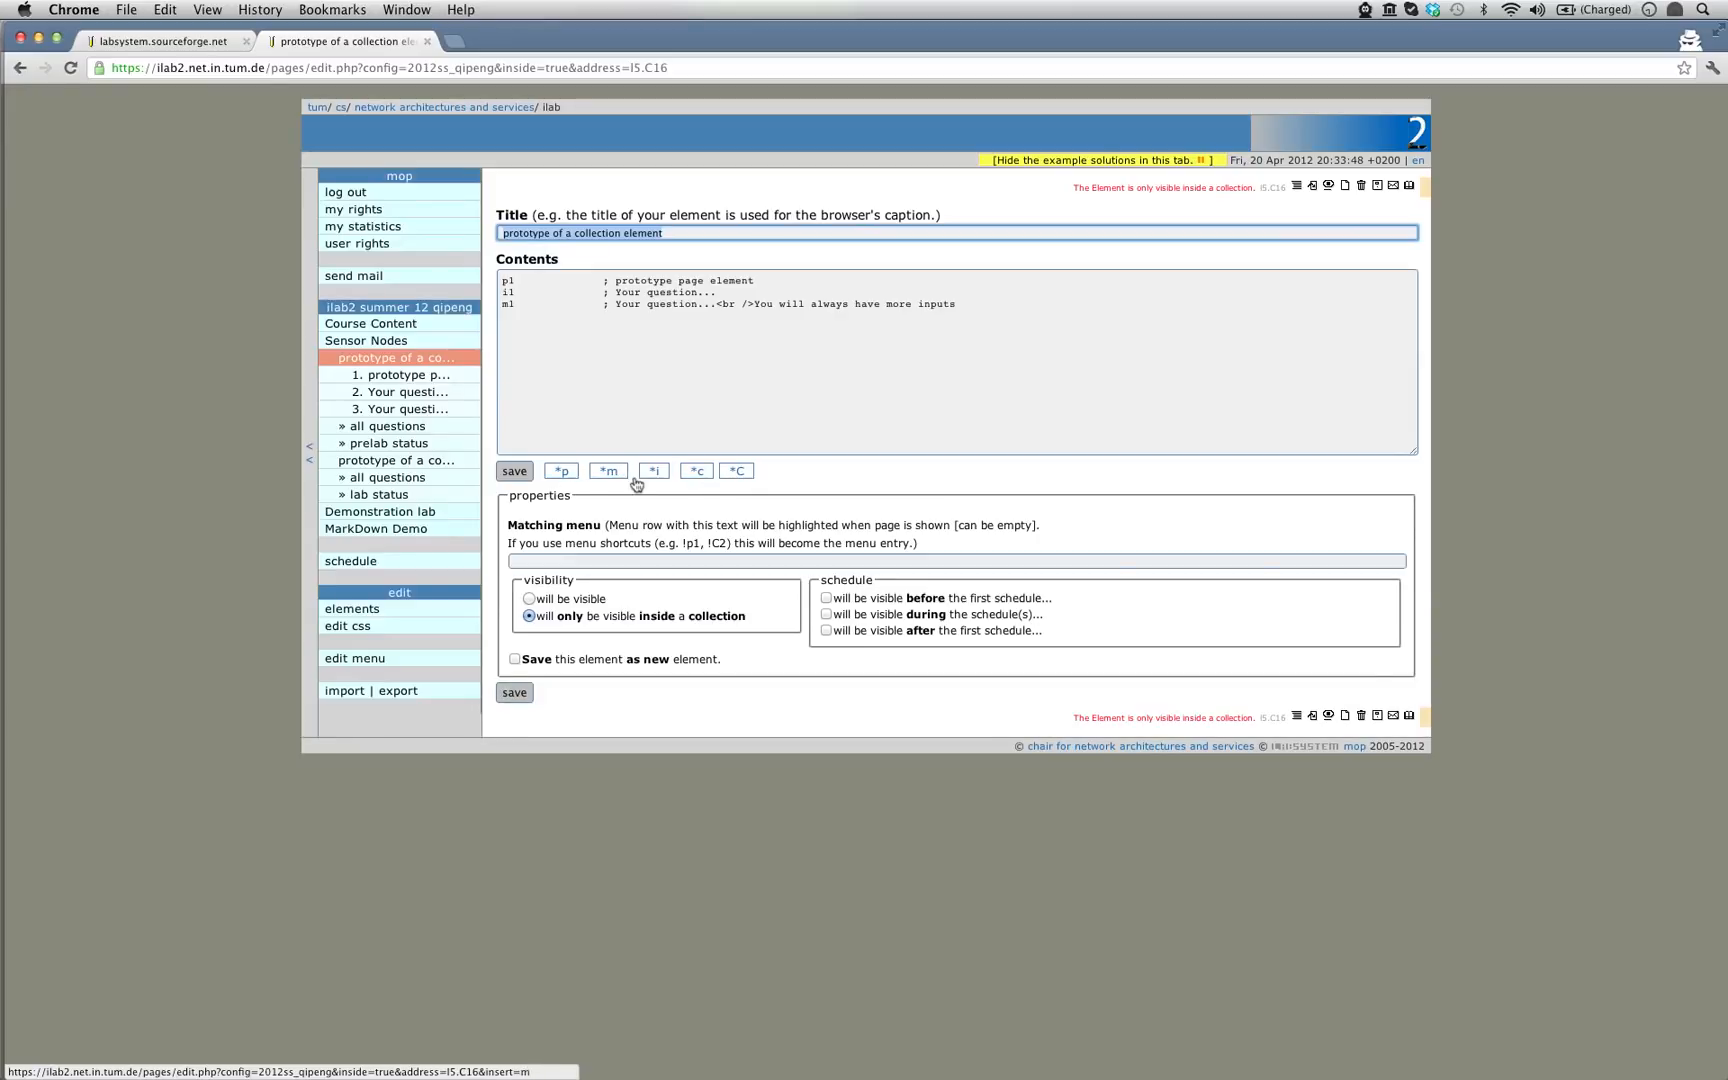
{"action": "left_click", "coordinate": [699, 473]}
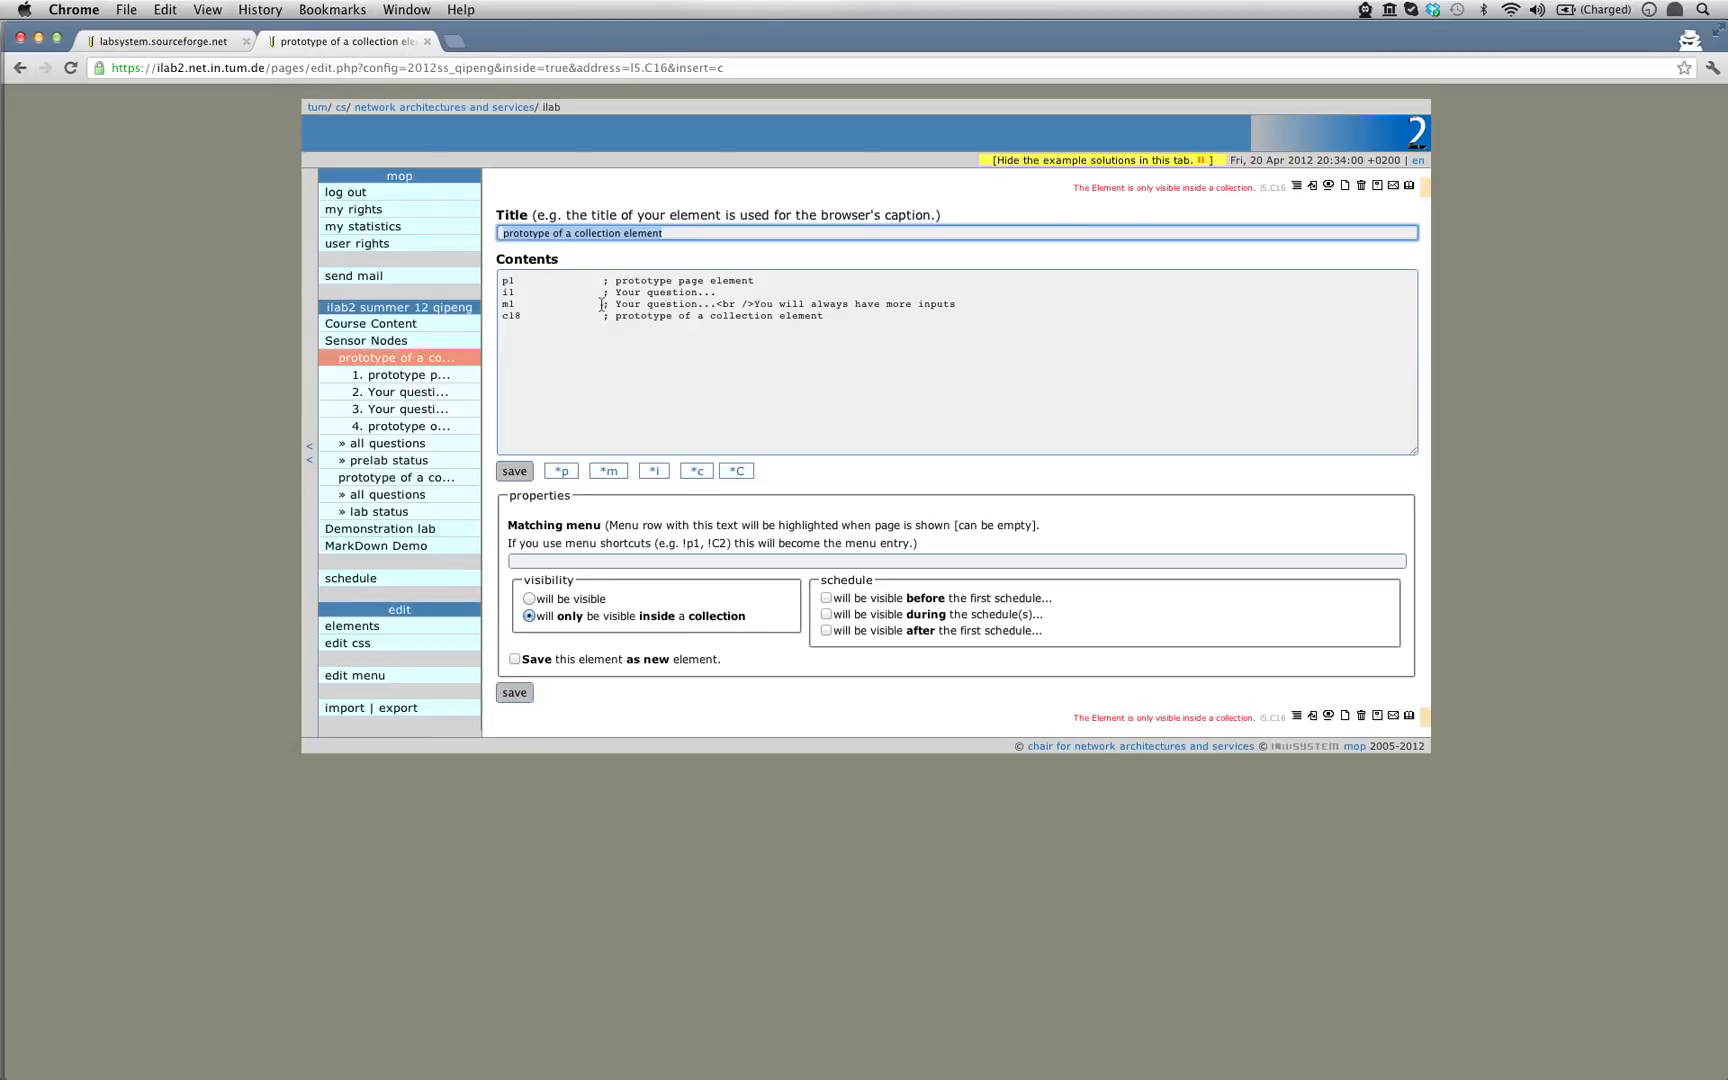
- Delete the p1, i1 and m1 entries from the PreLab collection's contents and save the collection
{"action": "left_click_drag", "start_coordinate": [966, 305], "coordinate": [416, 275]}
{"action": "key", "text": "BackSpace"}
{"action": "key", "text": "Delete"}
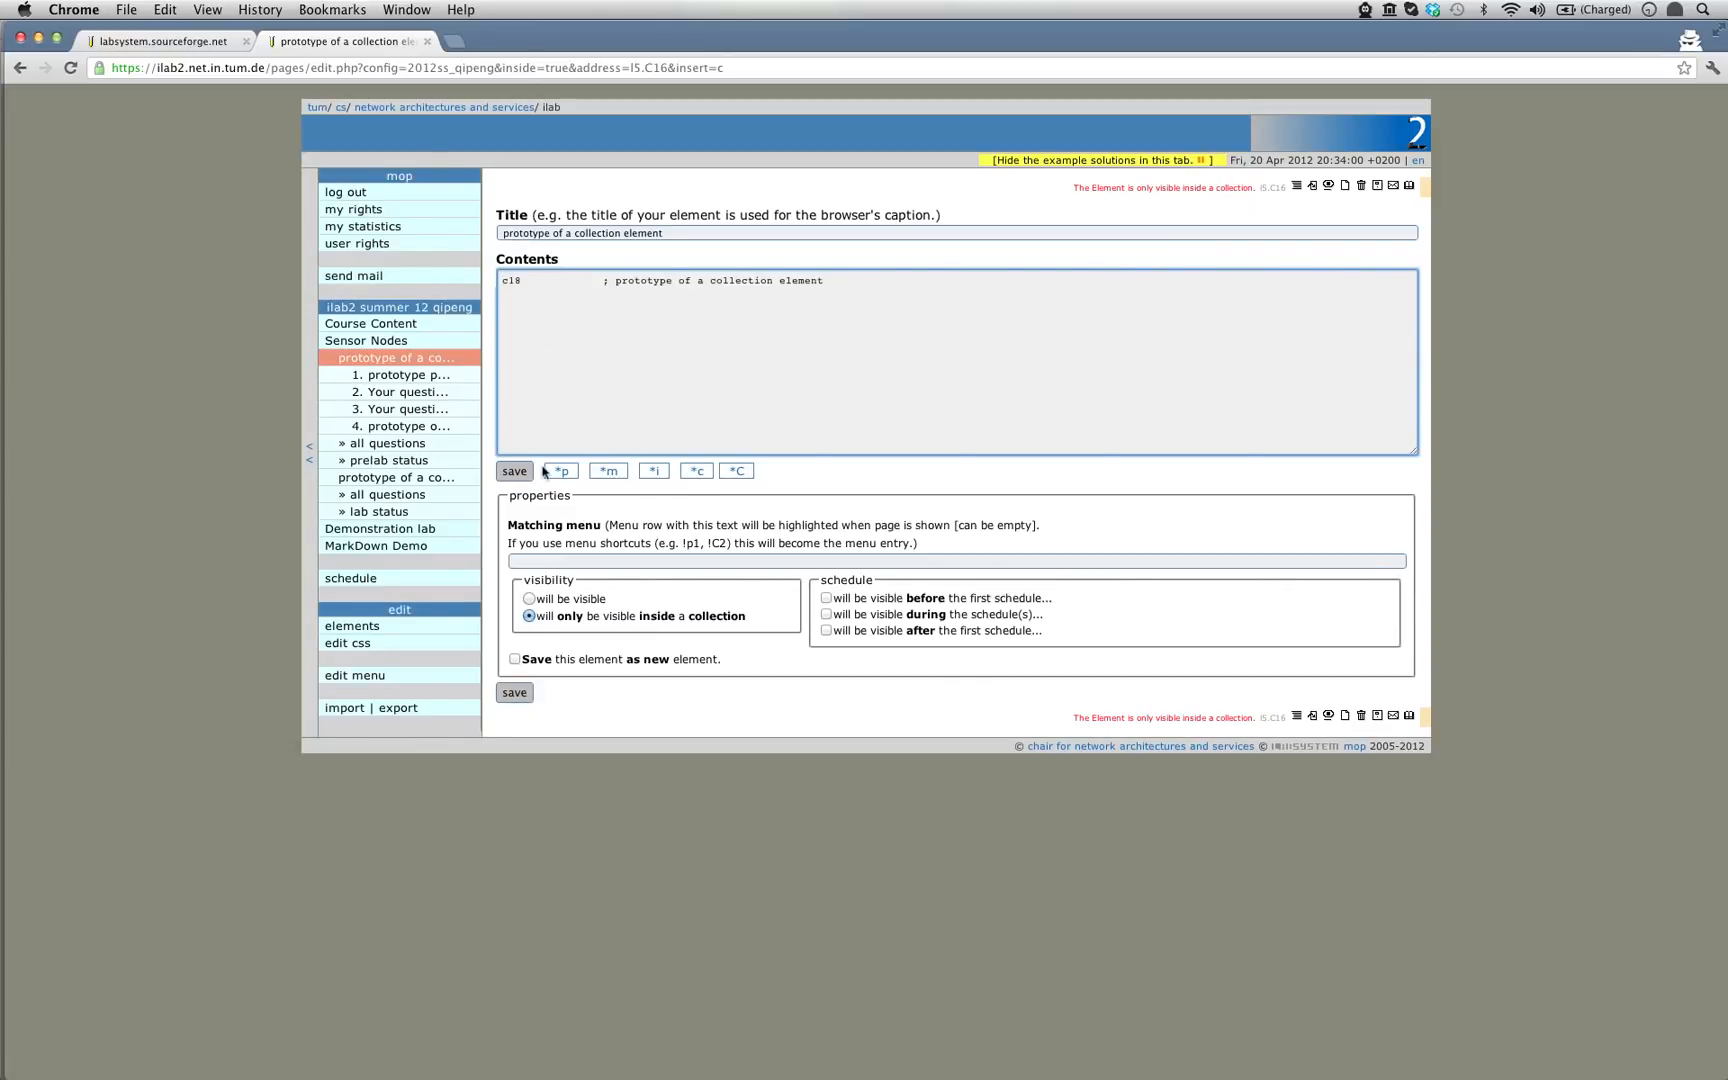
{"action": "left_click", "coordinate": [705, 474]}
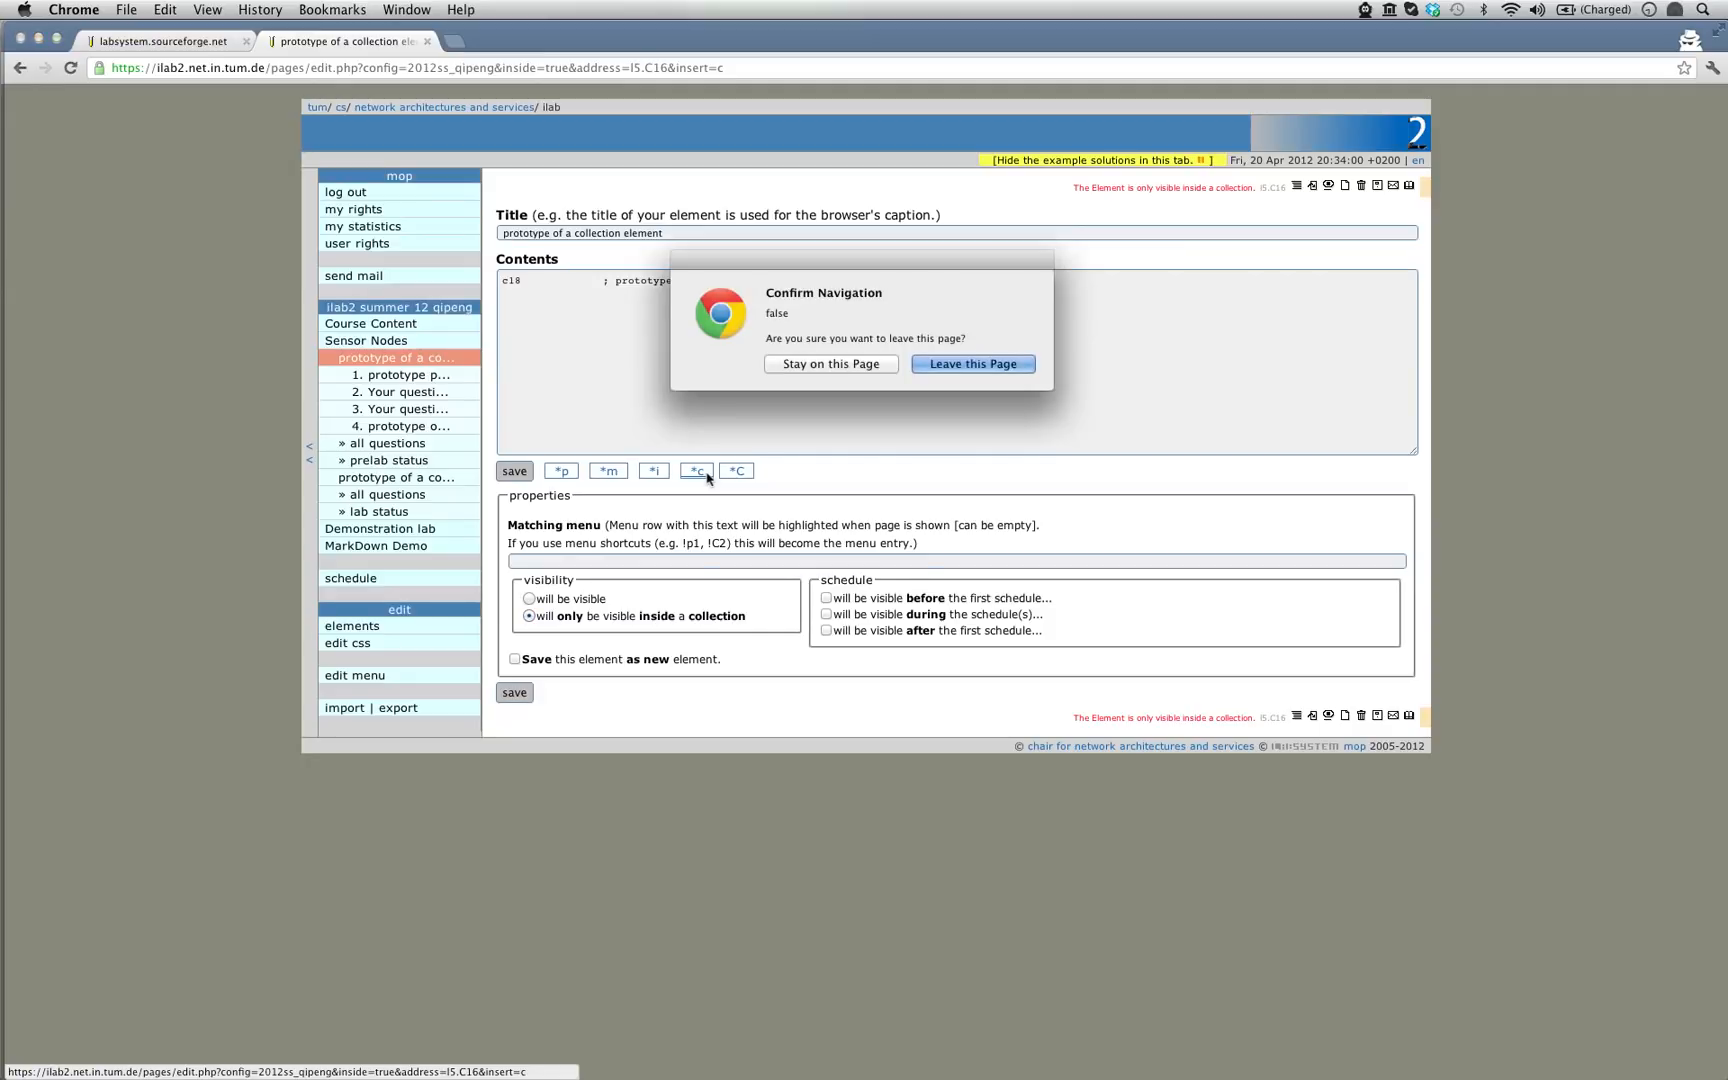
{"action": "left_click", "coordinate": [849, 369]}
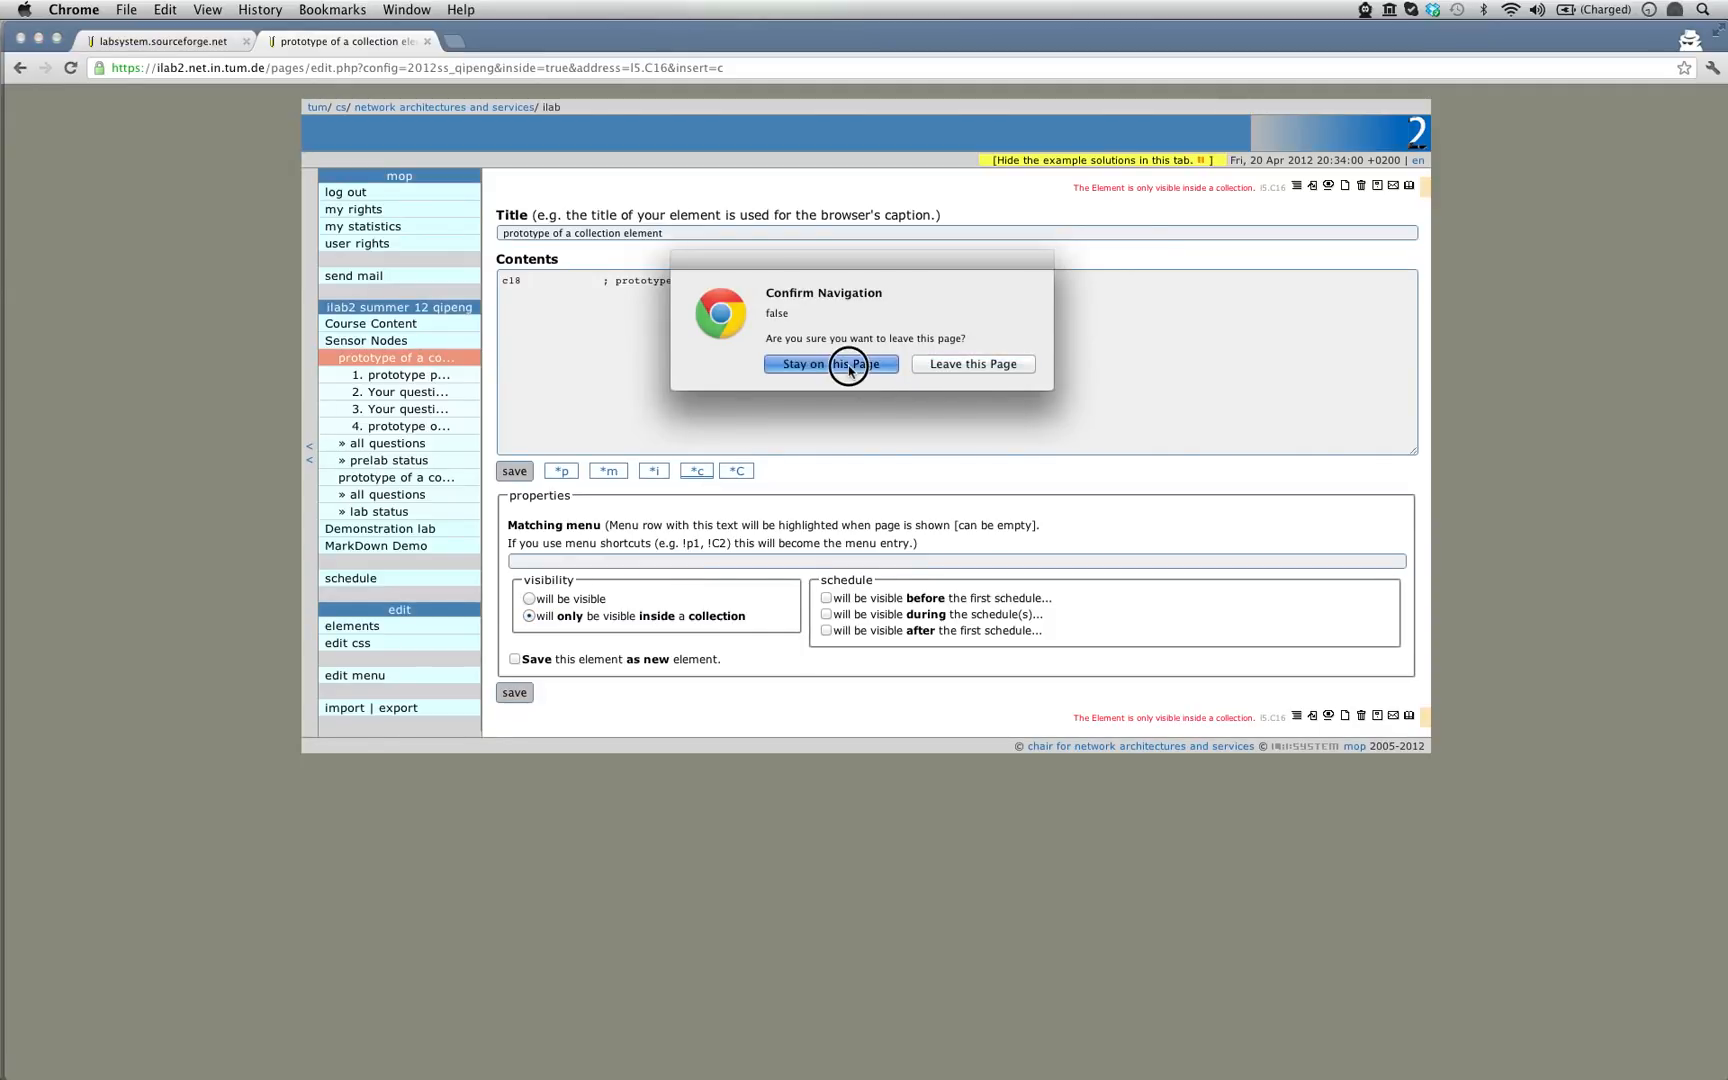
{"action": "left_click", "coordinate": [515, 474]}
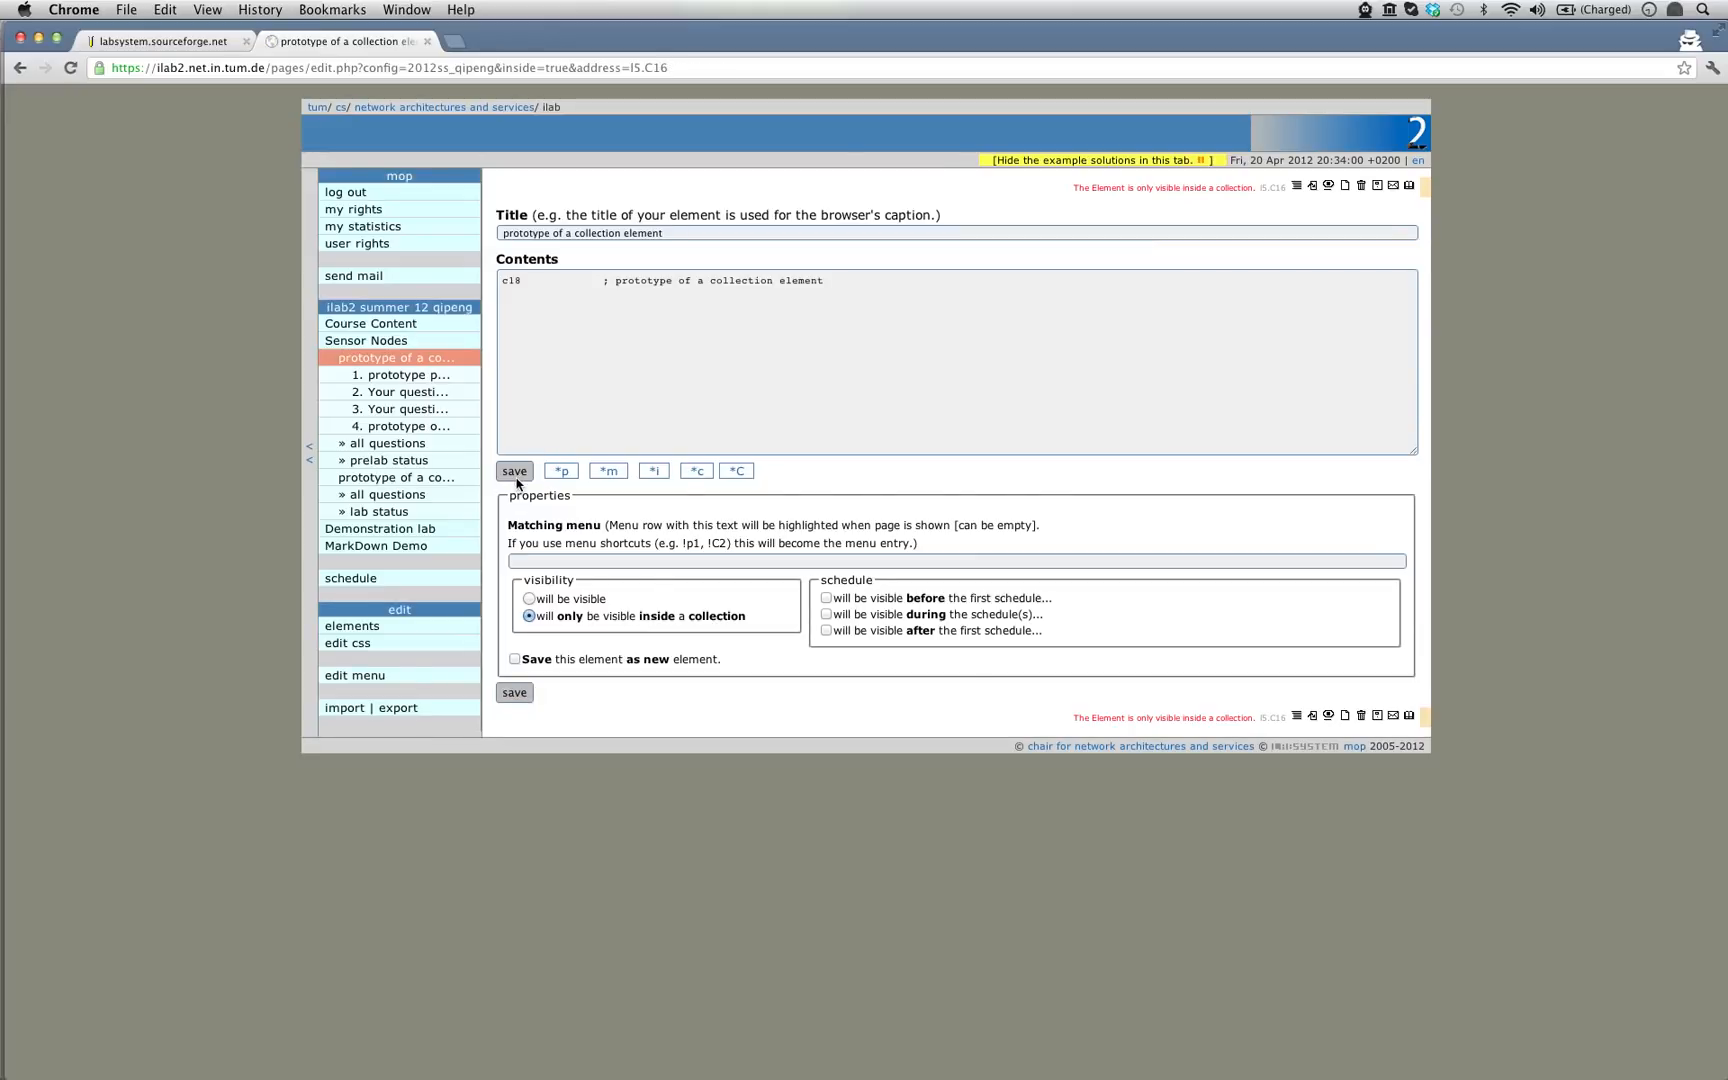
- Add another lowercase c collection and an uppercase C collection to the PreLab contents, and save the PreLab collection with the title Theory
{"action": "left_click", "coordinate": [700, 472]}
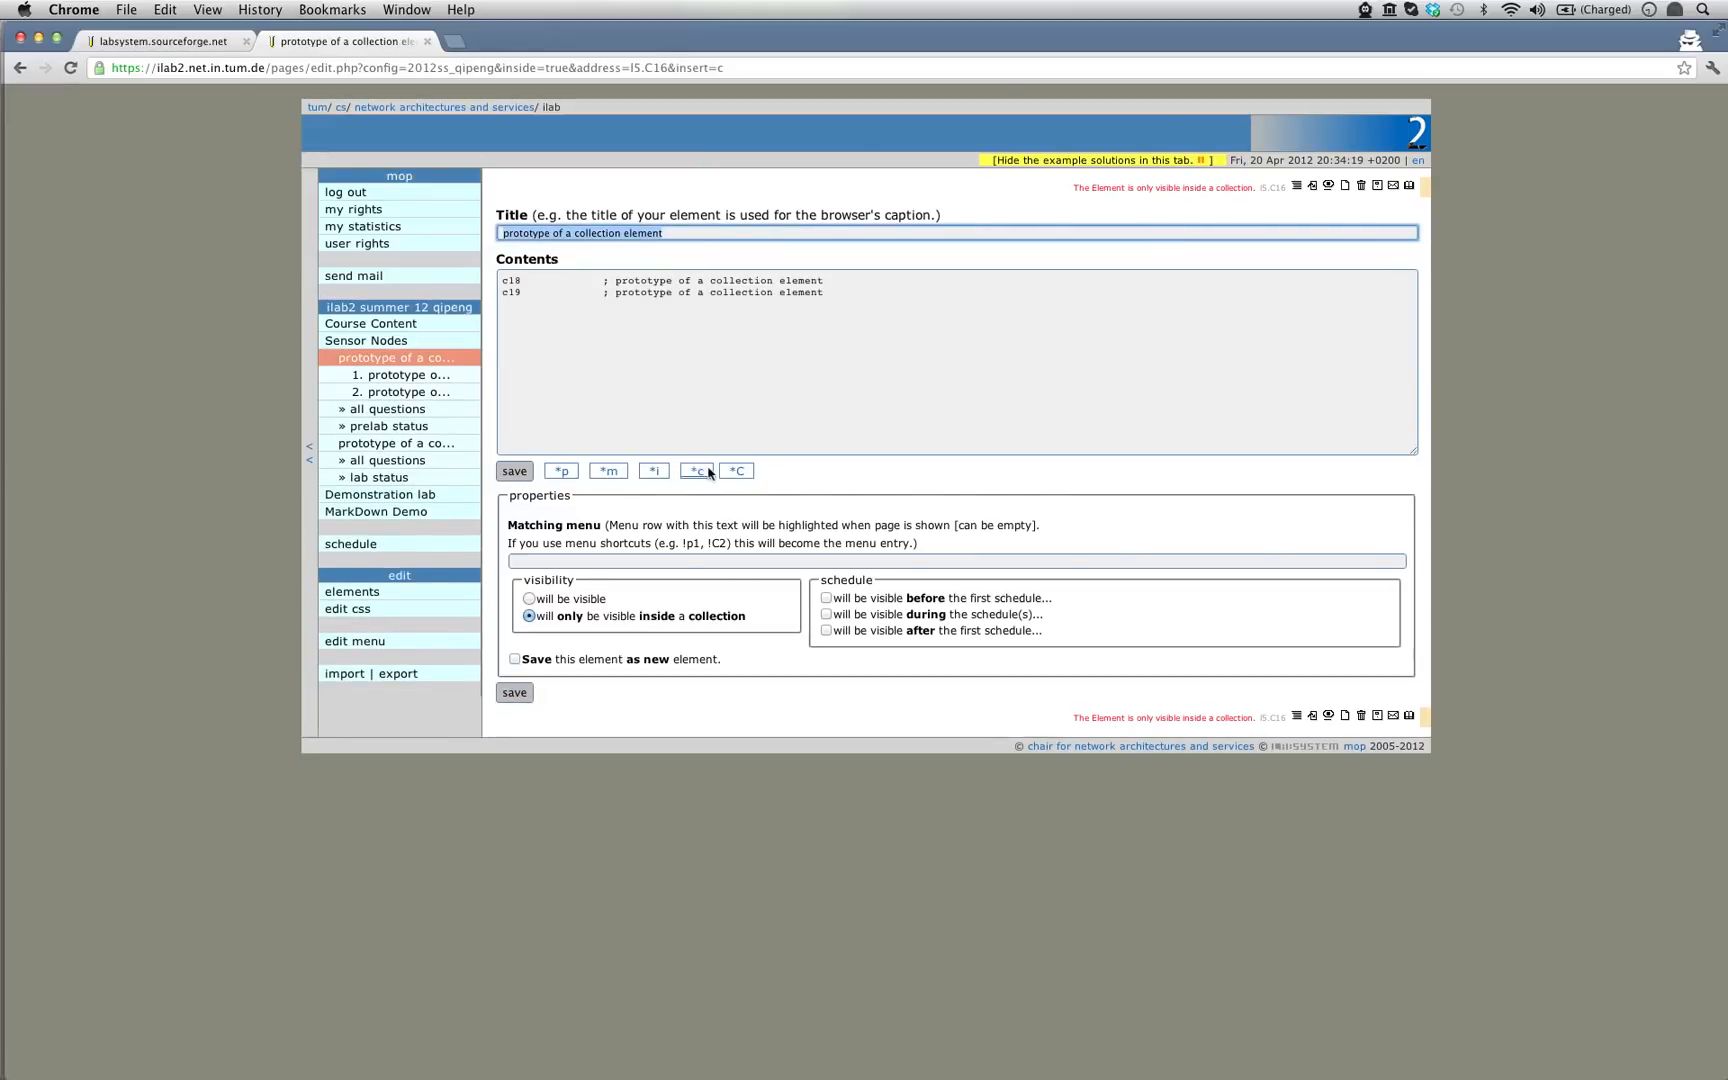
{"action": "left_click", "coordinate": [740, 477]}
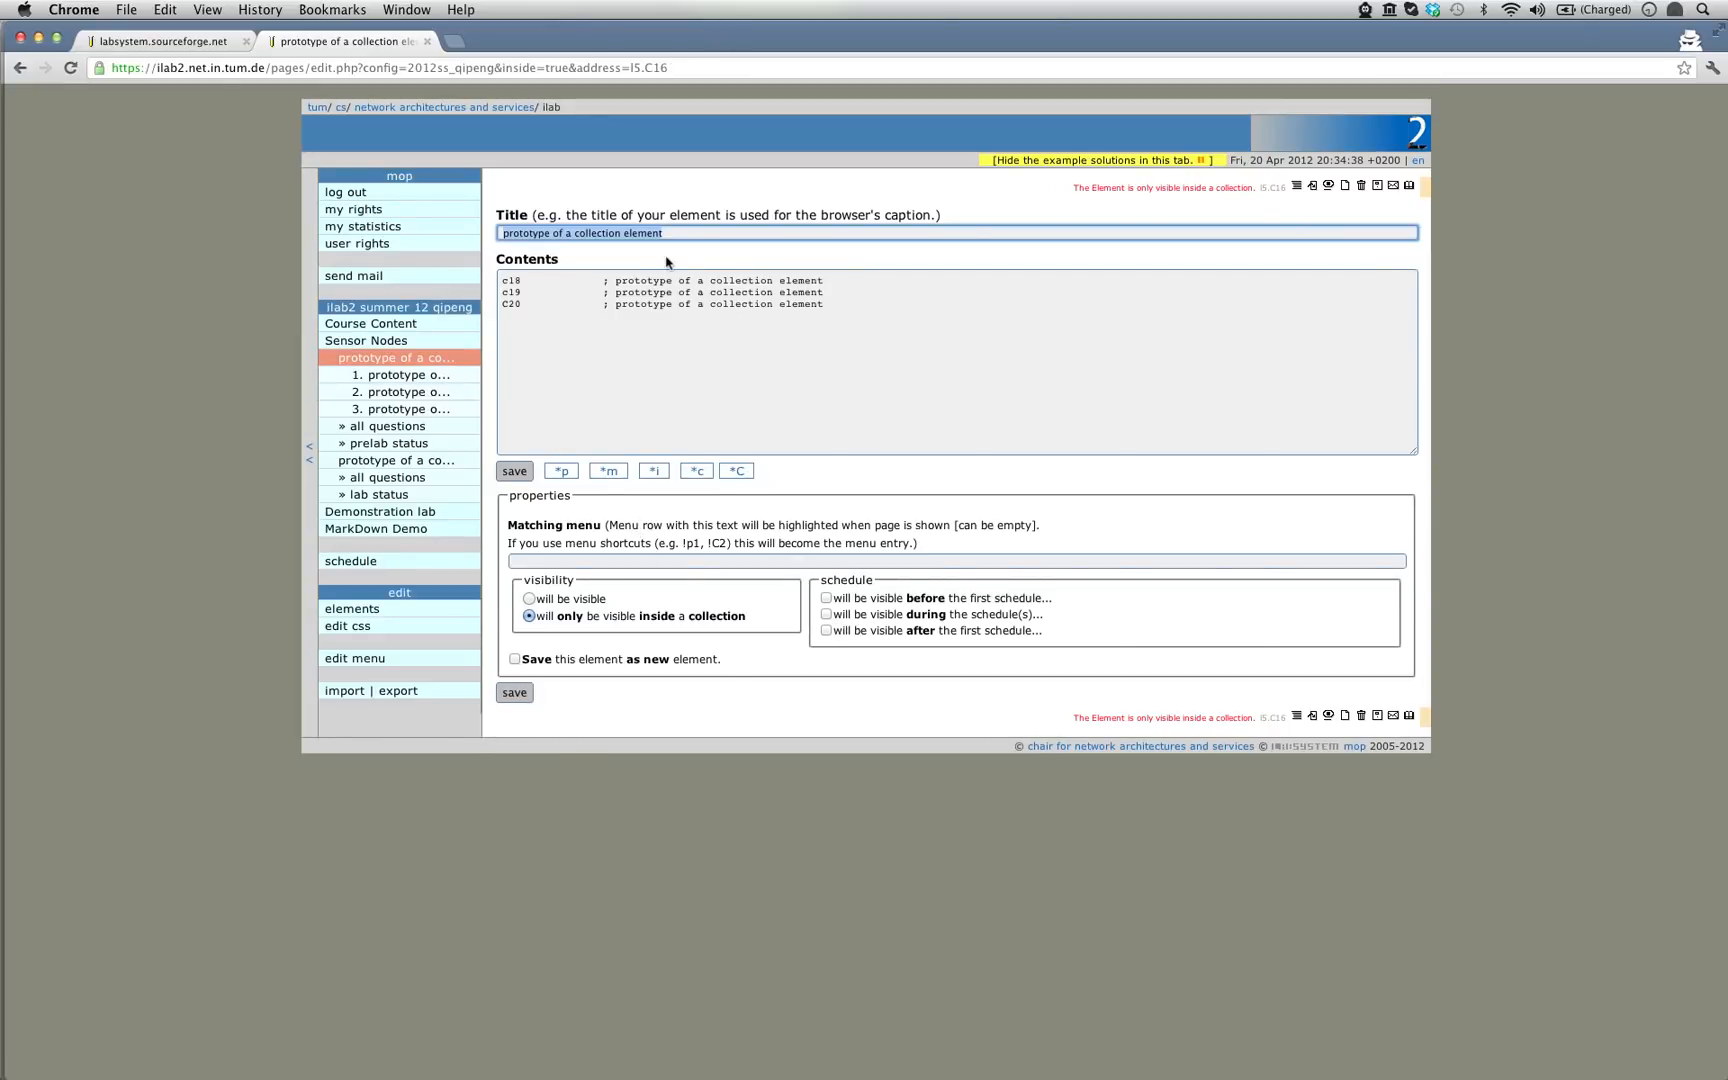
{"action": "type", "text": "PreLab Sensors Nodes"}
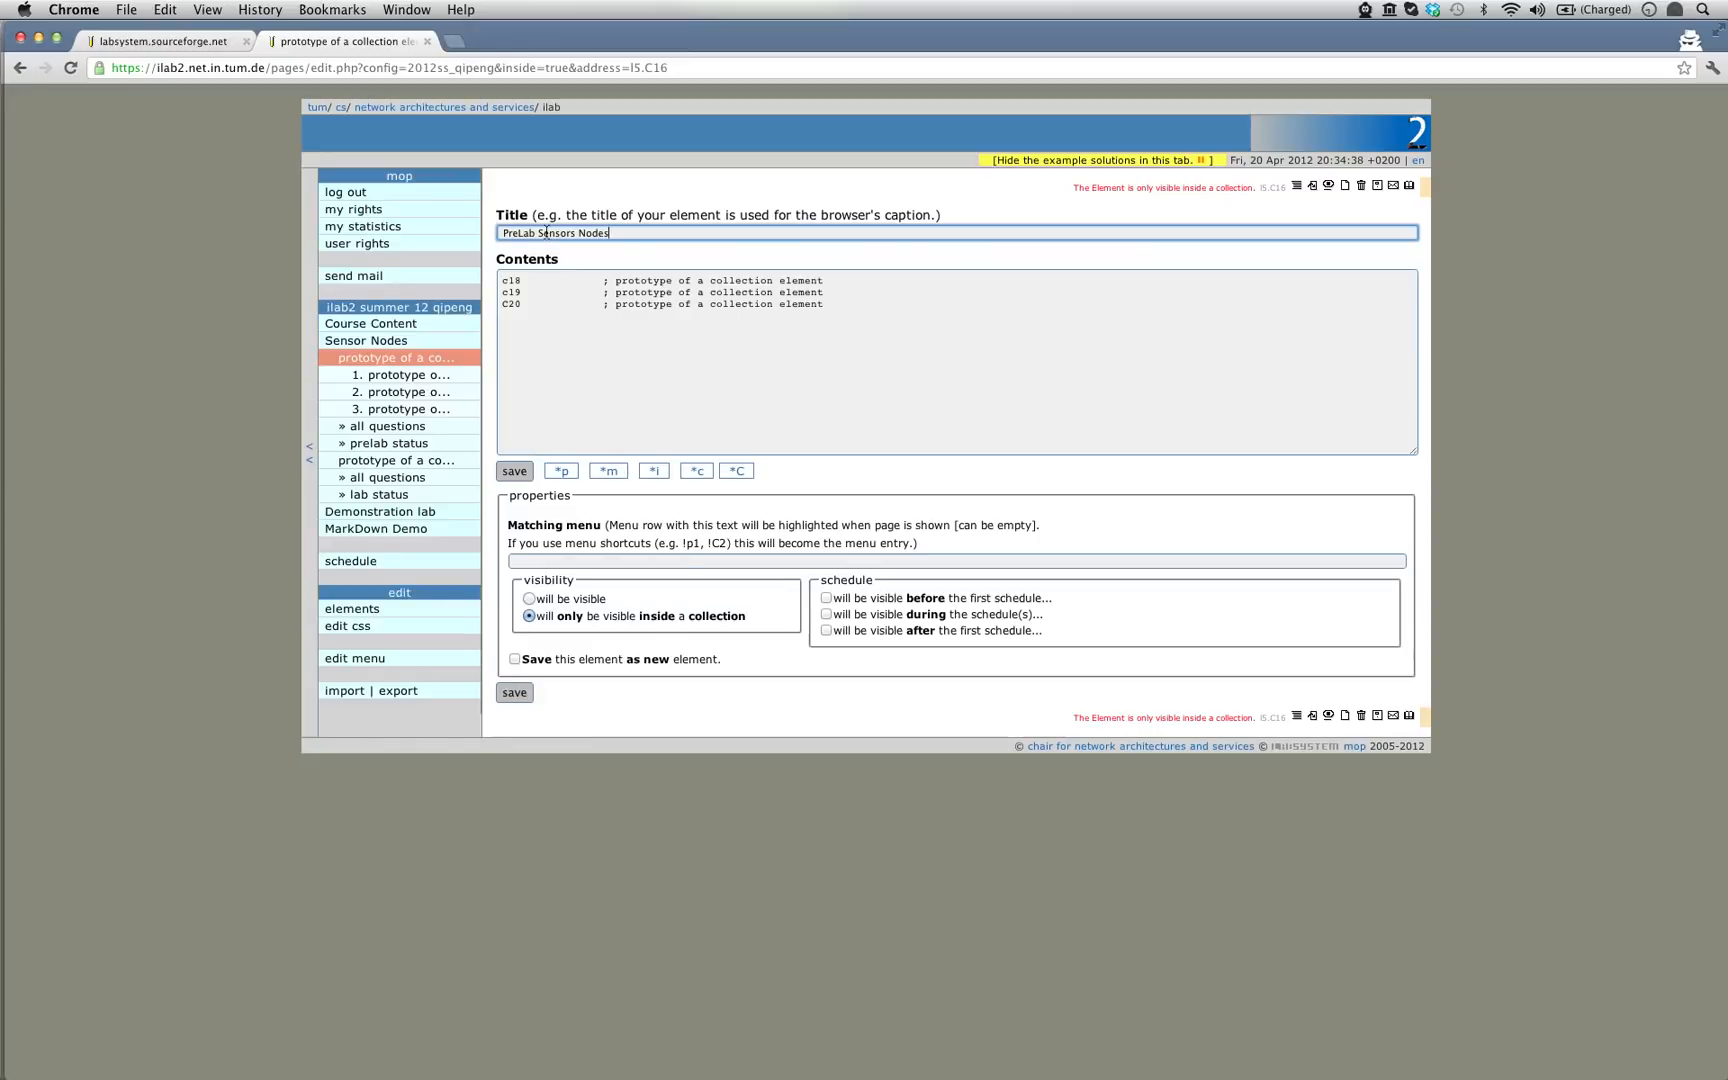
{"action": "left_click_drag", "start_coordinate": [612, 233], "coordinate": [499, 237]}
{"action": "type", "text": "Theory"}
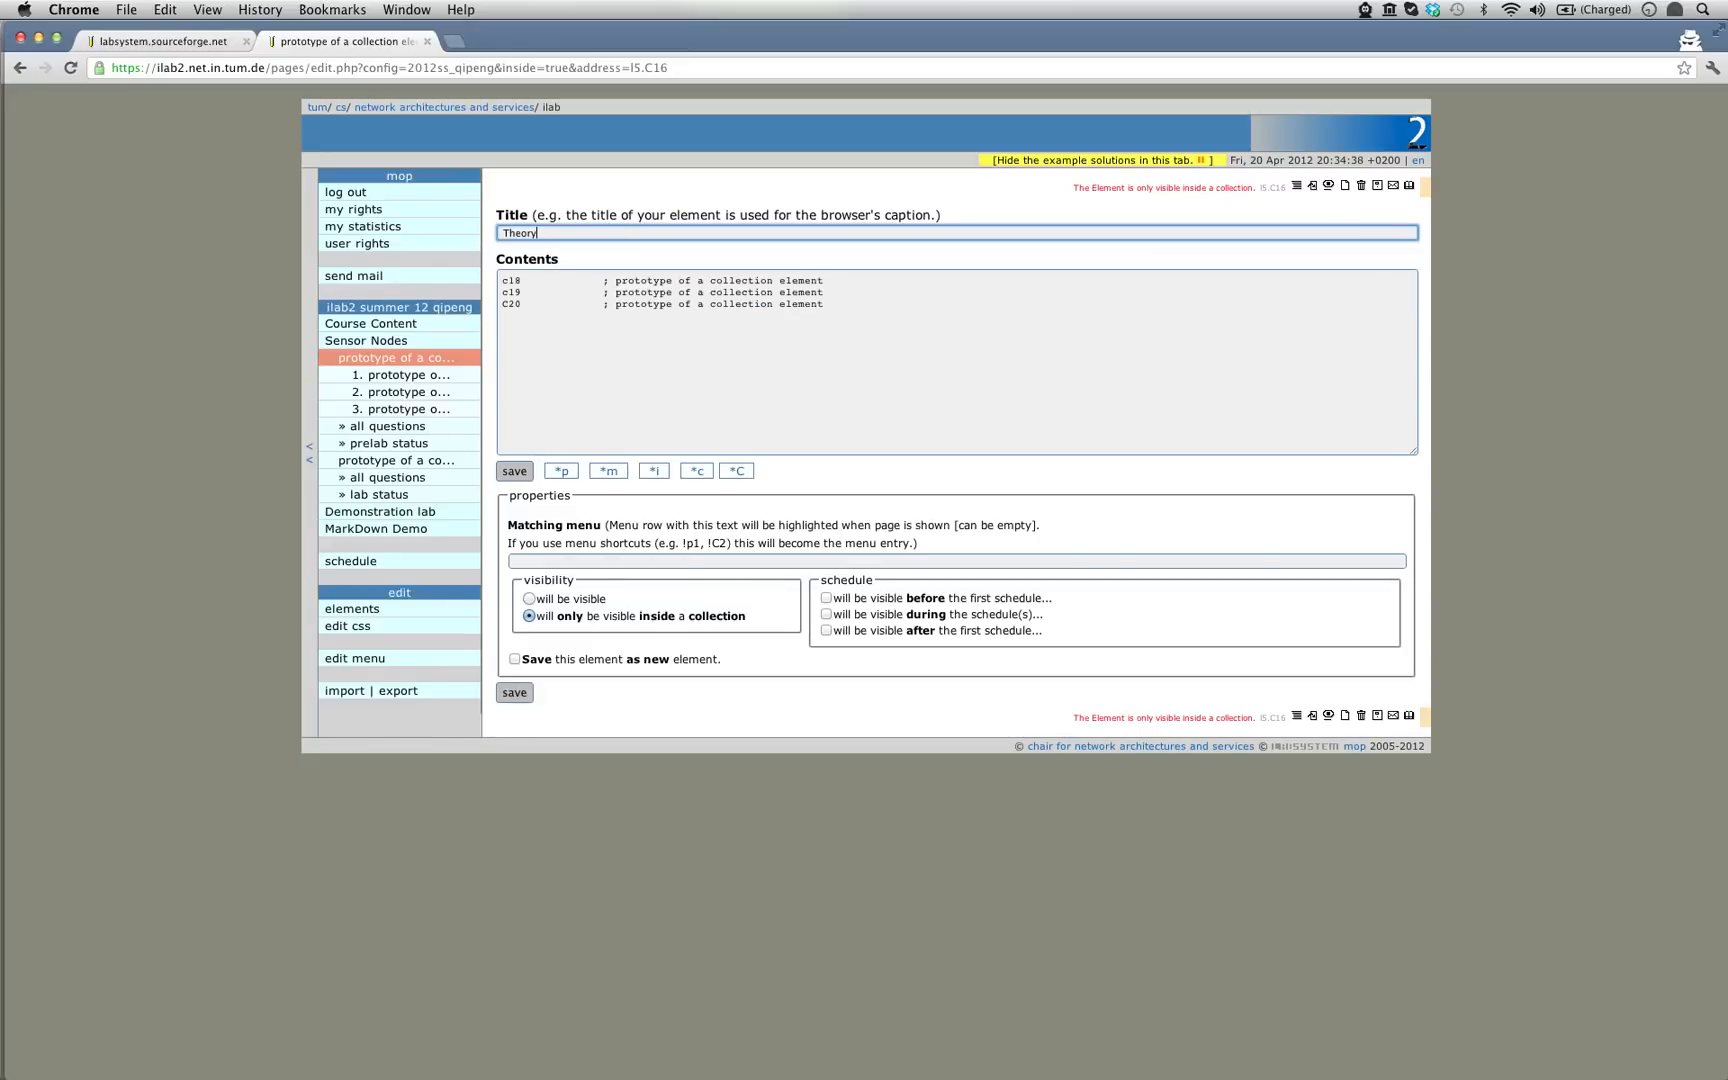
{"action": "left_click", "coordinate": [521, 472]}
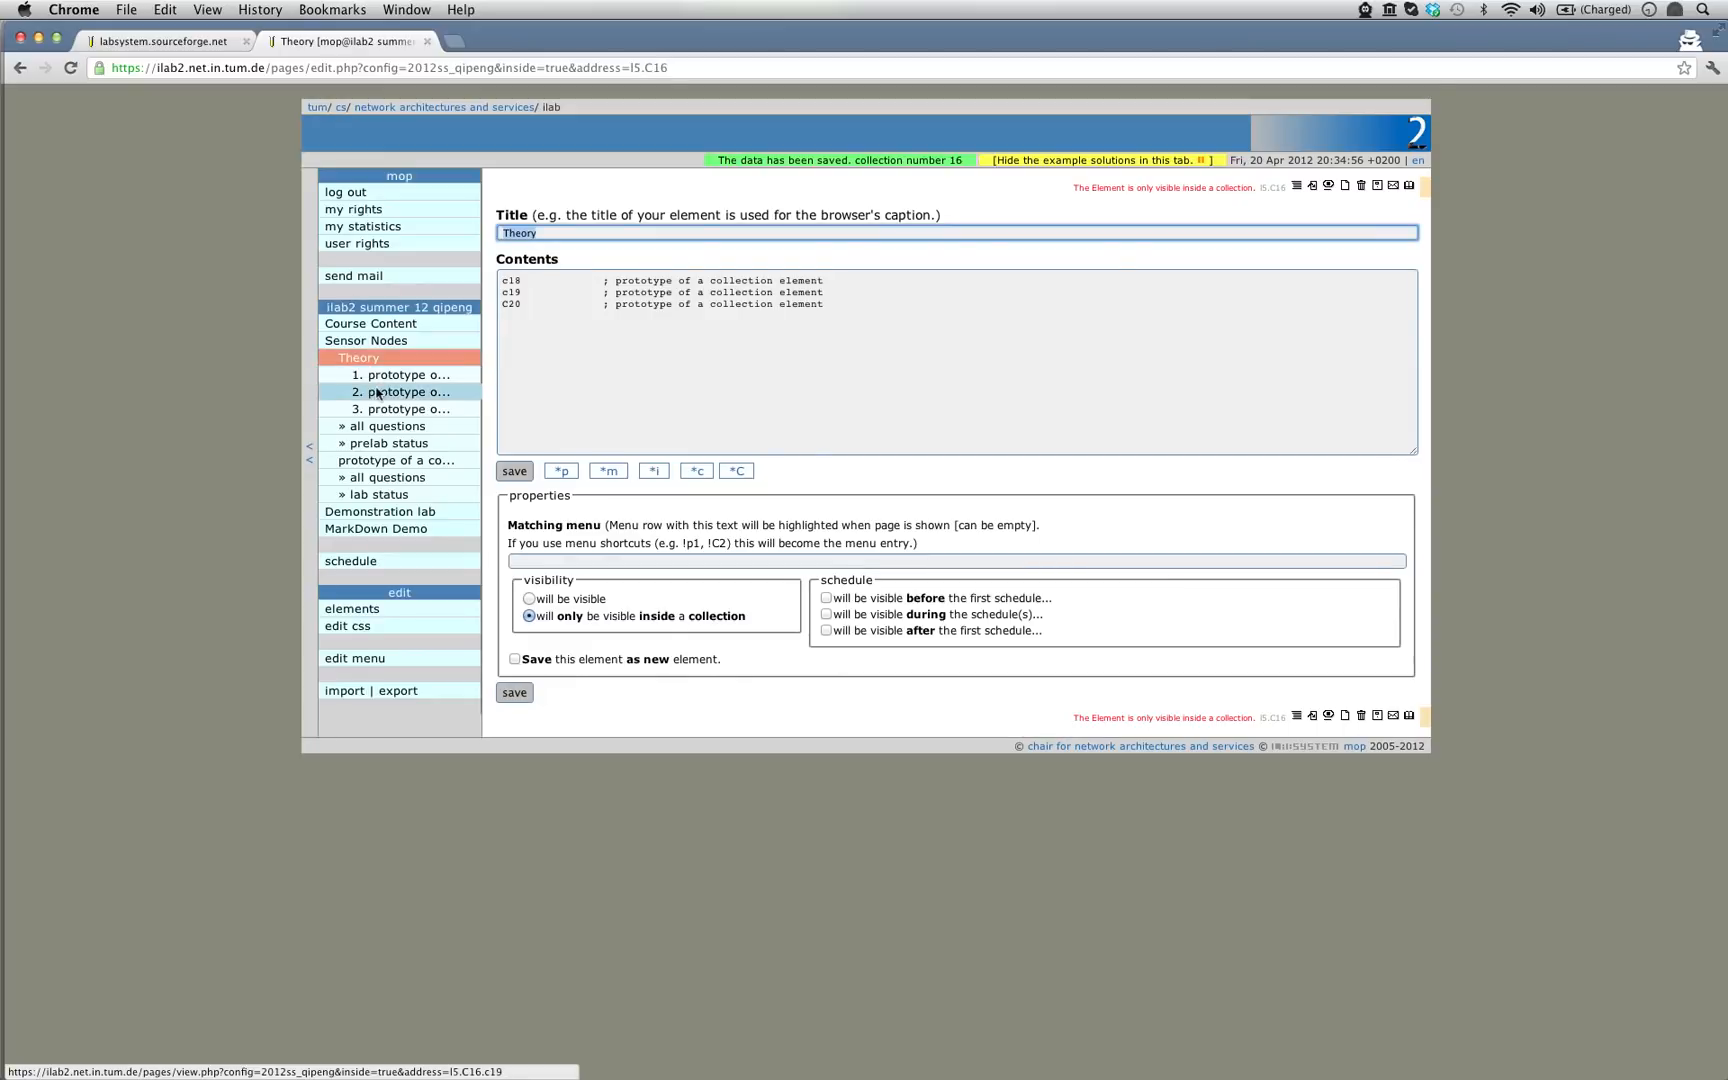
- Rename the Lab collection of Sensor Nodes as Practical Exercise and save it
{"action": "left_click", "coordinate": [388, 462]}
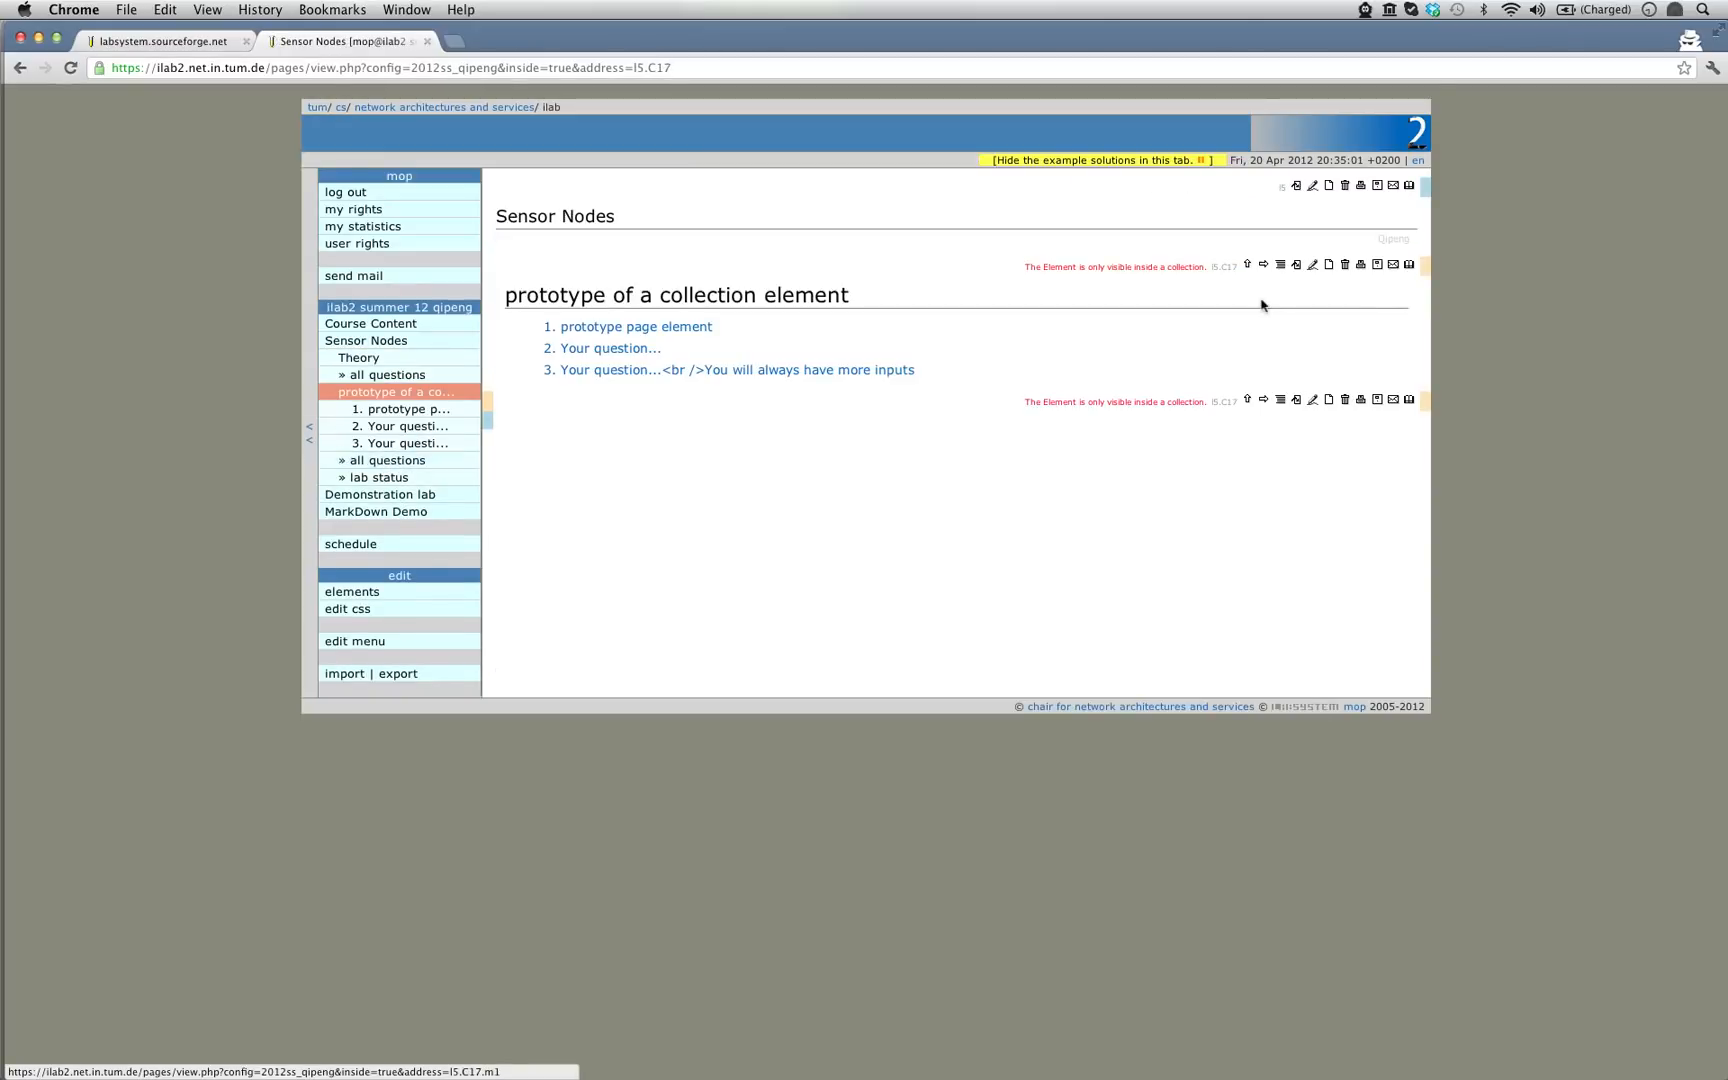
{"action": "left_click", "coordinate": [1311, 265]}
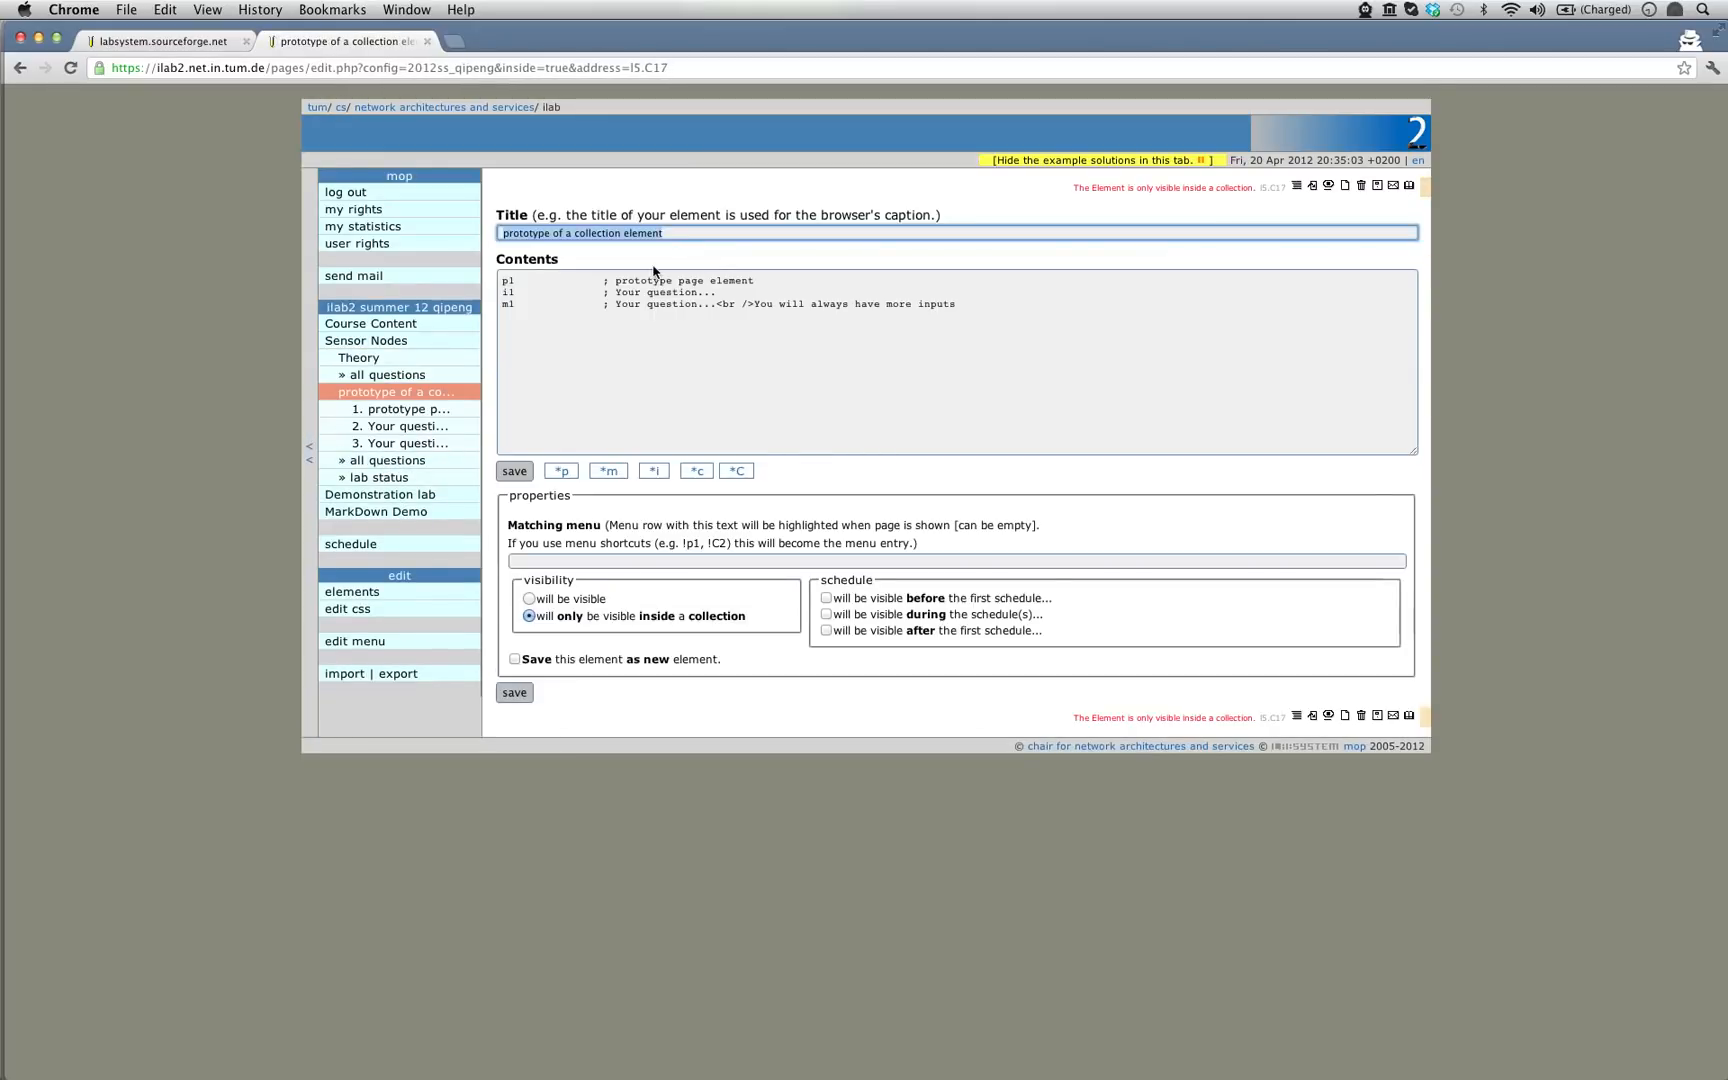
{"action": "type", "text": "Practi"}
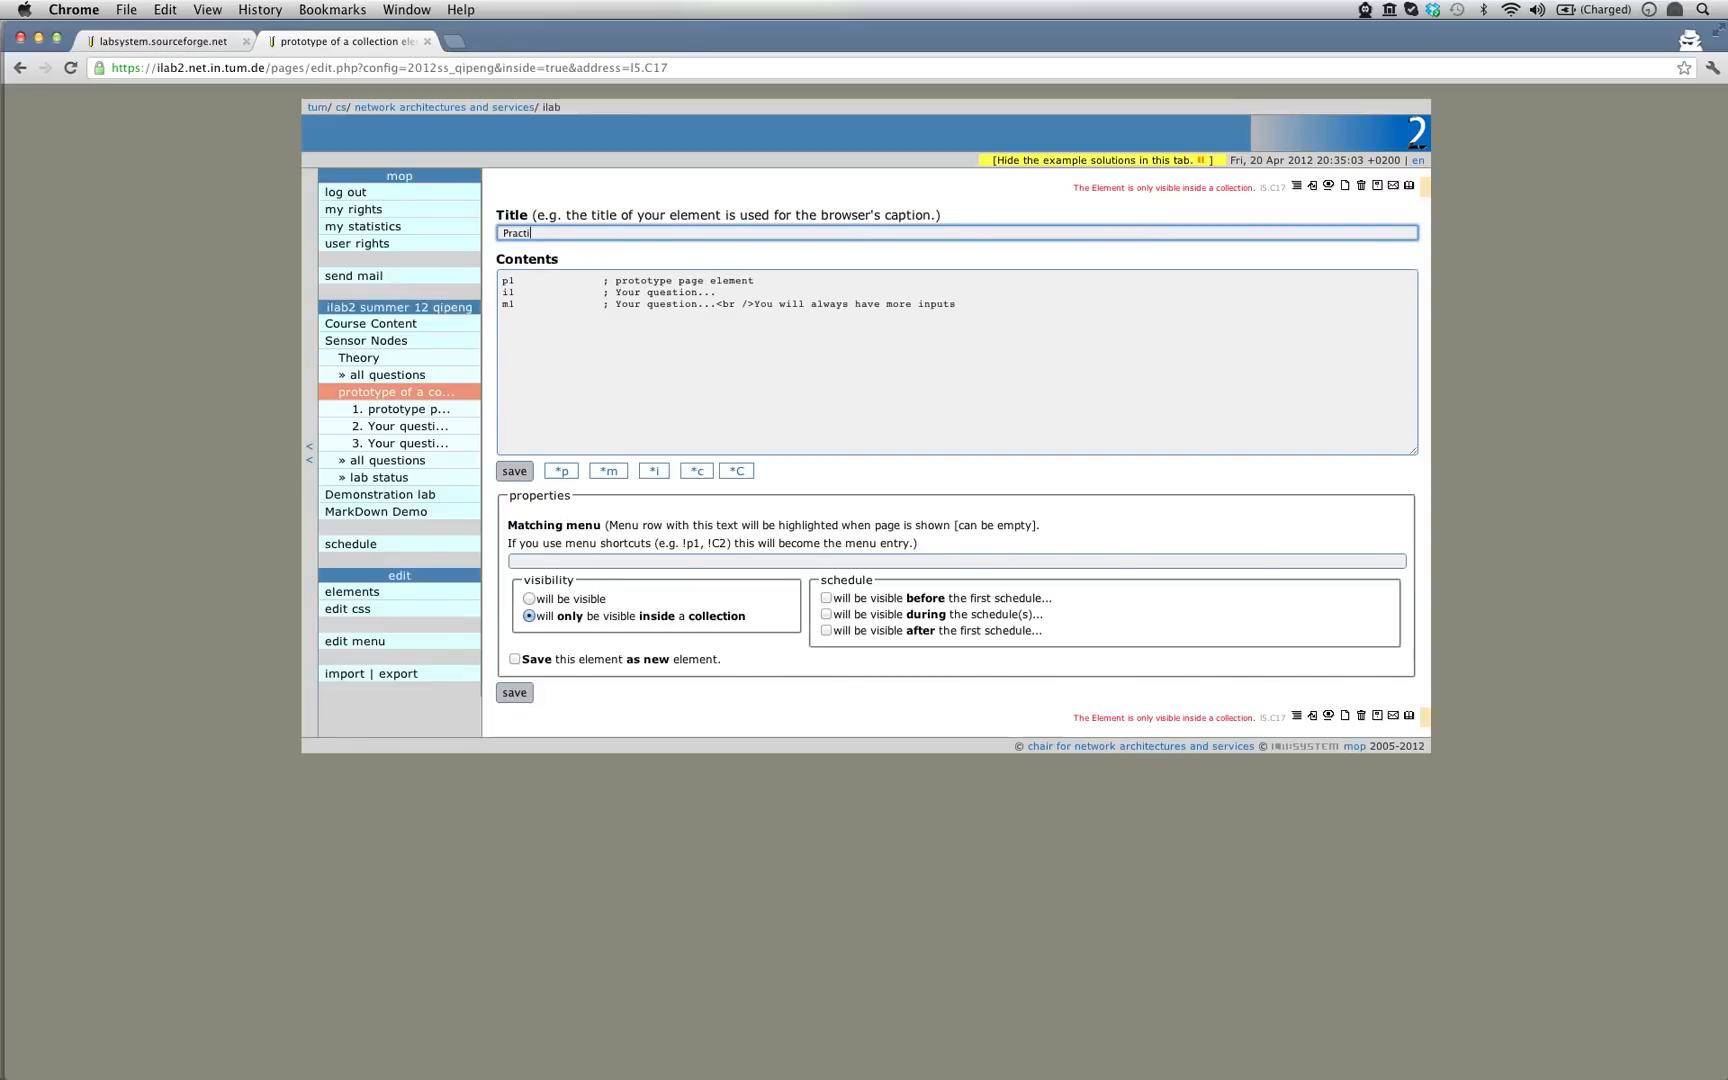
{"action": "type", "text": "cal "}
{"action": "type", "text": "Part"}
{"action": "key", "text": "BackSpace"}
{"action": "key", "text": "BackSpace"}
{"action": "key", "text": "Return"}
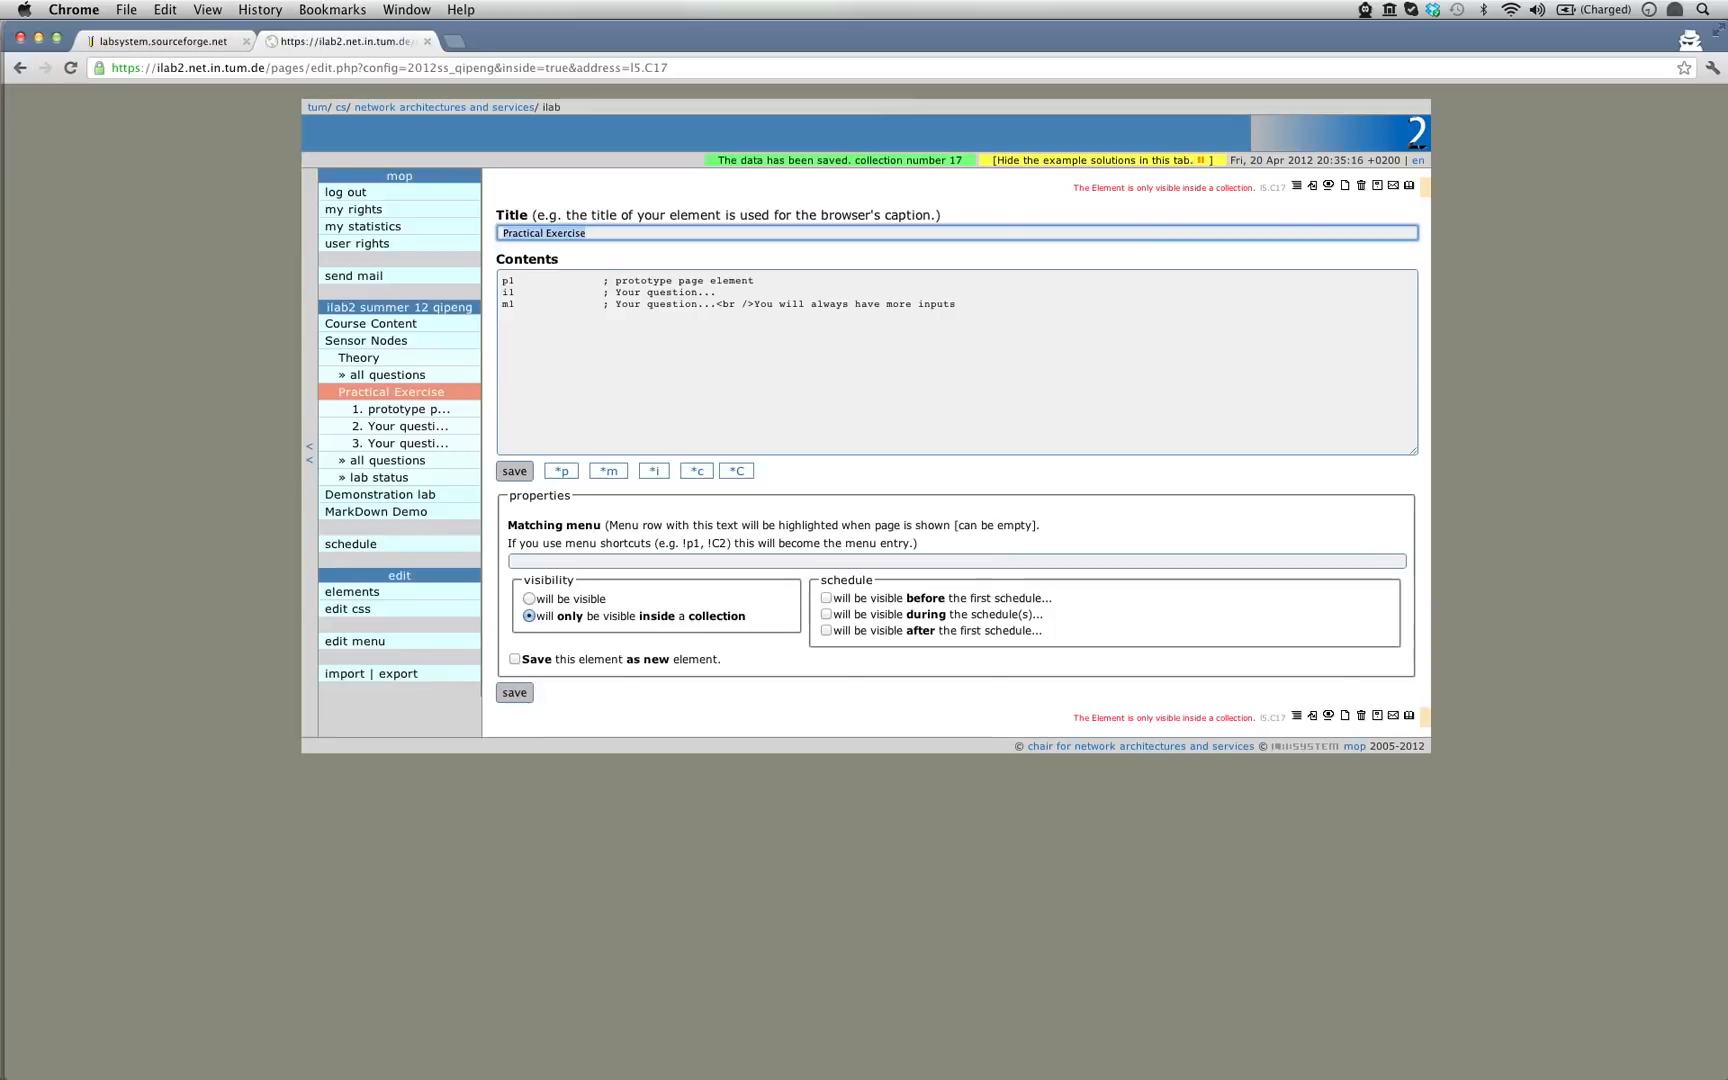
- Rename the Theory collection as Theoretical Preparation and save it
{"action": "left_click", "coordinate": [425, 360]}
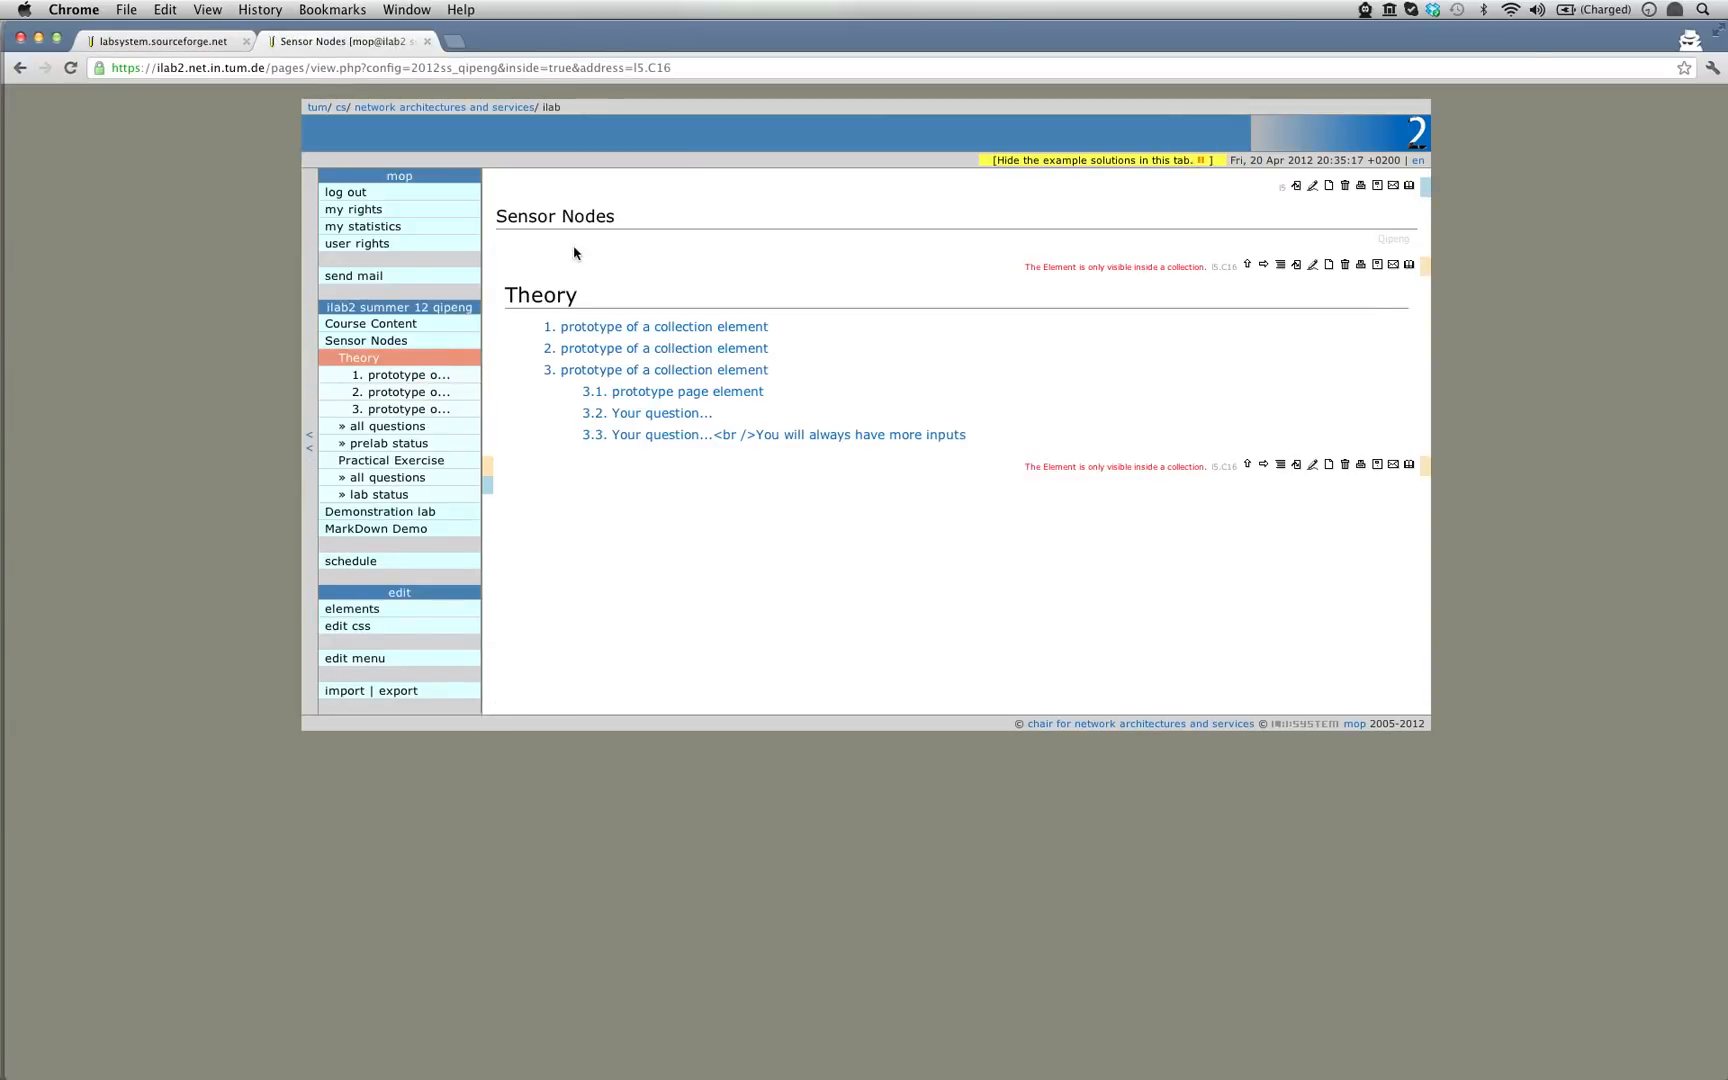
{"action": "left_click", "coordinate": [1313, 266]}
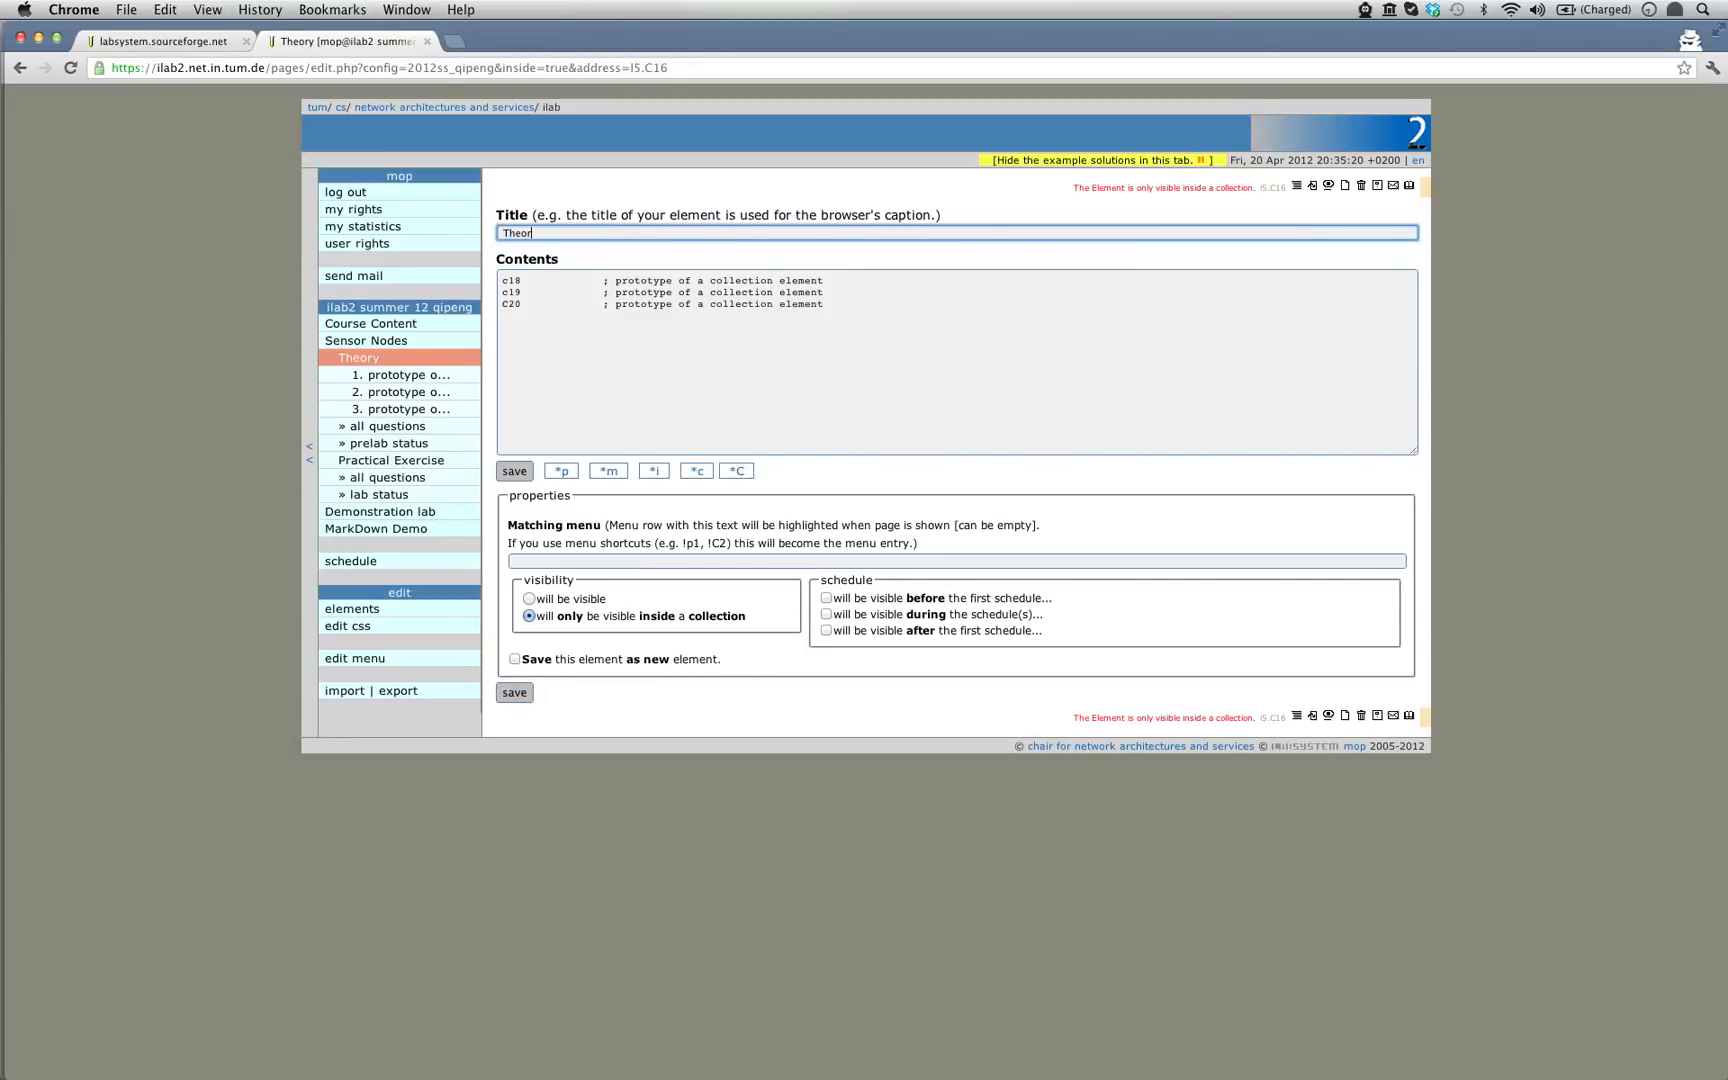
{"action": "type", "text": "Prepar"}
{"action": "key", "text": "BackSpace"}
{"action": "type", "text": "irst page"}
{"action": "left_click", "coordinate": [443, 380]}
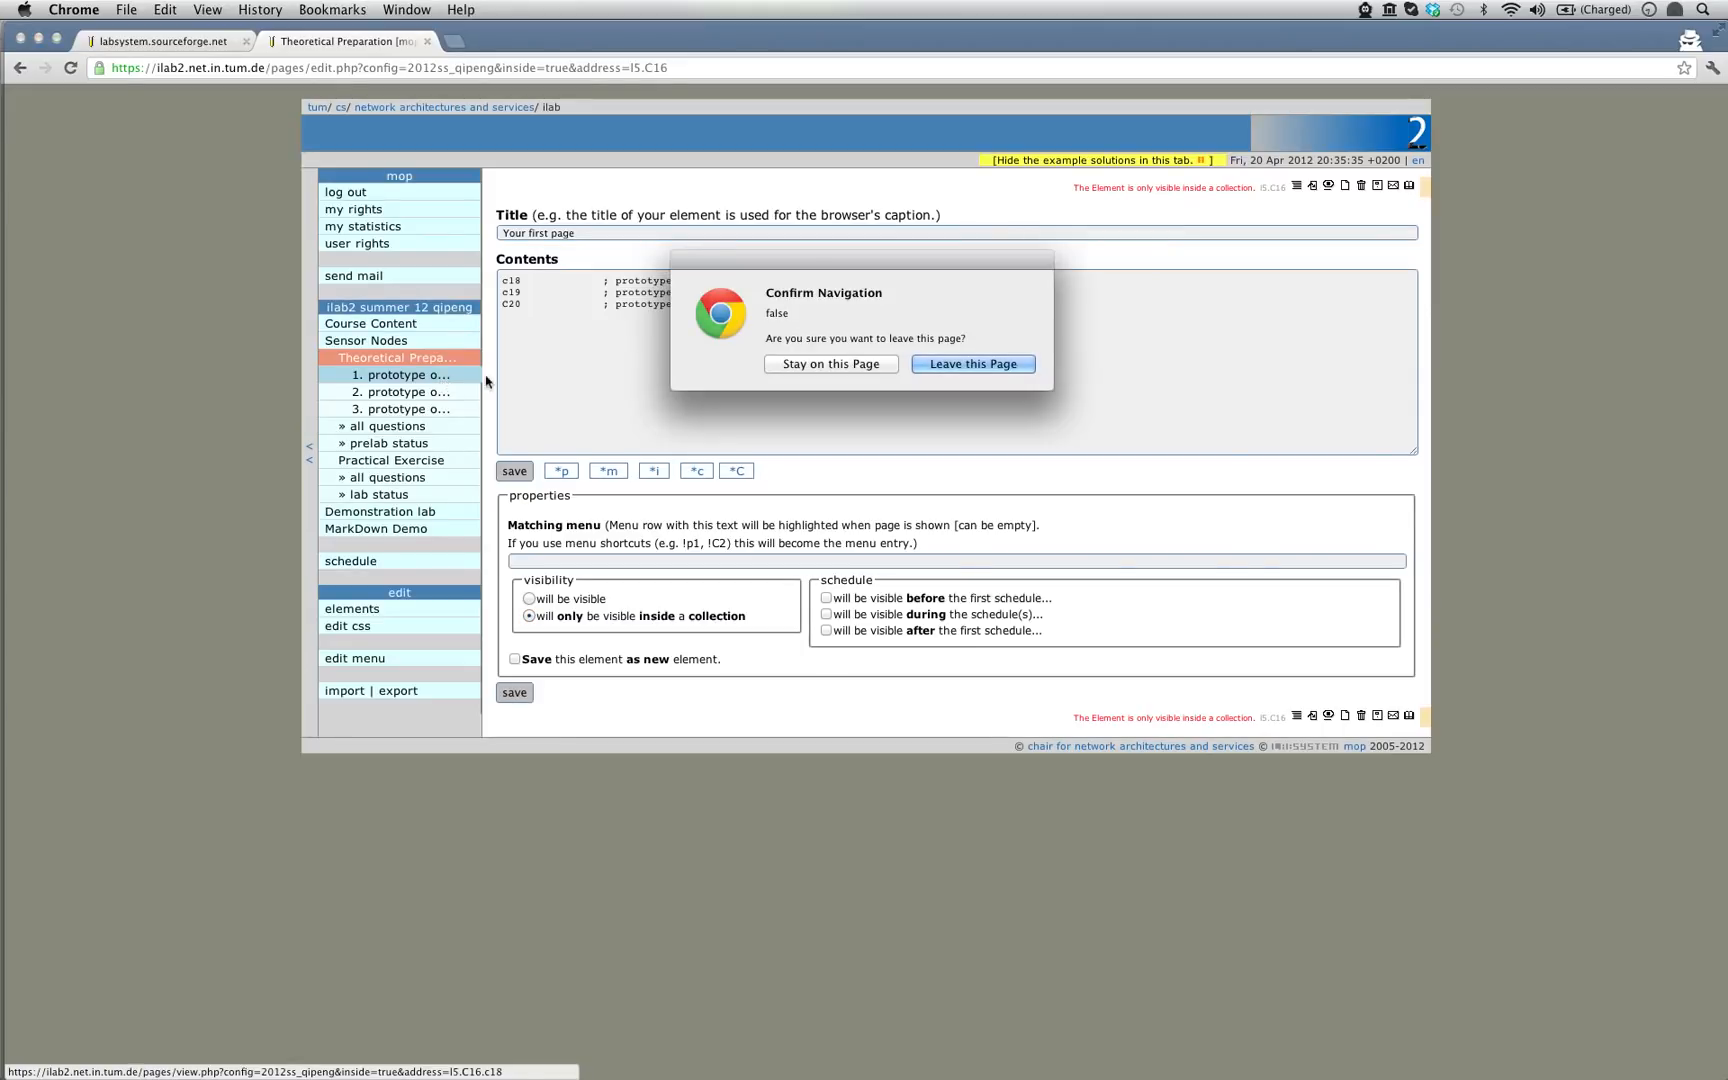
{"action": "left_click", "coordinate": [973, 364]}
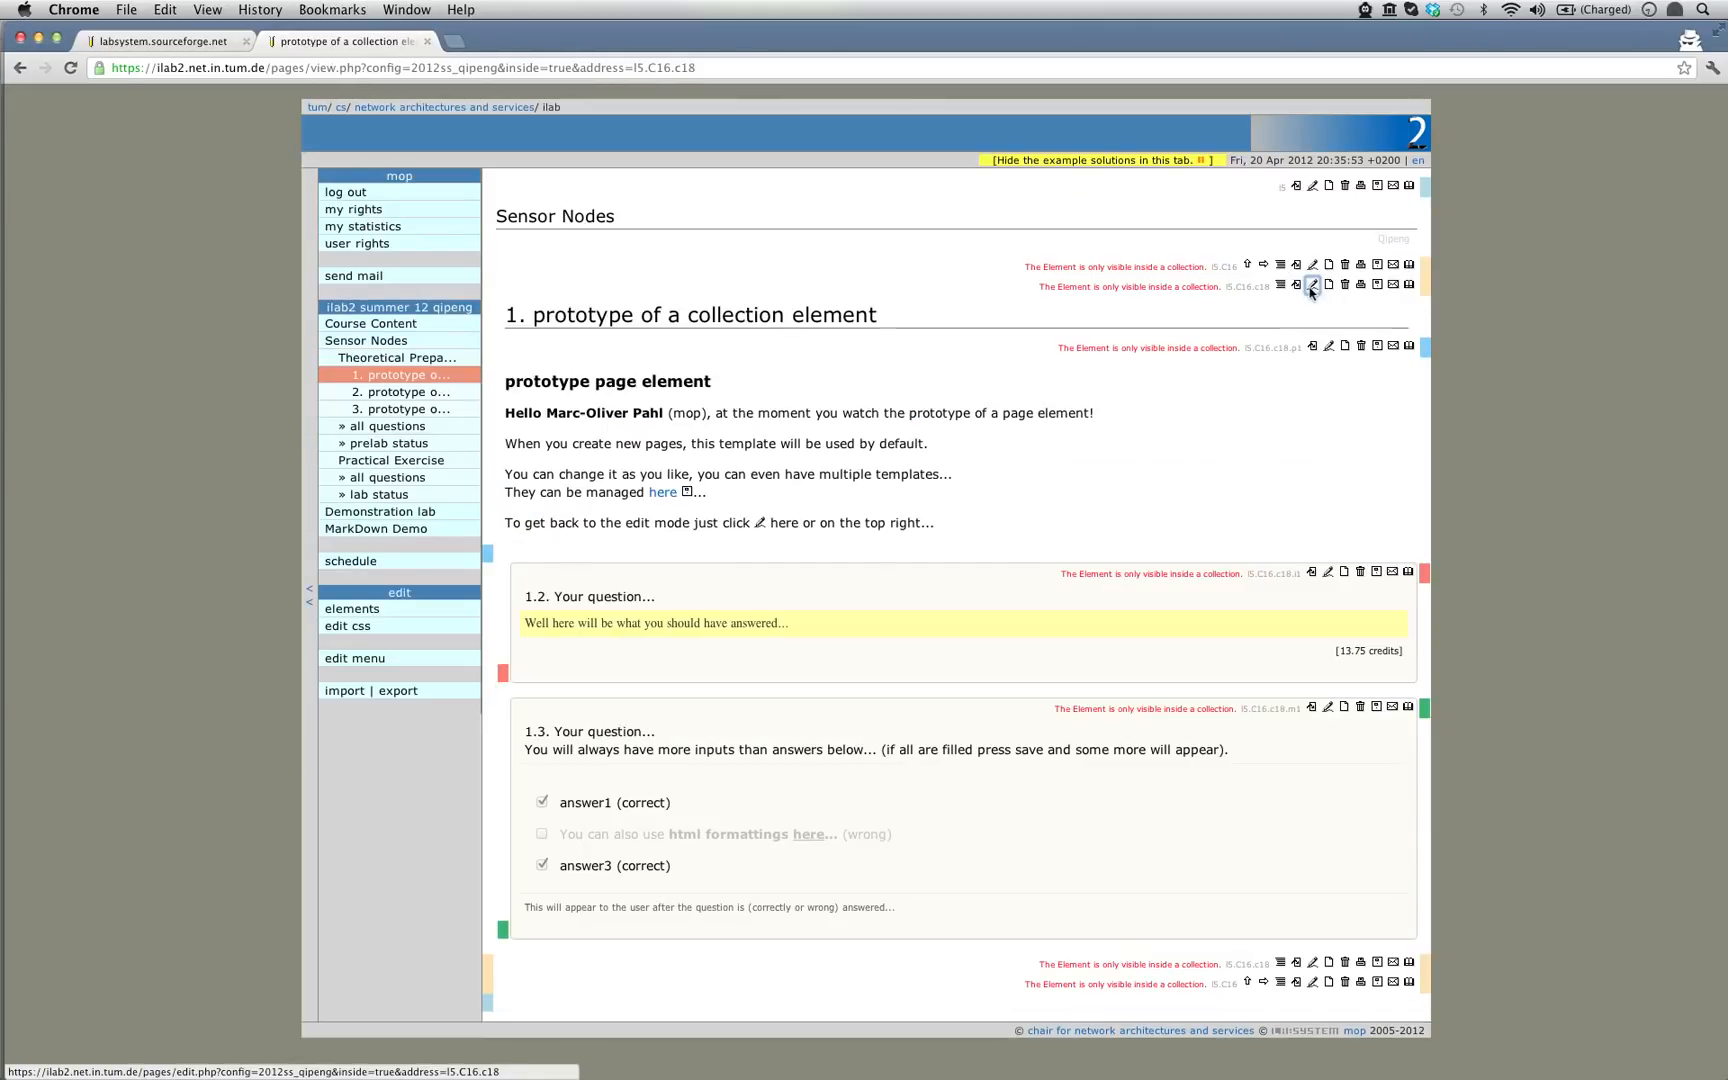
- Set the title of the first sub-collection under Theoretical Preparation to "Your first page" and save it
{"action": "left_click", "coordinate": [1312, 288]}
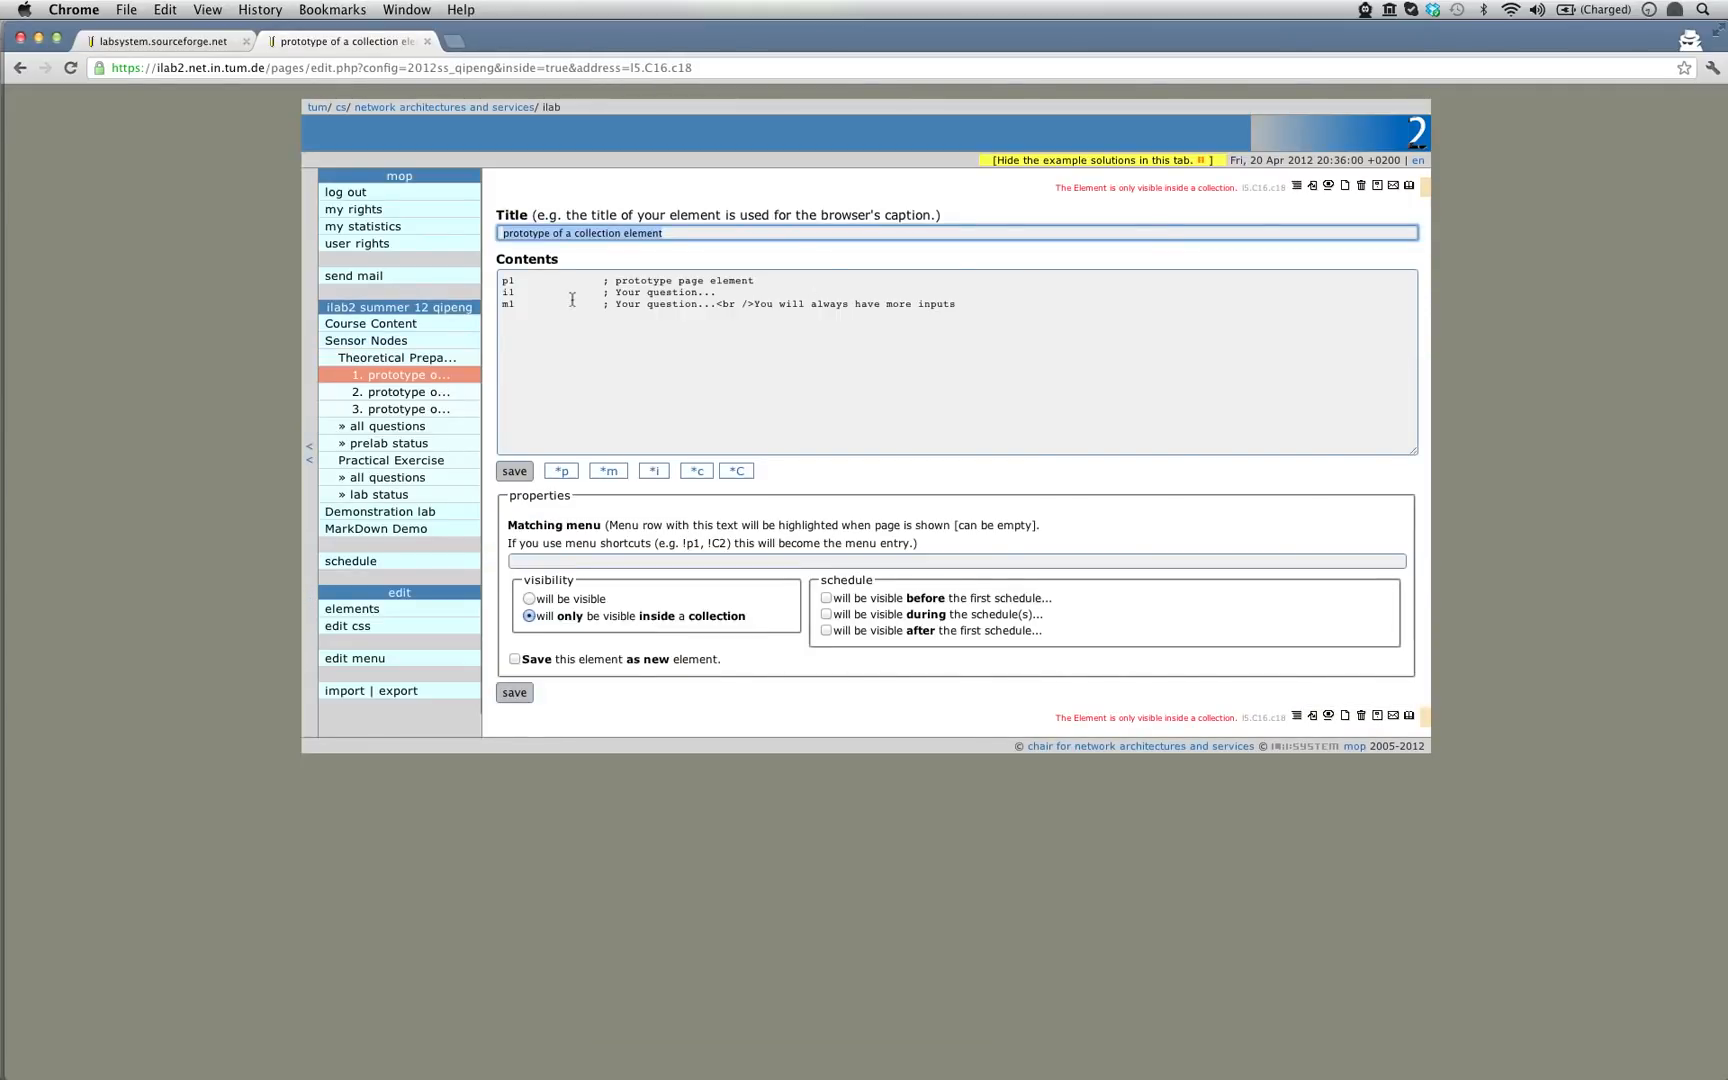
{"action": "type", "text": "Your first page"}
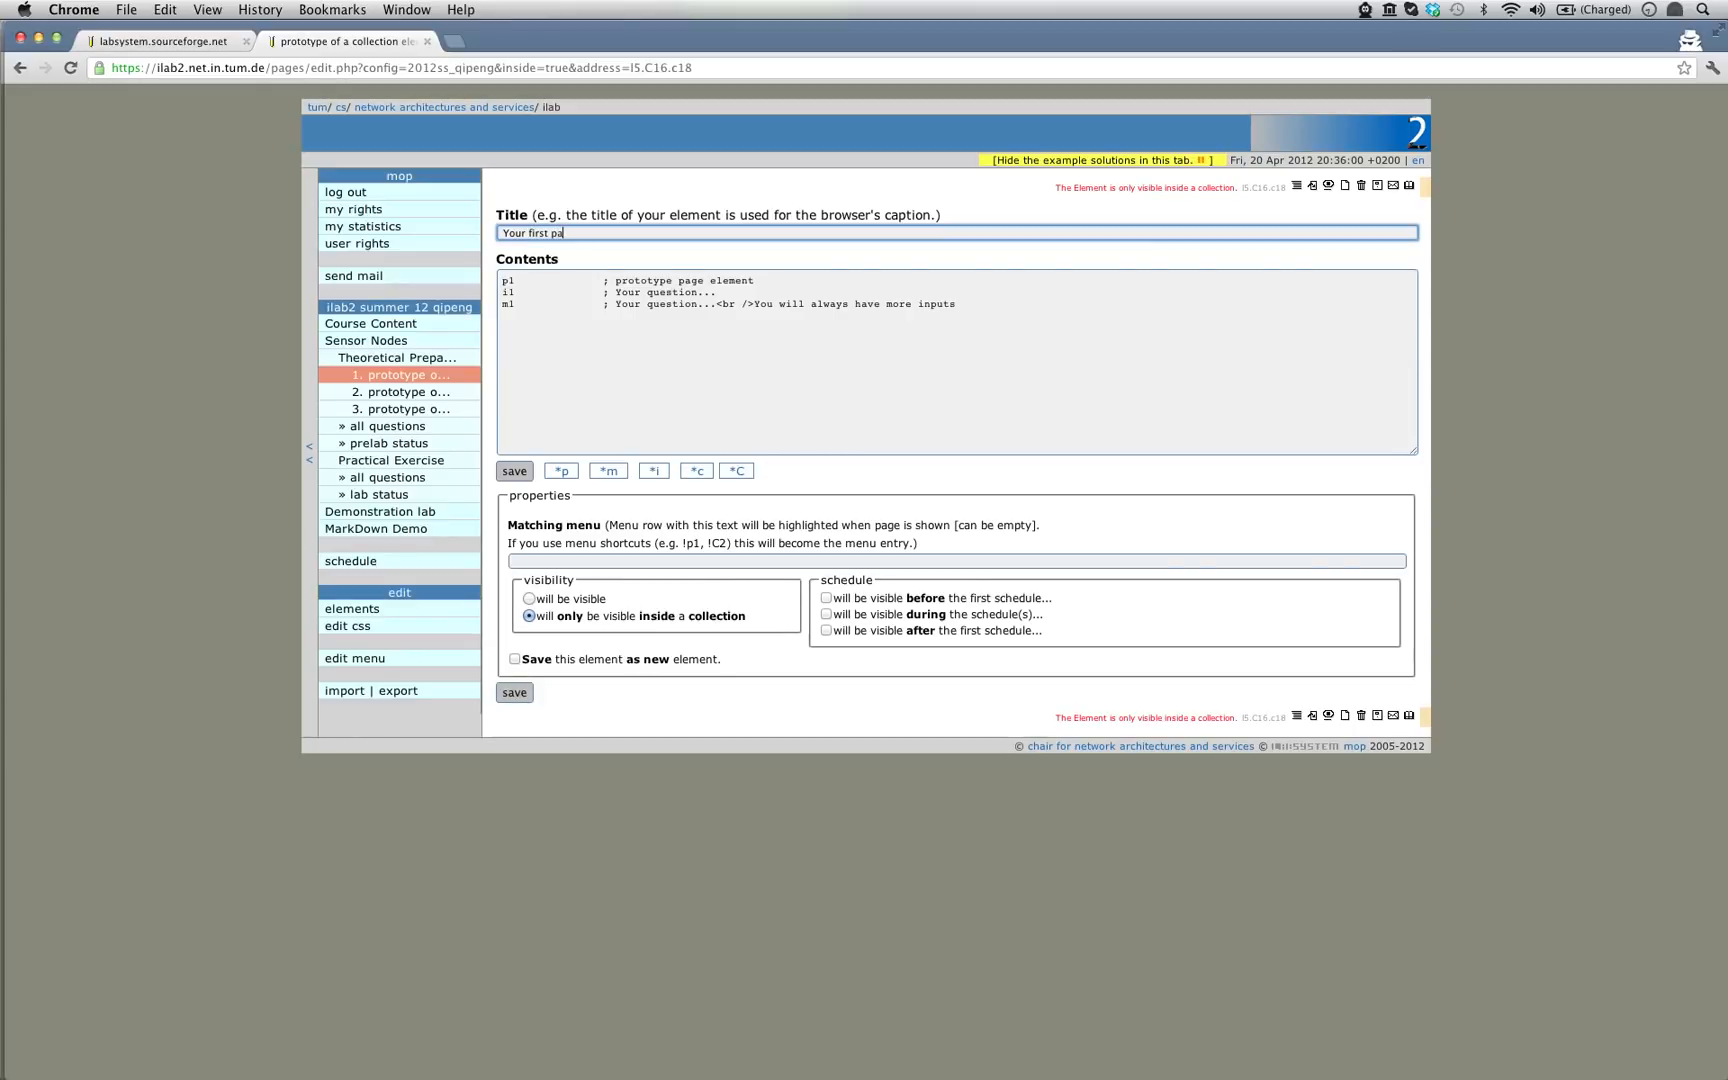
{"action": "left_click", "coordinate": [506, 474]}
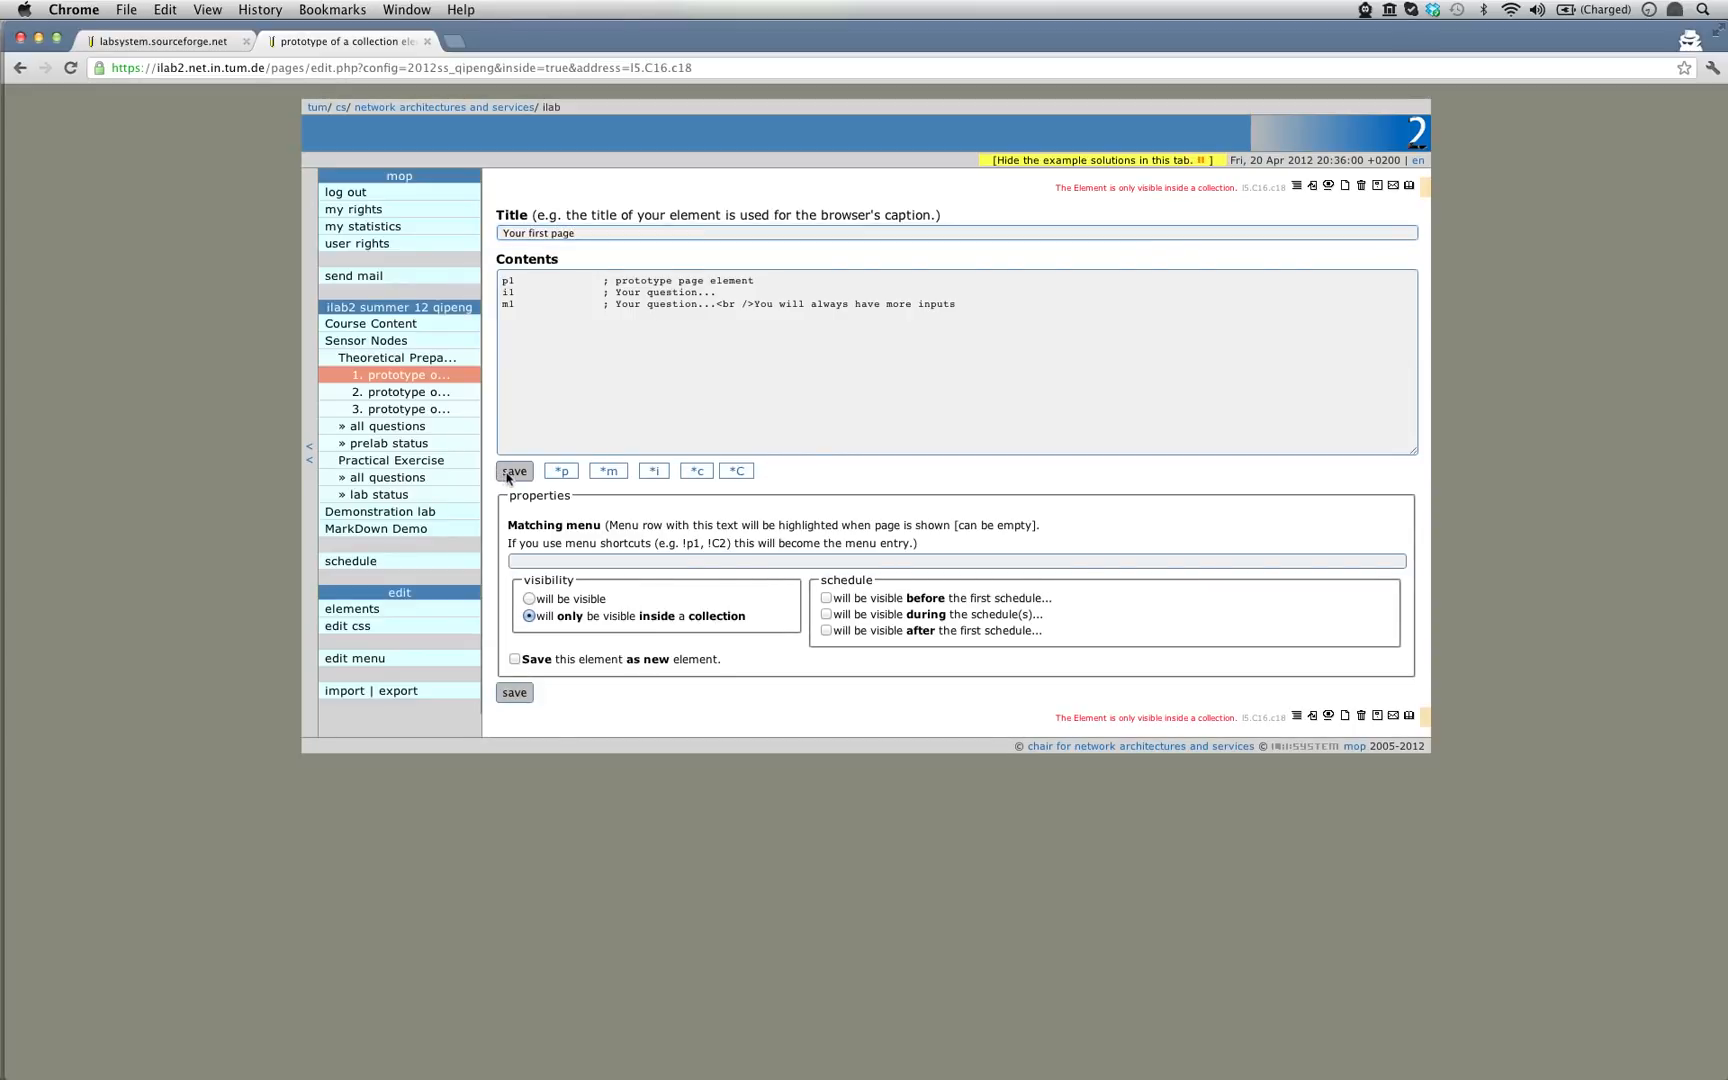
- Replace the p1, i1 and m1 entries of "Your first page" with a new p and a new m element, and save the collection
{"action": "left_click", "coordinate": [563, 476]}
{"action": "left_click", "coordinate": [617, 474]}
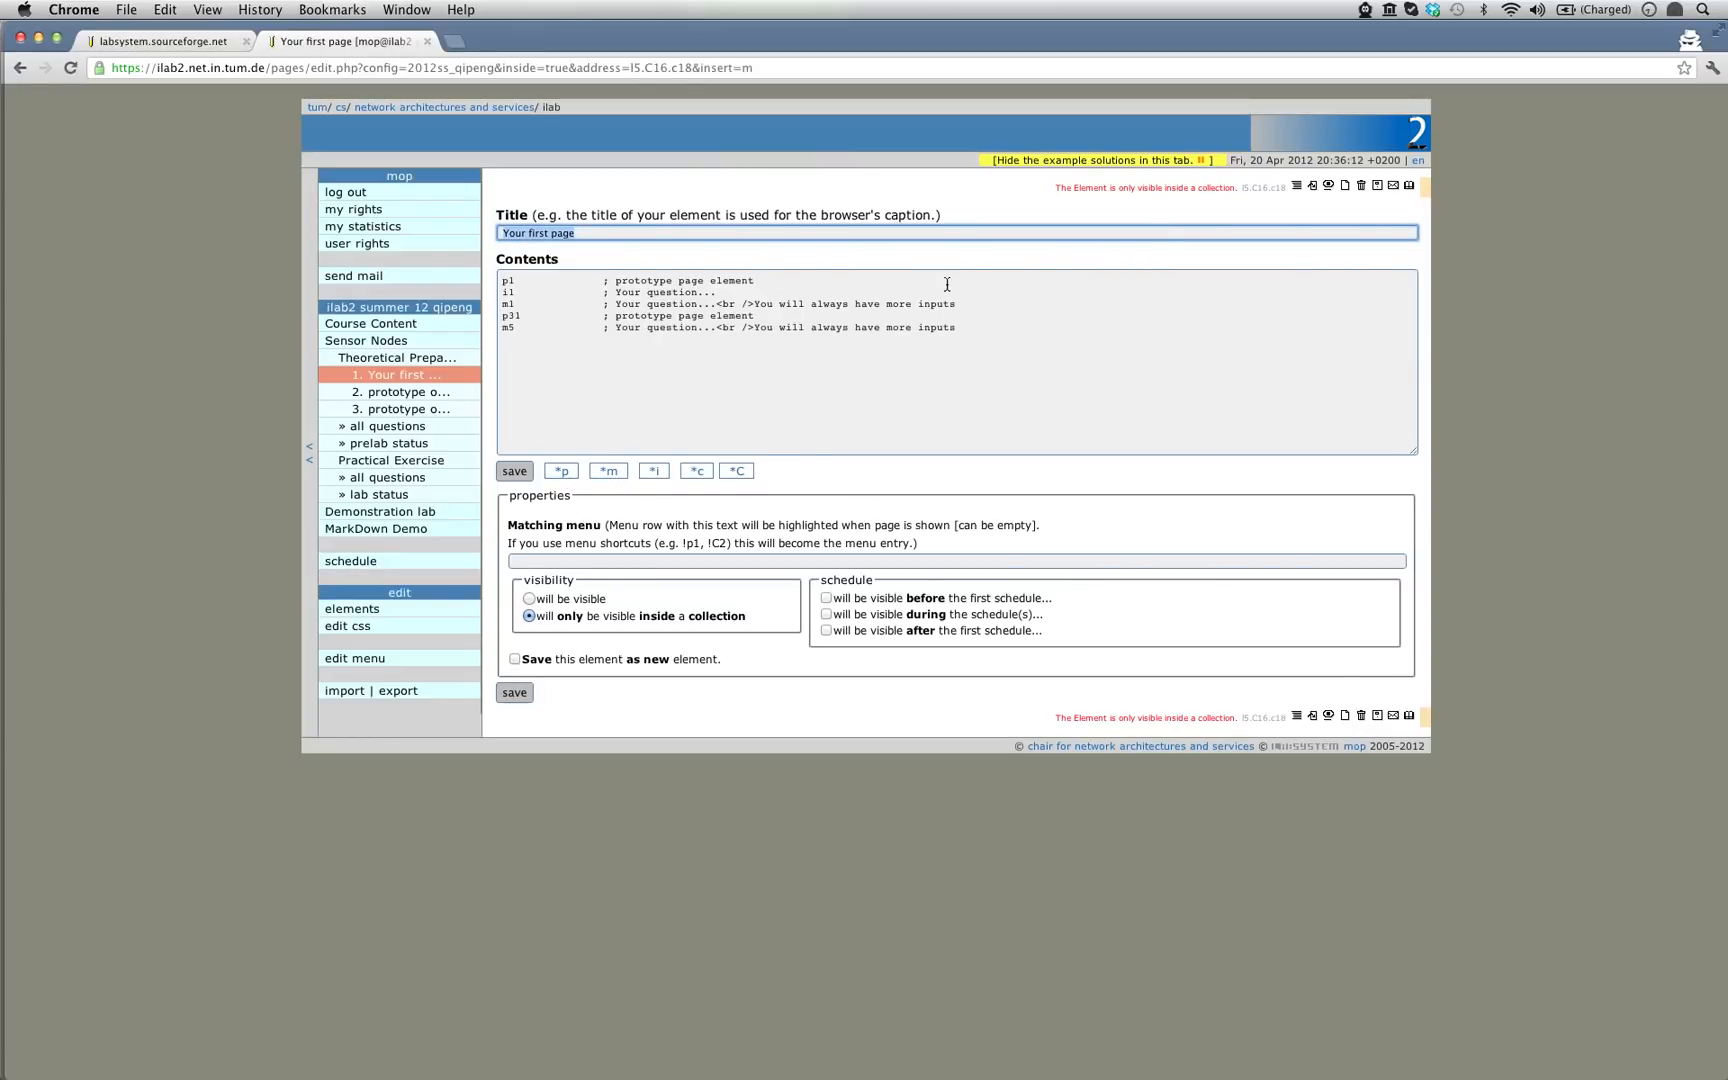
{"action": "left_click_drag", "start_coordinate": [960, 303], "coordinate": [500, 279]}
{"action": "key", "text": "BackSpace"}
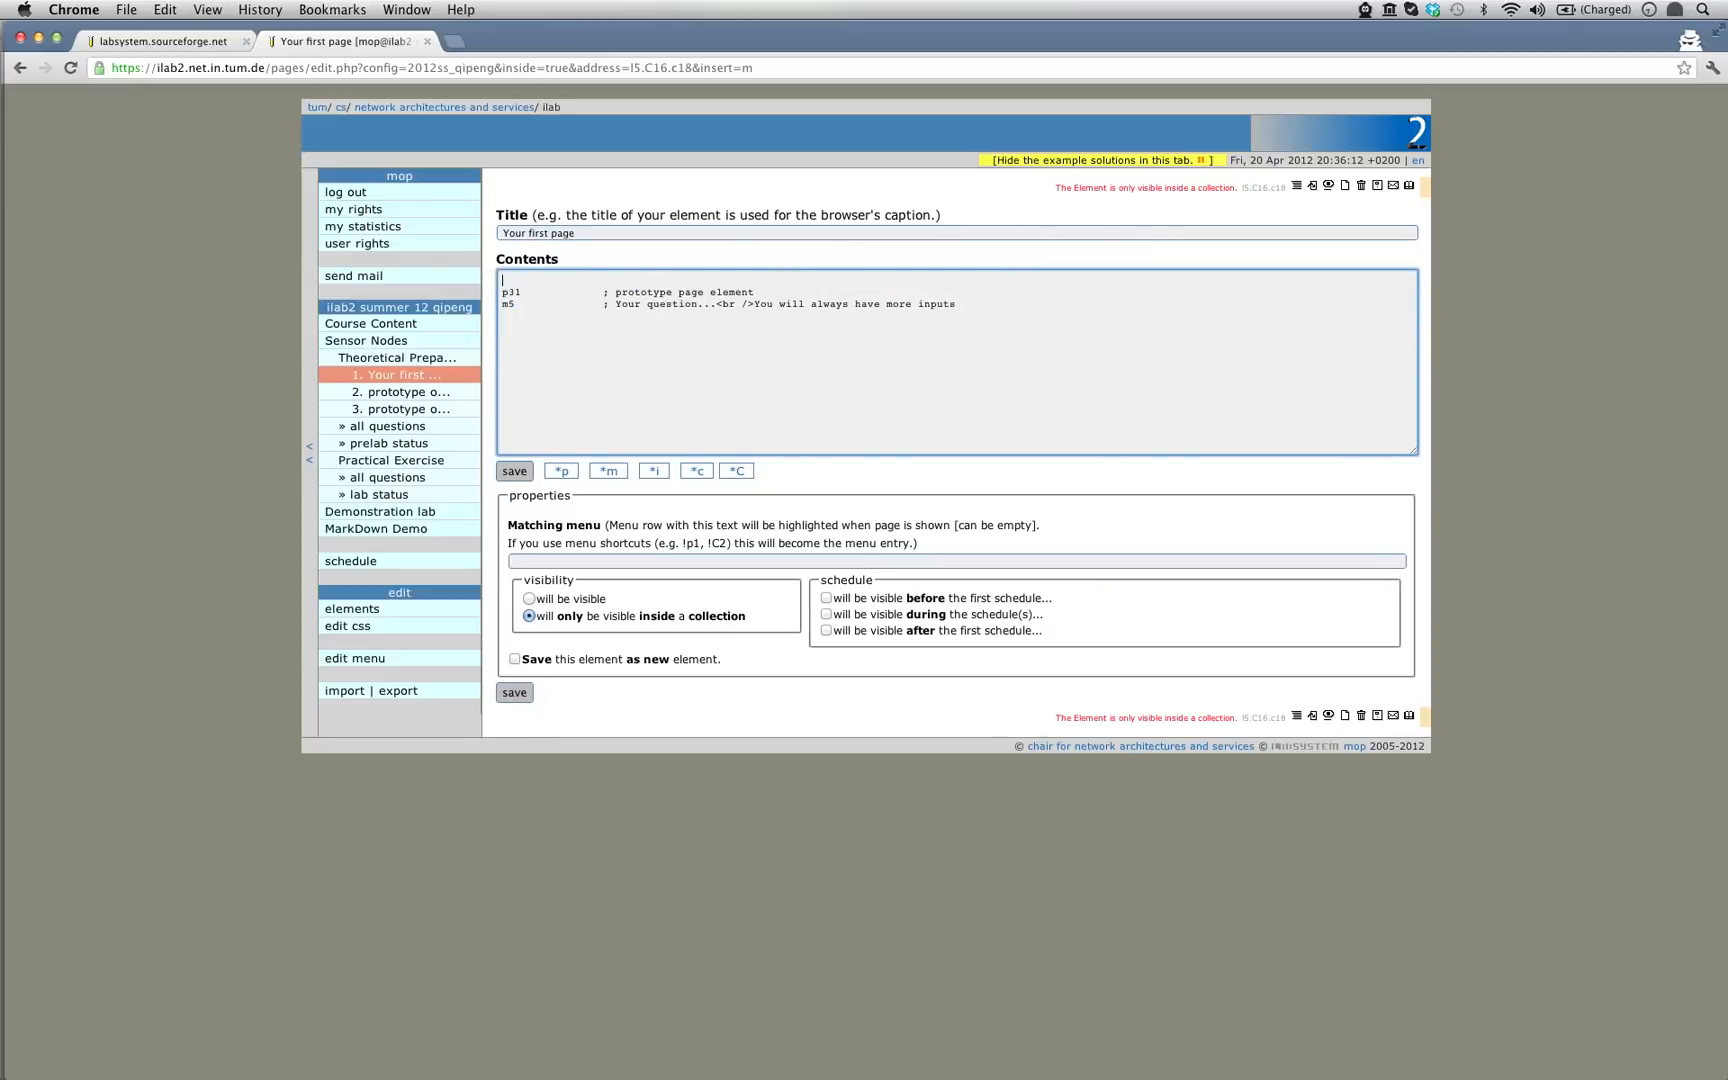
{"action": "key", "text": "Delete"}
{"action": "left_click", "coordinate": [511, 467]}
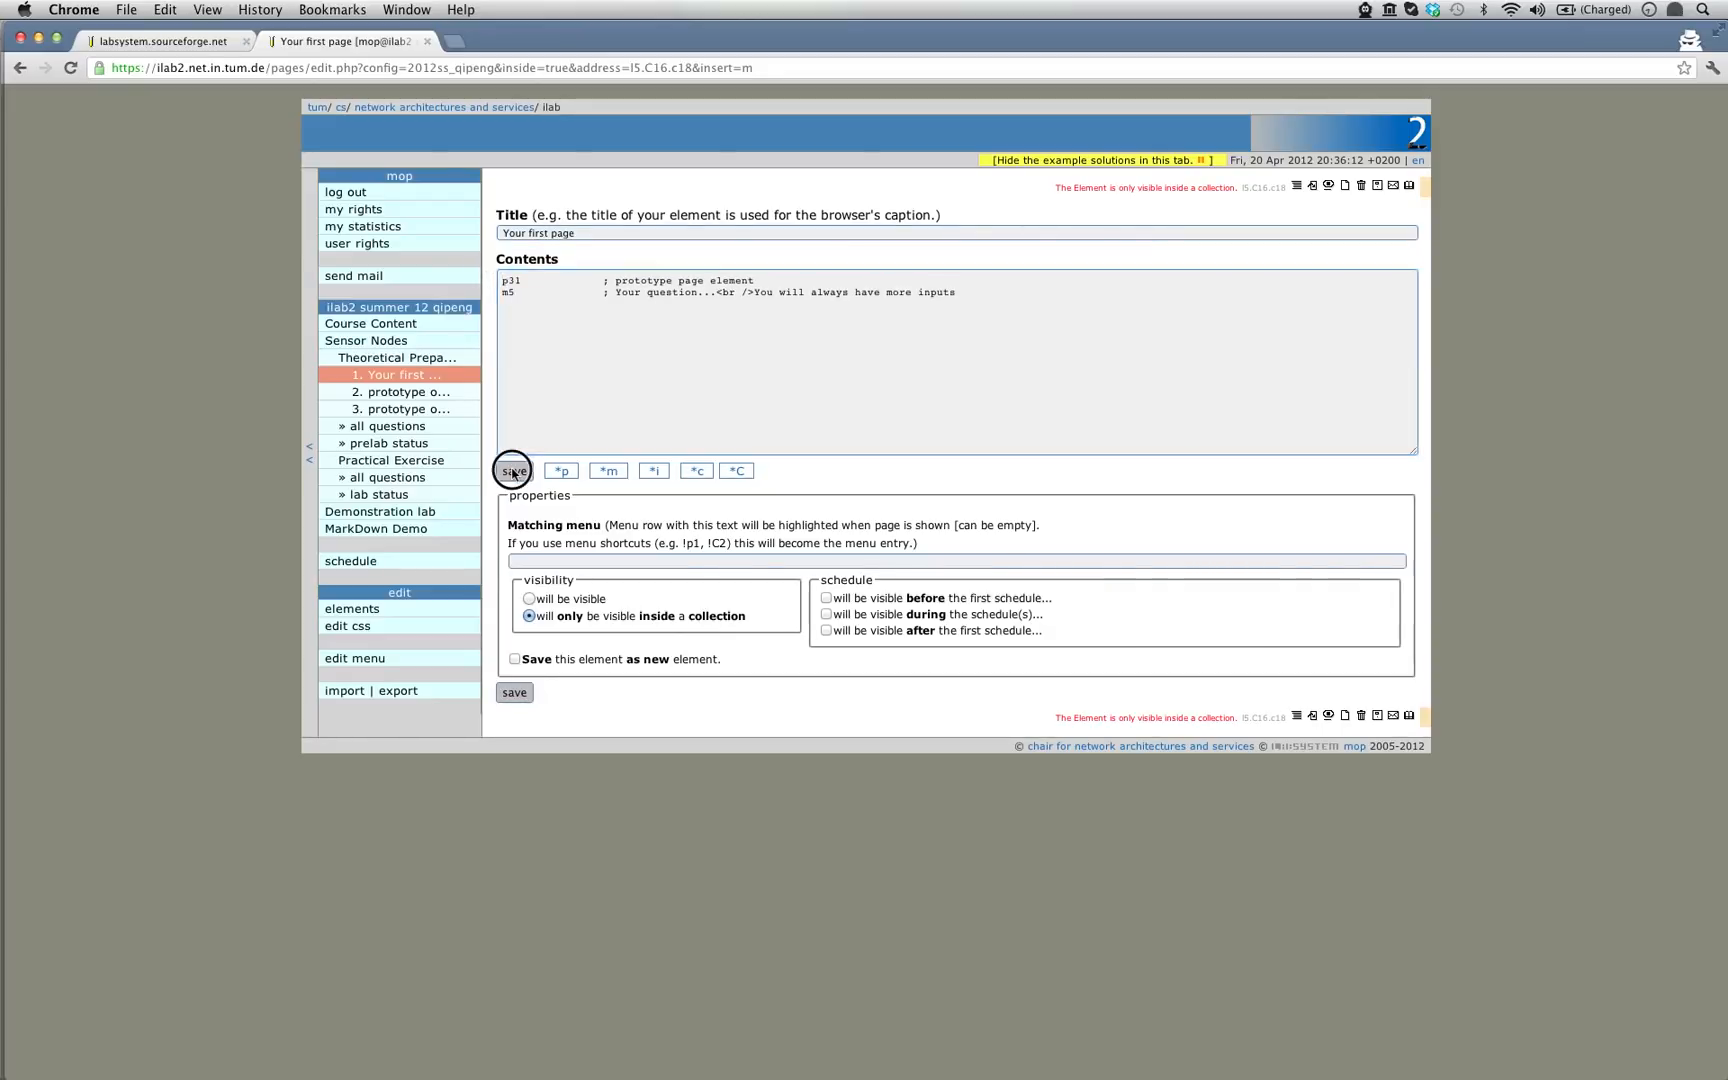
- Retitle the new page element in "Your first page" as "Put your instructions in P elements...", save it and return to the page view
{"action": "left_click", "coordinate": [424, 381]}
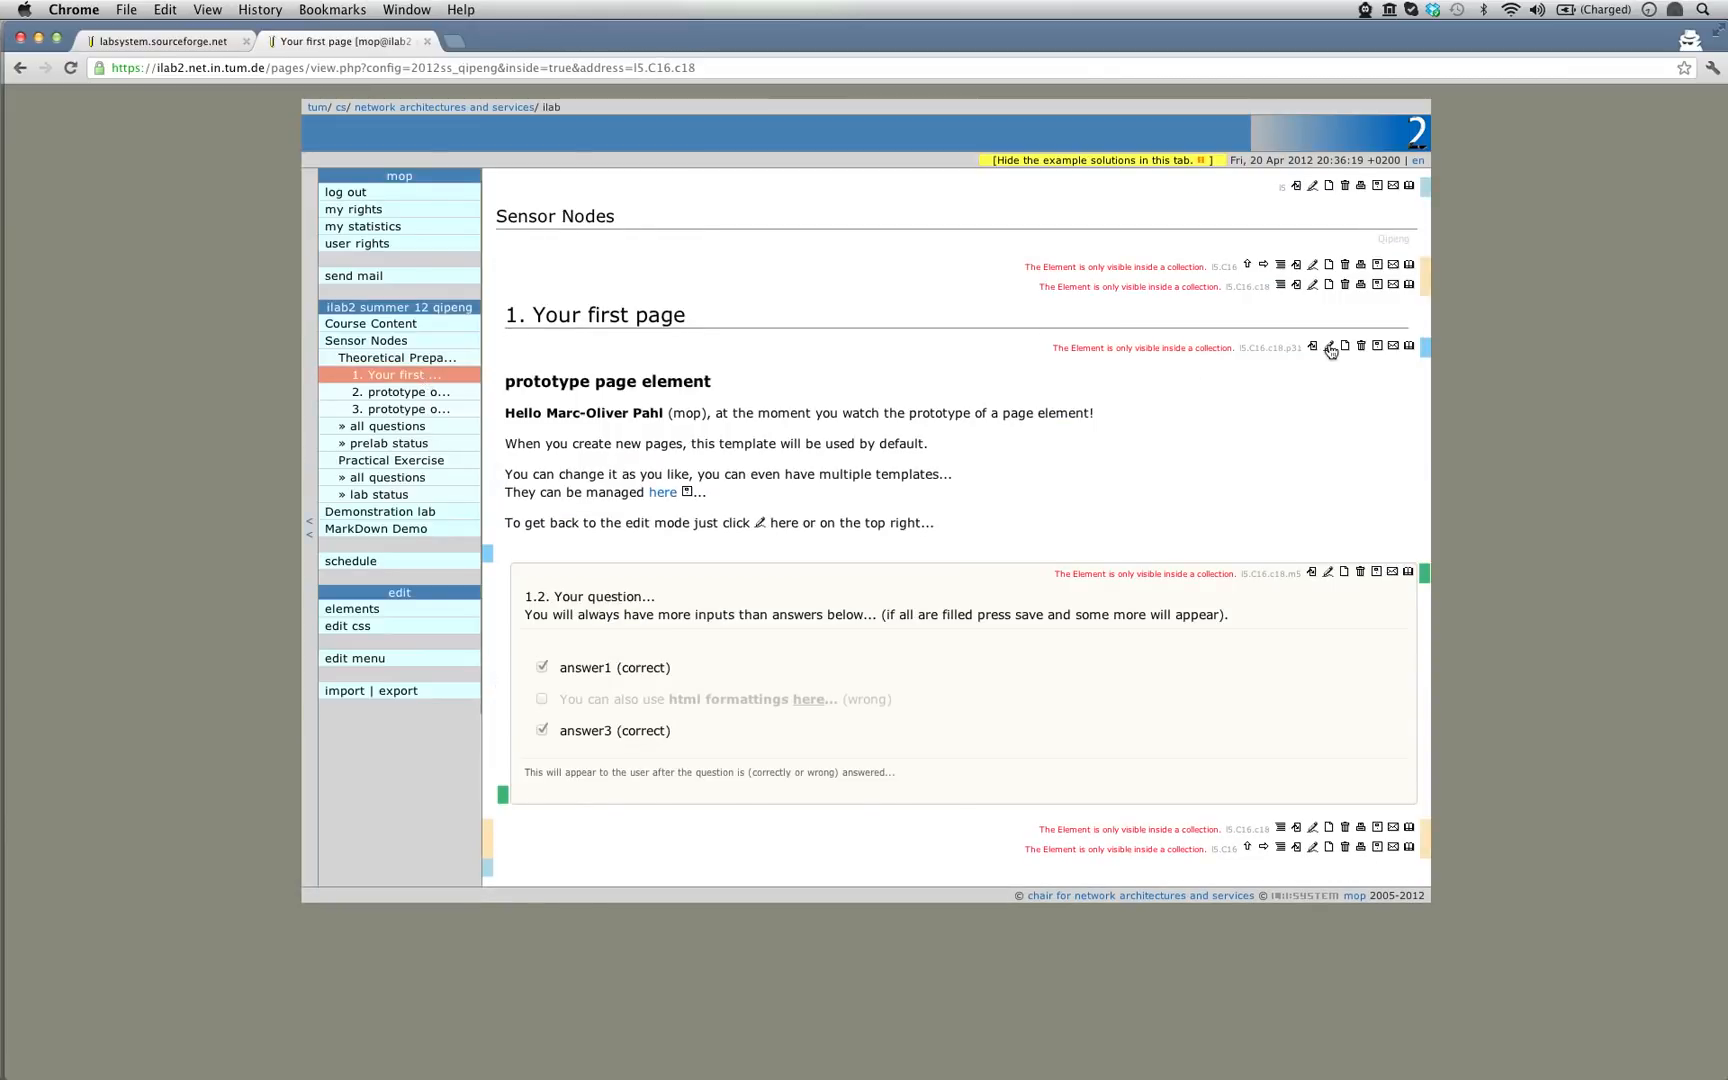
{"action": "left_click", "coordinate": [1329, 347]}
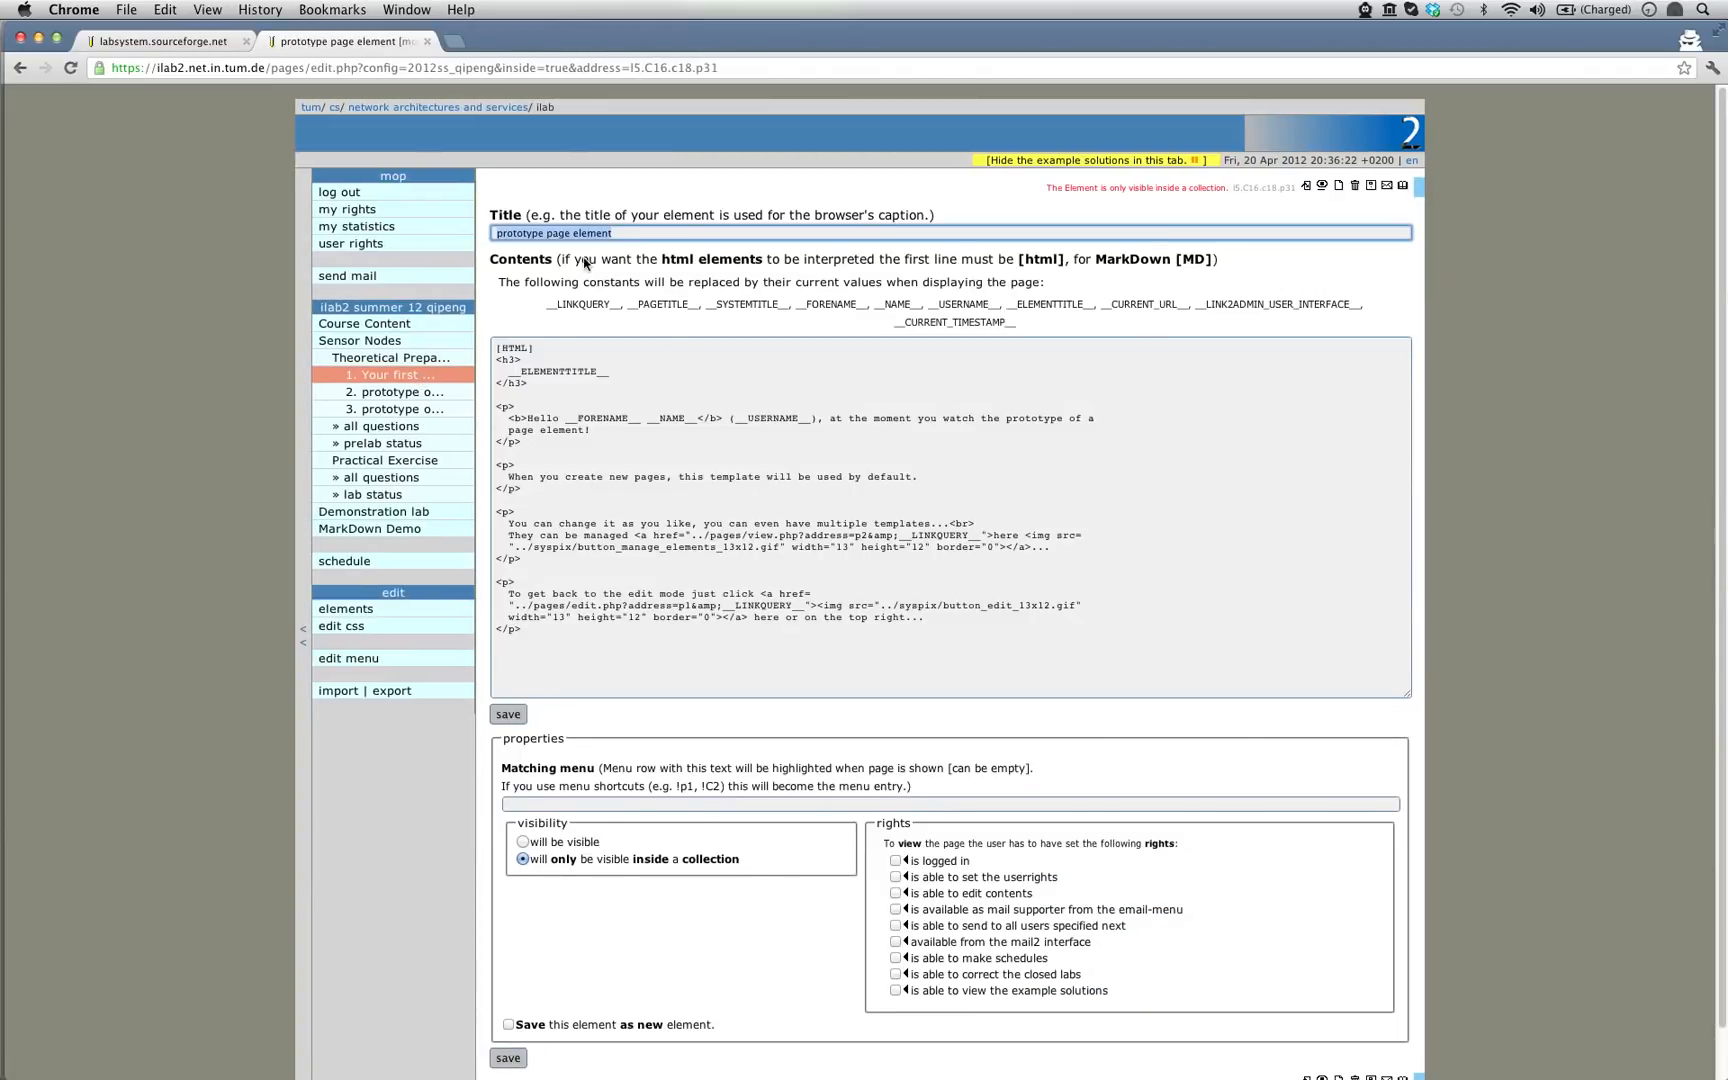
{"action": "type", "text": "Put your"}
{"action": "type", "text": "instructions in P"}
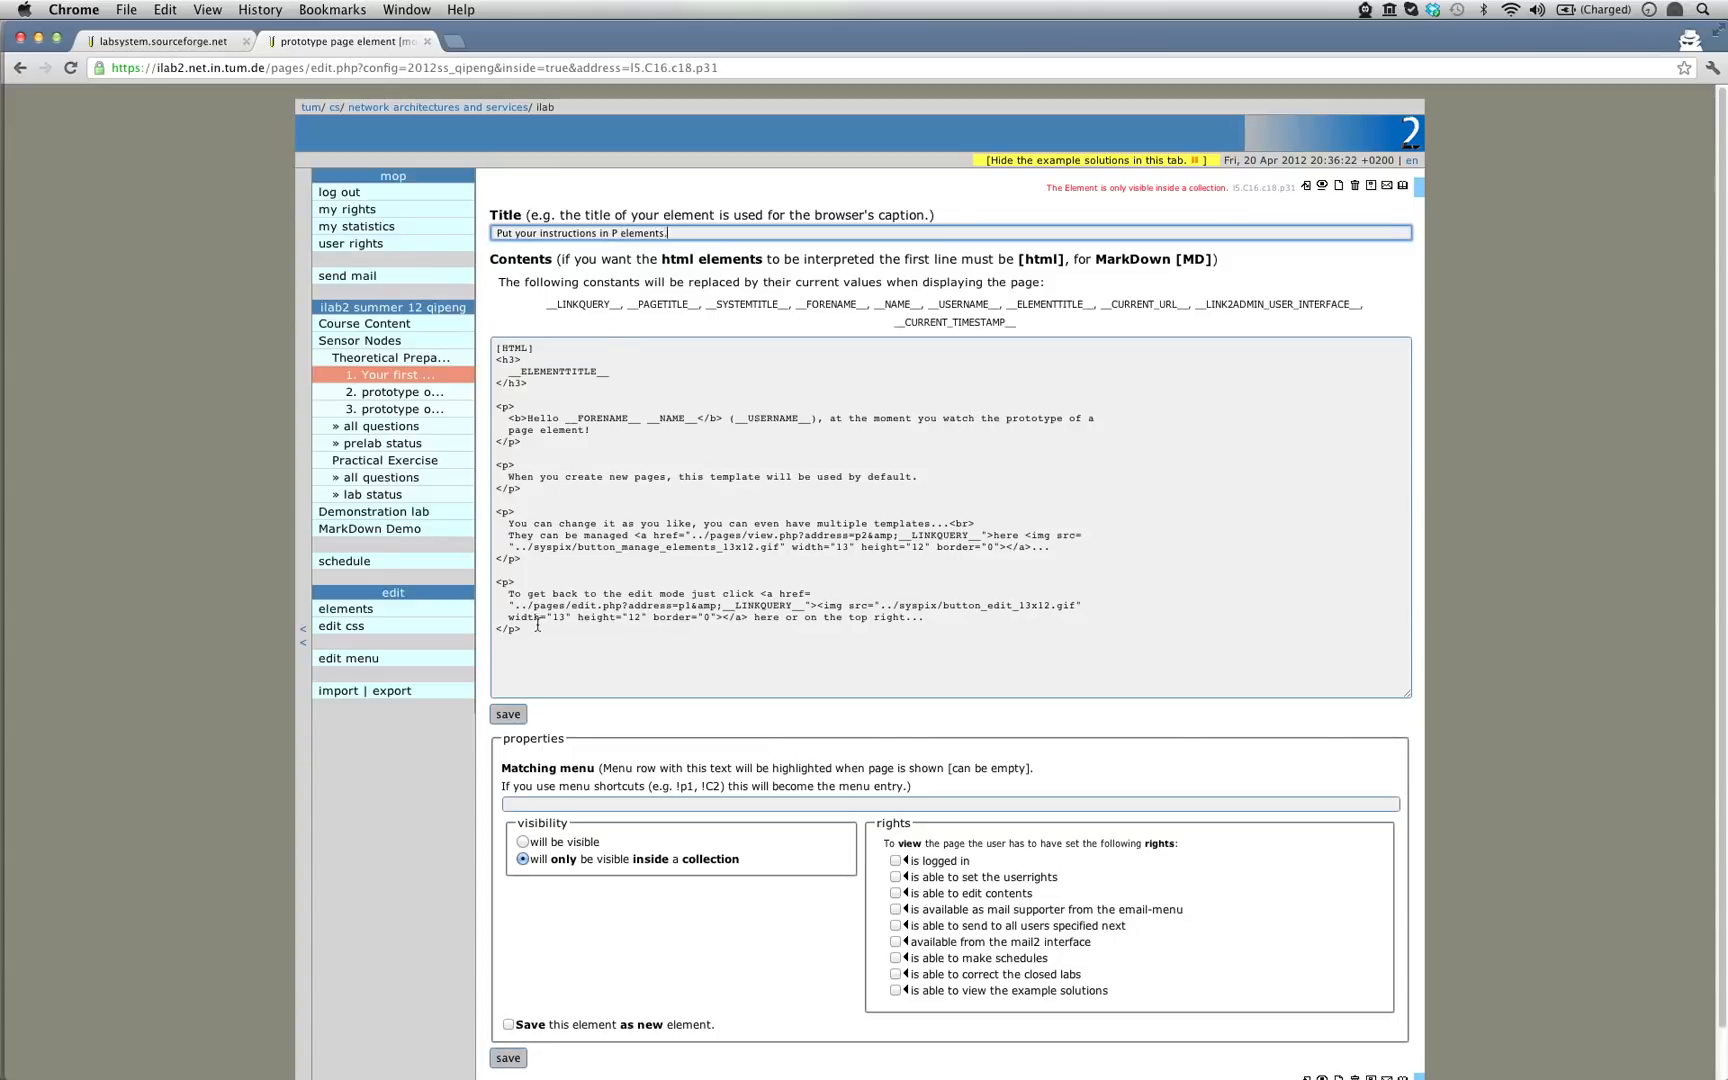
{"action": "left_click", "coordinate": [510, 714]}
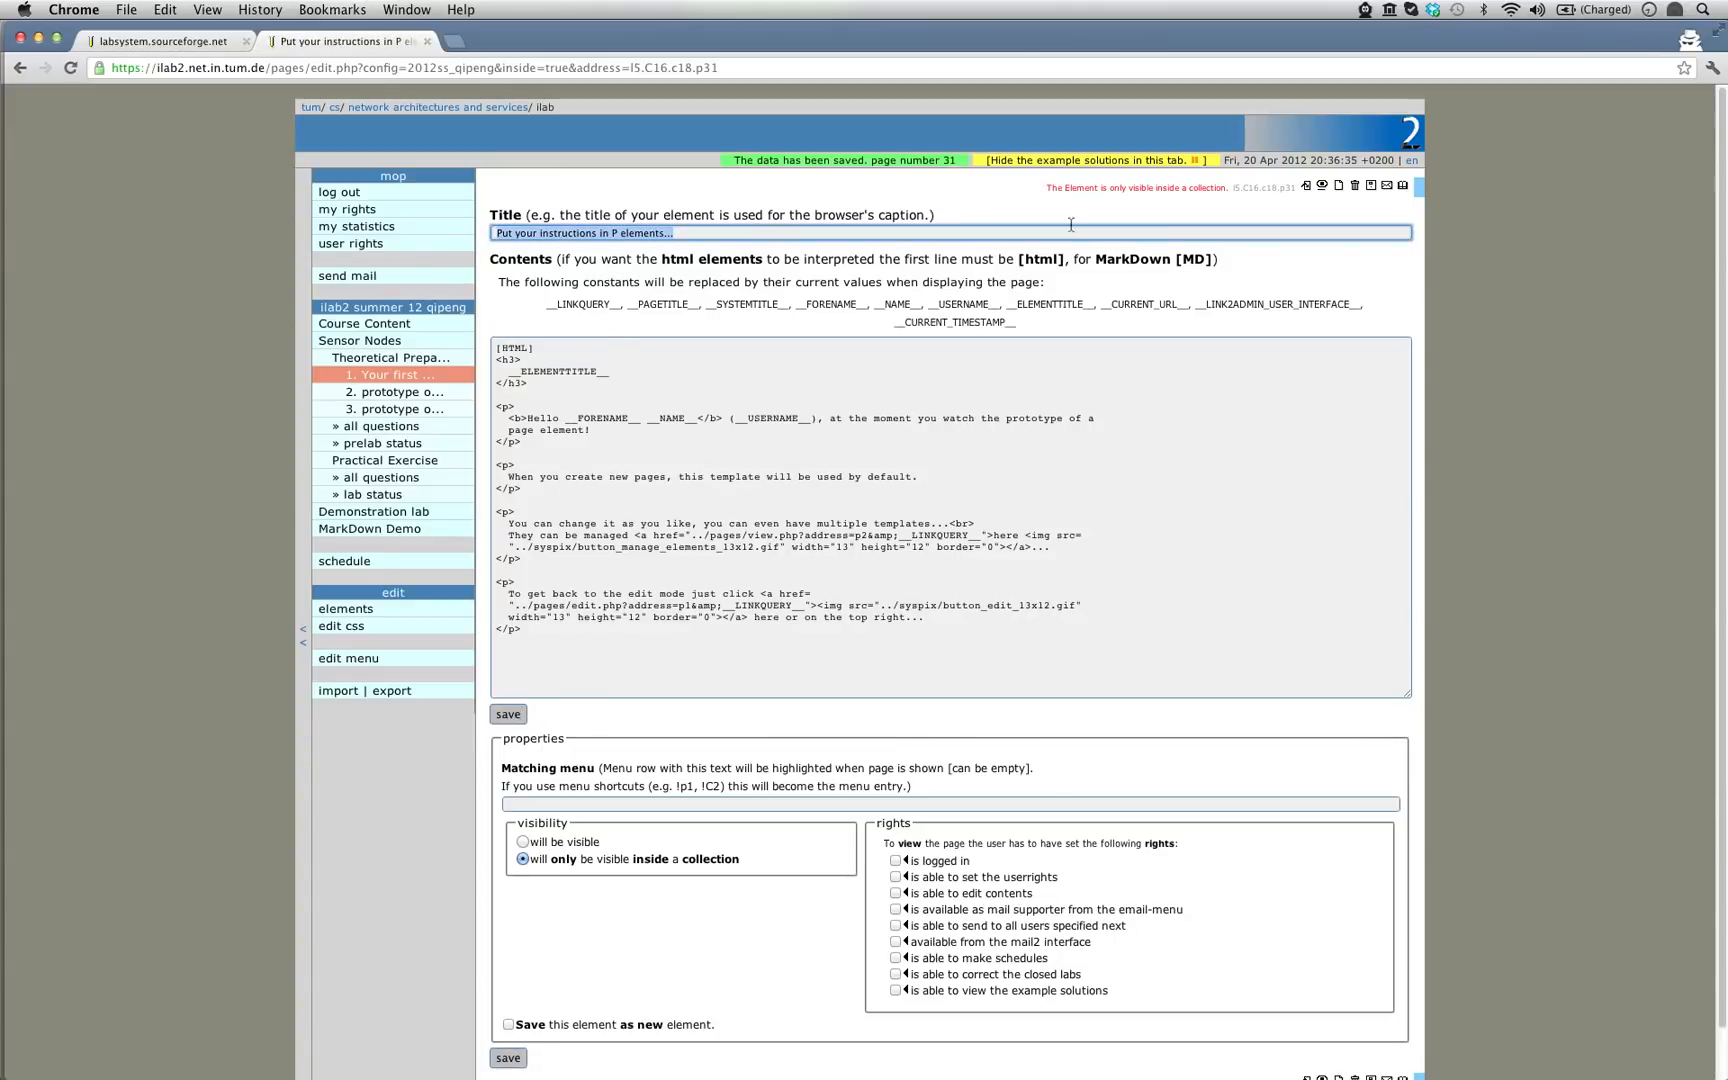
{"action": "left_click", "coordinate": [1321, 188]}
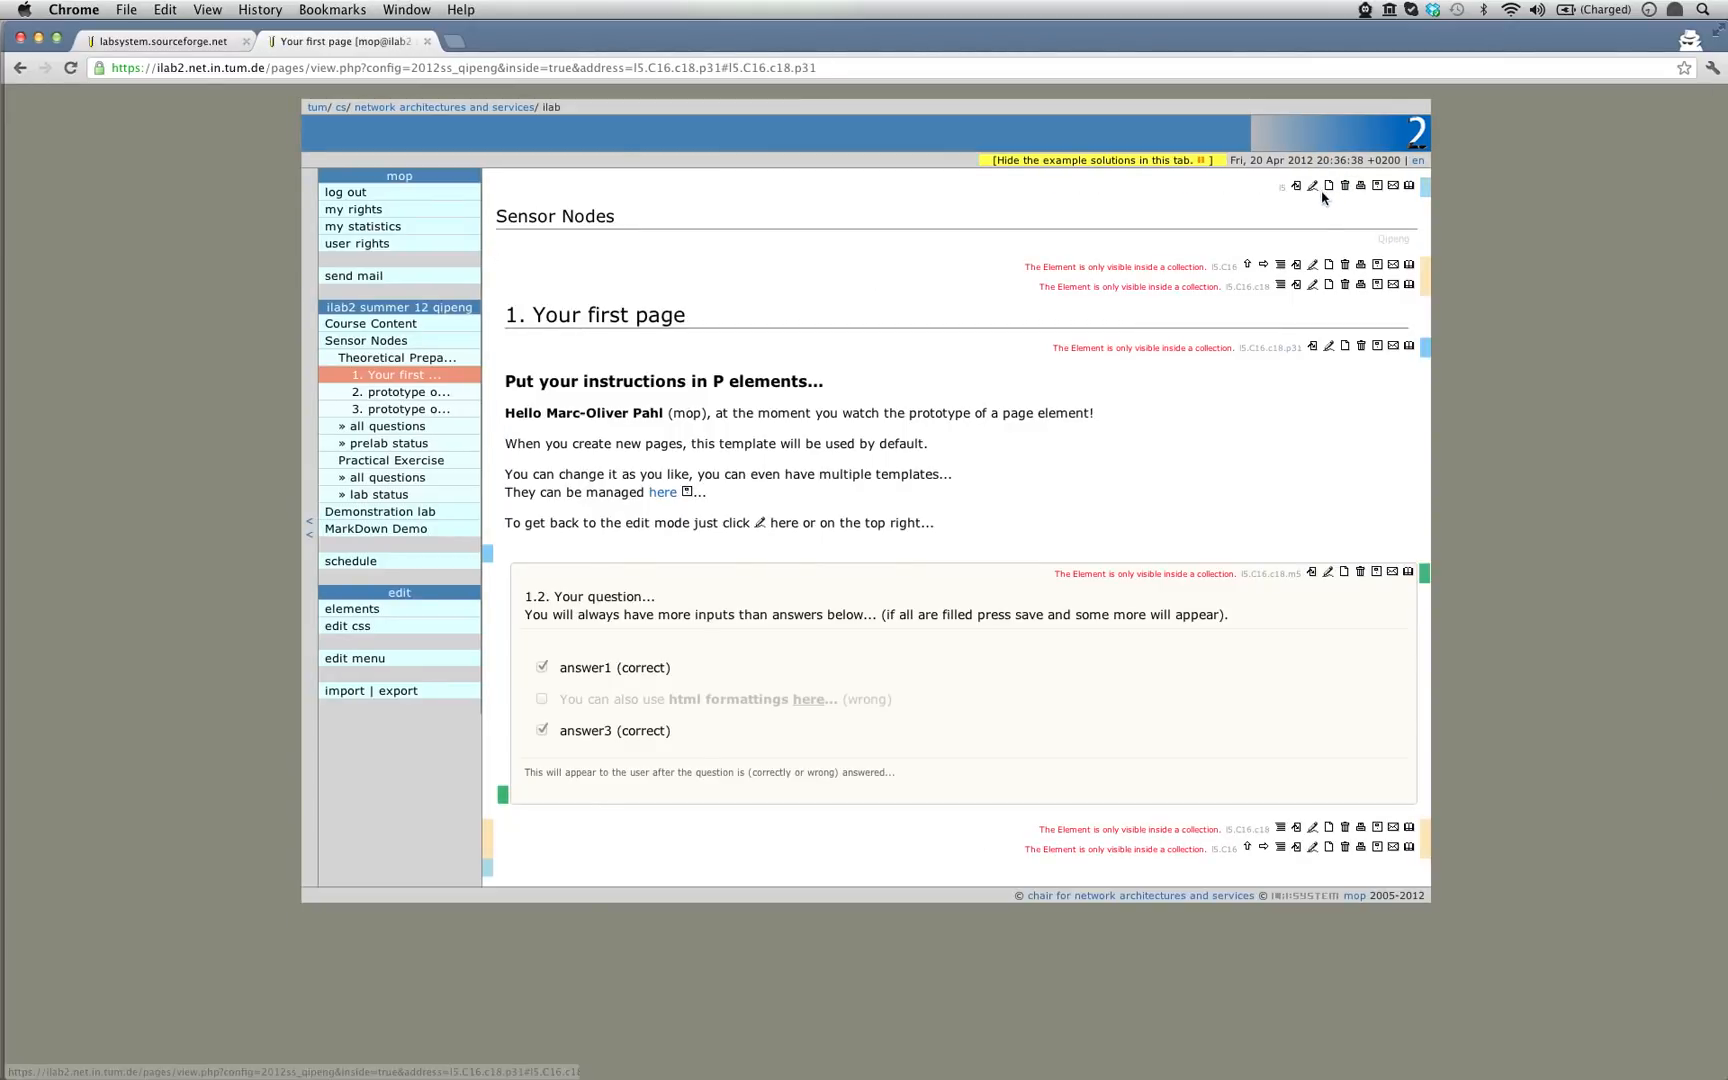
- Set the new multiple-choice question to "Add multiple choice questions to point the students to important points and enhance the learning experience.", save it and view the page
{"action": "left_click", "coordinate": [1328, 576]}
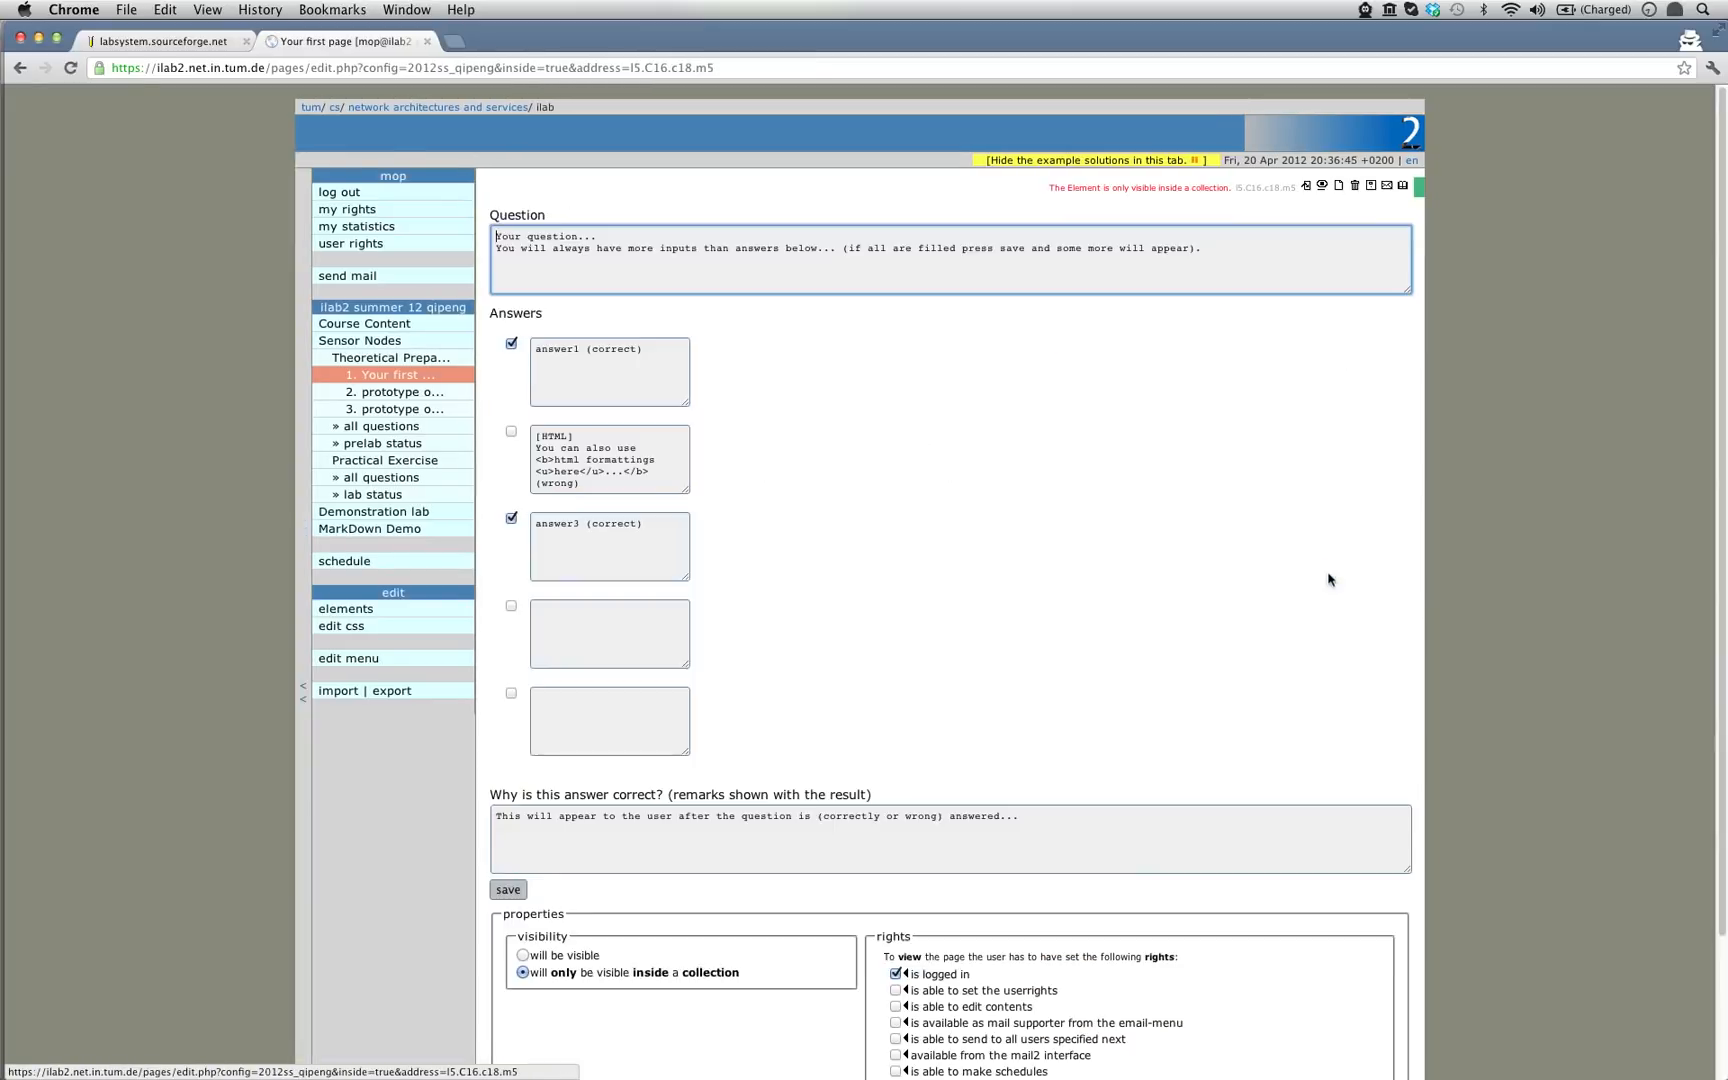
{"action": "left_click_drag", "start_coordinate": [1207, 251], "coordinate": [486, 185]}
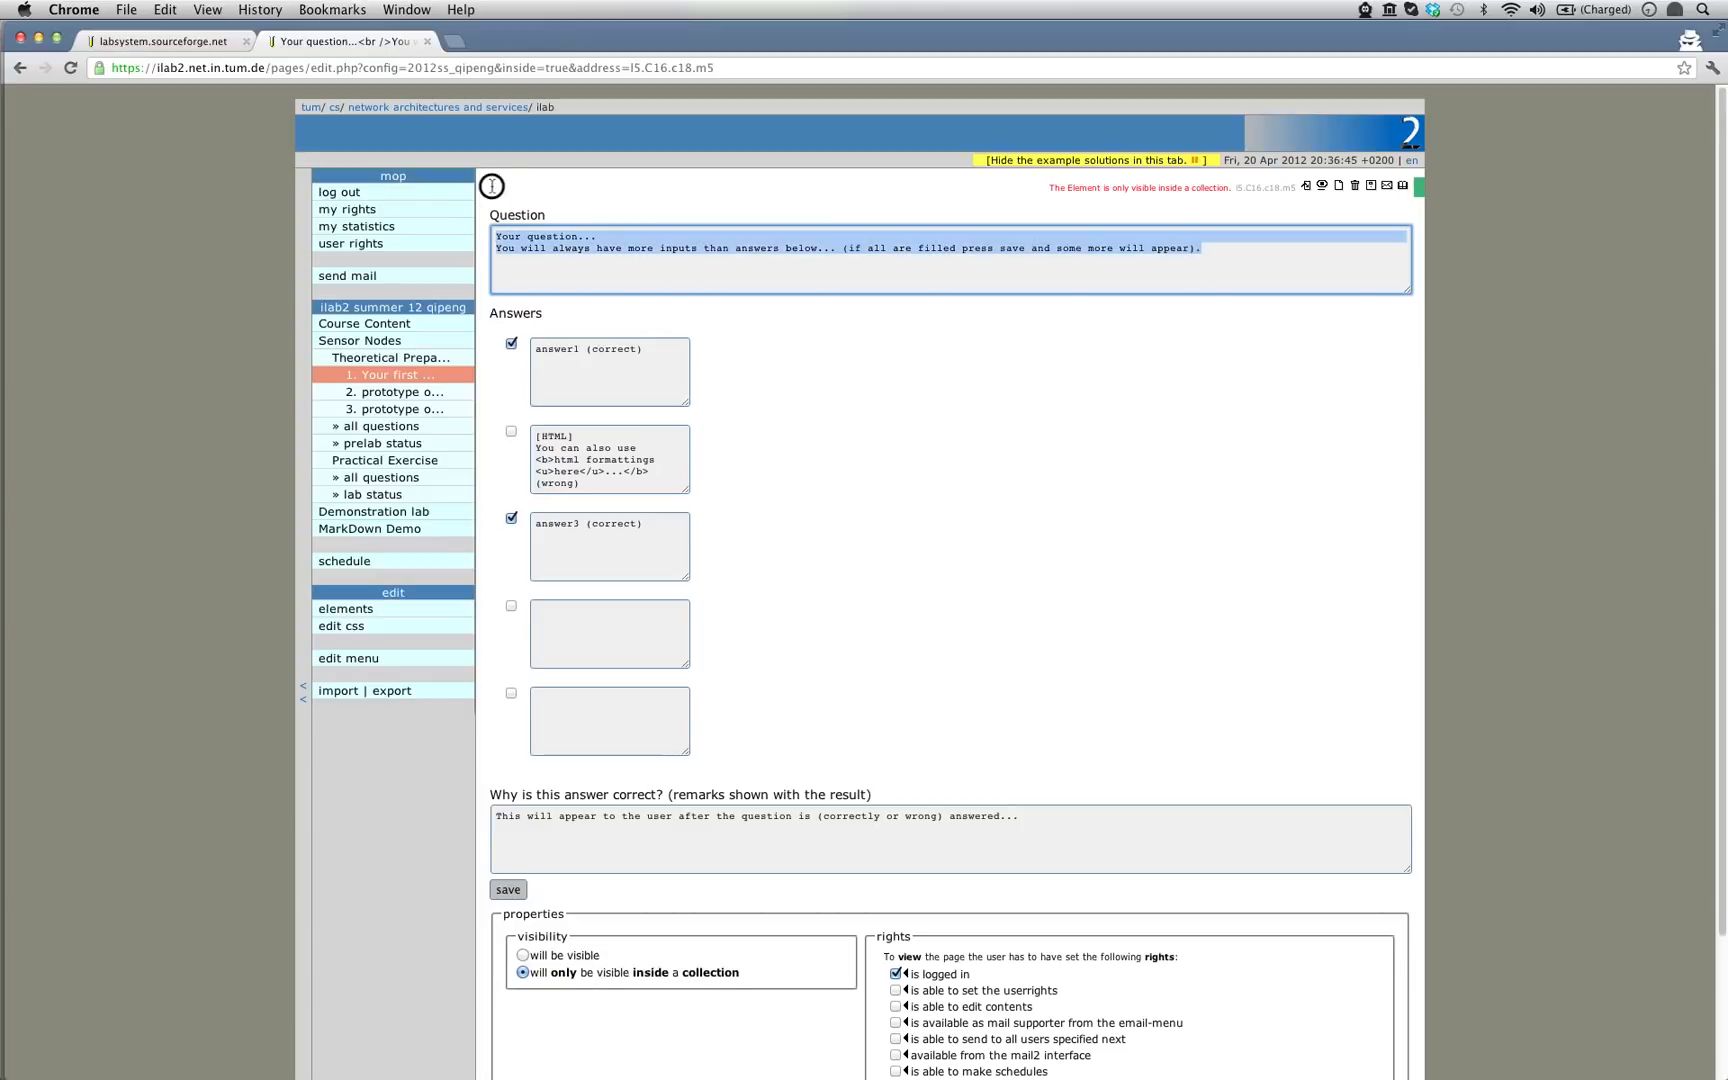
{"action": "type", "text": "Add m"}
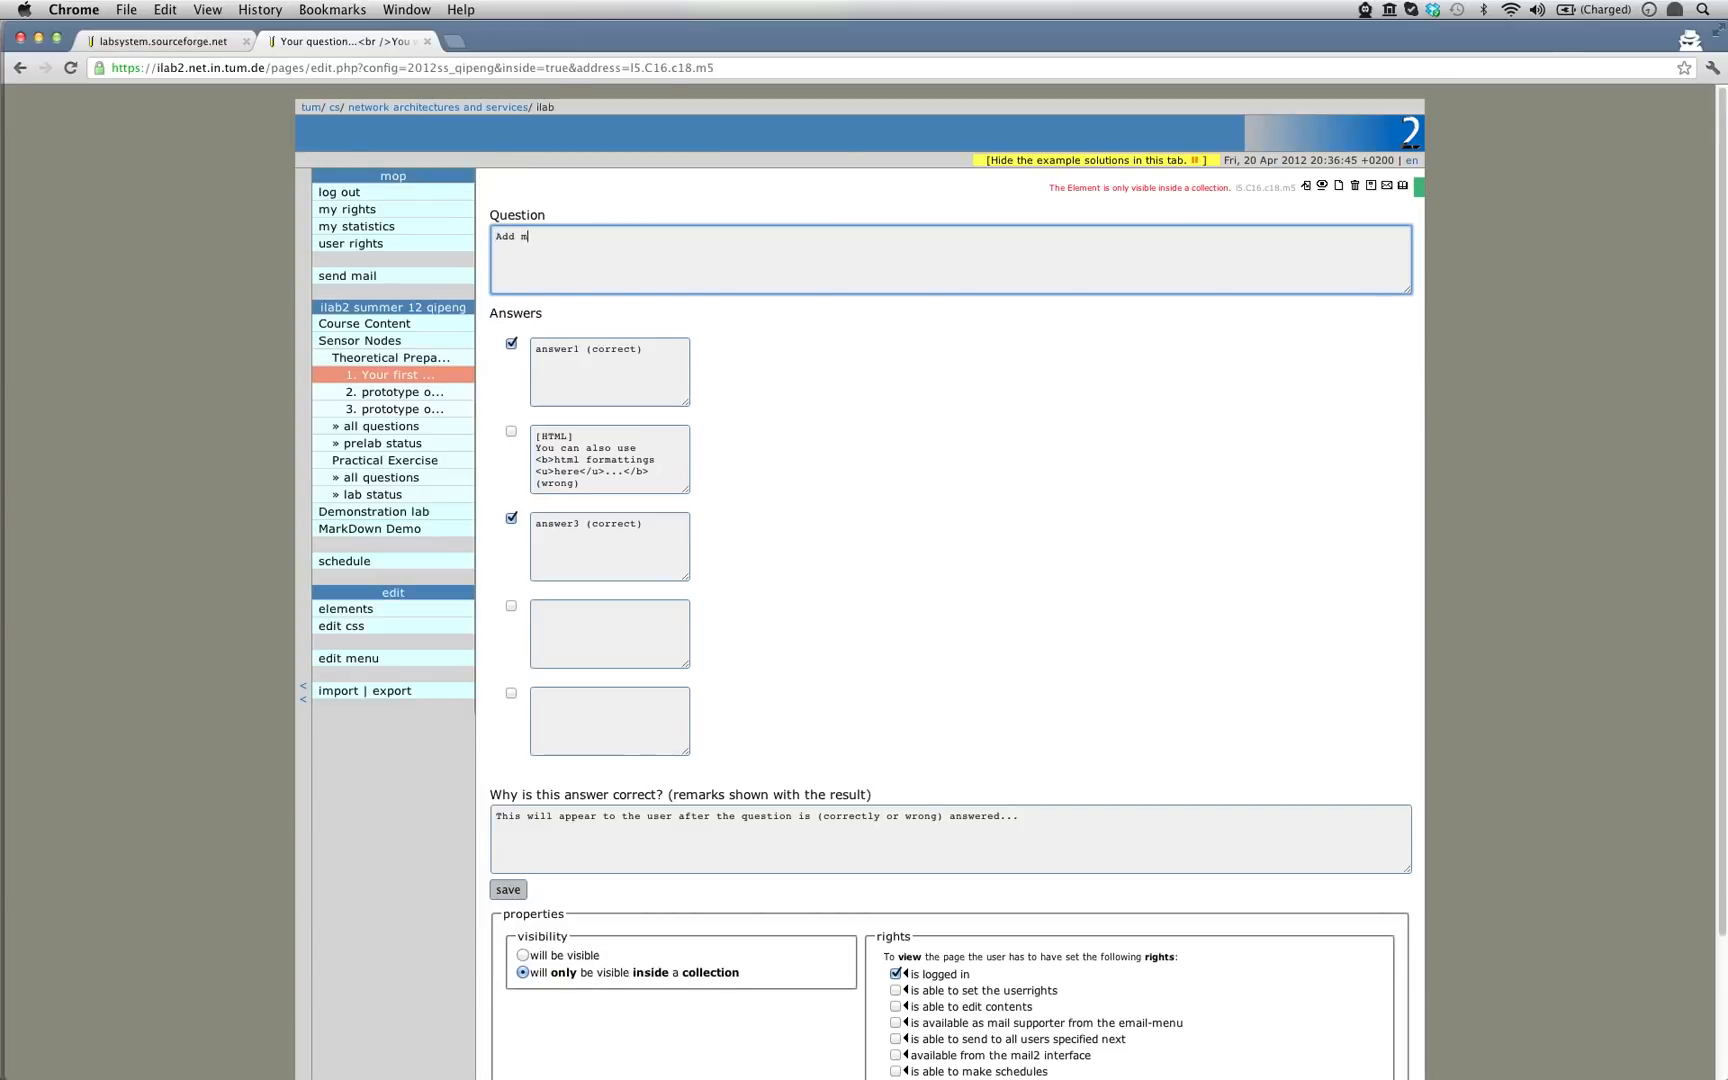
{"action": "type", "text": "ultiple choice questions to point the students to"}
{"action": "type", "text": "importan"}
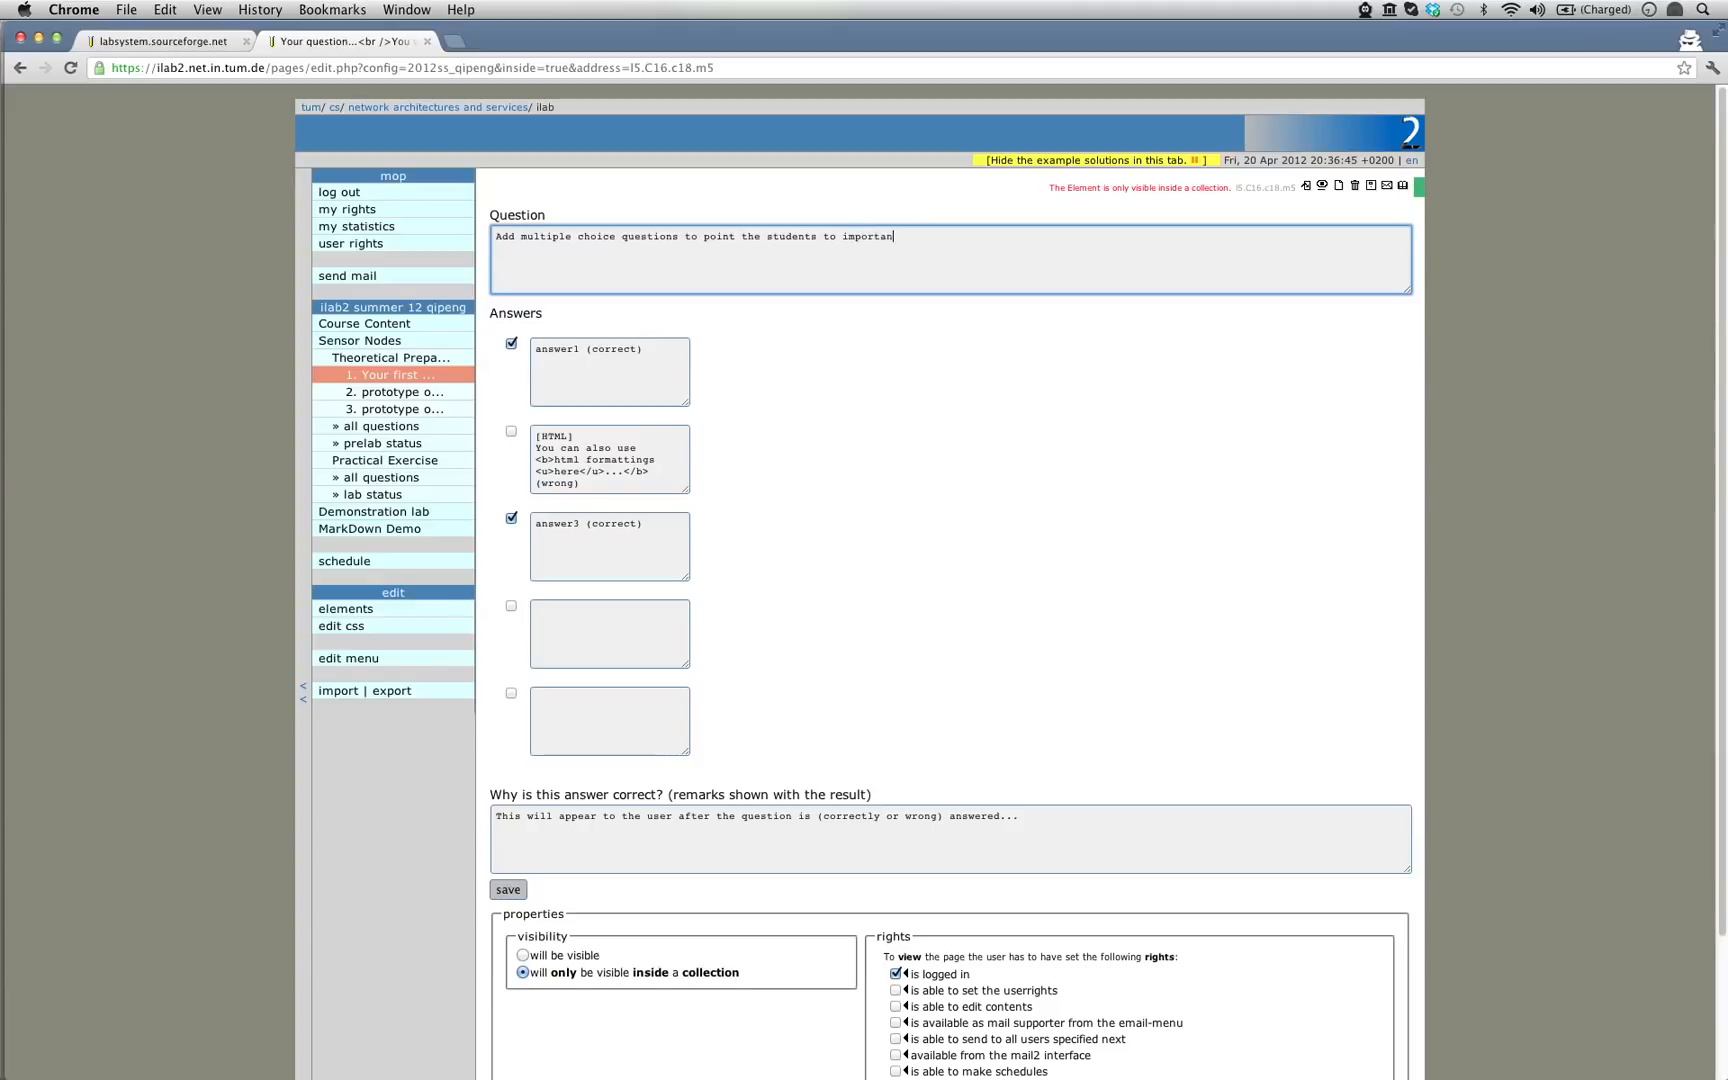
{"action": "type", "text": "t points and enhance the learning experience."}
{"action": "left_click", "coordinate": [516, 890]}
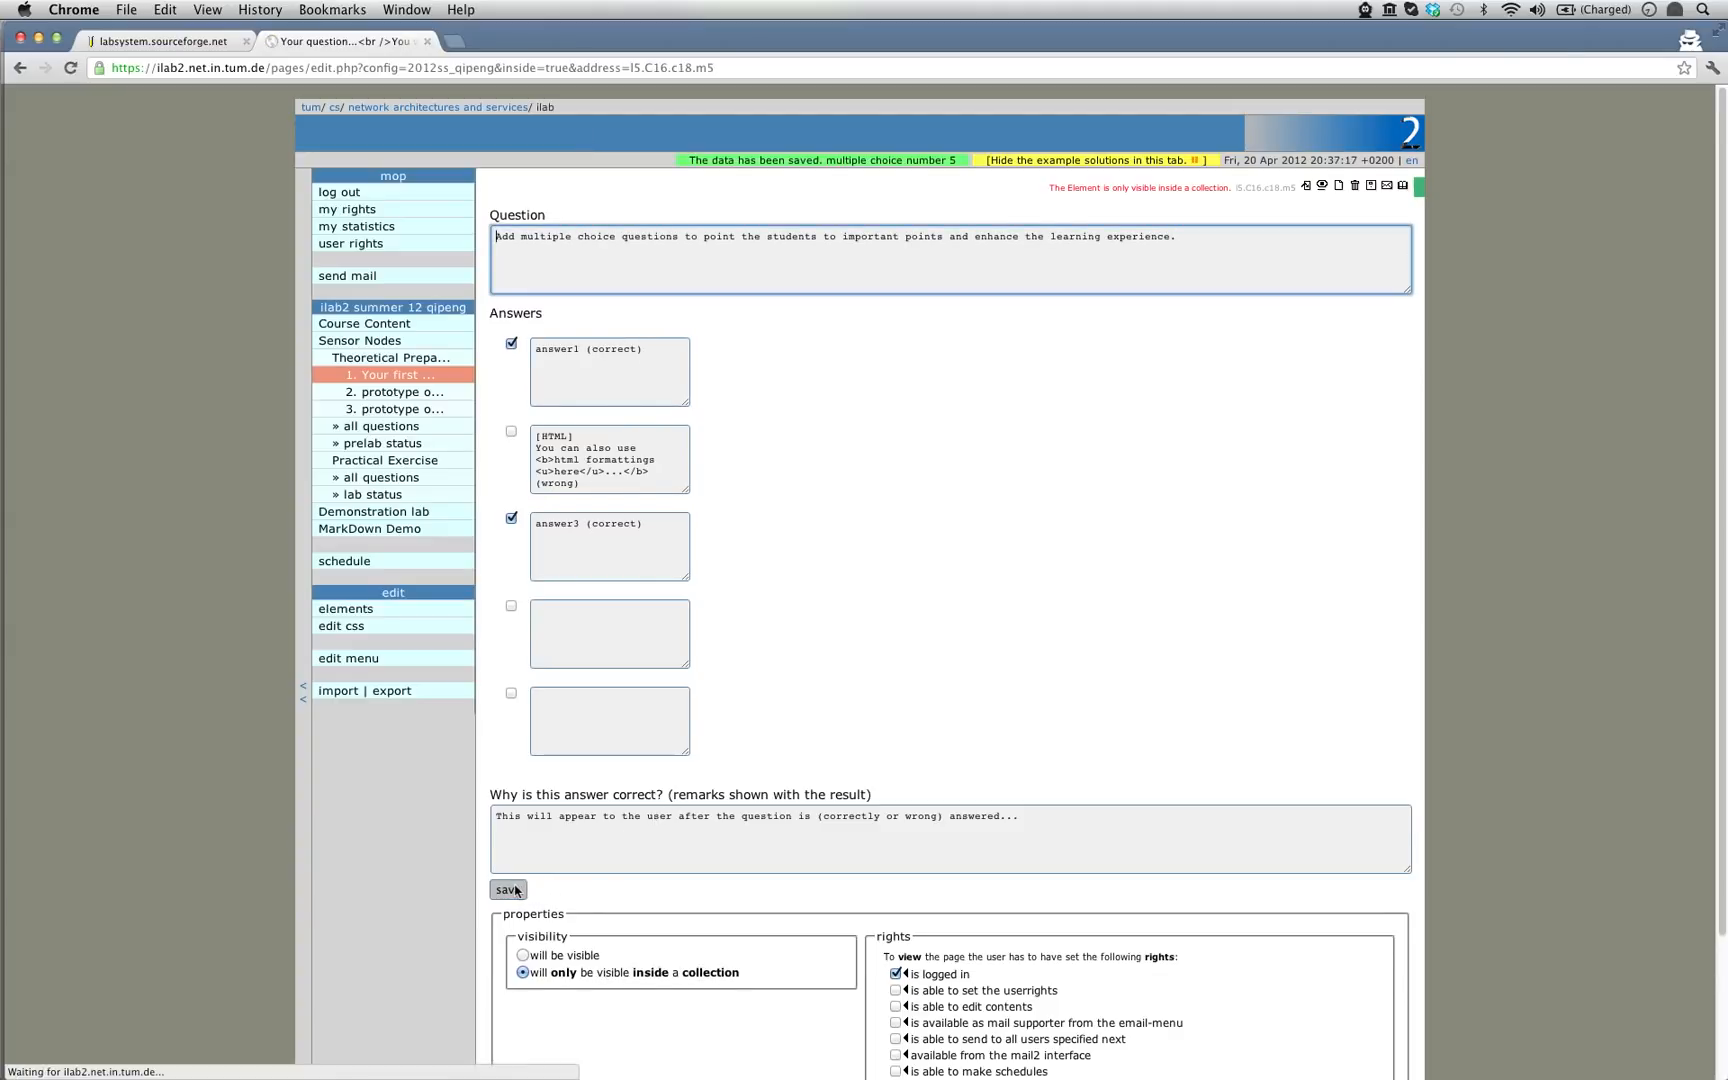
{"action": "left_click", "coordinate": [1322, 186]}
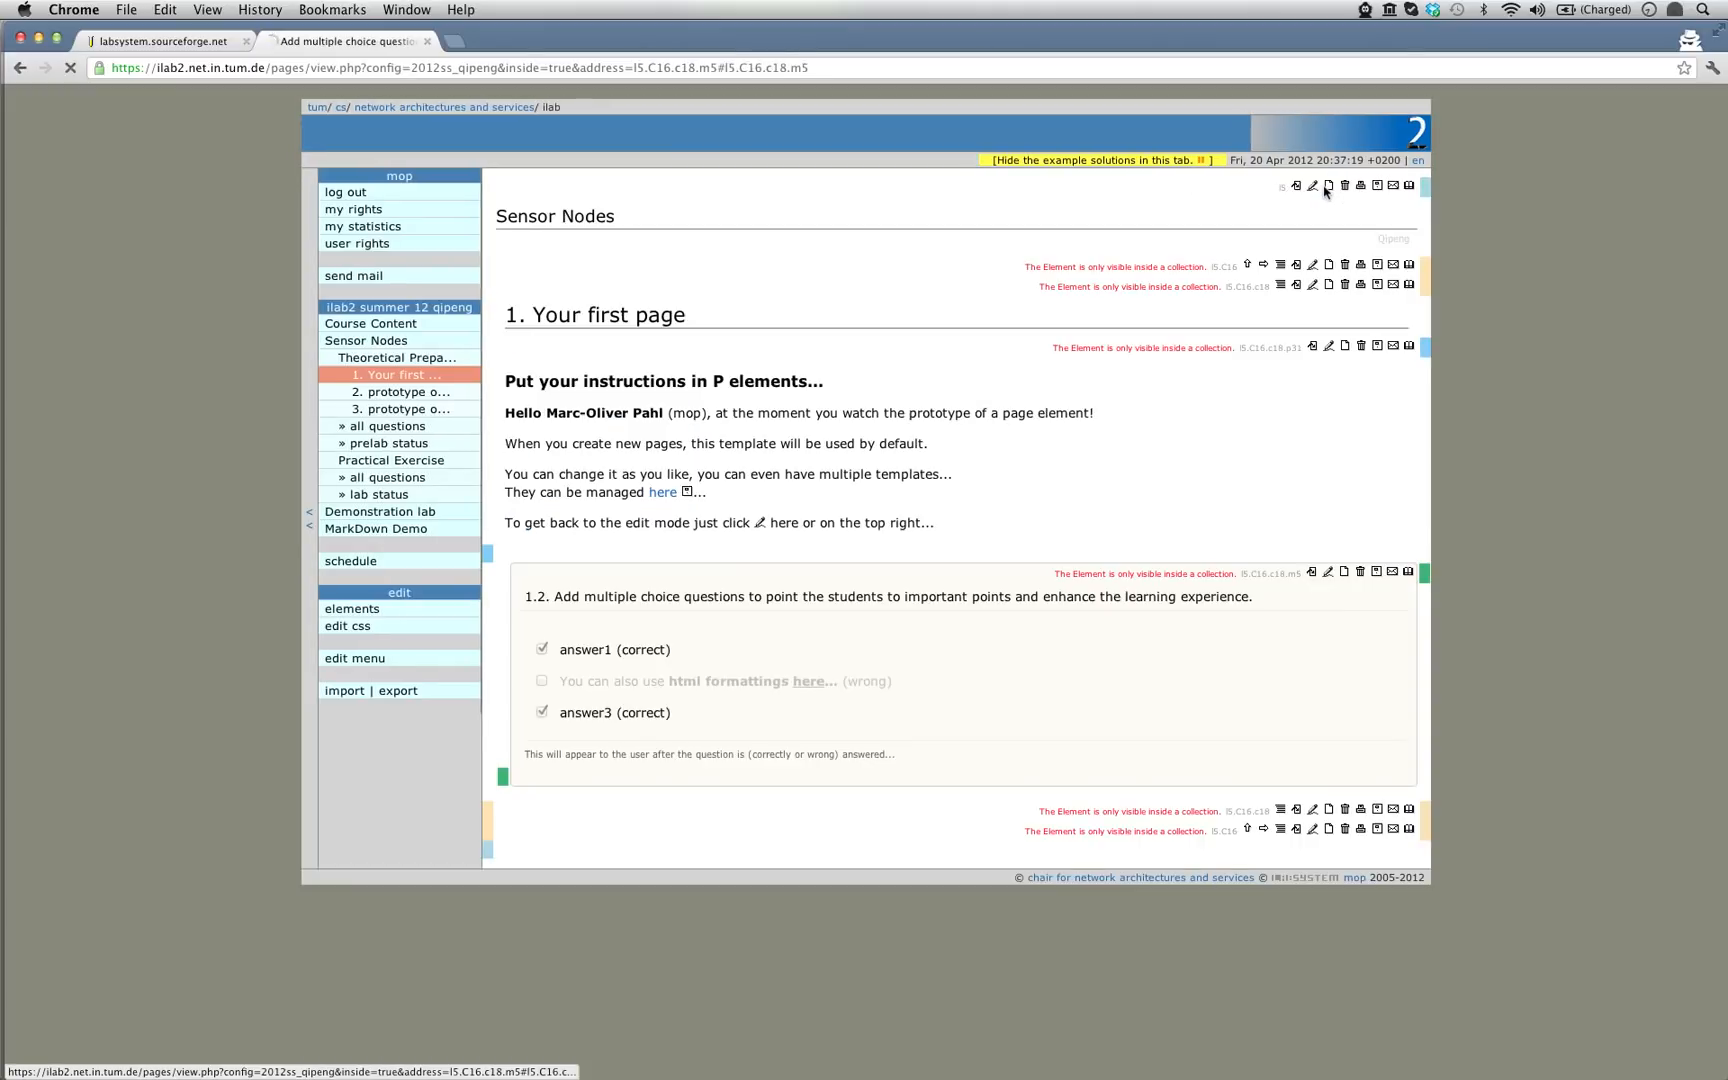
- Set the title of the second sub-collection under Theoretical Preparation to "Your second page" and save it
{"action": "left_click", "coordinate": [390, 408]}
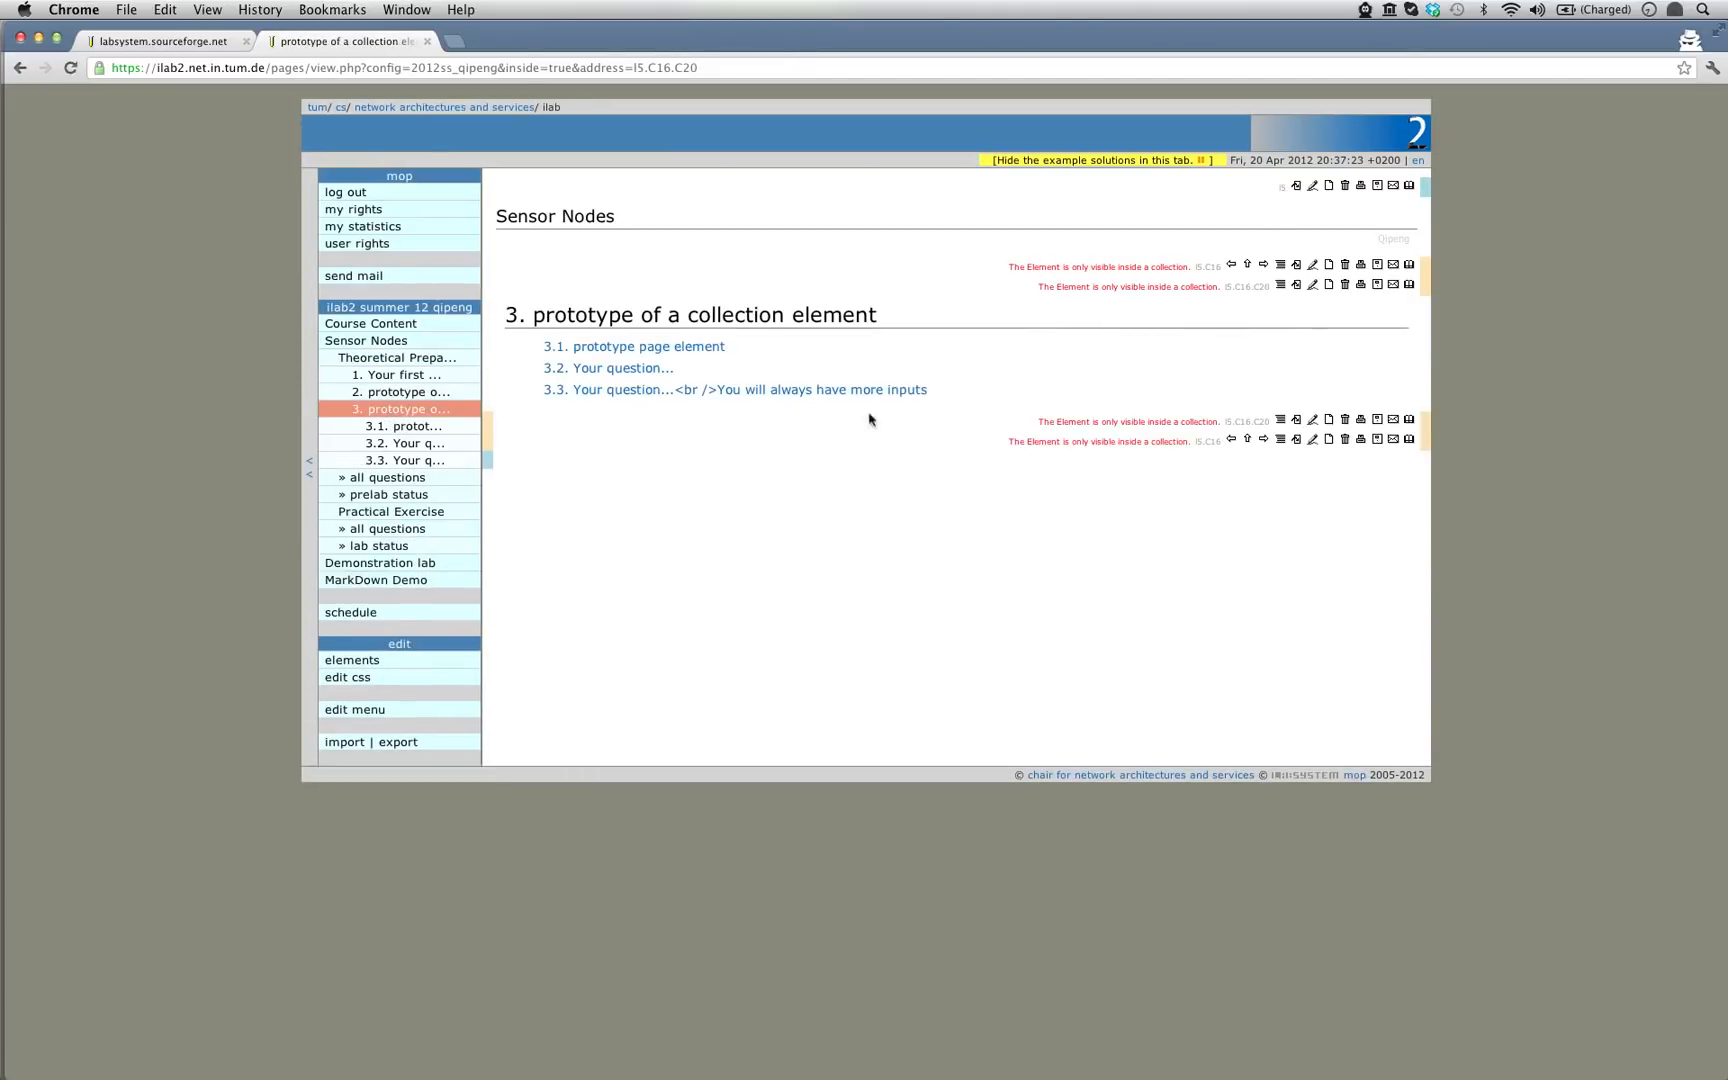
{"action": "left_click", "coordinate": [443, 397]}
{"action": "left_click", "coordinate": [1312, 288]}
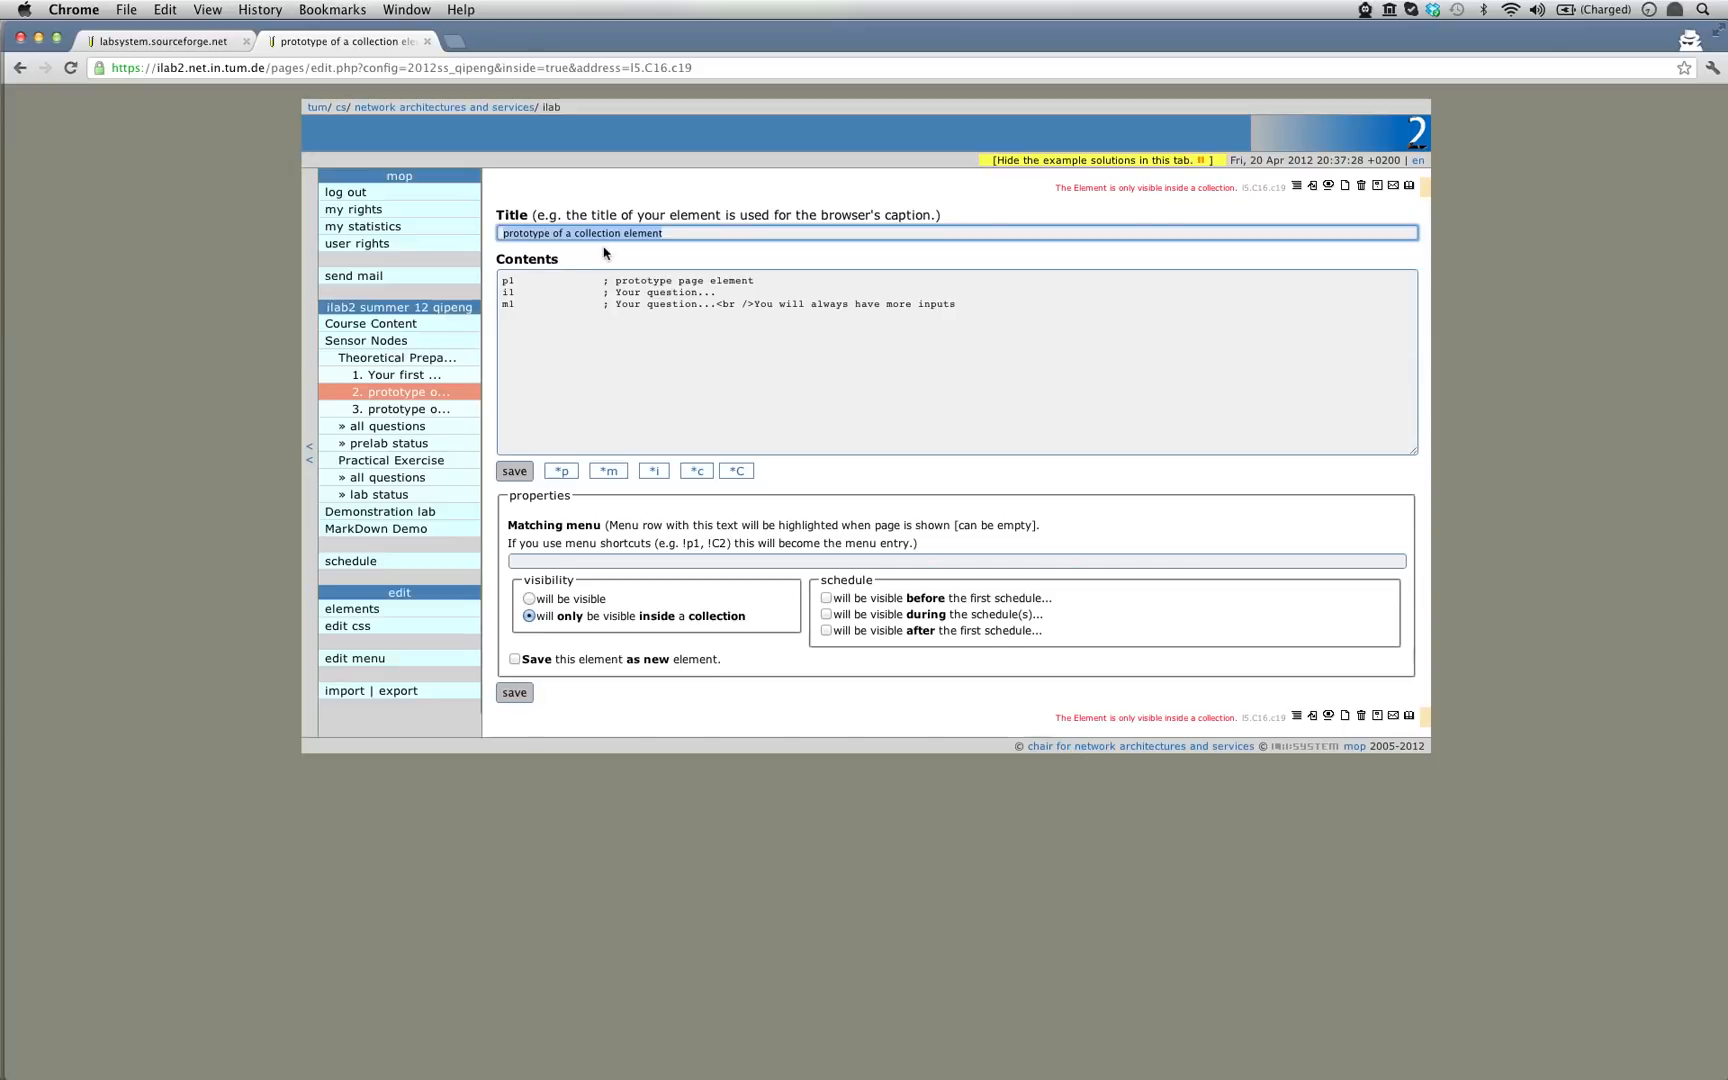
{"action": "type", "text": "Your second page"}
{"action": "left_click", "coordinate": [515, 471]}
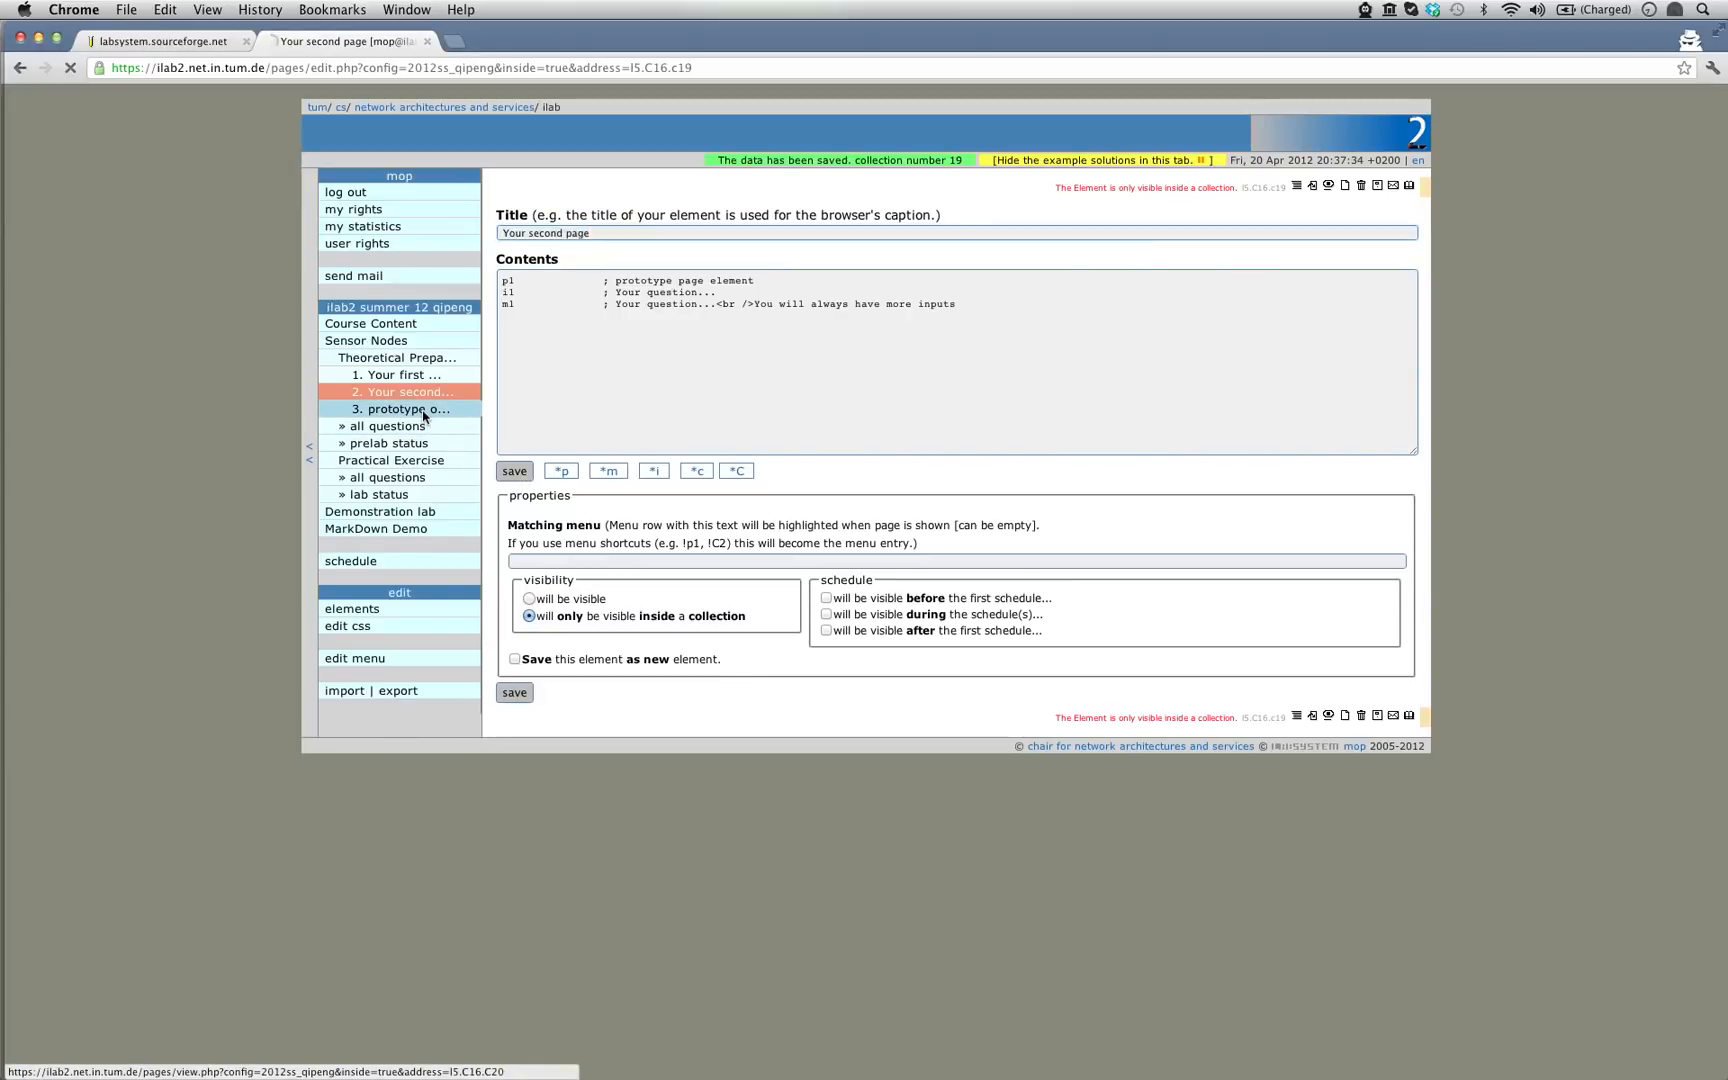
- Set the title of the third sub-collection under Theoretical Preparation to "Your first subchapter" and save it
{"action": "left_click", "coordinate": [423, 412]}
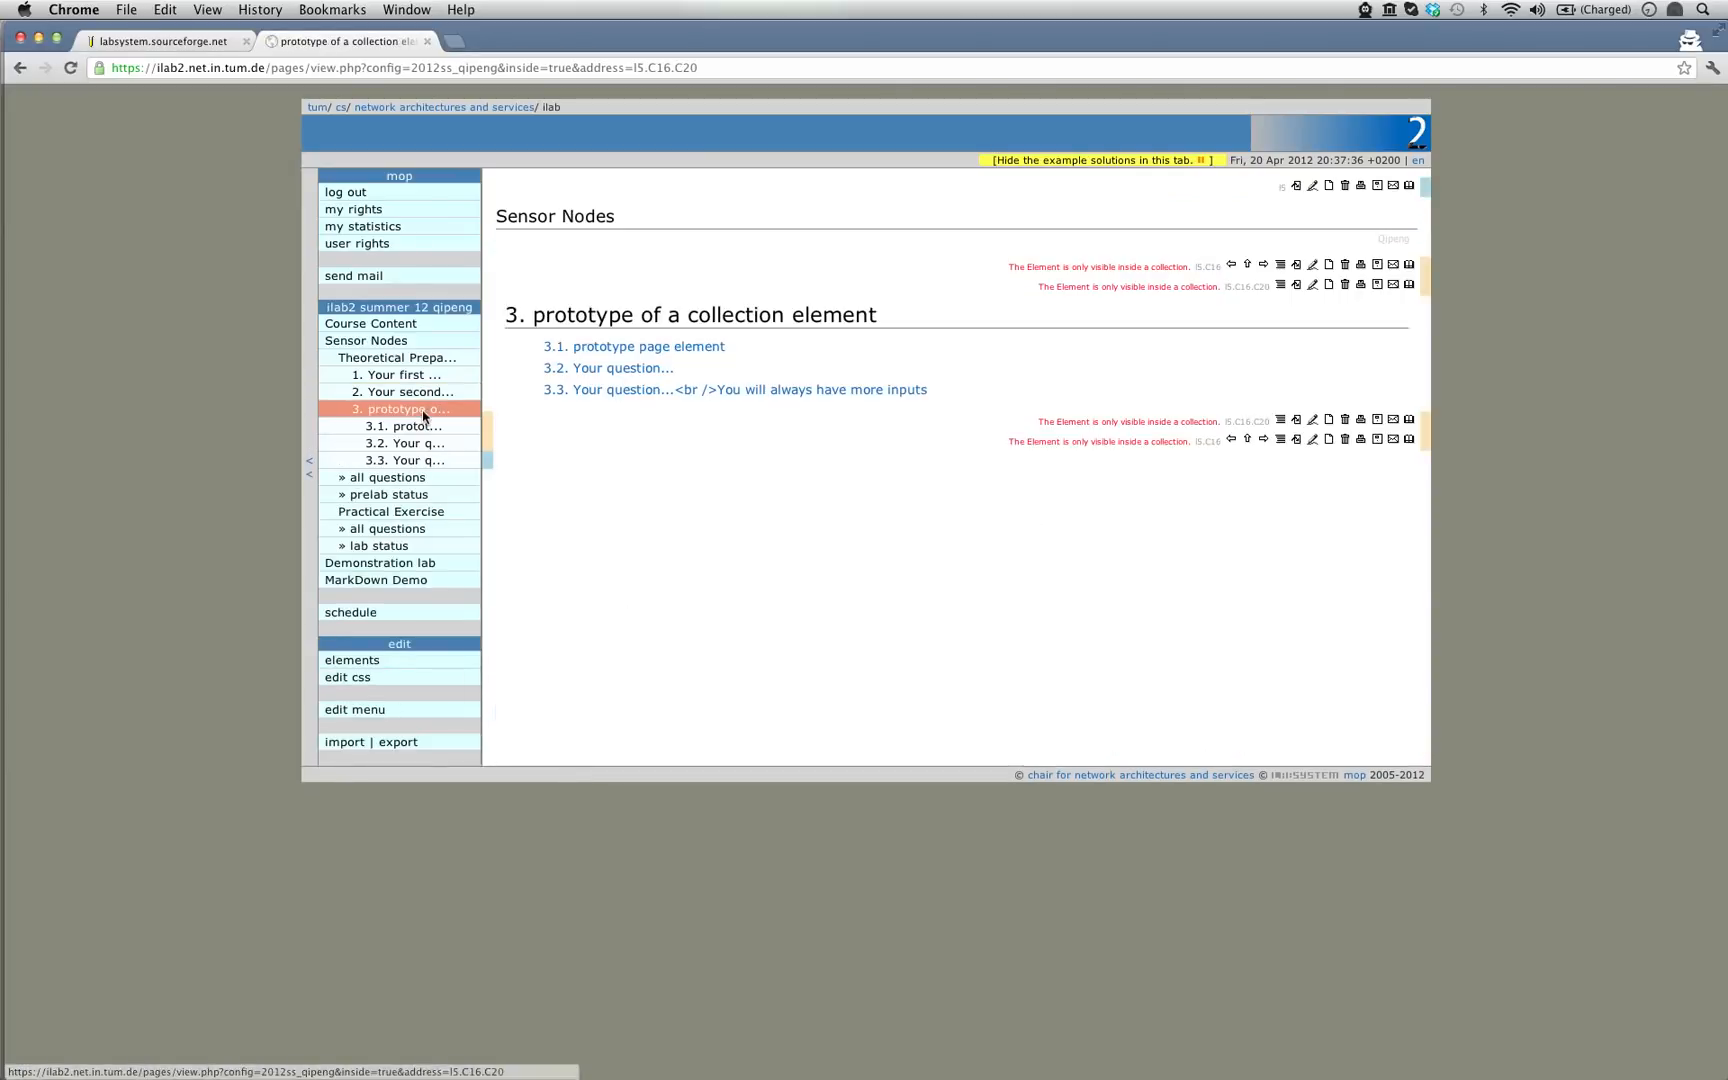
{"action": "left_click", "coordinate": [1313, 286]}
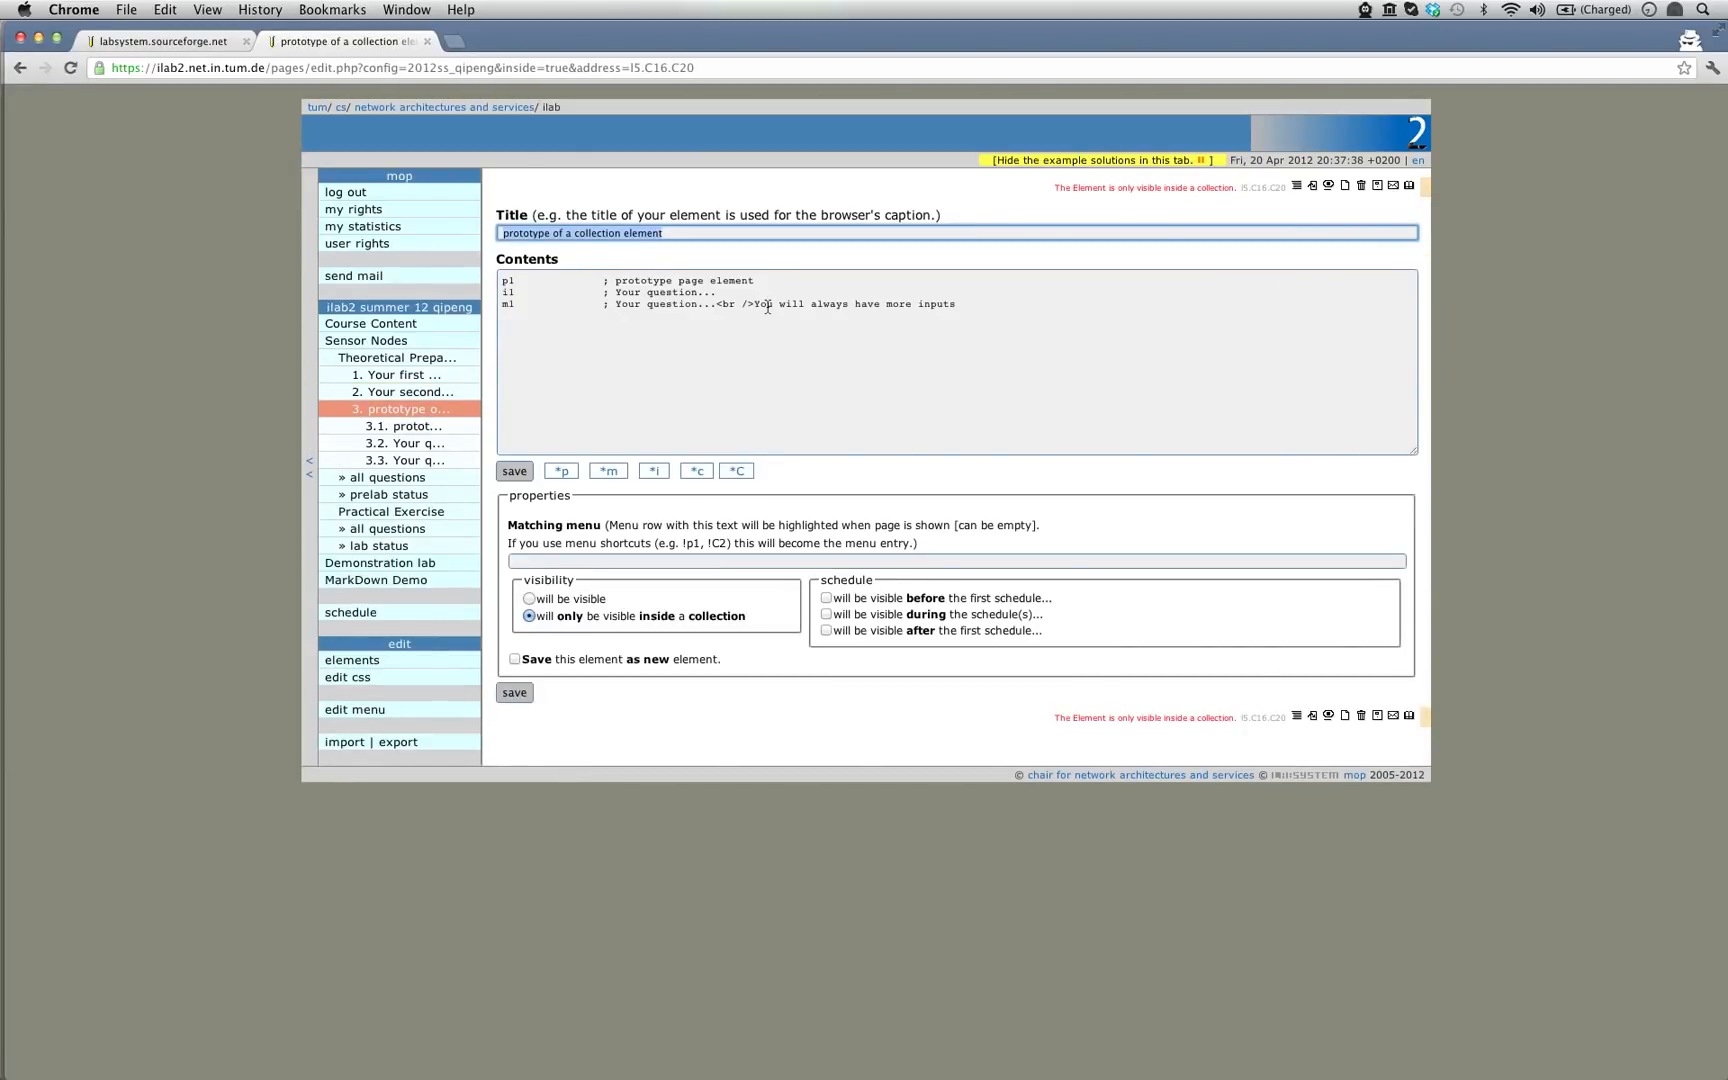
{"action": "type", "text": "Your fir"}
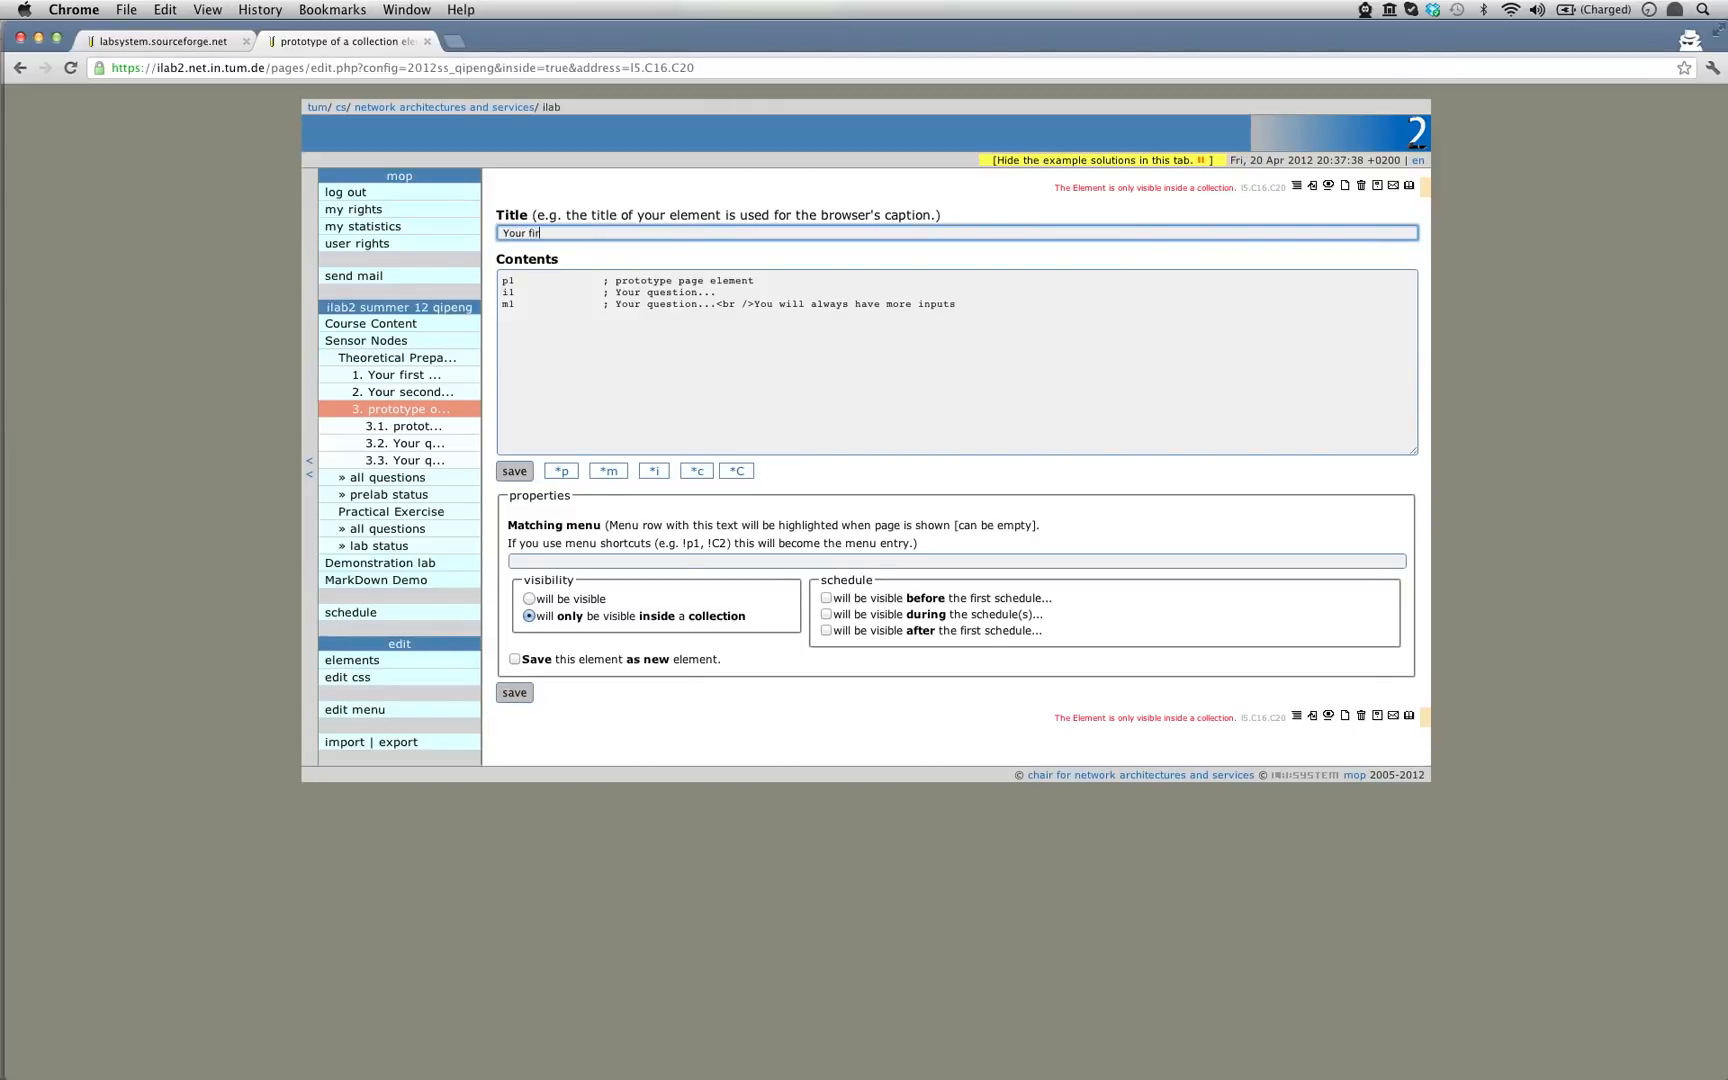
{"action": "type", "text": "st subchapter"}
{"action": "left_click", "coordinate": [520, 475]}
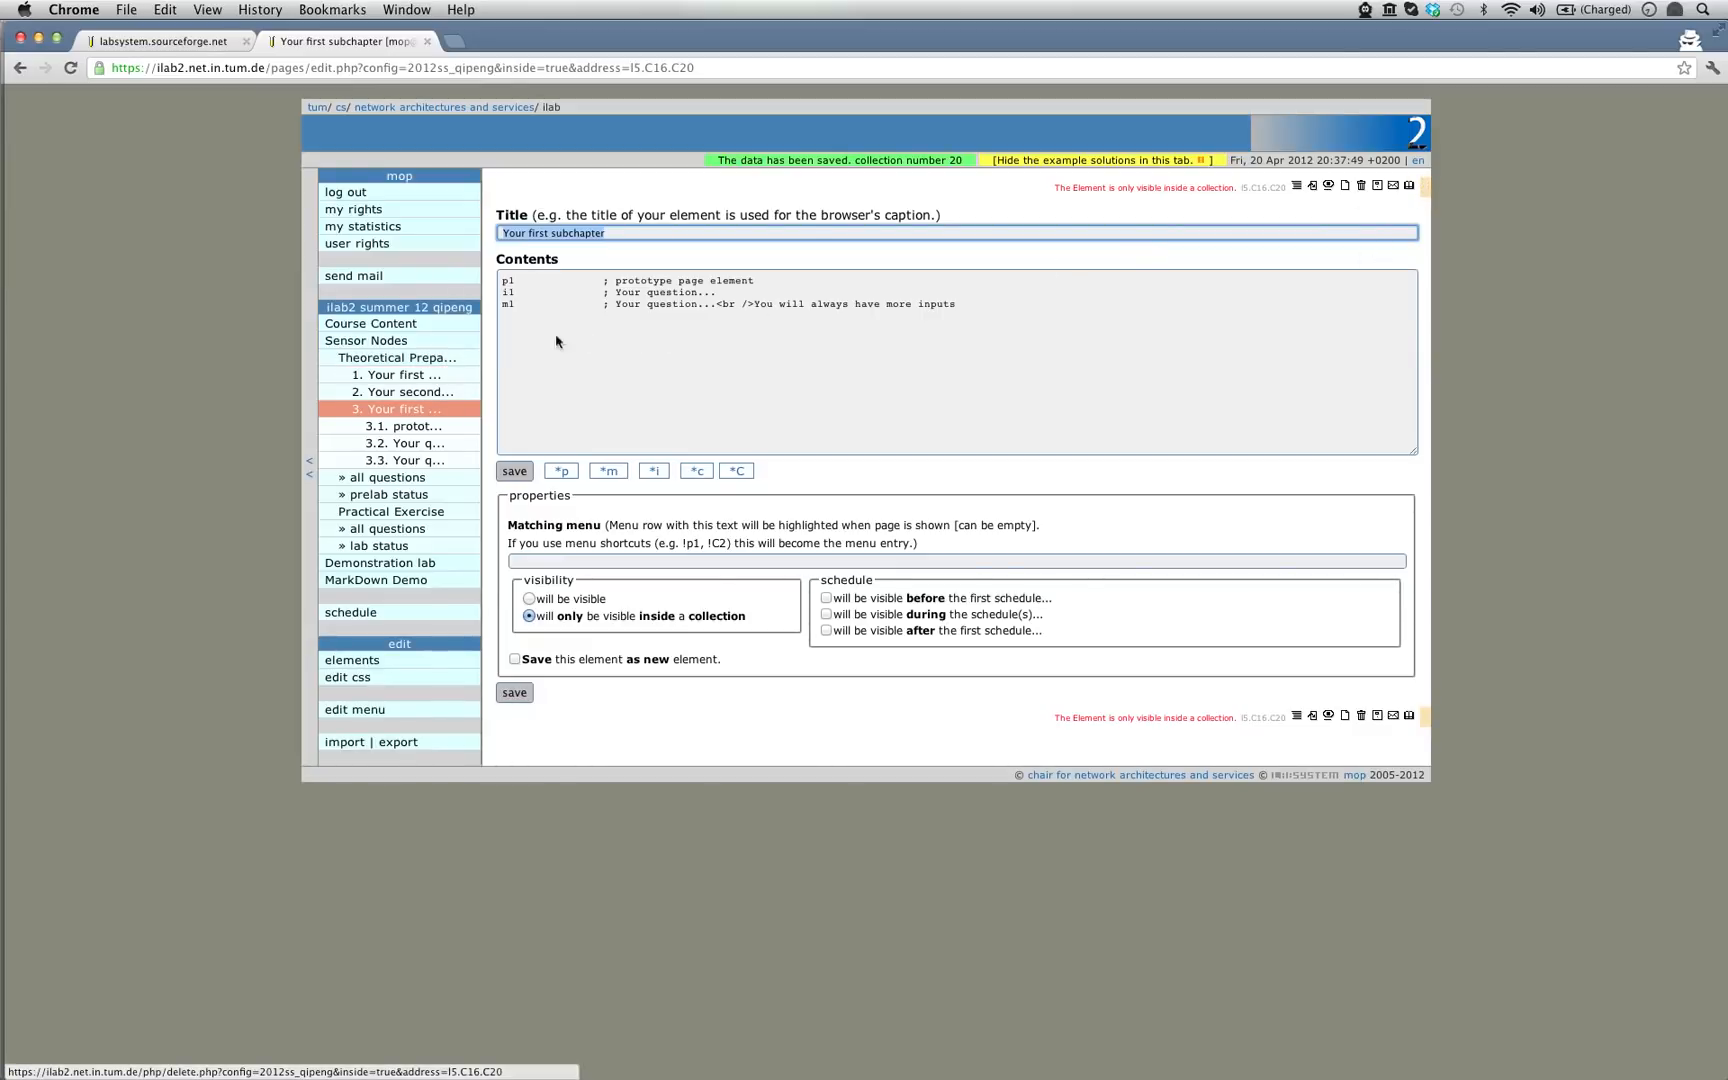
- Review the second page, the first page and the Theoretical Preparation overview, and examine the collection's element structure
{"action": "left_click", "coordinate": [397, 391]}
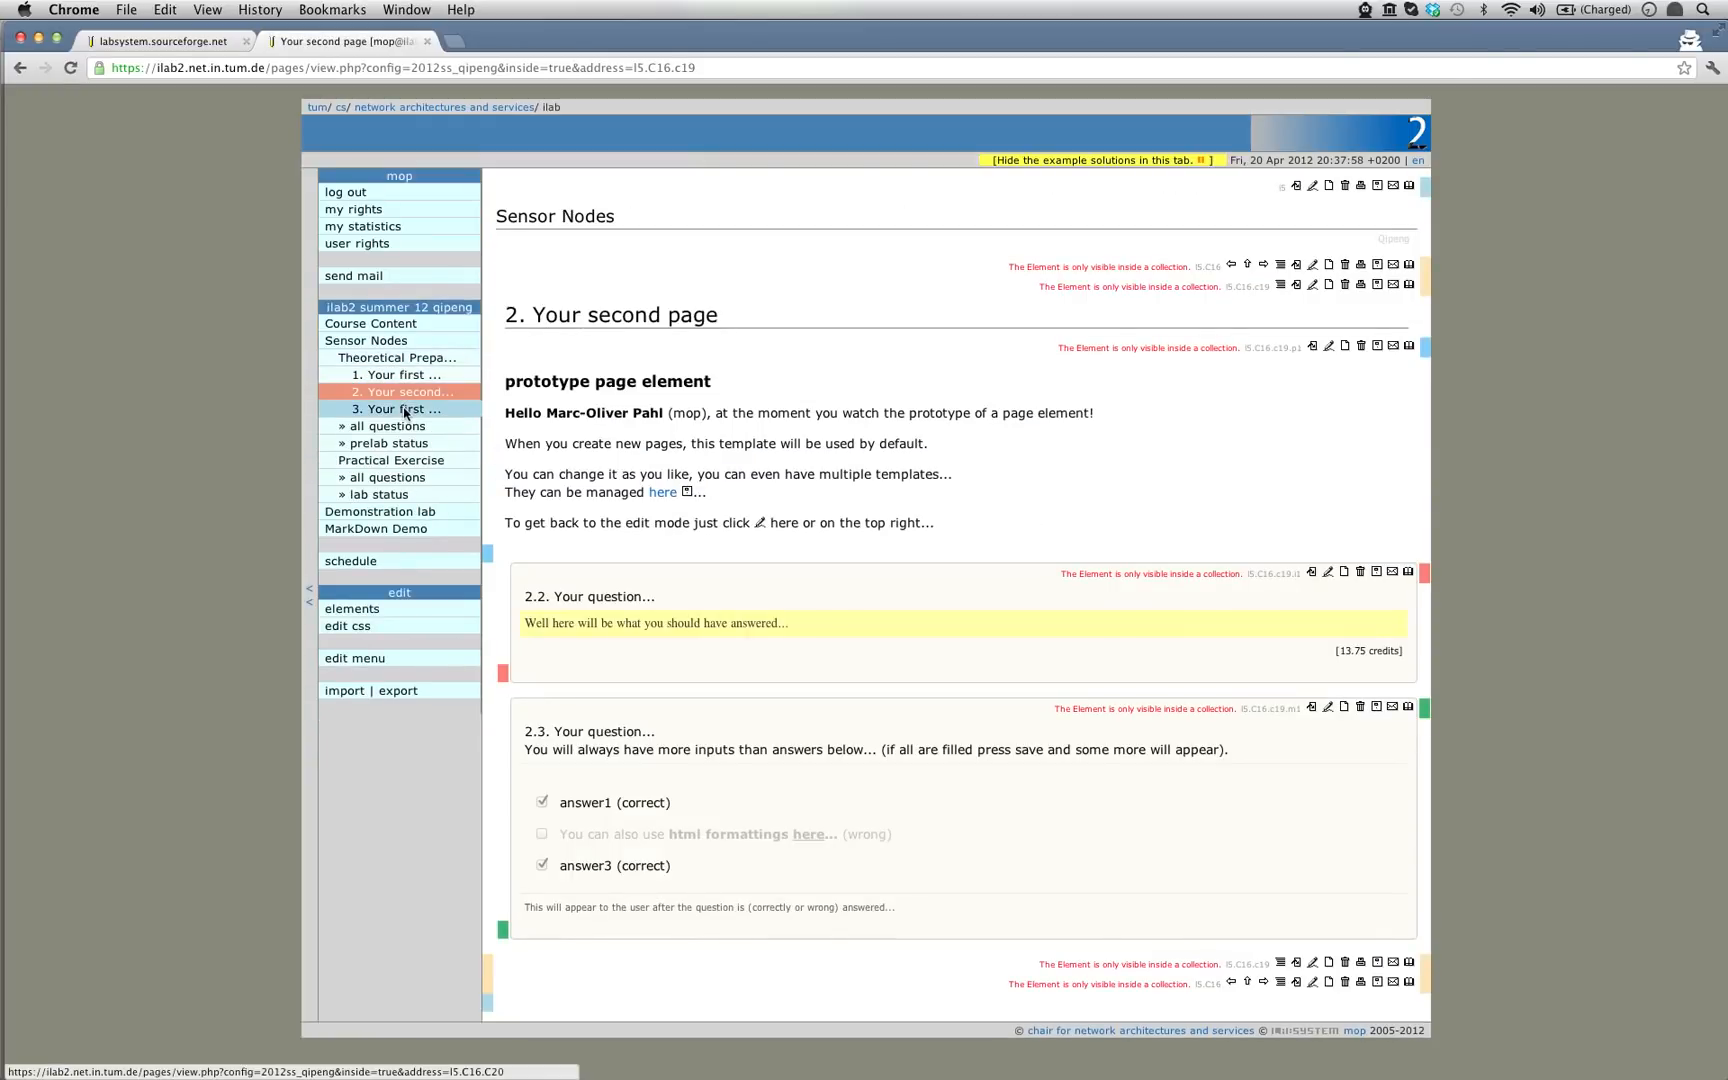
{"action": "left_click", "coordinate": [405, 376]}
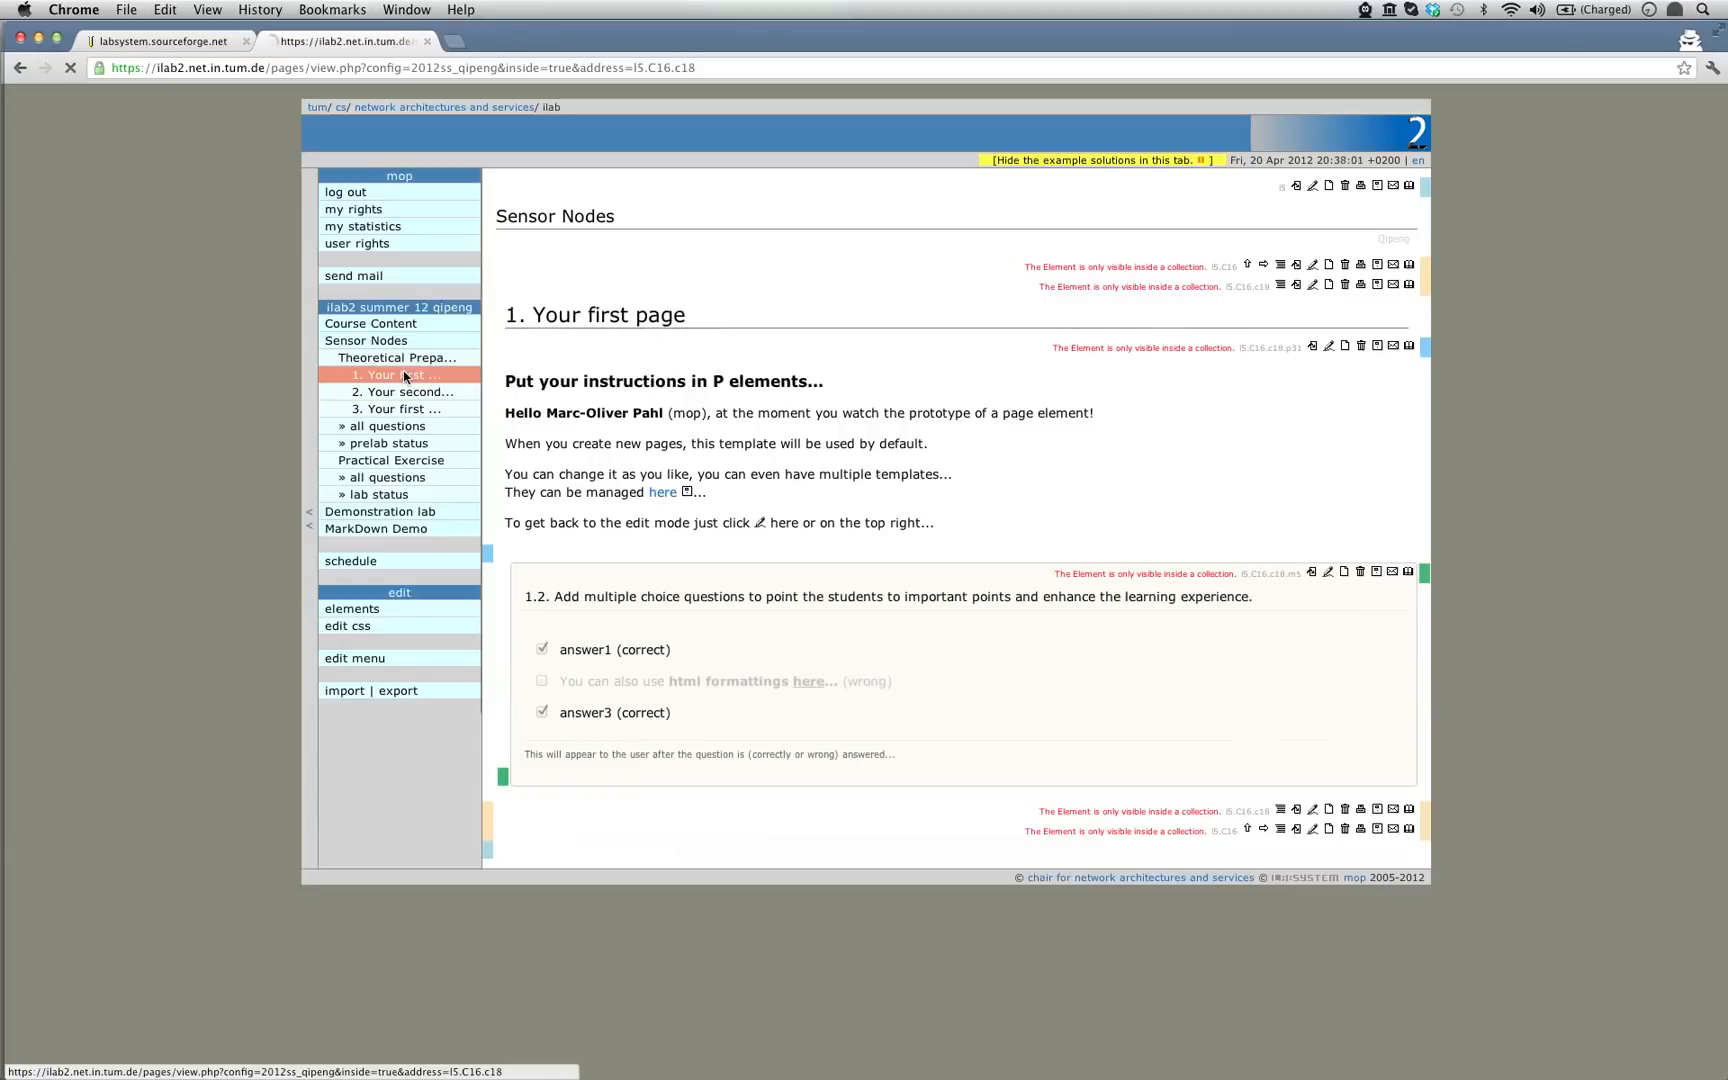
{"action": "left_click", "coordinate": [405, 362]}
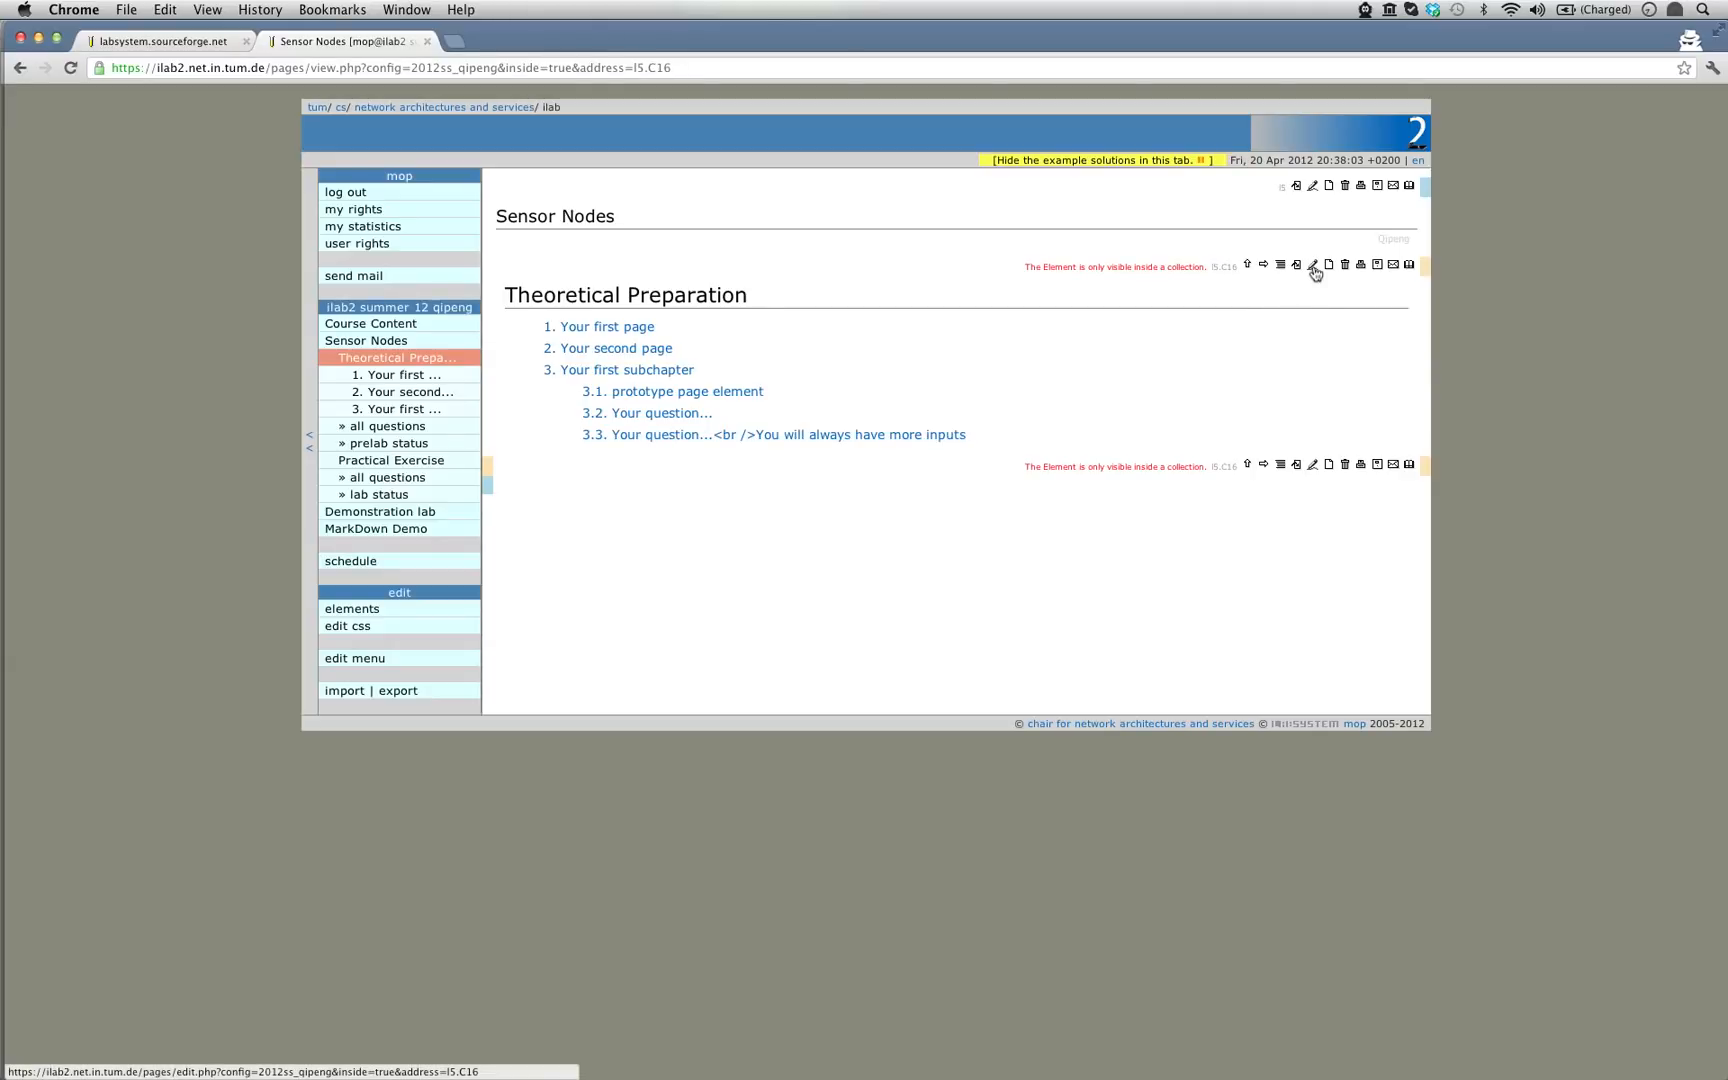
{"action": "left_click", "coordinate": [1280, 266]}
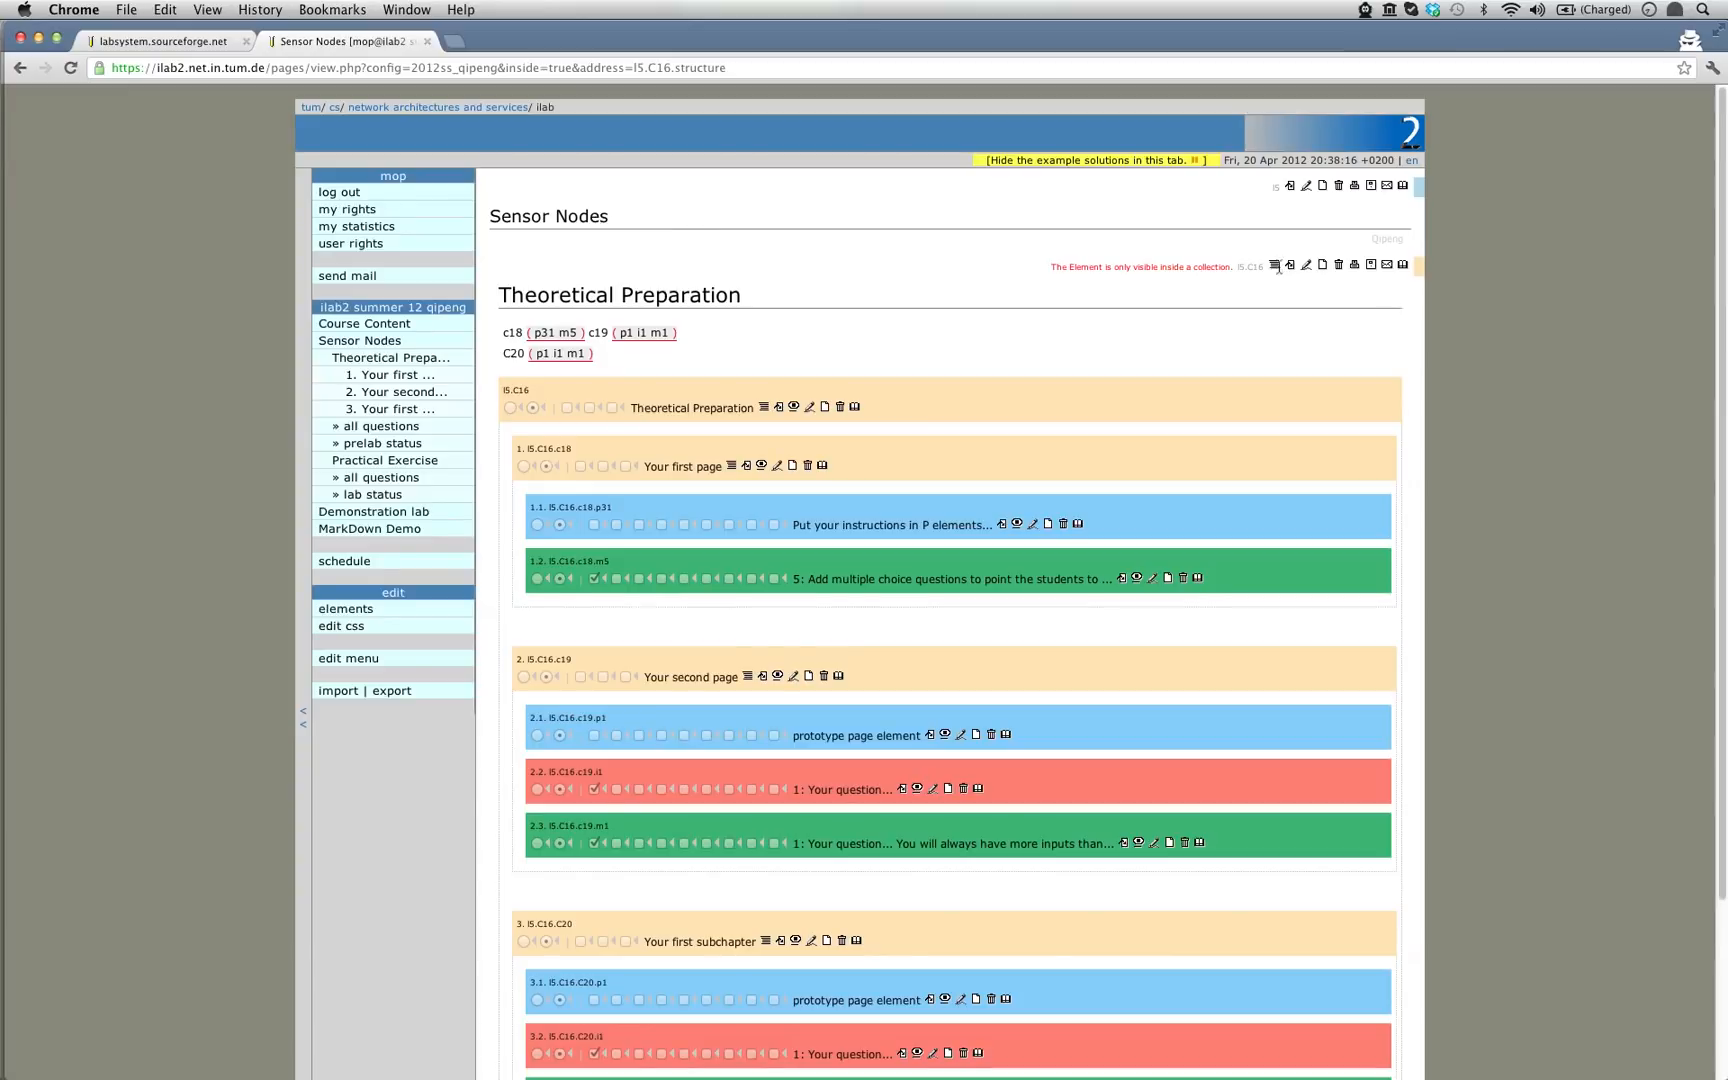
{"action": "left_click", "coordinate": [510, 353]}
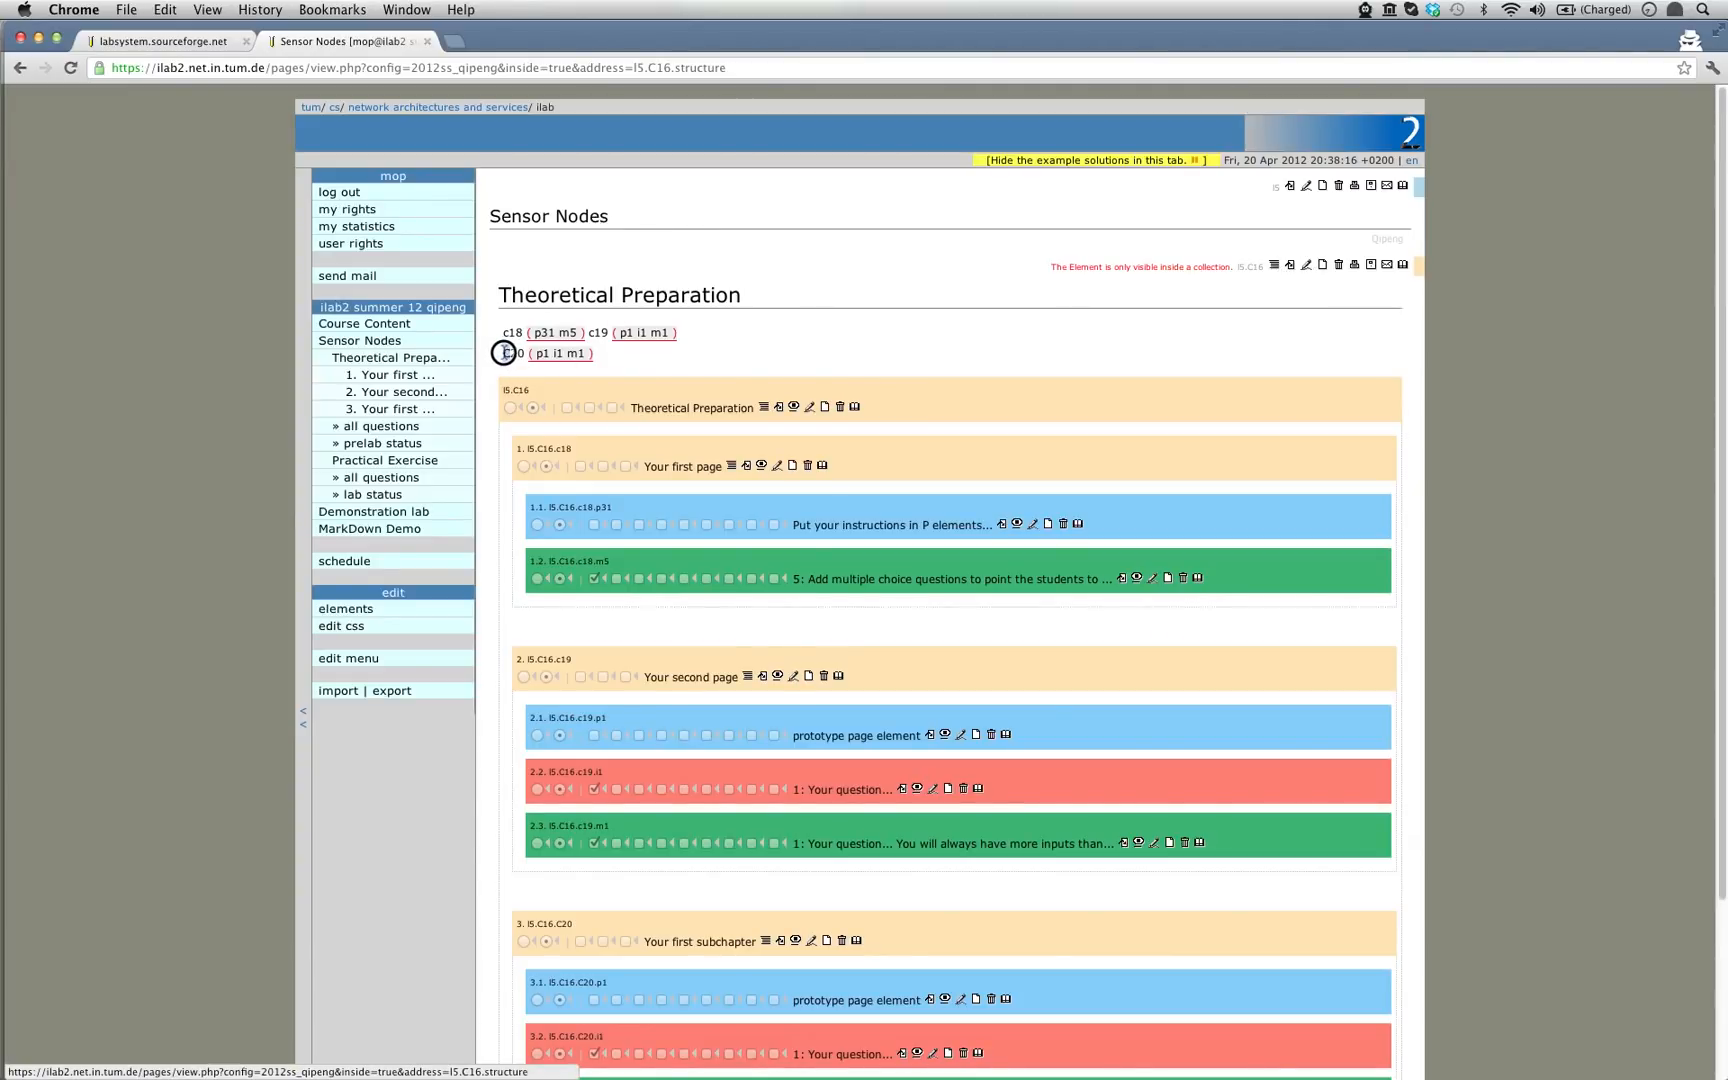
- Change the C20 entry in the Theoretical Preparation contents to lowercase c20, save the collection and view it
{"action": "left_click", "coordinate": [1307, 265]}
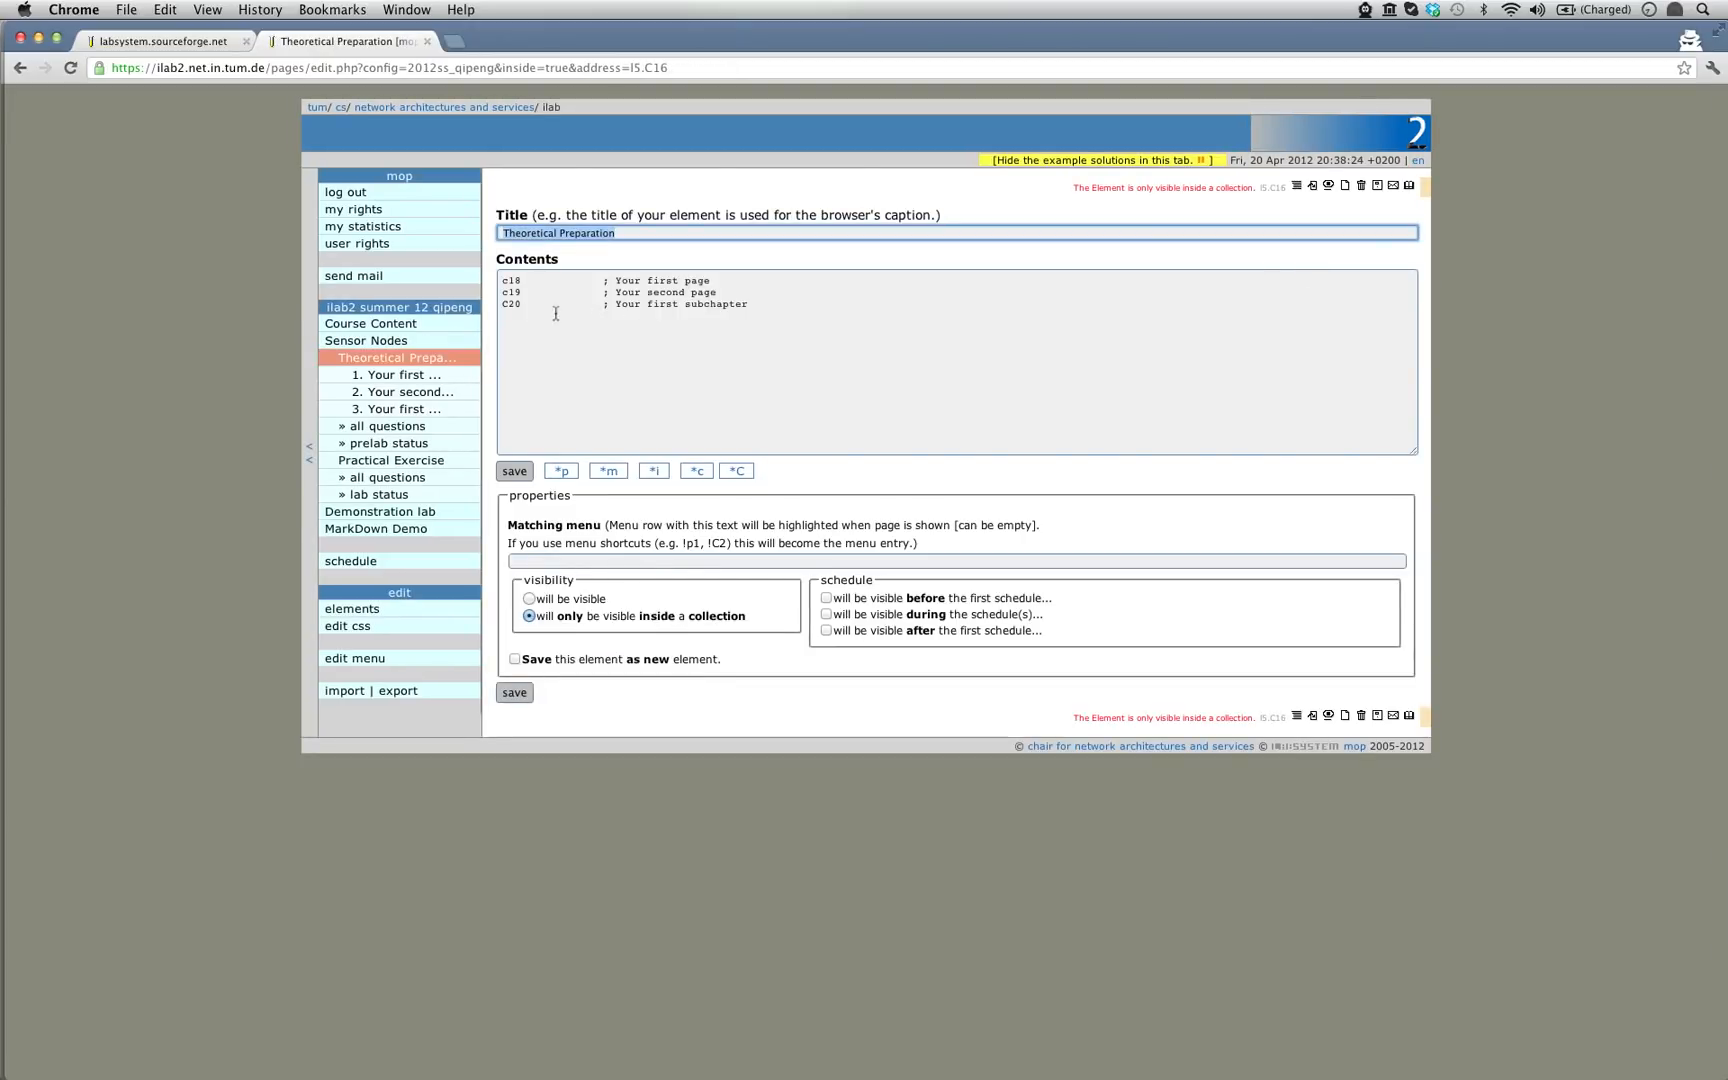
{"action": "left_click", "coordinate": [506, 304]}
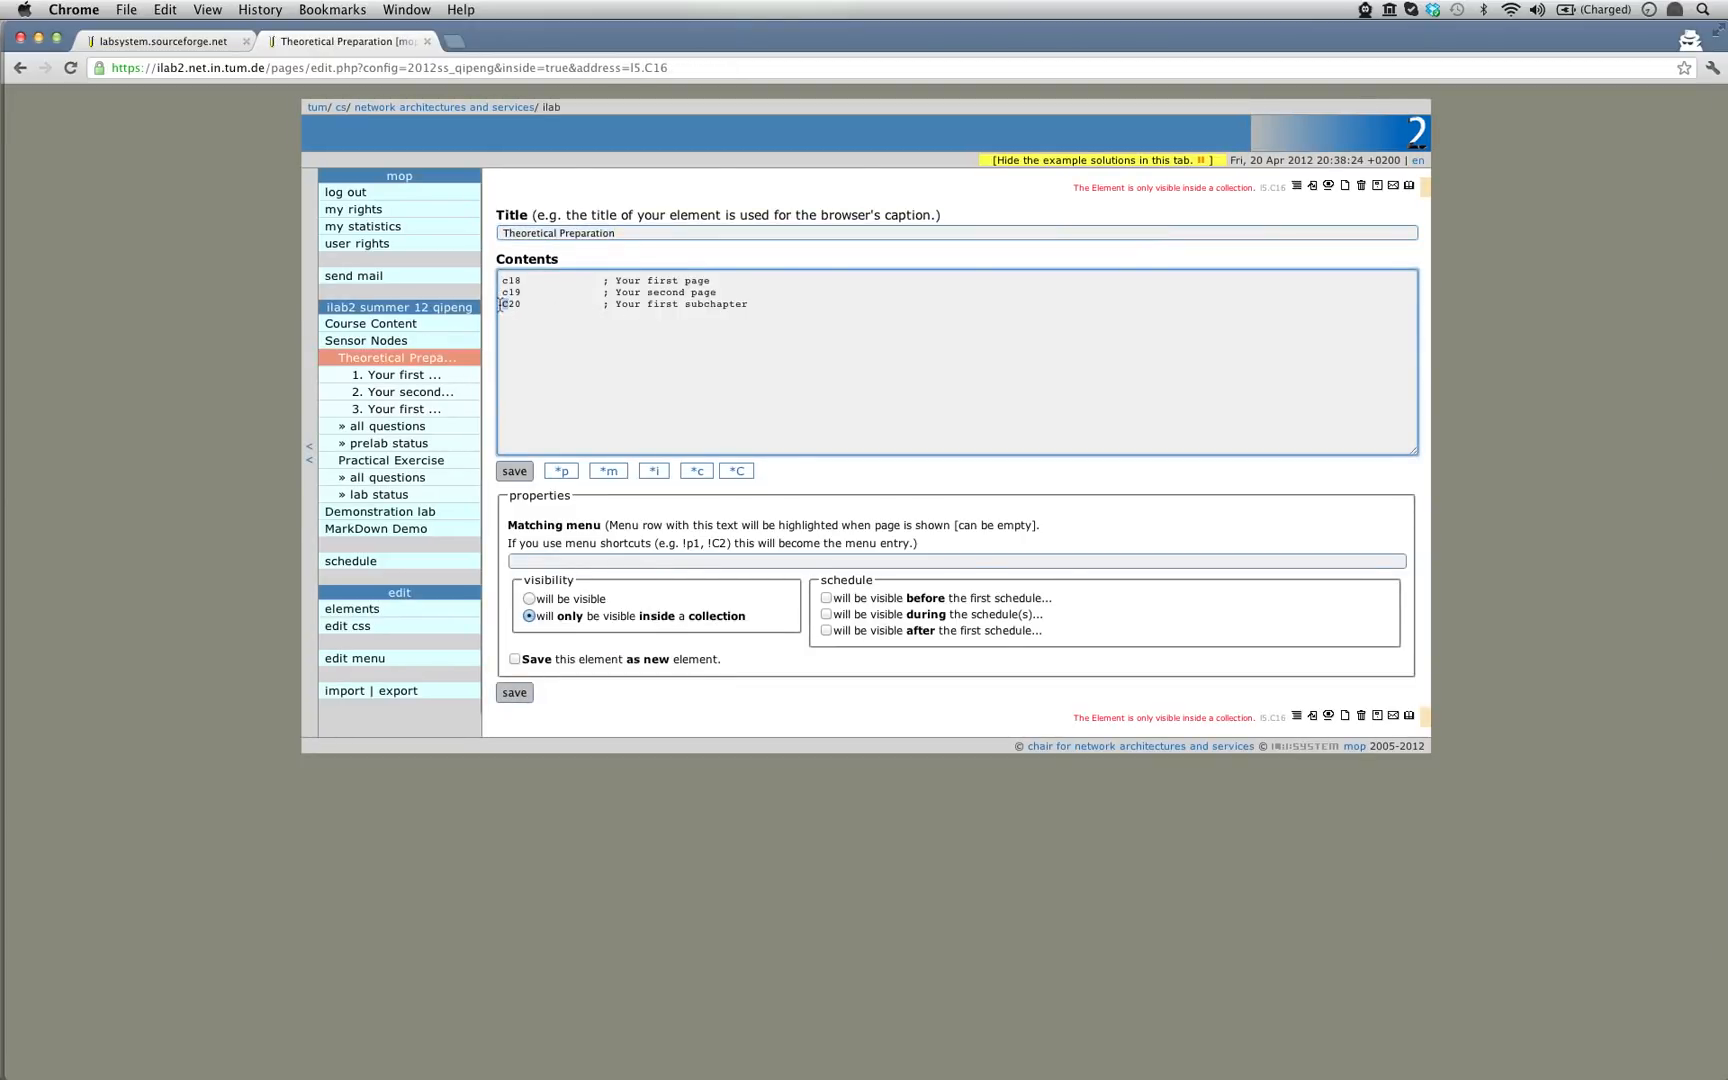
{"action": "left_click", "coordinate": [522, 476]}
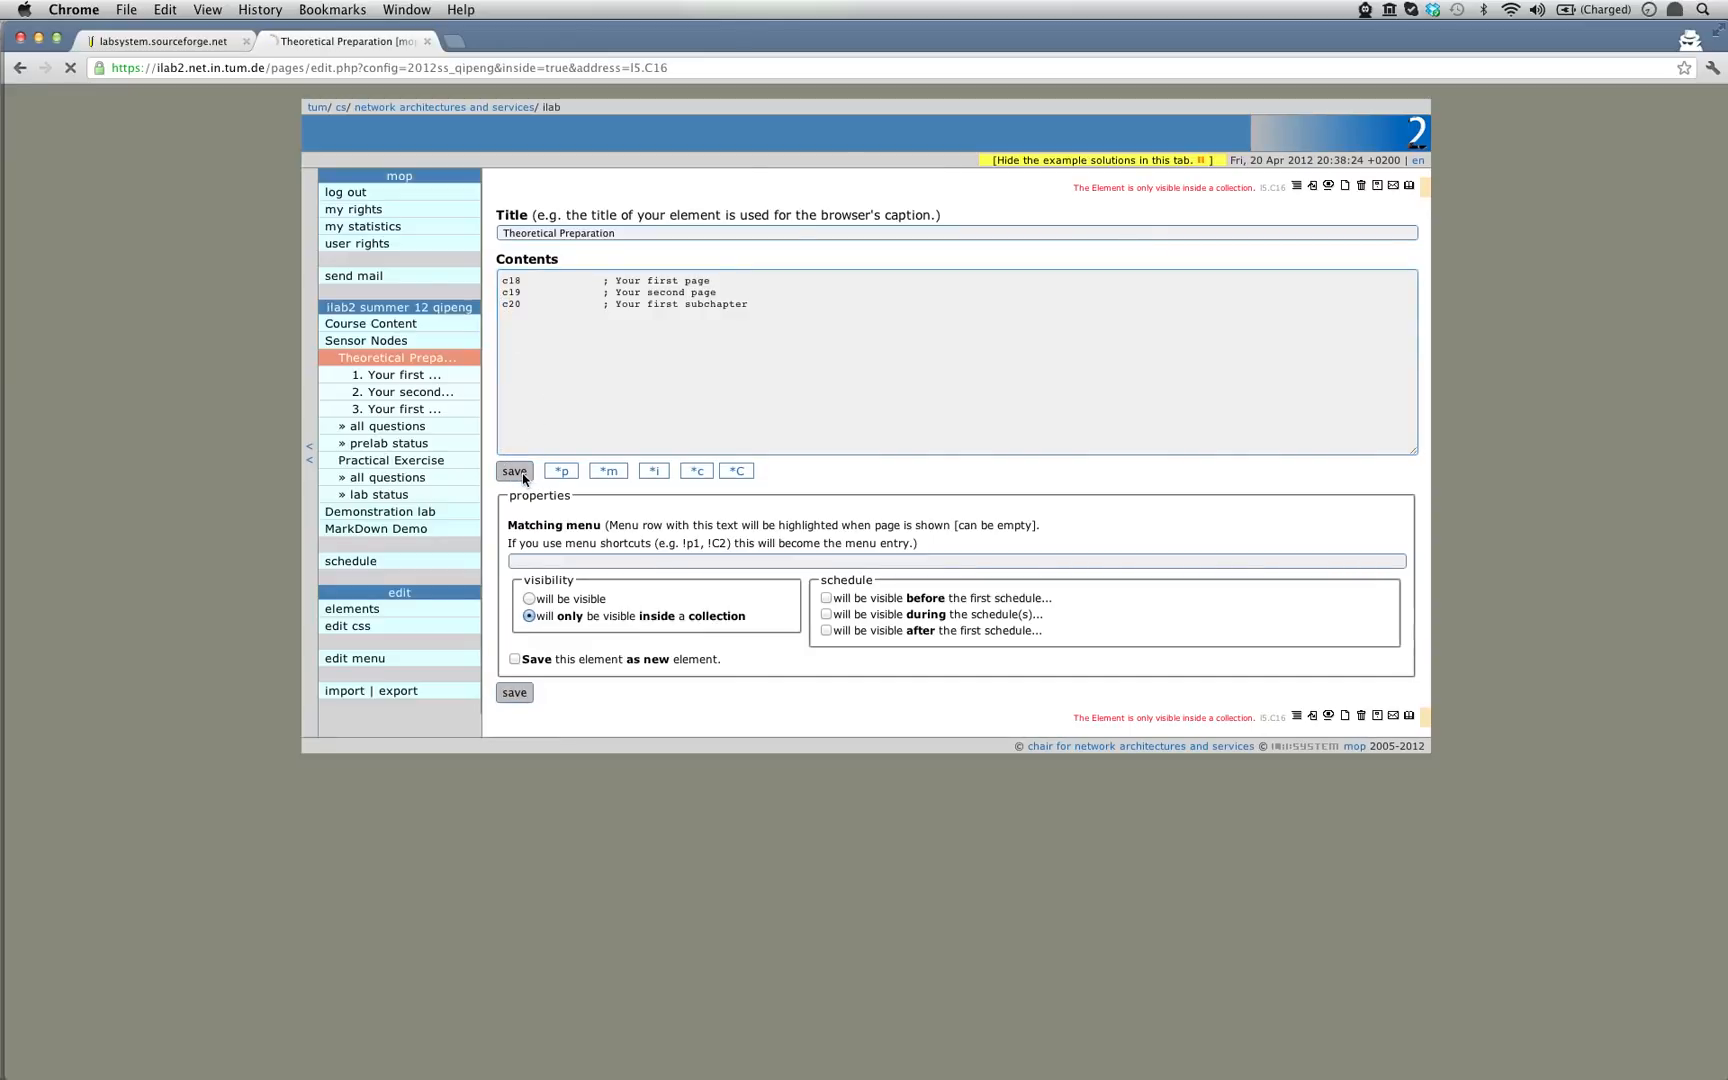
{"action": "left_click", "coordinate": [412, 358]}
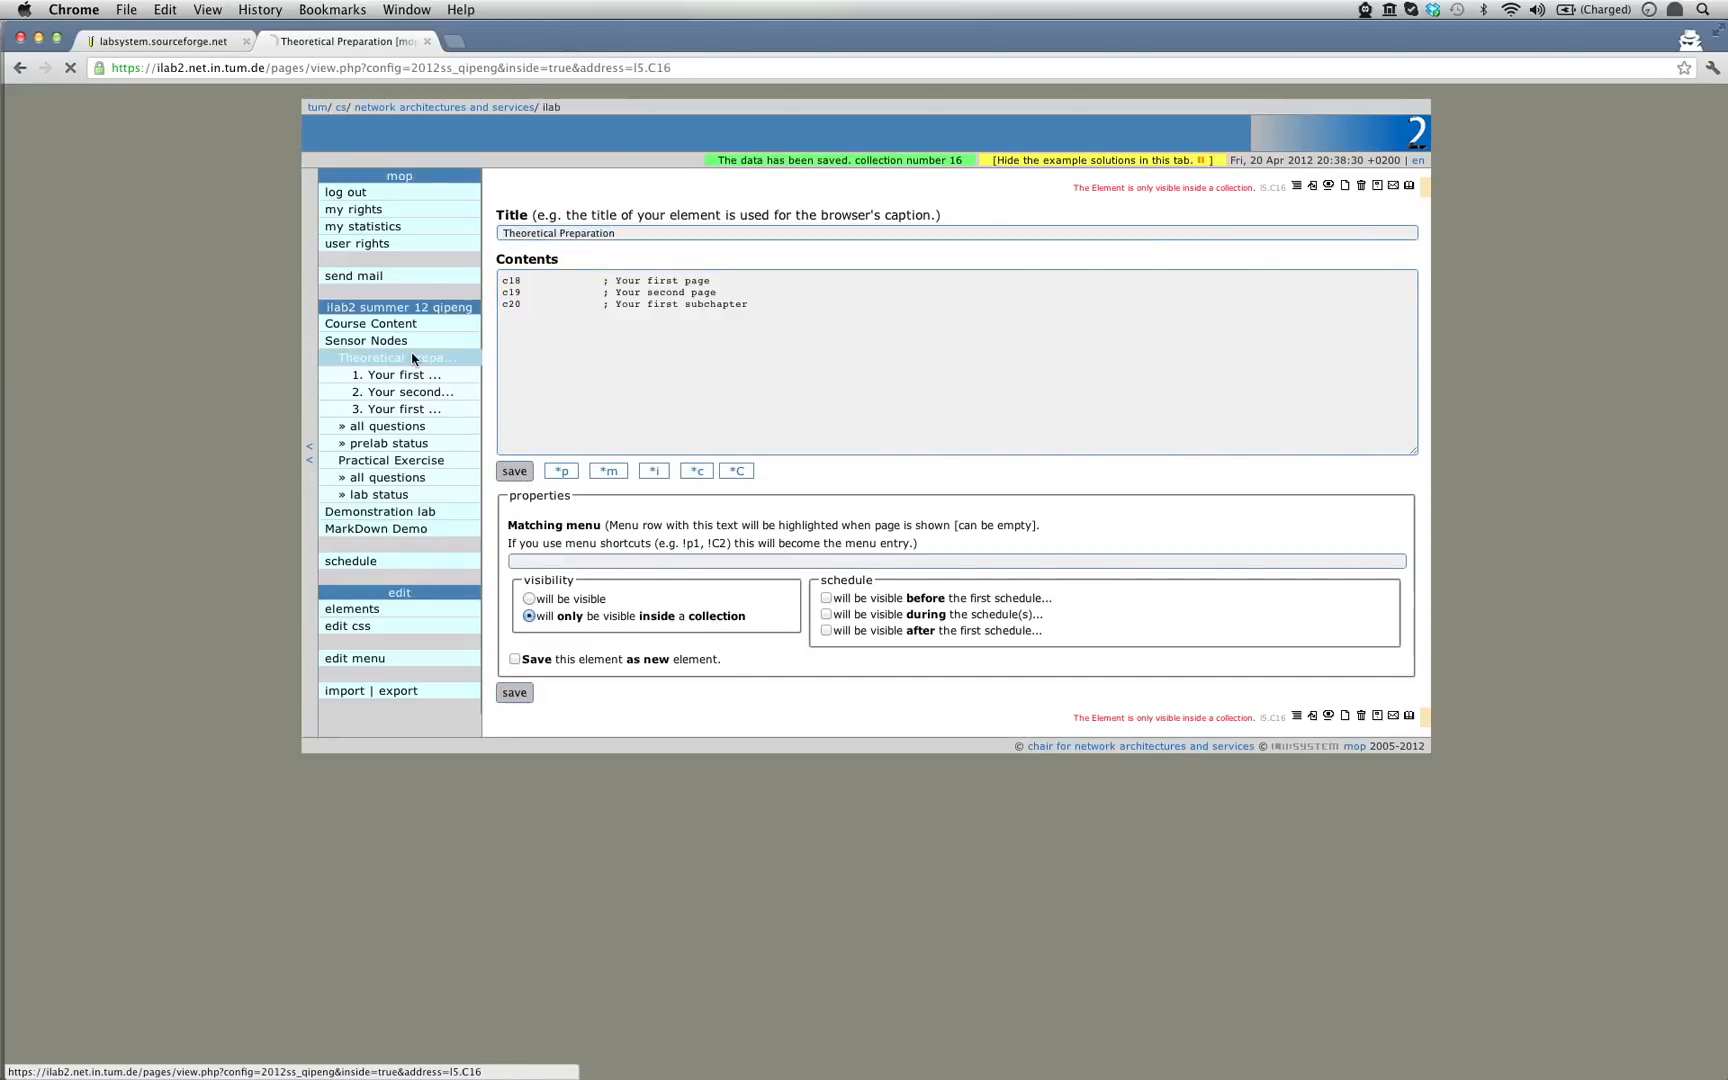
- View the first subchapter, change the c20 entry in the Theoretical Preparation contents to uppercase C20, save and view the collection
{"action": "left_click", "coordinate": [611, 370]}
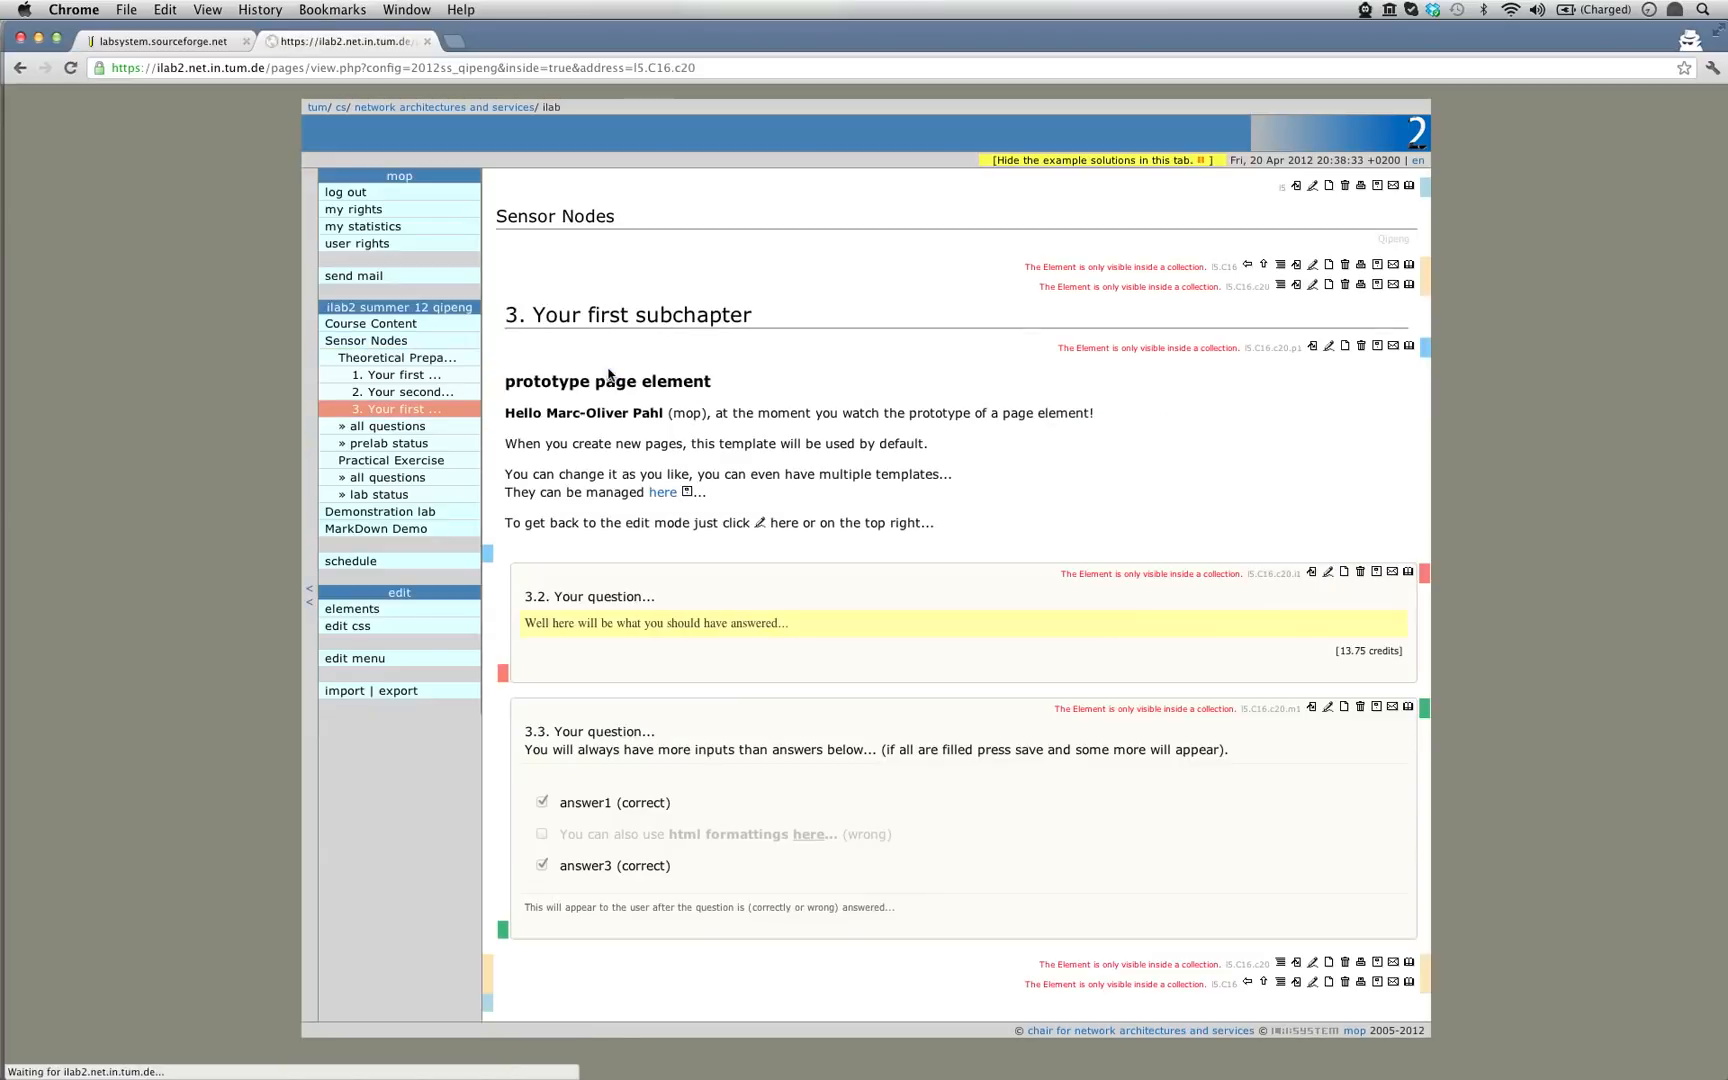
{"action": "left_click", "coordinate": [398, 358]}
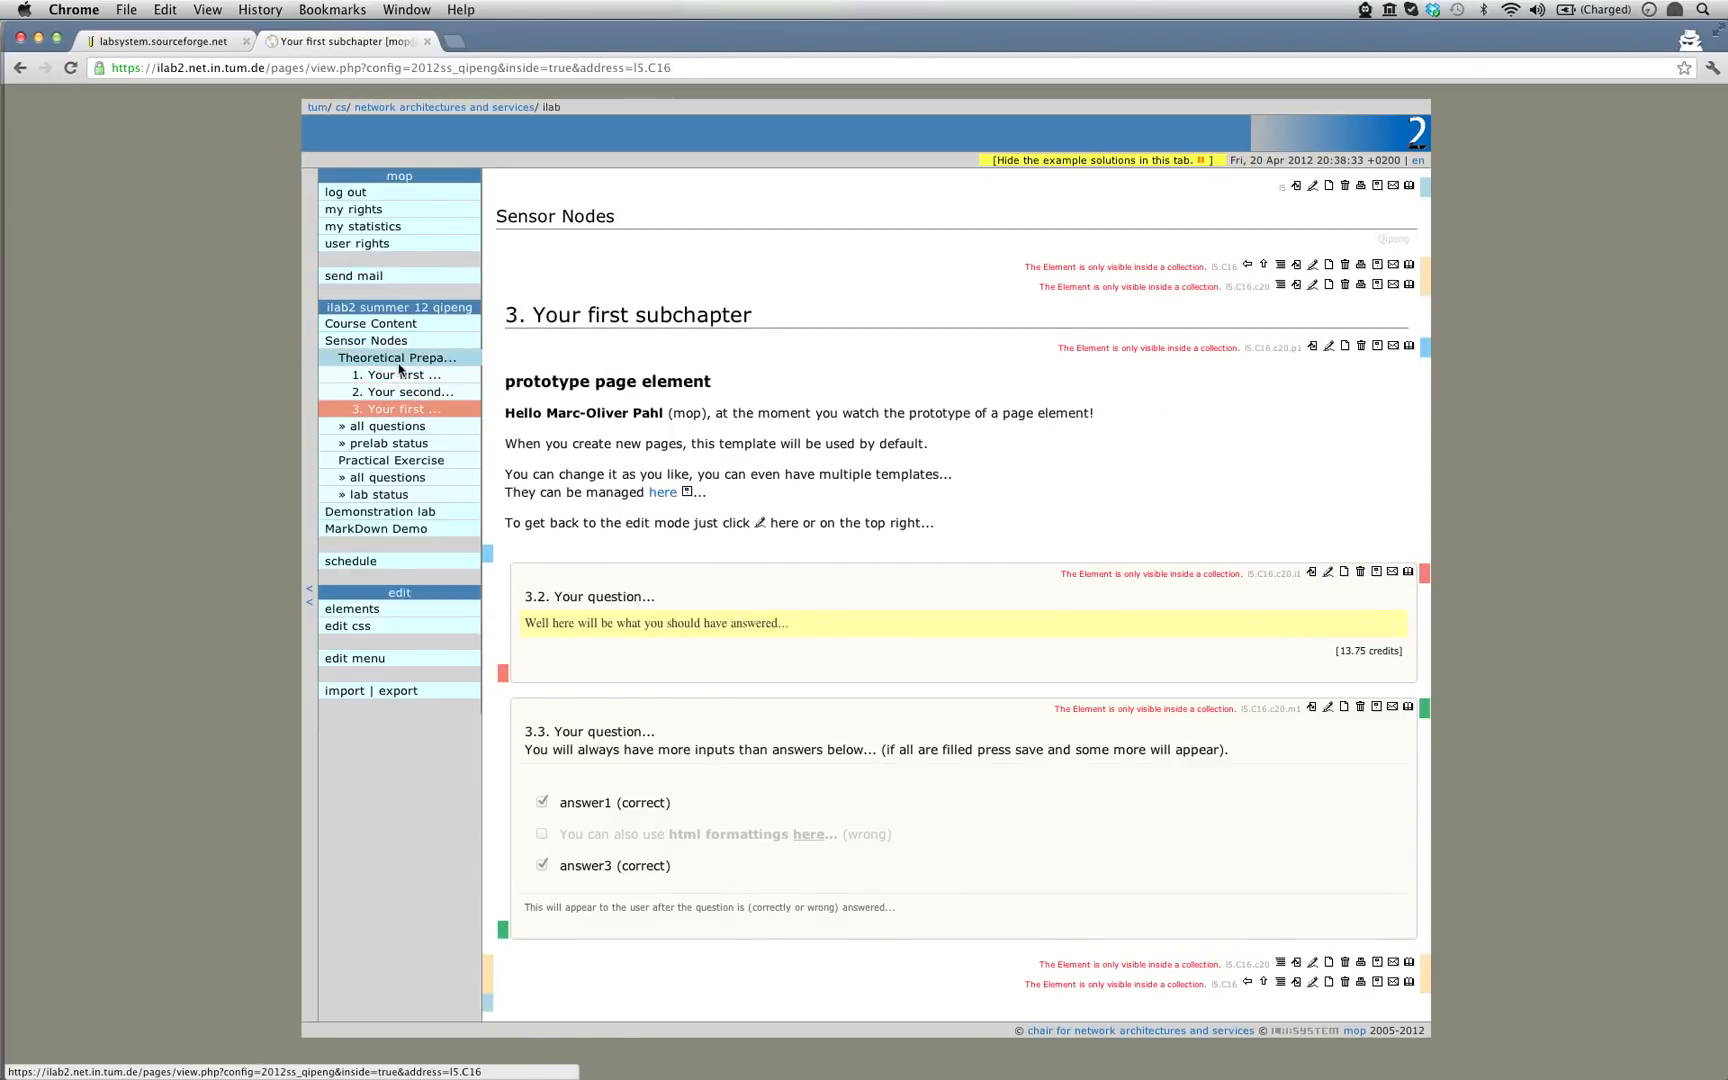
{"action": "left_click", "coordinate": [1312, 265]}
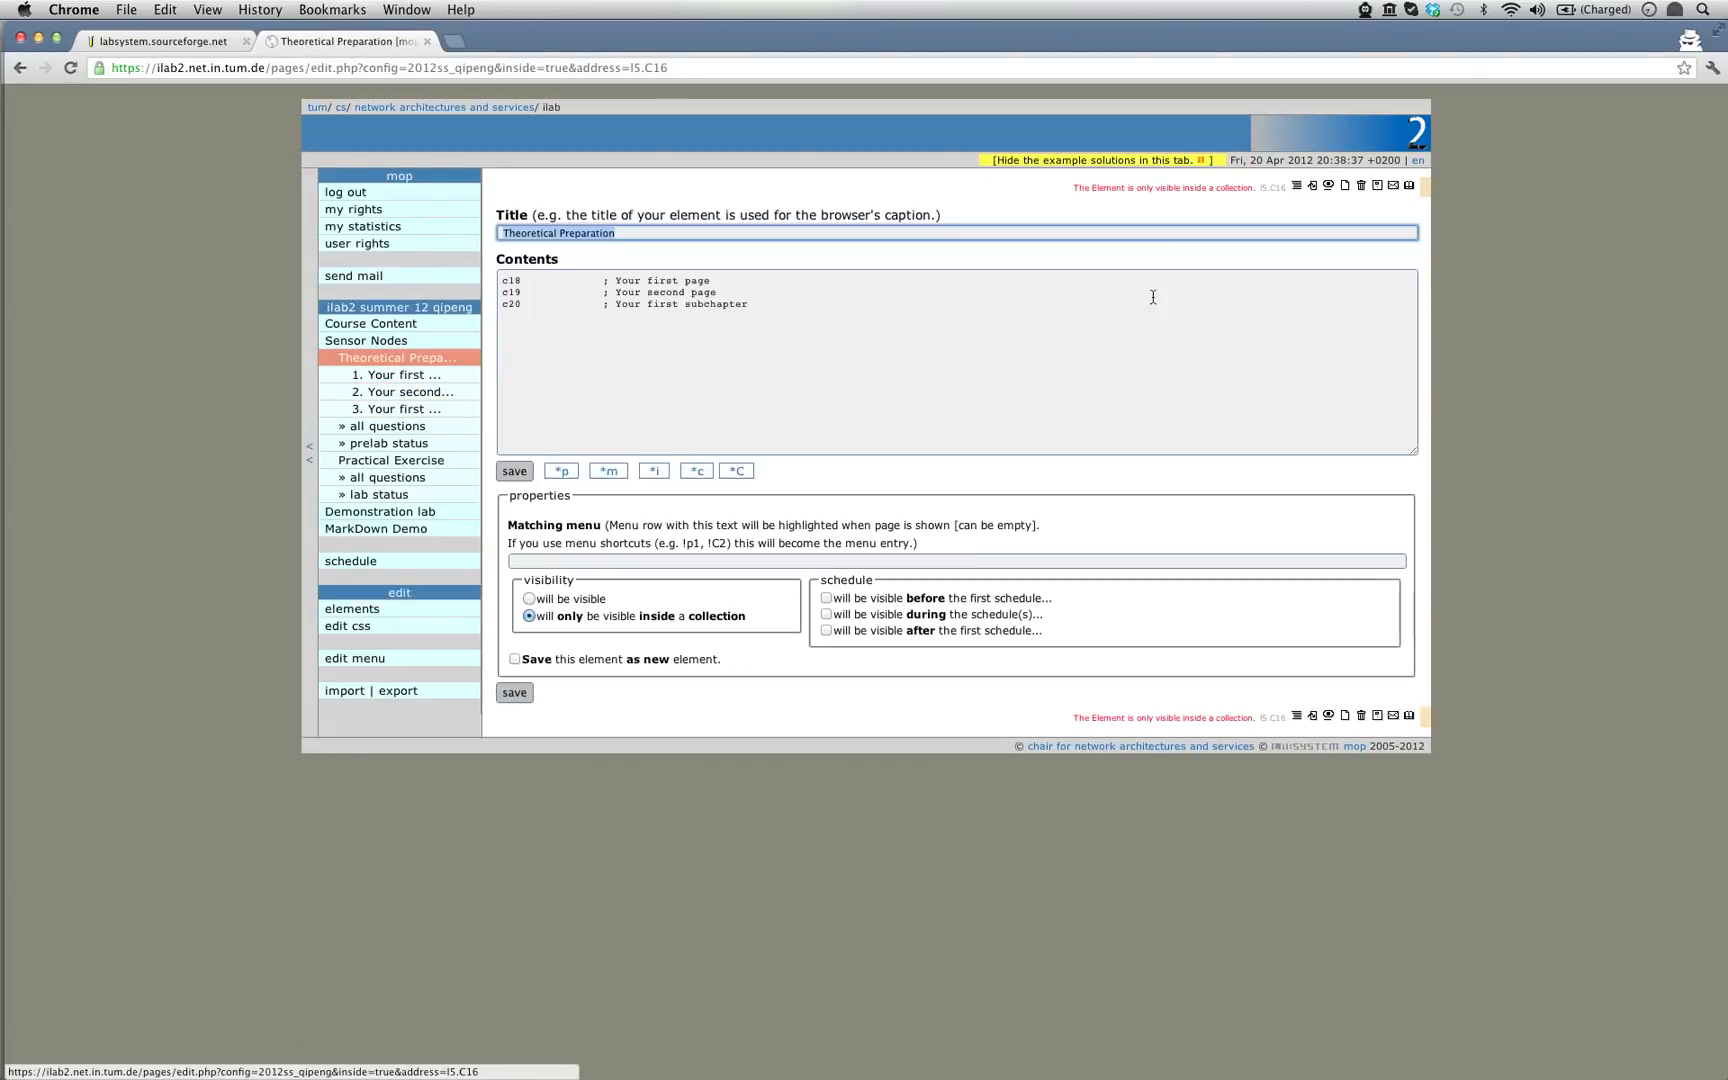
{"action": "left_click", "coordinate": [508, 313]}
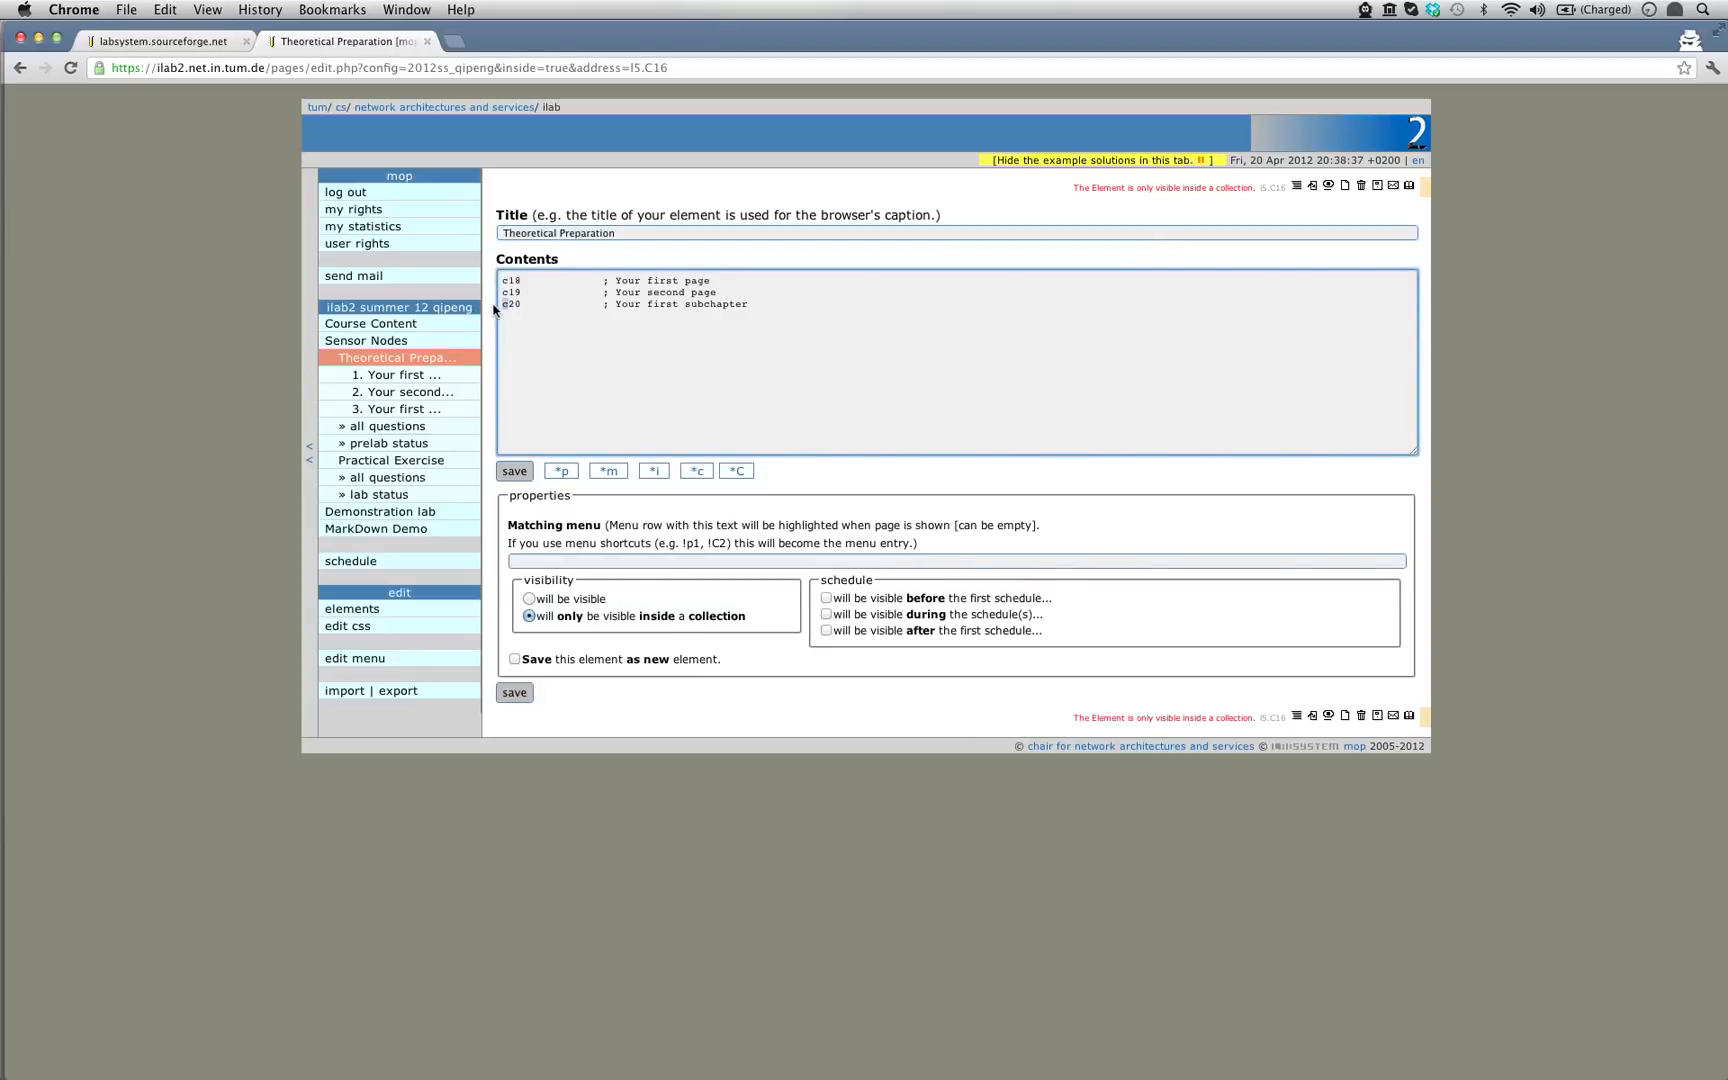
{"action": "left_click", "coordinate": [530, 472]}
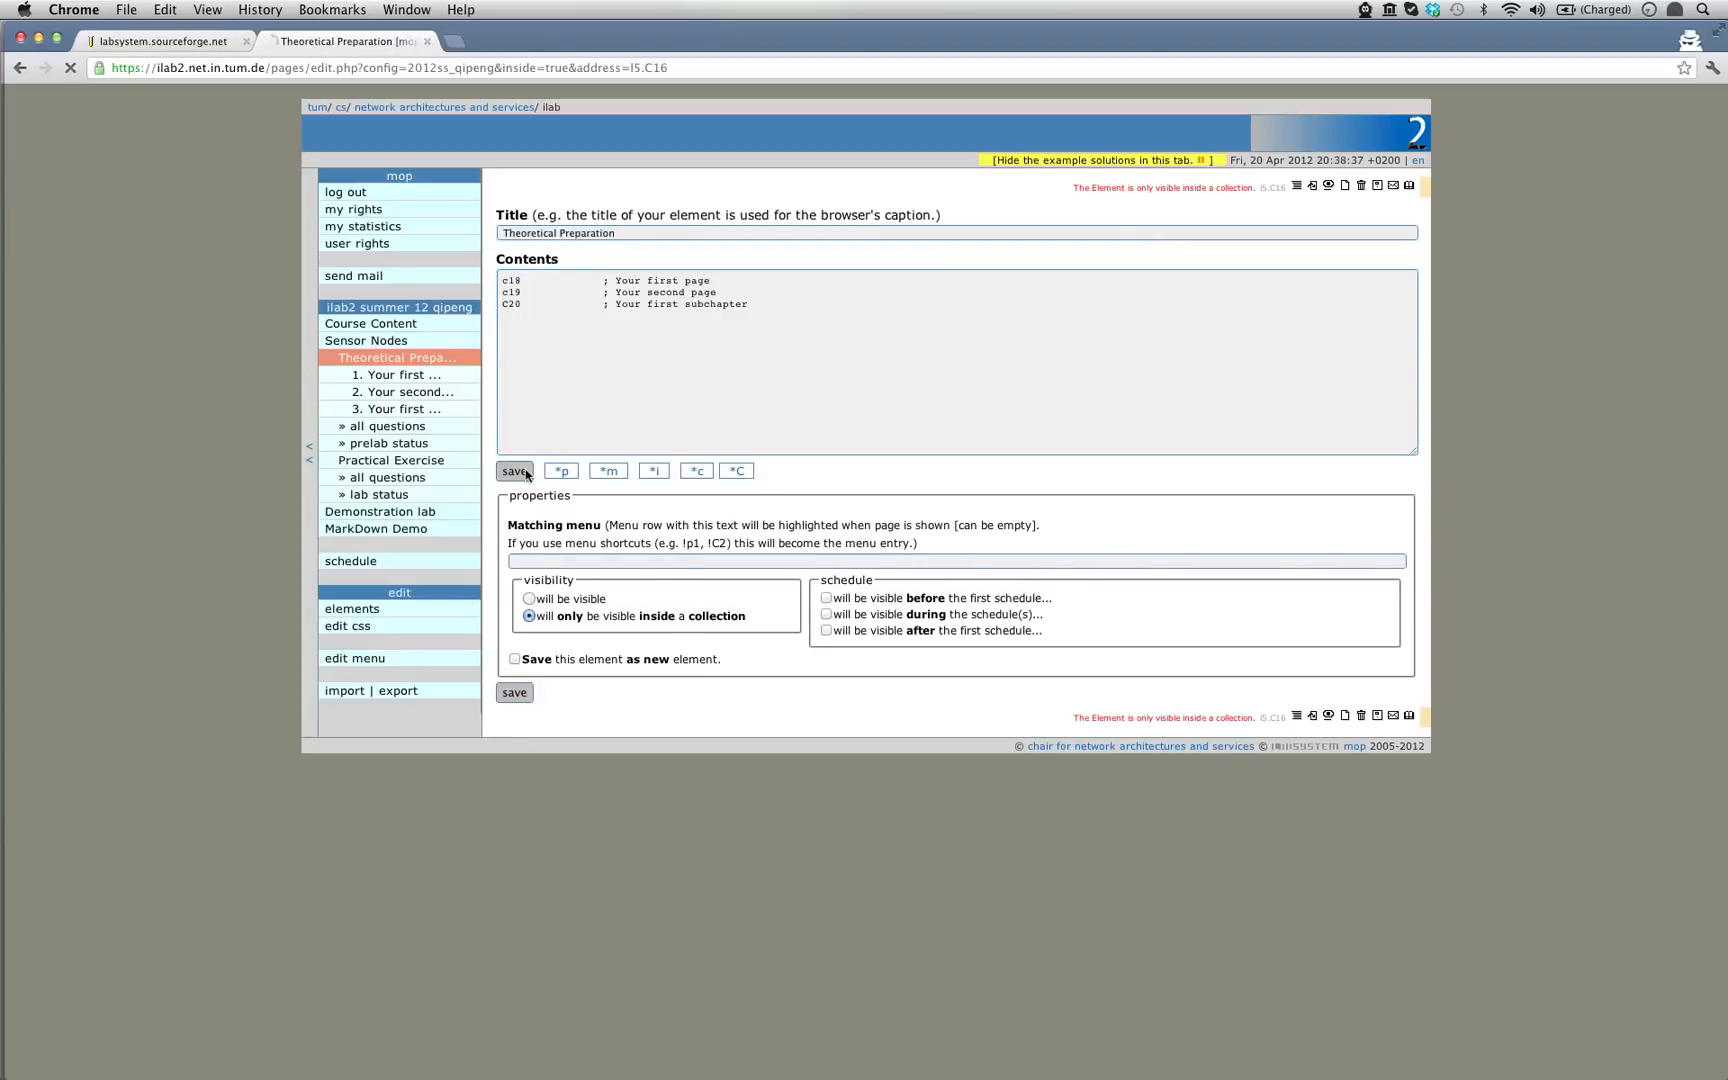
{"action": "left_click", "coordinate": [406, 360]}
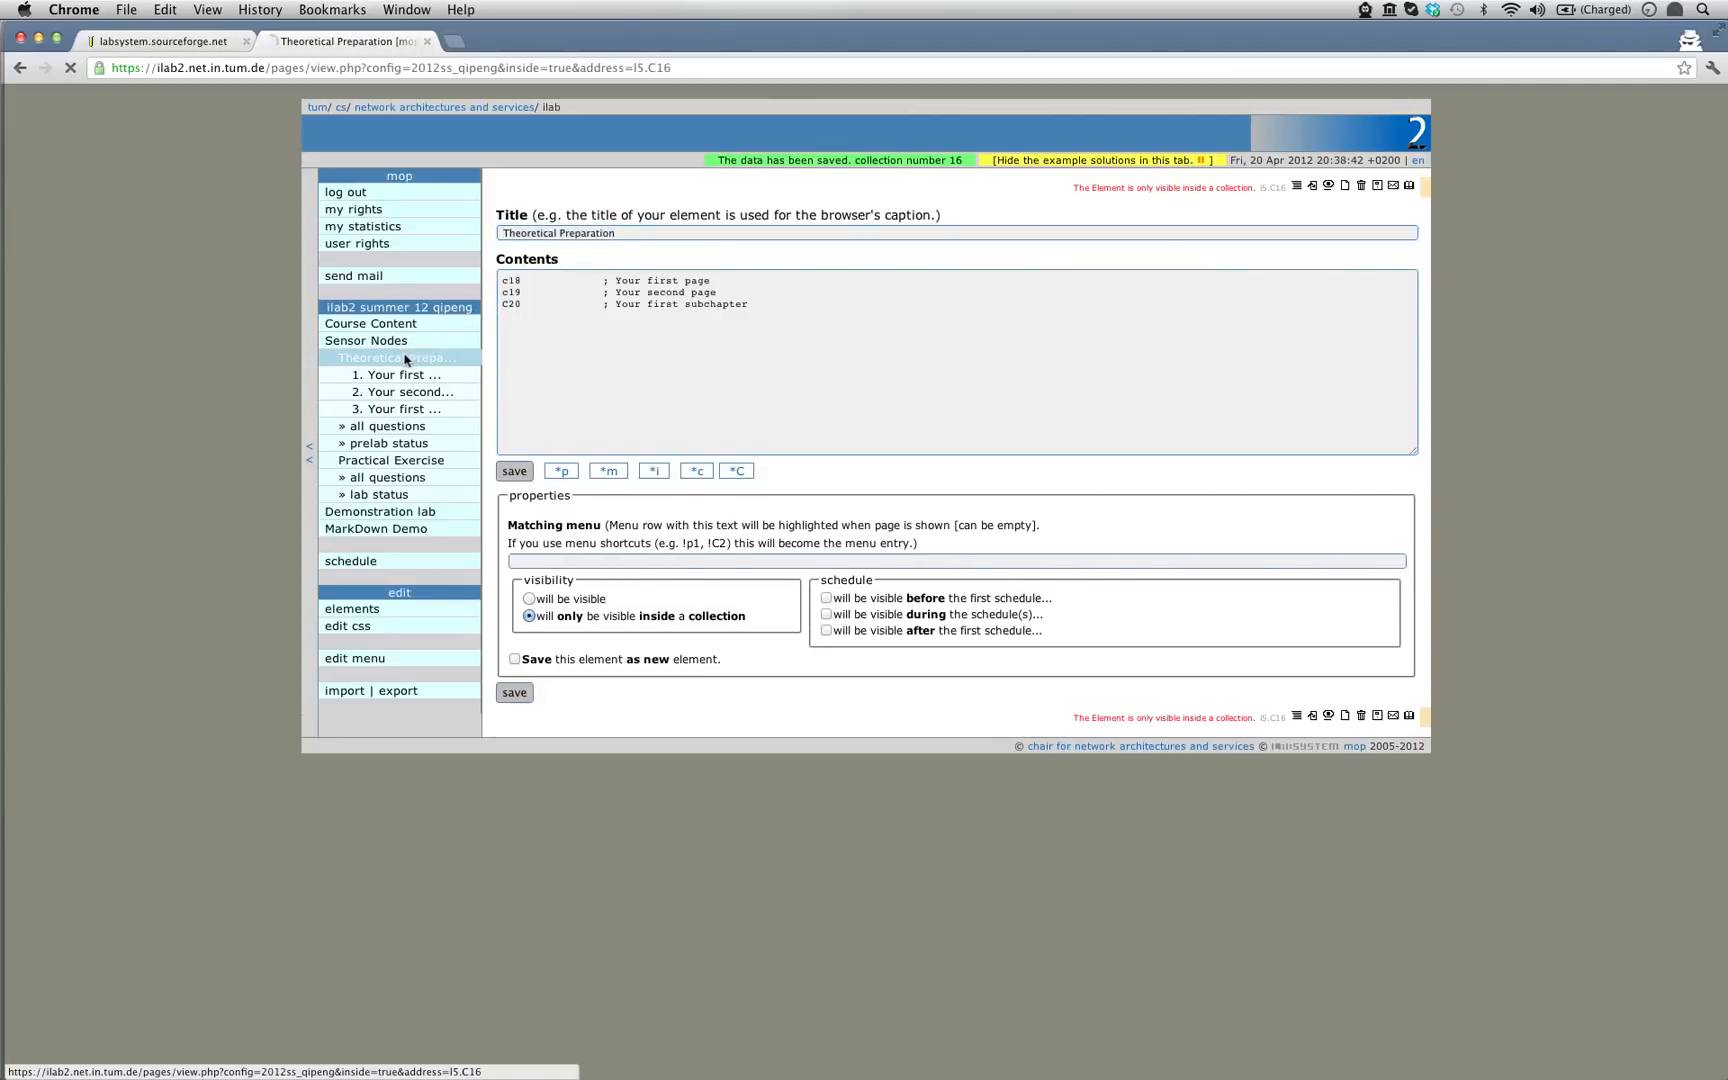
- Page through the first subchapter's elements and return to the Theoretical Preparation overview
{"action": "left_click", "coordinate": [640, 394]}
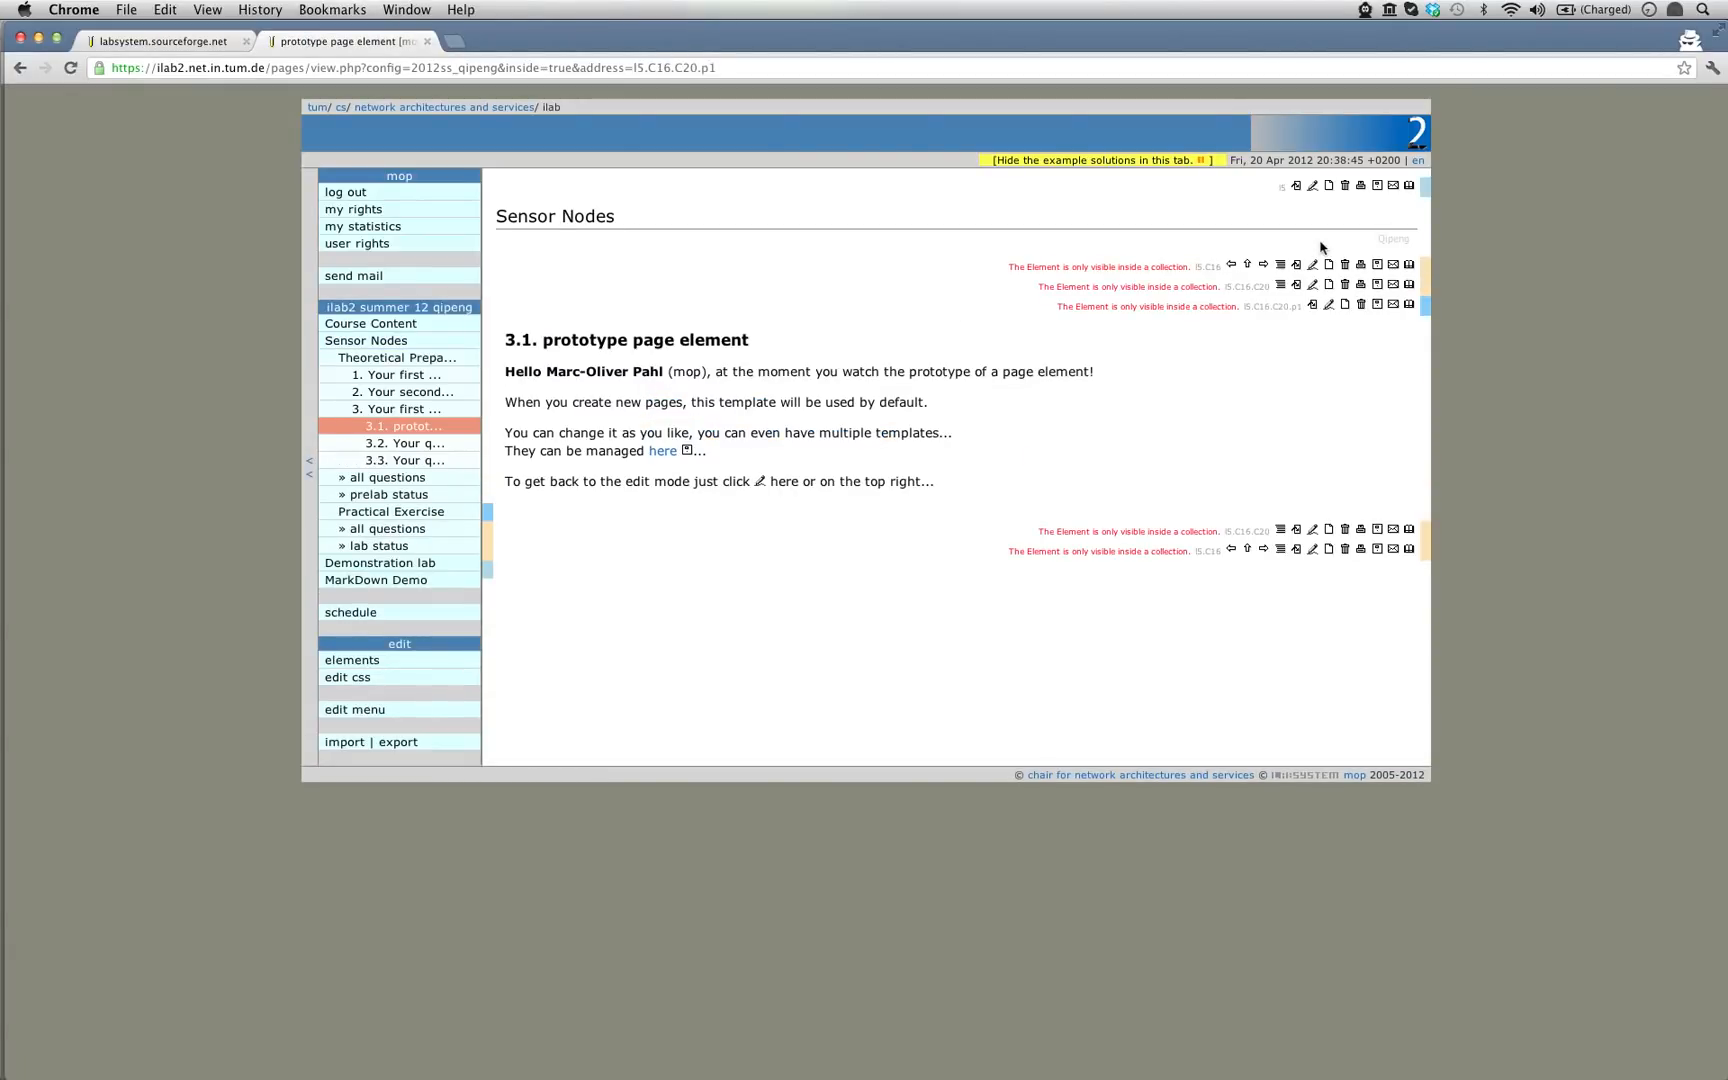
{"action": "left_click", "coordinate": [1263, 265]}
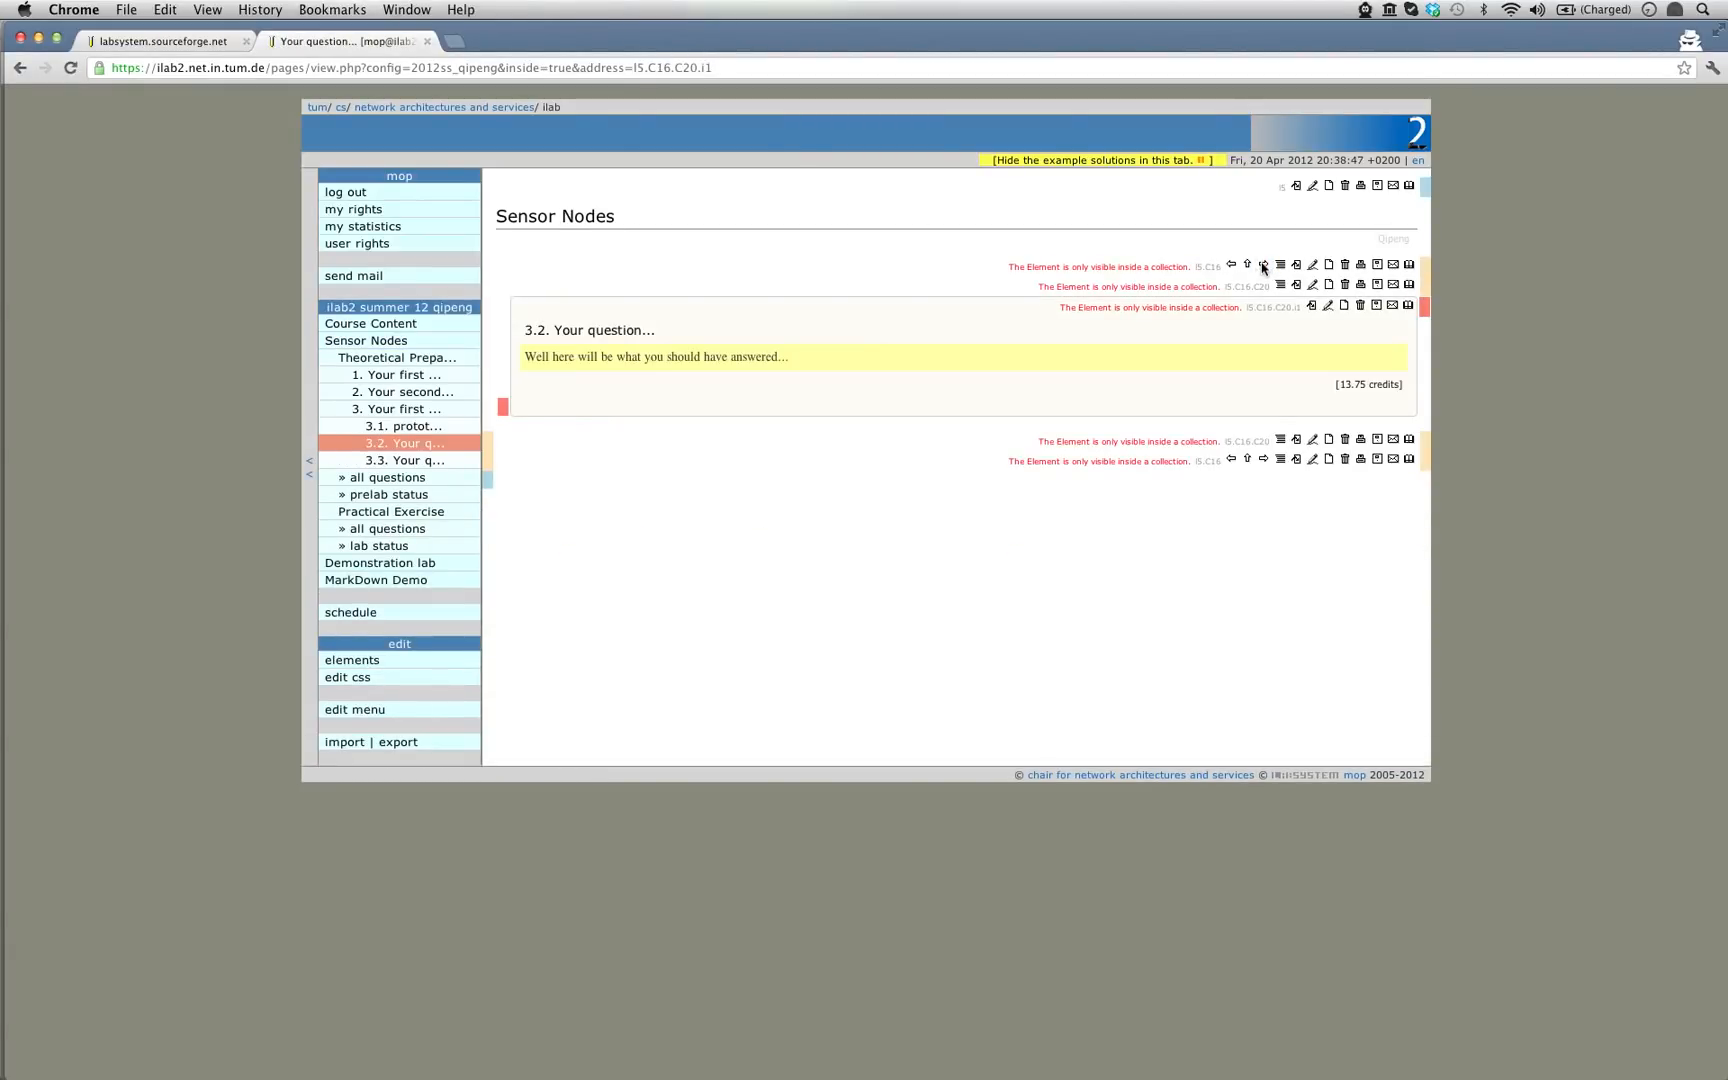
{"action": "left_click", "coordinate": [1231, 266]}
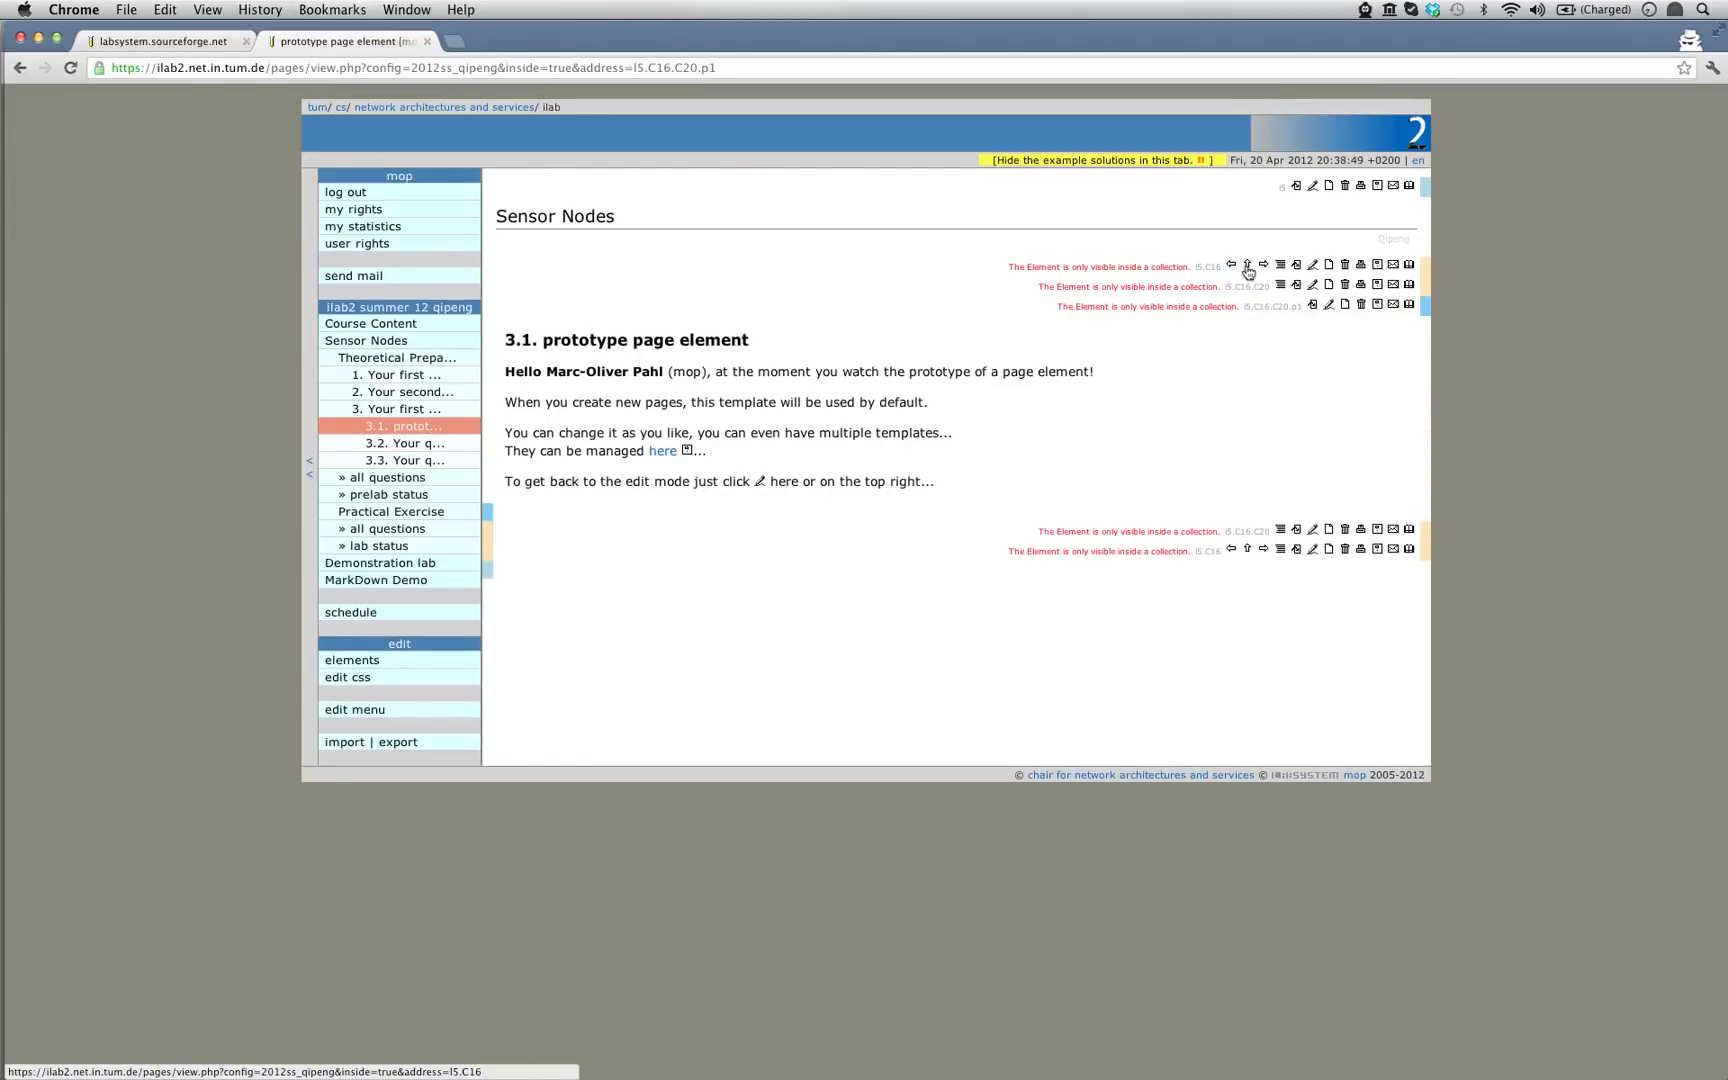
{"action": "left_click", "coordinate": [1247, 265]}
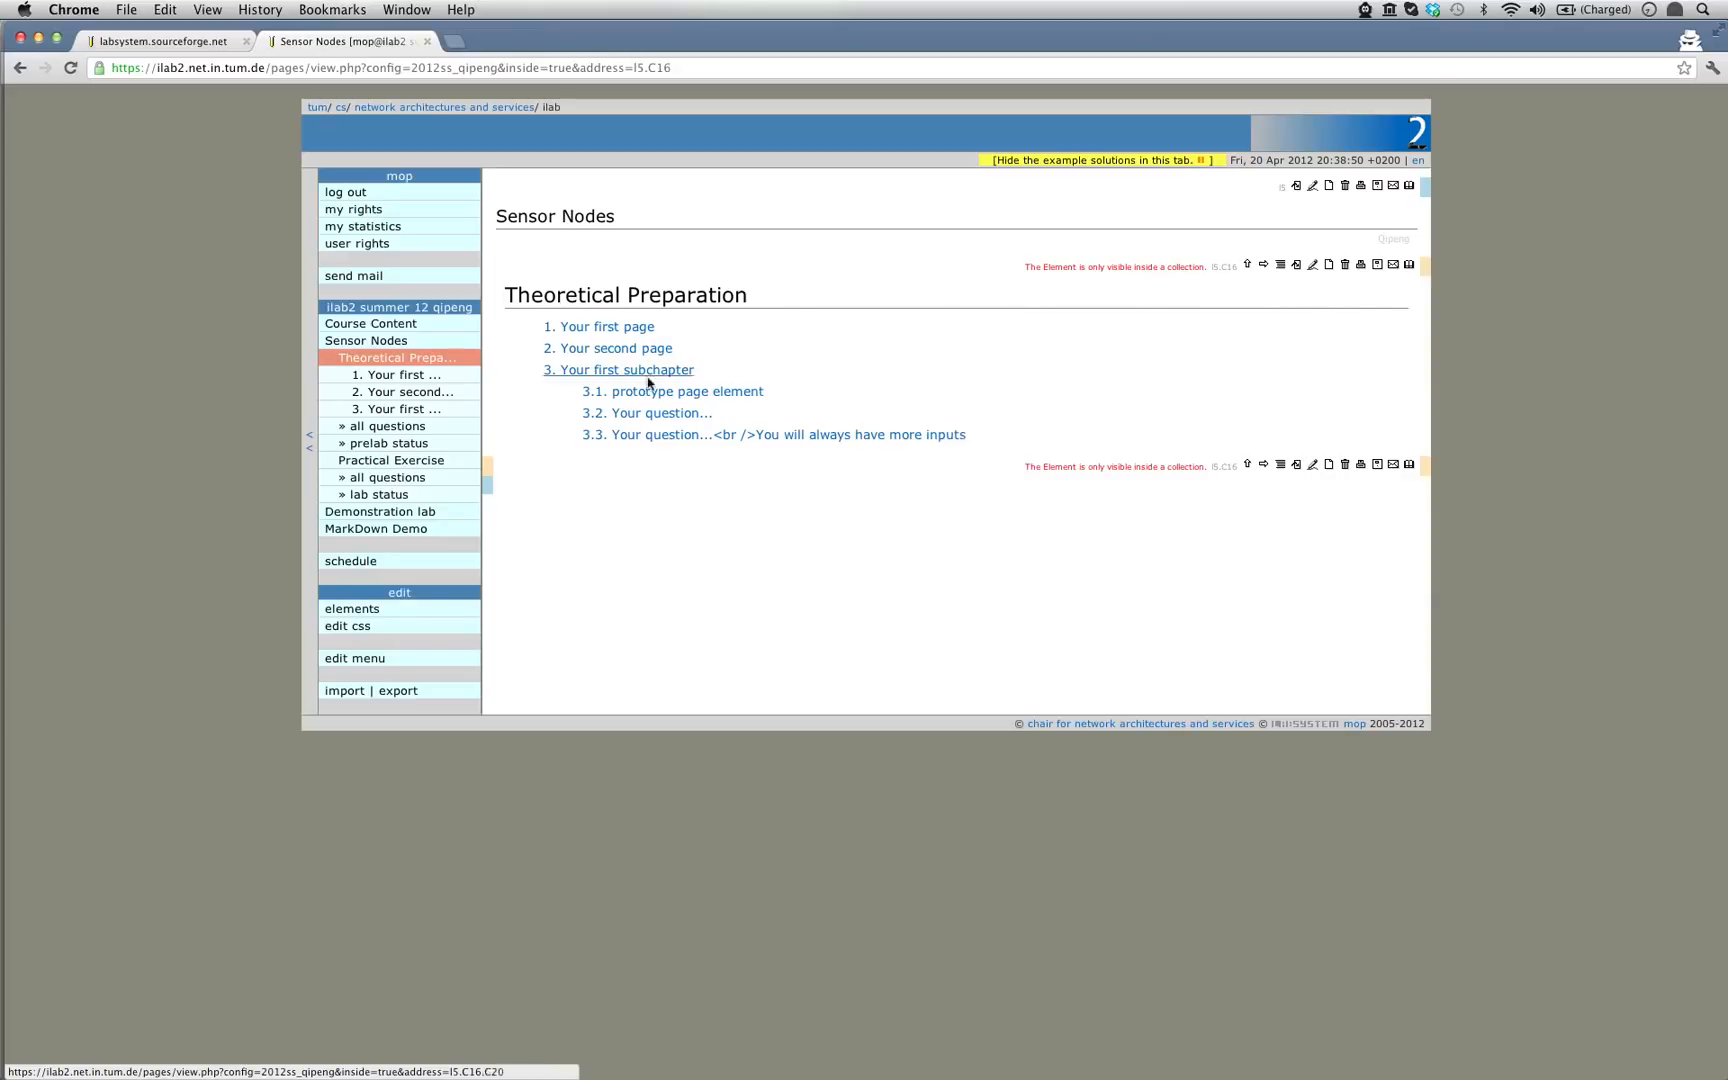
- Examine the element structure of Theoretical Preparation, the element management page and the Sensor Nodes overview
{"action": "left_click", "coordinate": [1280, 266]}
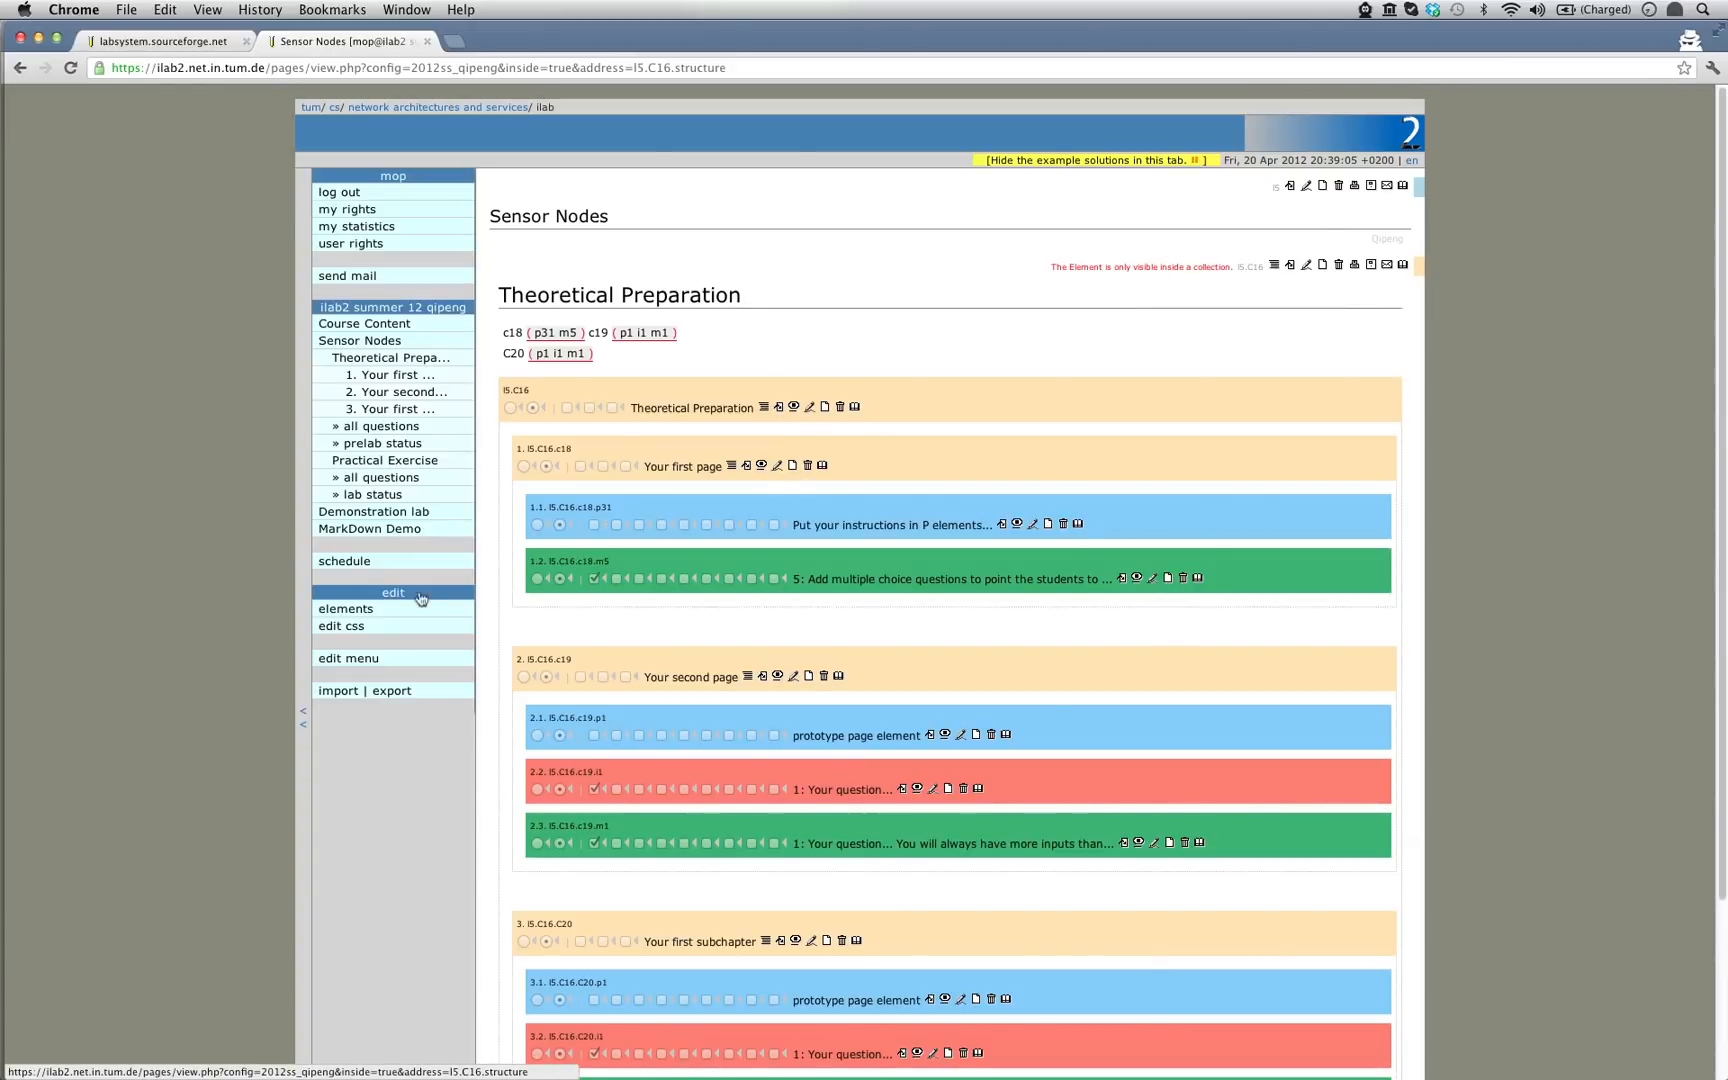
{"action": "left_click", "coordinate": [388, 610]}
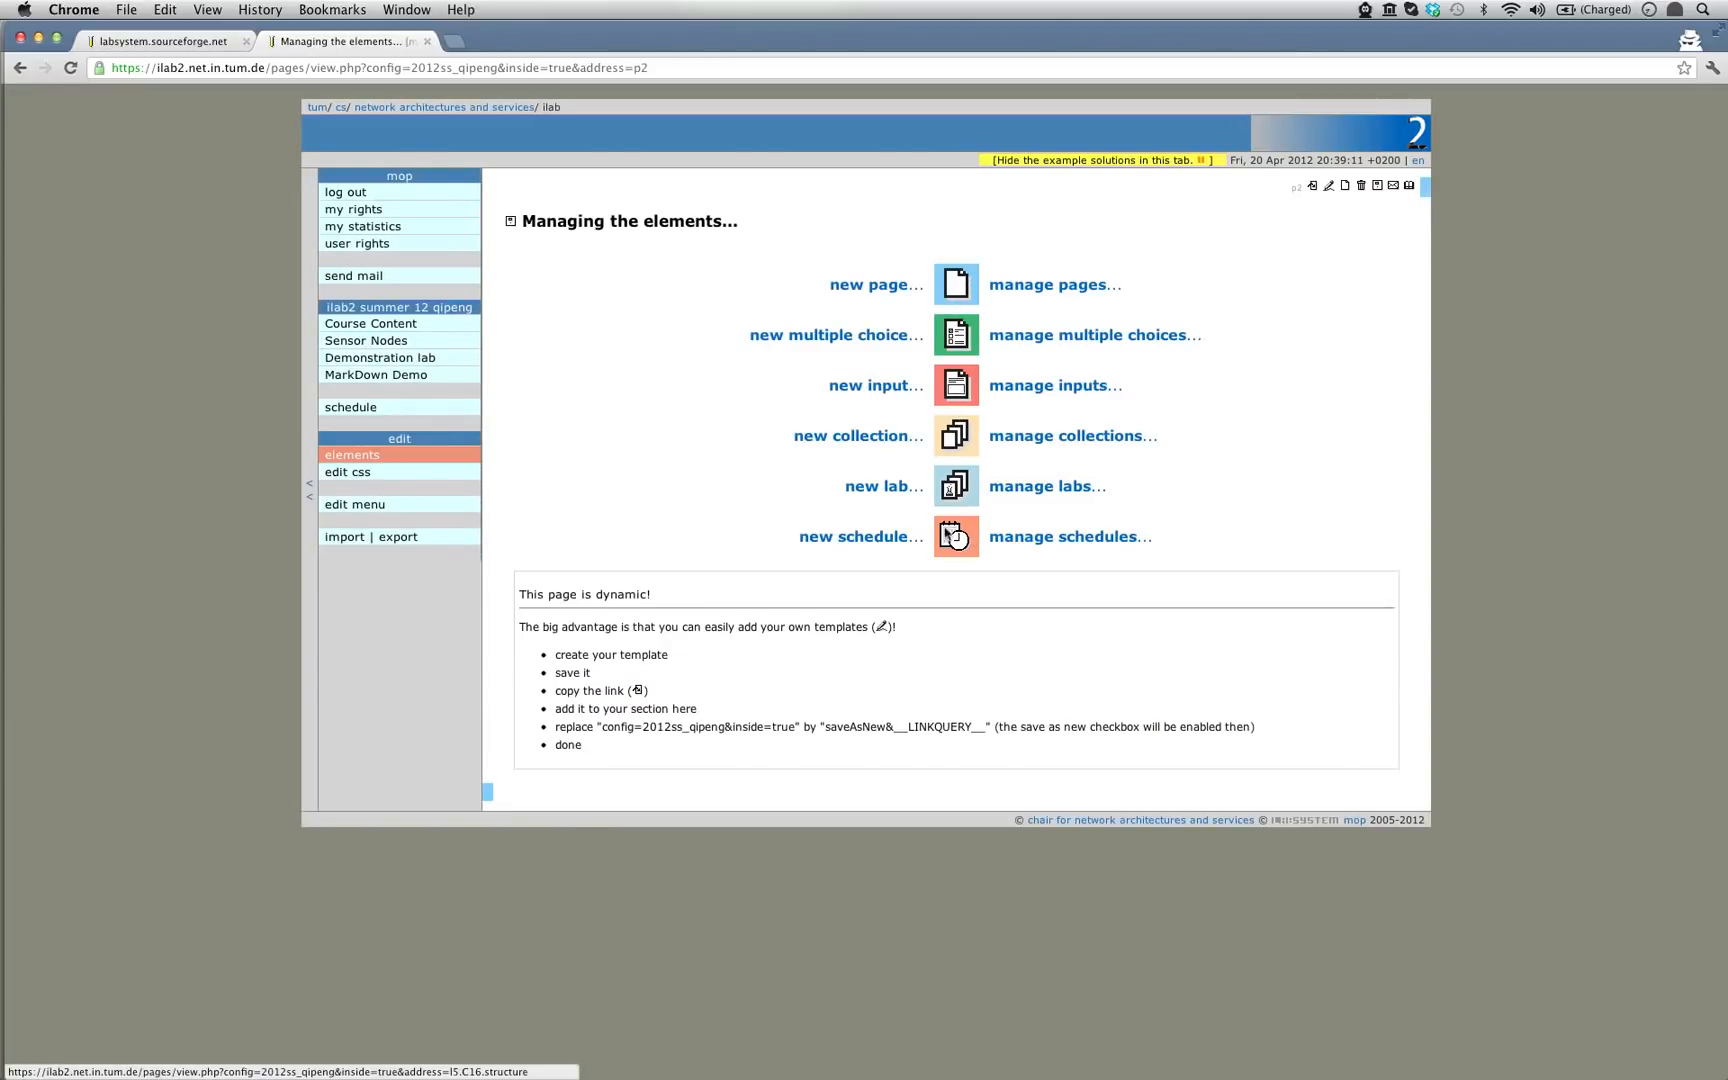
{"action": "left_click", "coordinate": [18, 74]}
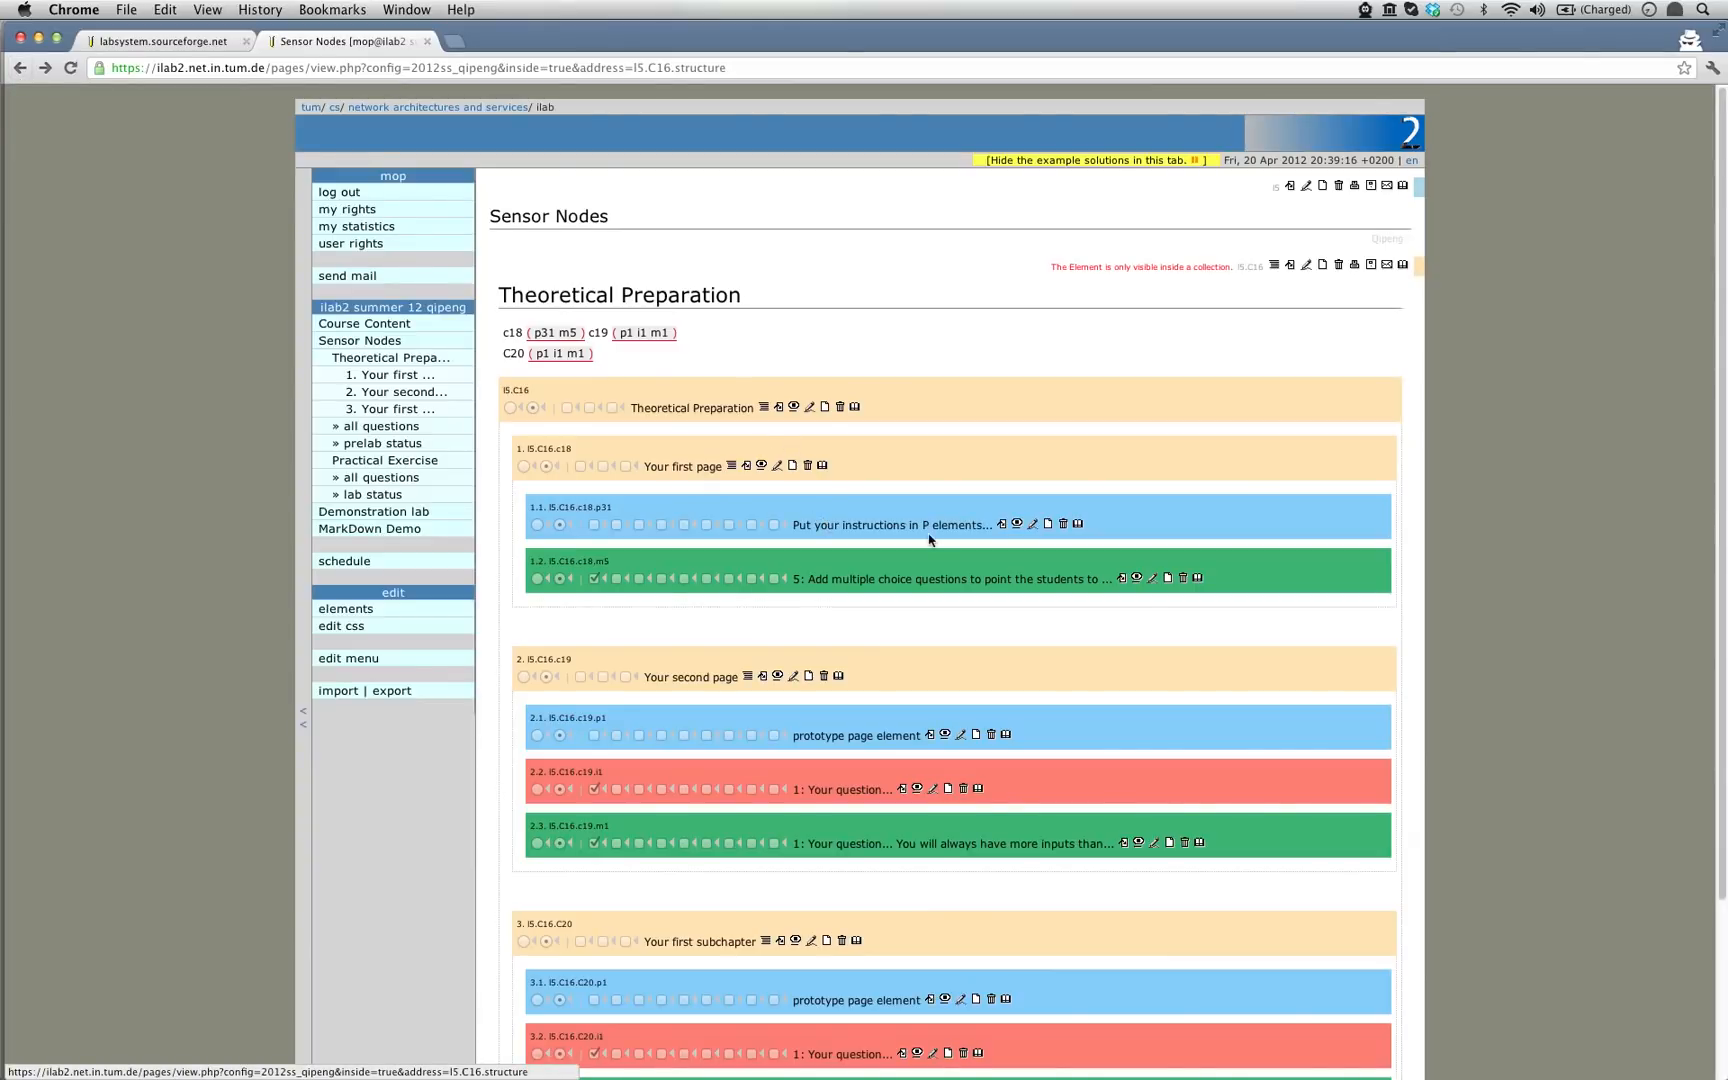
{"action": "scroll", "coordinate": [929, 540], "scroll_direction": "down", "scroll_amount": 5}
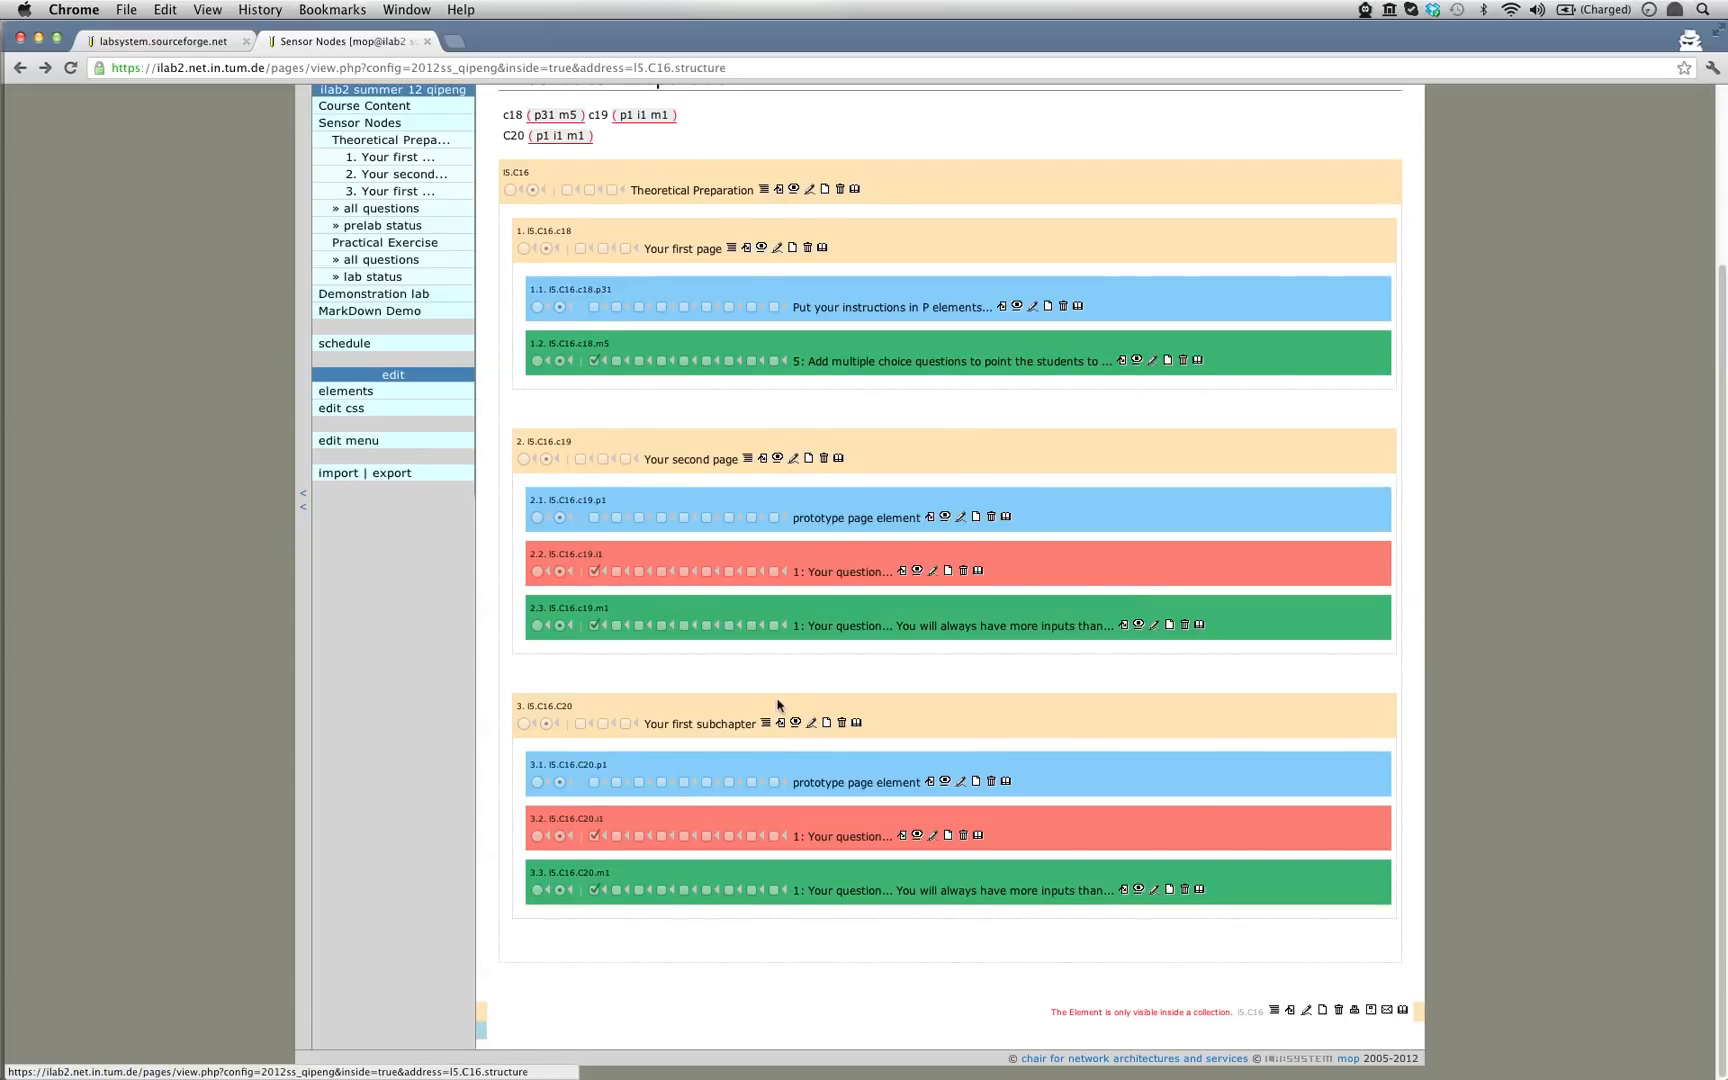
{"action": "scroll", "coordinate": [776, 701], "scroll_direction": "up", "scroll_amount": 1}
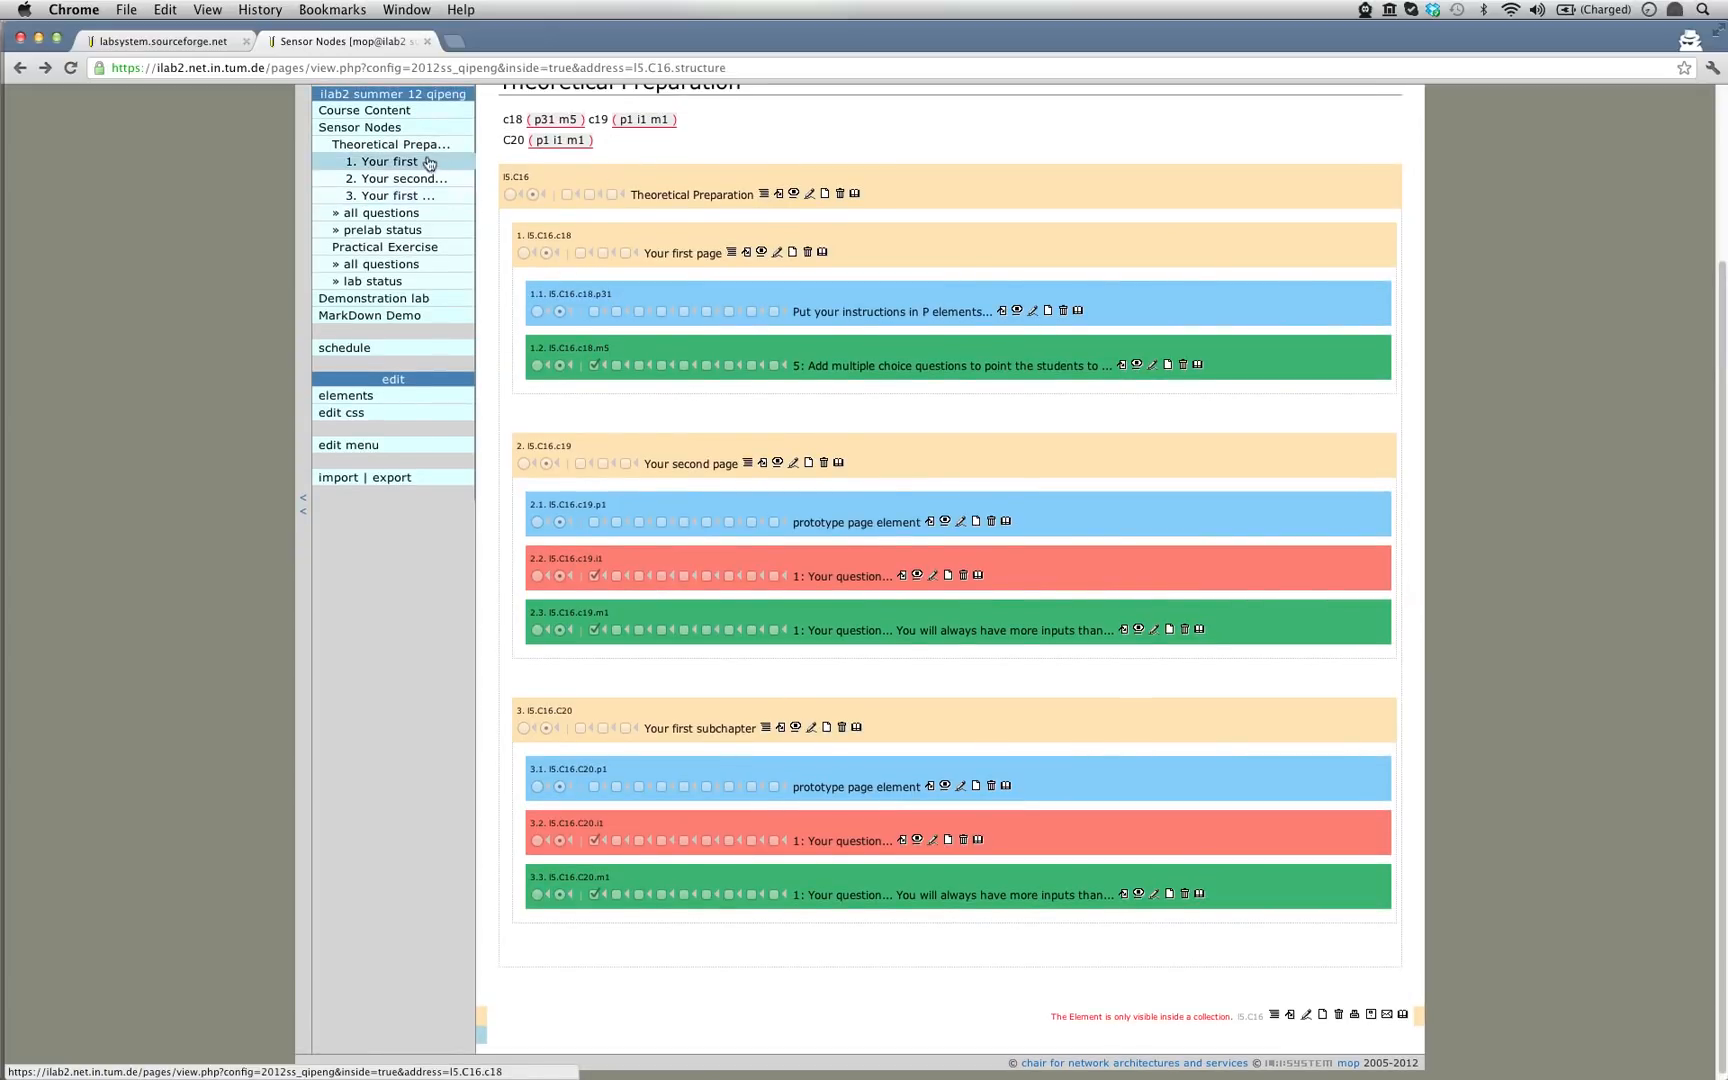
{"action": "left_click", "coordinate": [392, 130]}
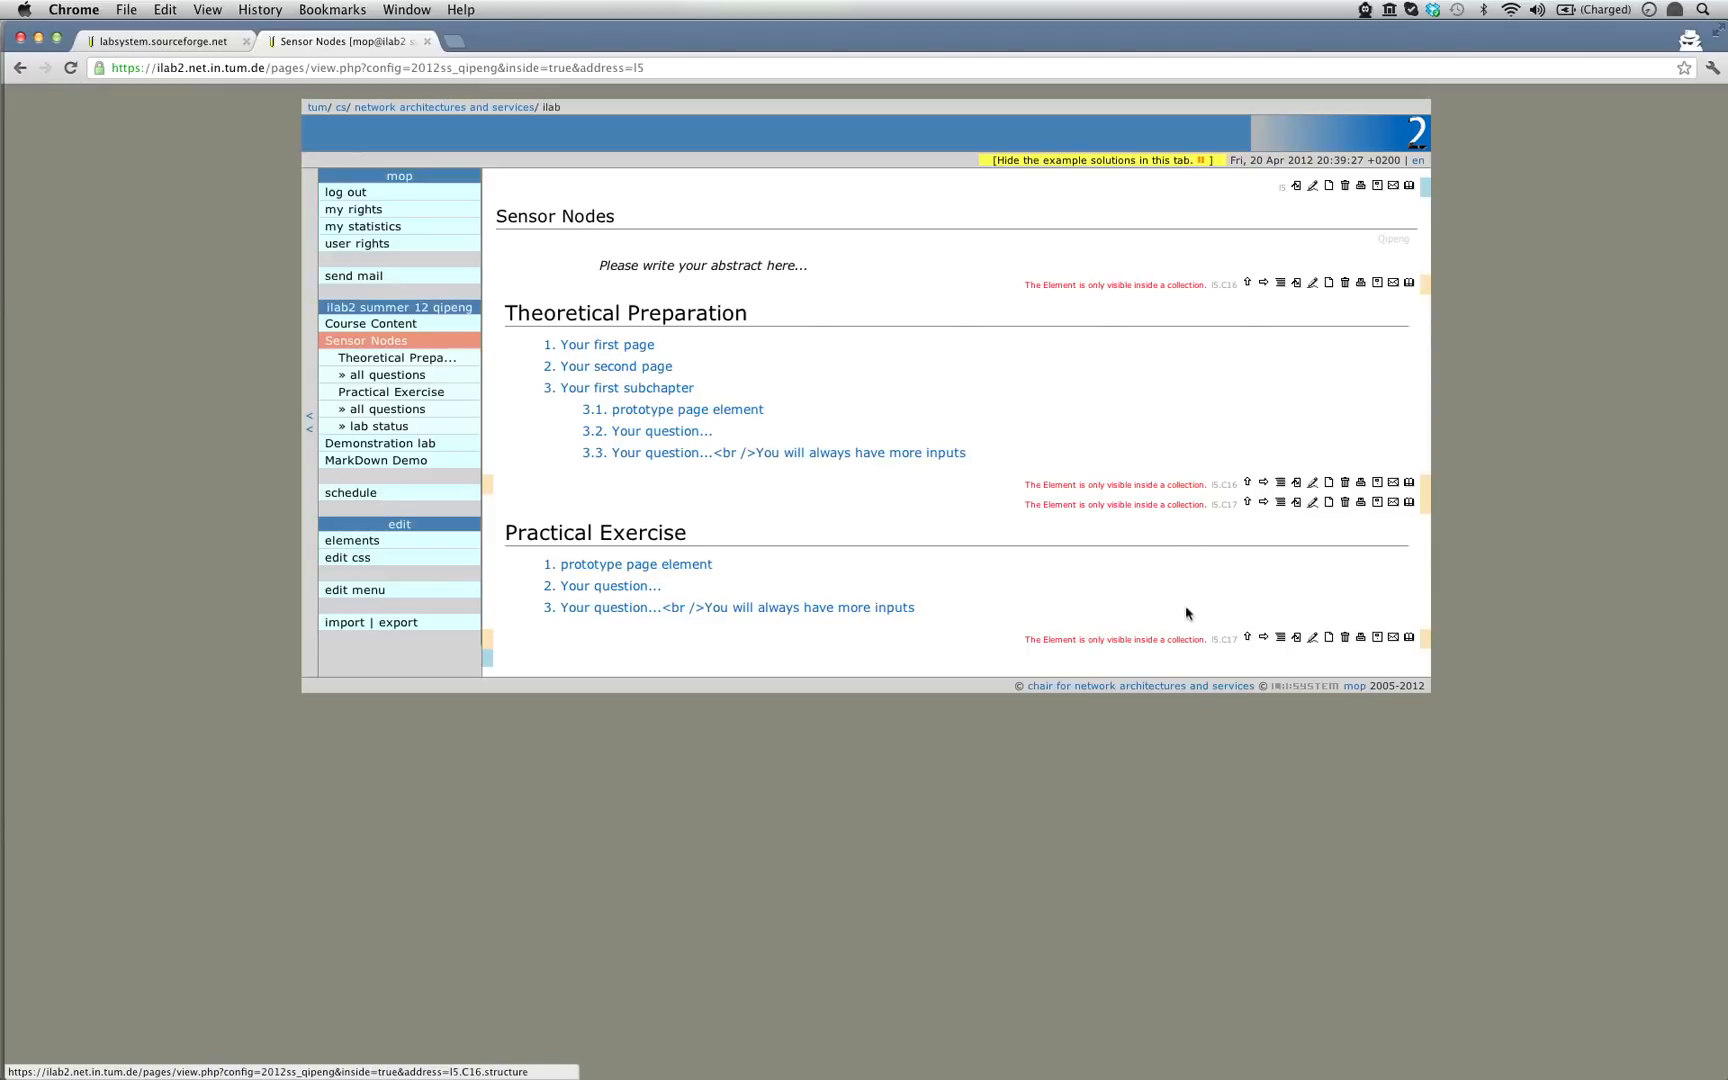
{"action": "double_click", "coordinate": [1228, 484]}
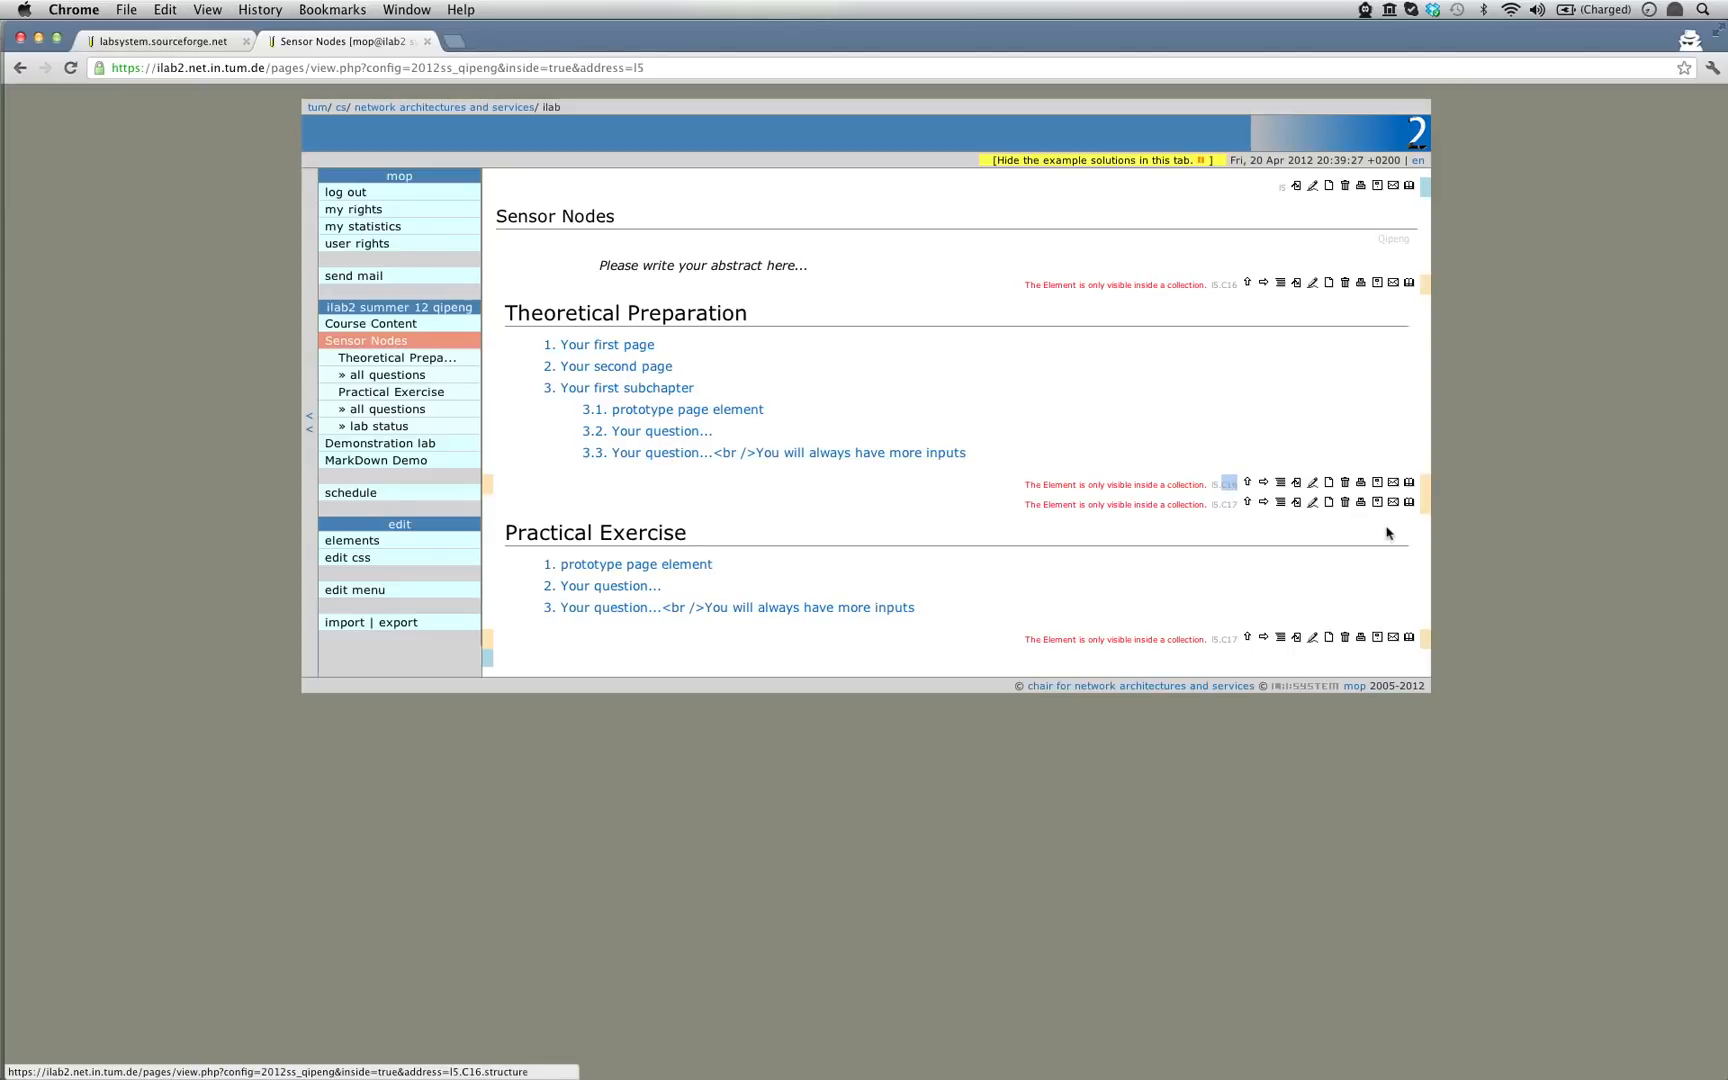
- Insert a new sub-collection into Practical Exercise, remove the p1, i1 and m1 entries from its contents and save
{"action": "left_click", "coordinate": [1280, 502]}
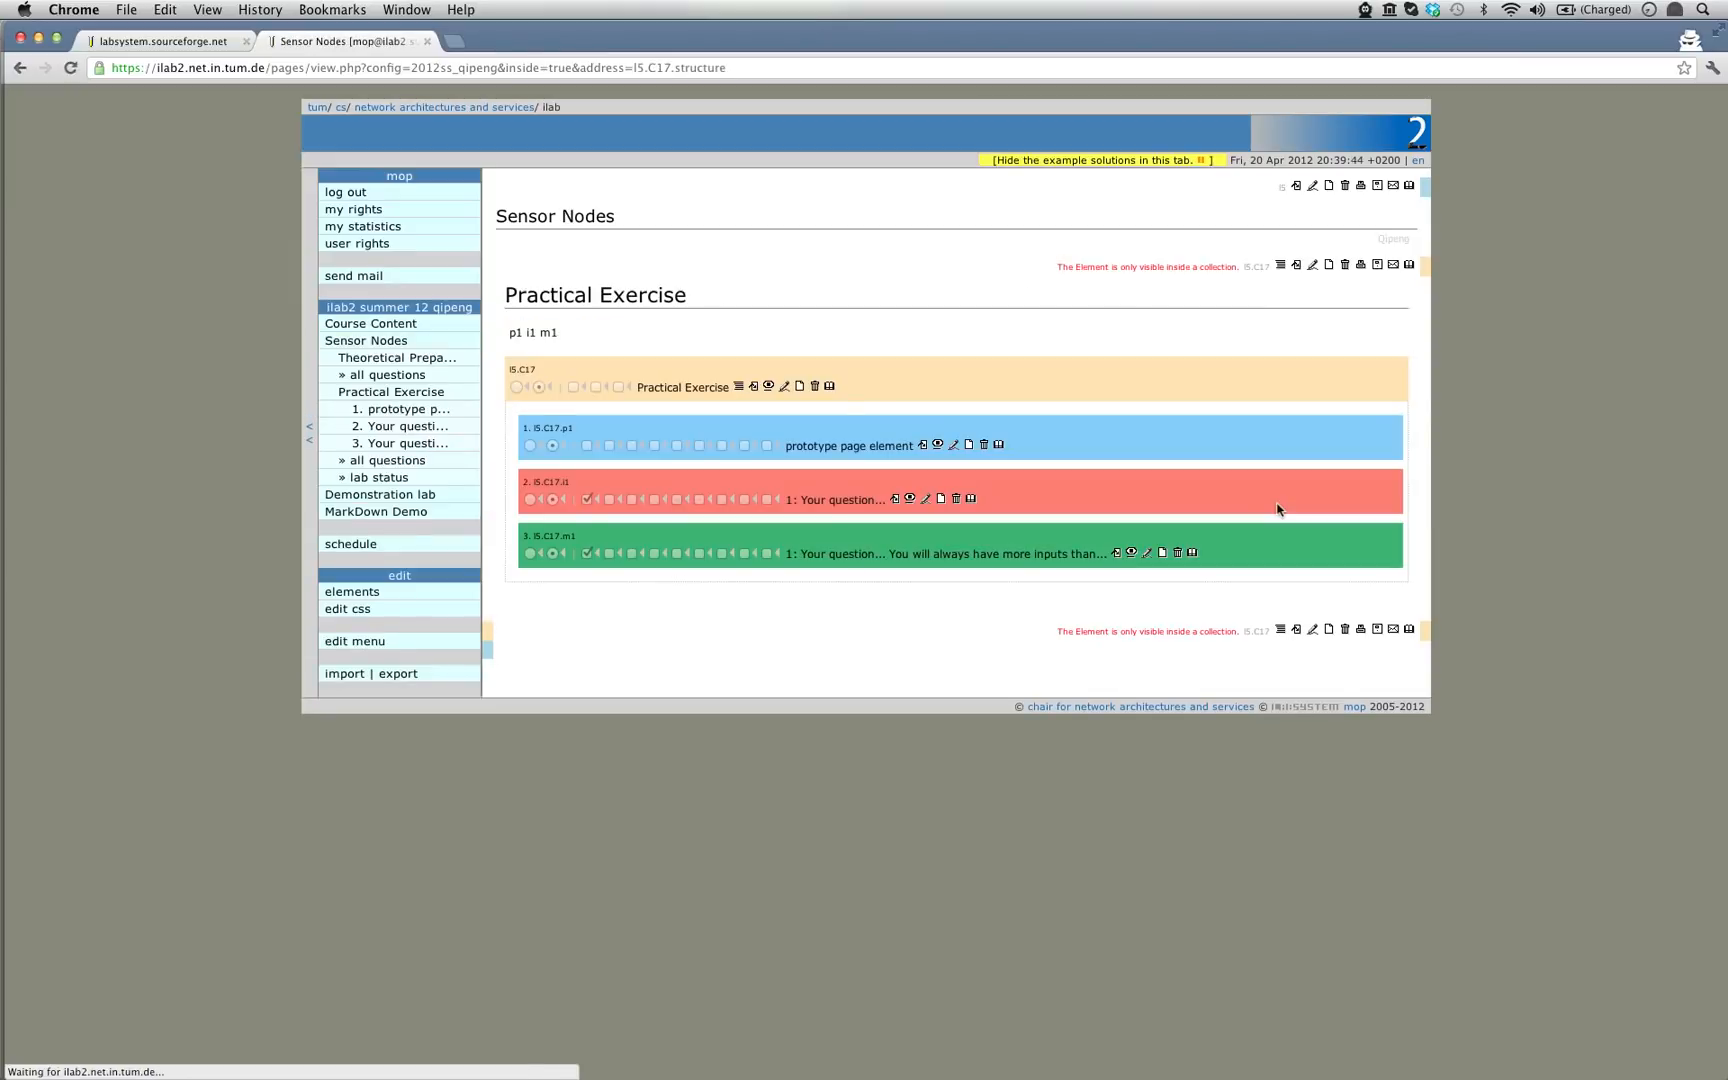
{"action": "left_click", "coordinate": [1313, 267]}
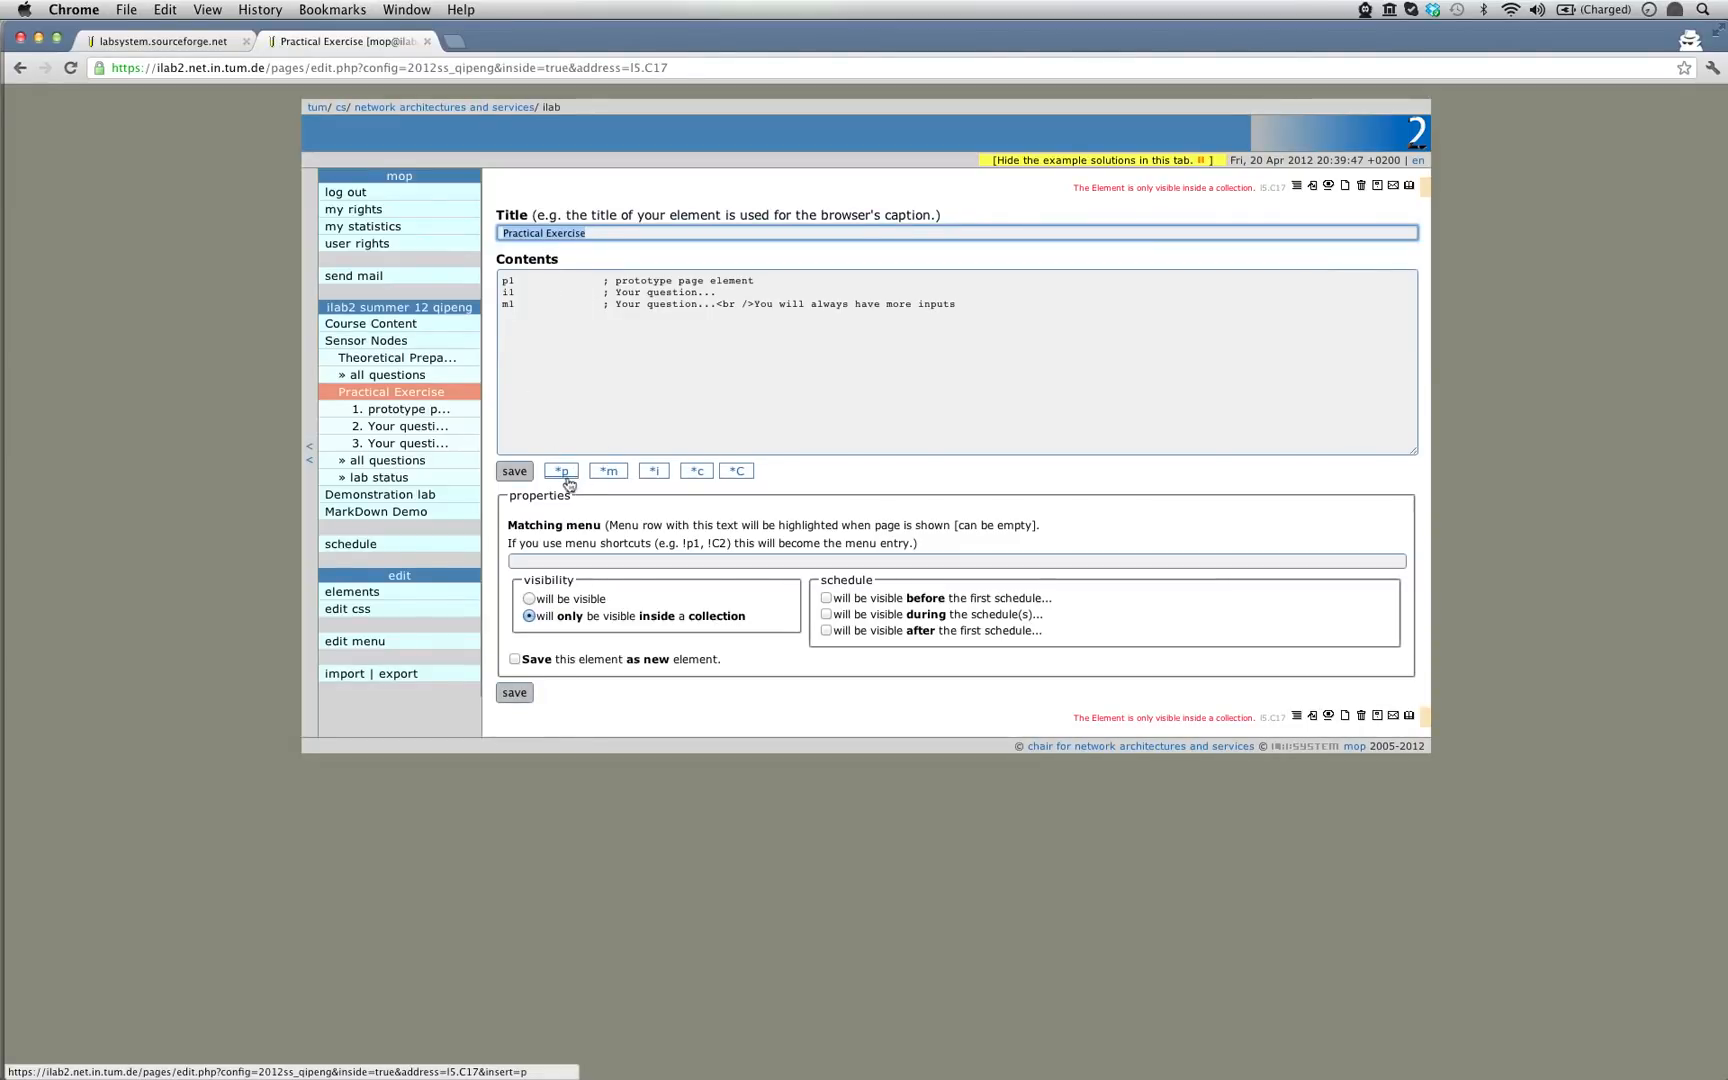
{"action": "left_click", "coordinate": [697, 471]}
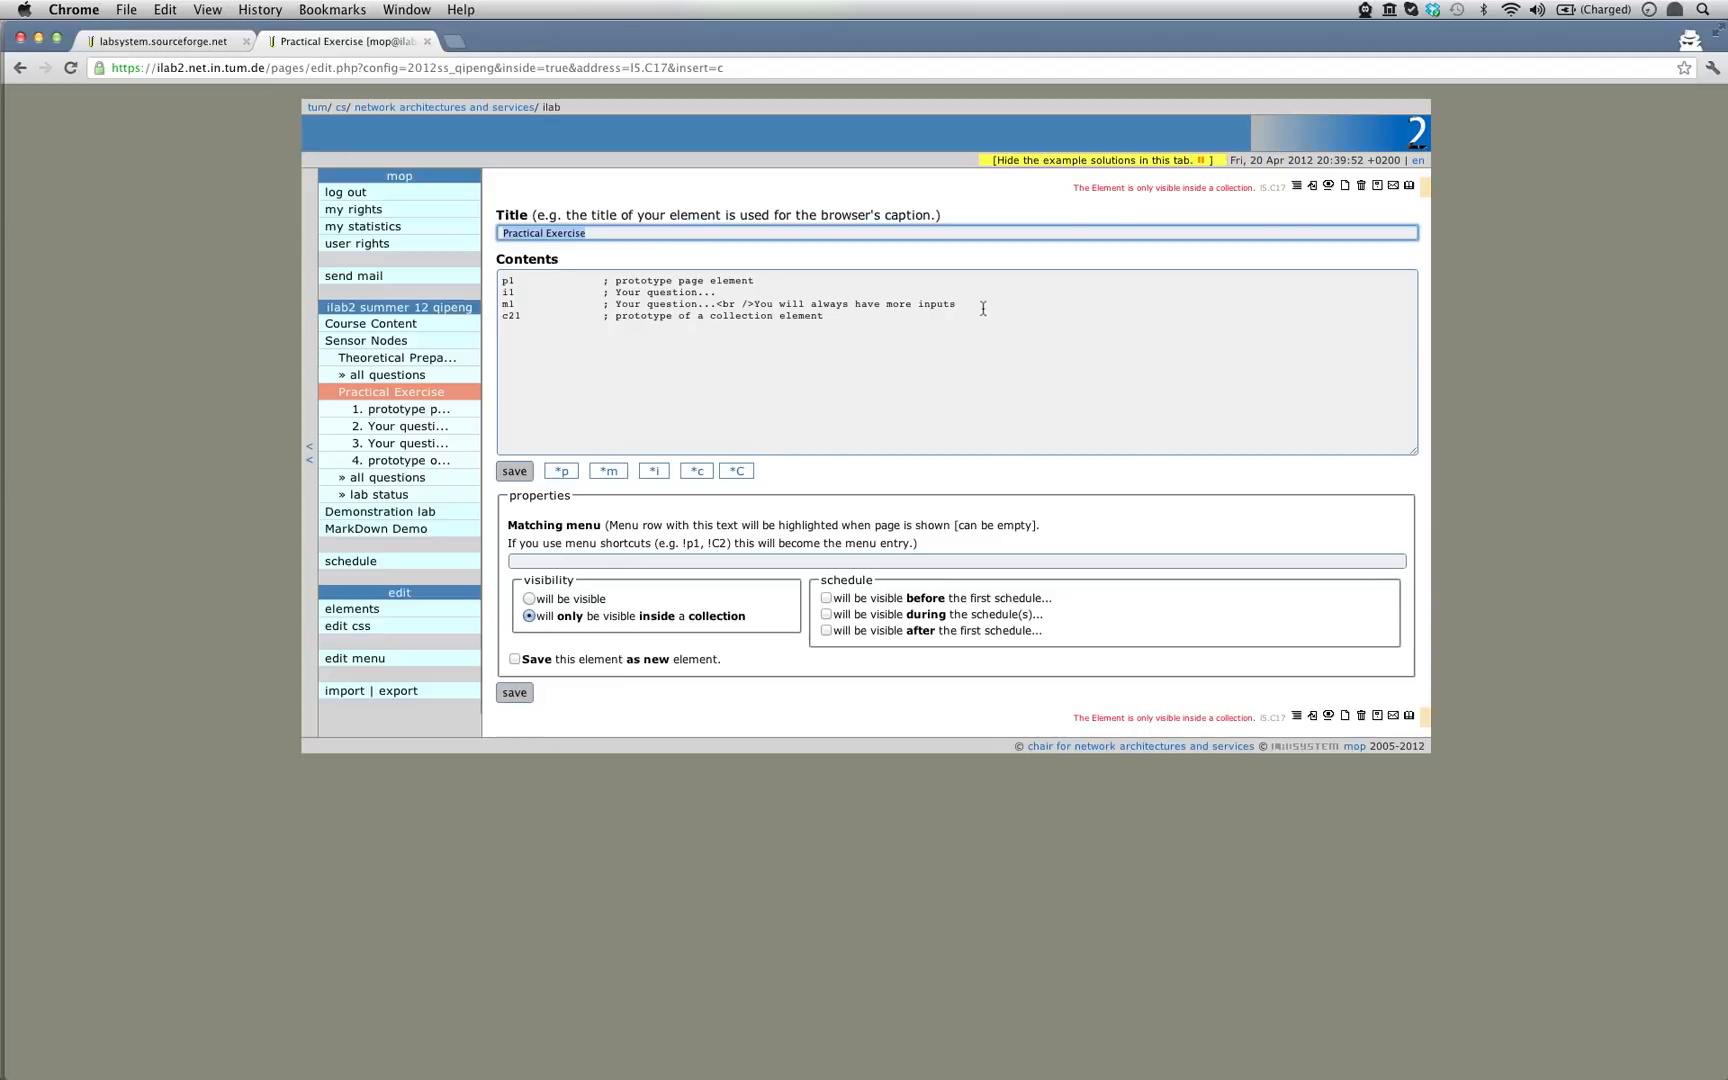
{"action": "left_click_drag", "start_coordinate": [983, 309], "coordinate": [498, 271]}
{"action": "key", "text": "BackSpace"}
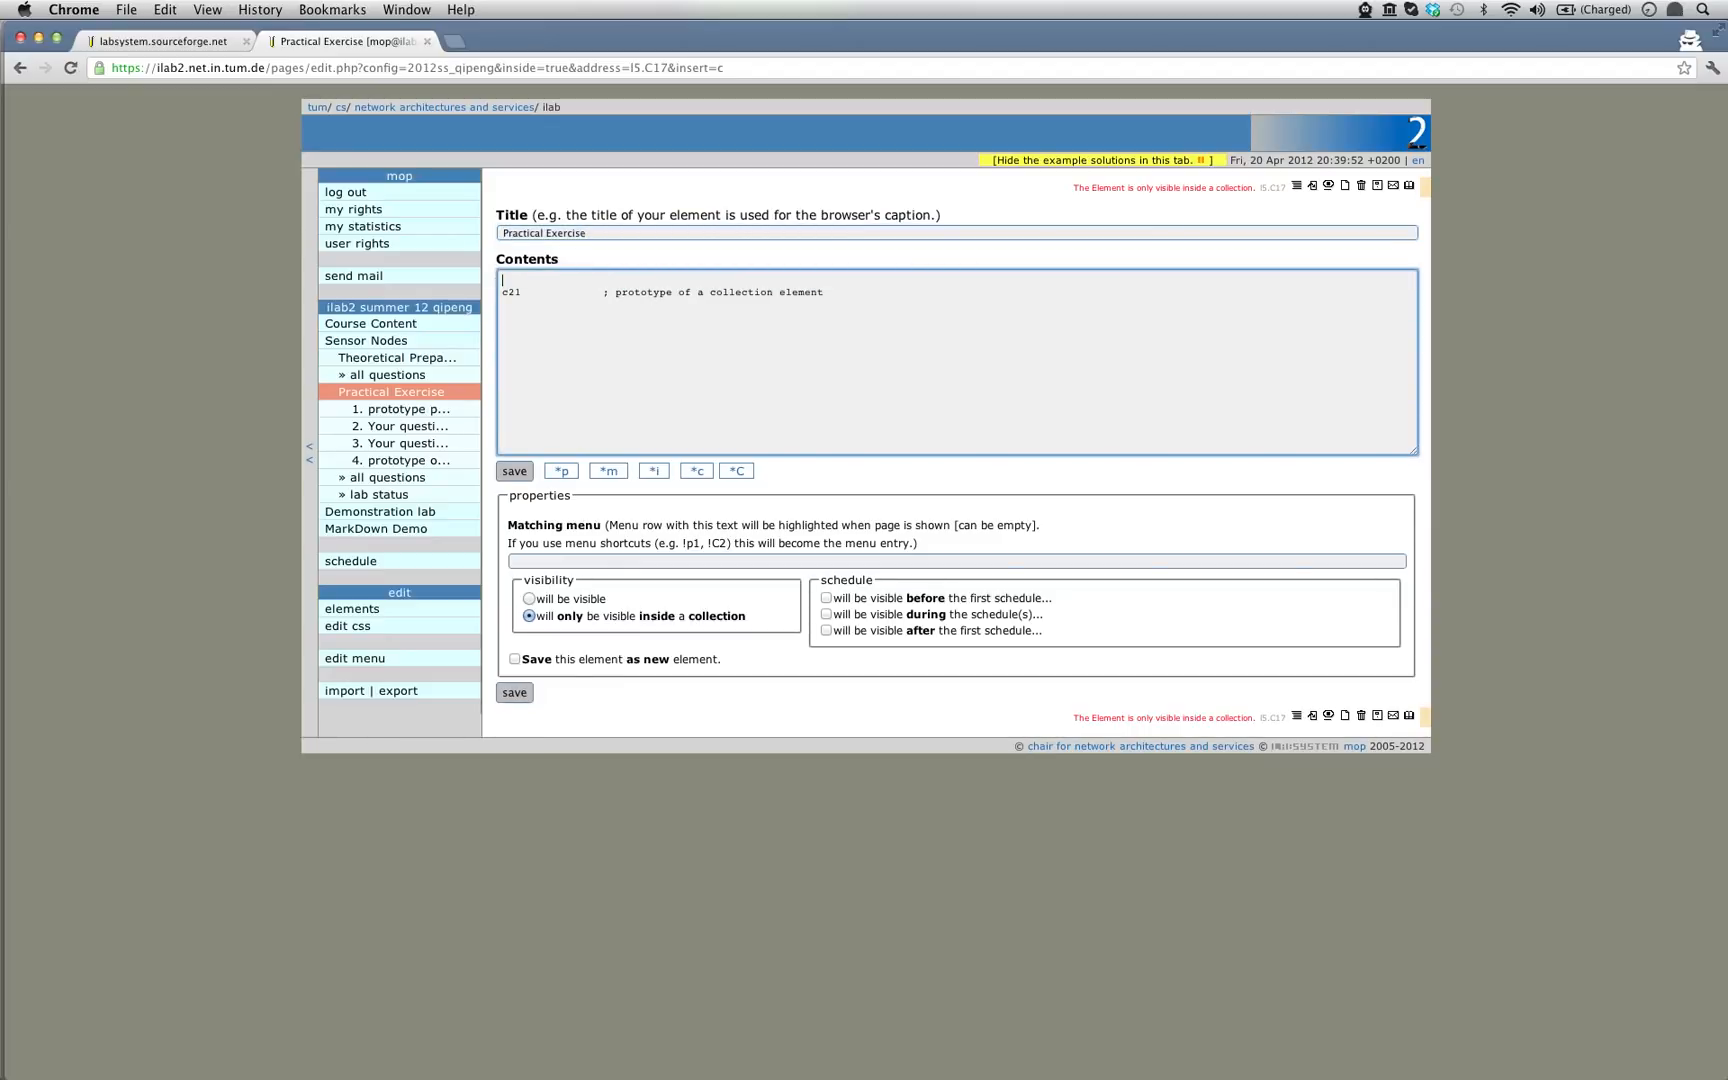
{"action": "left_click", "coordinate": [515, 475]}
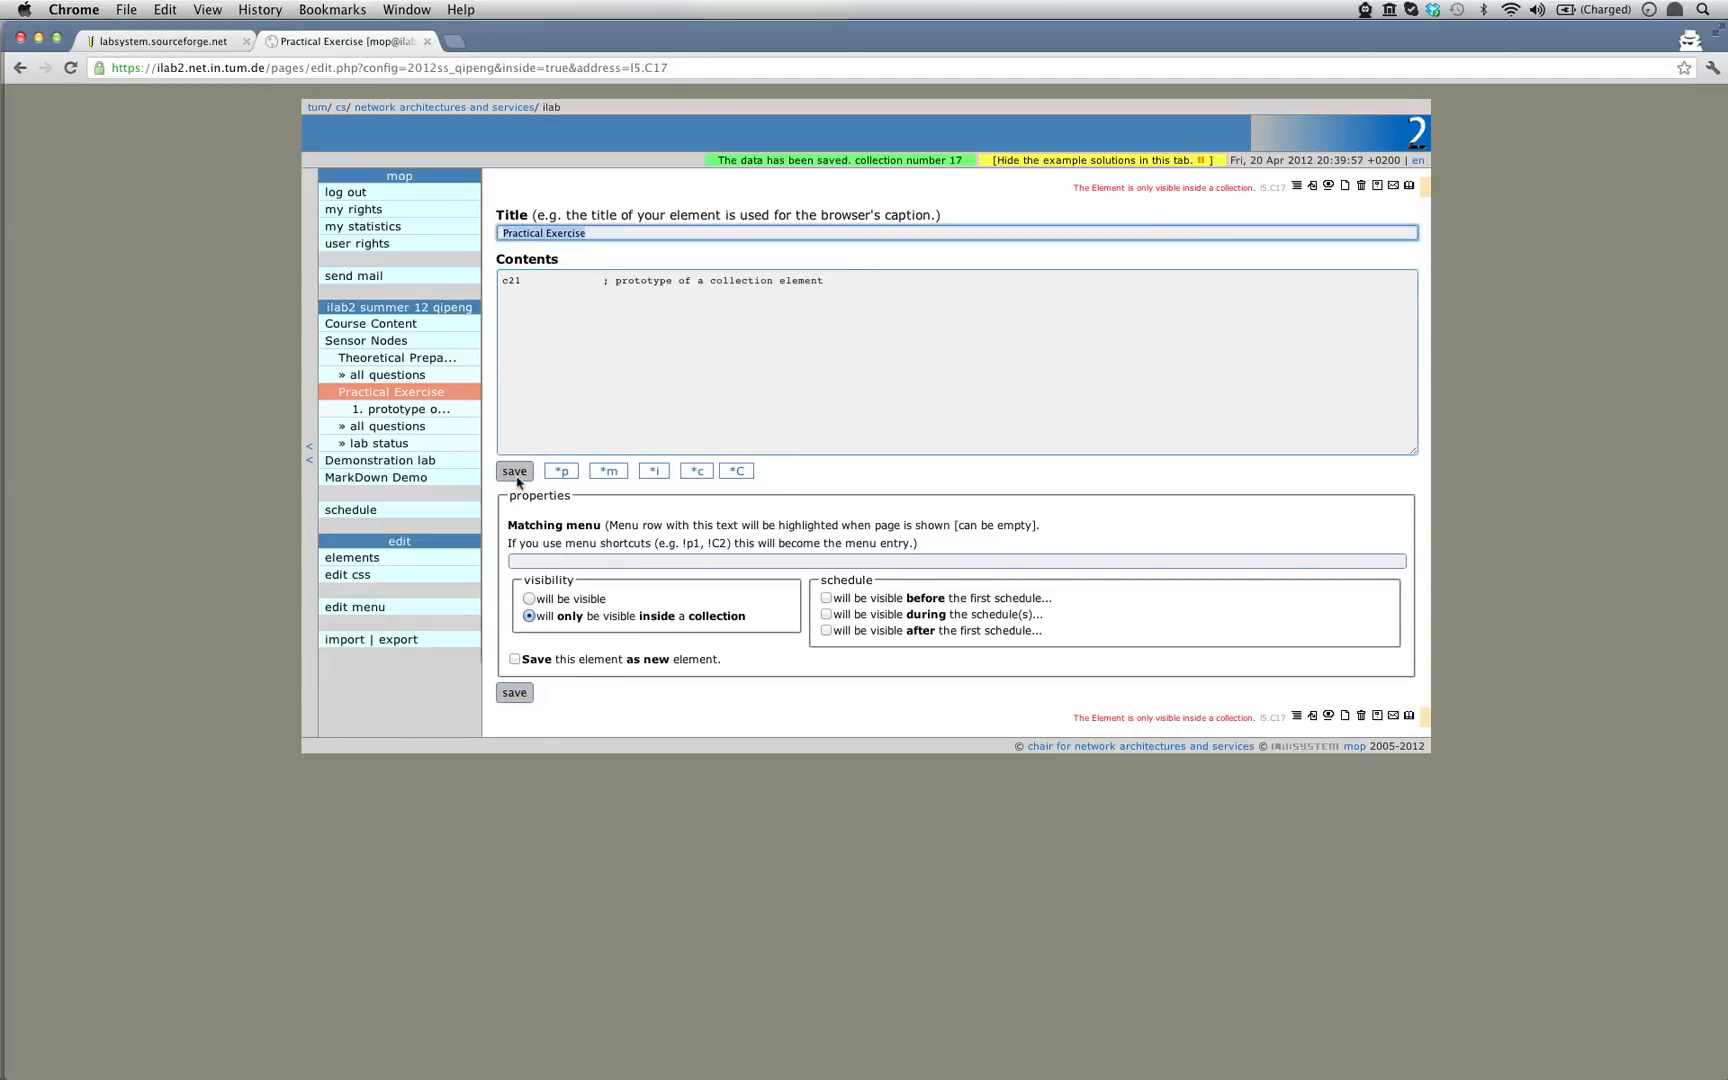
- Set the title of the new sub-collection under Practical Exercise to "Your first lab page" and save it
{"action": "left_click", "coordinate": [444, 416]}
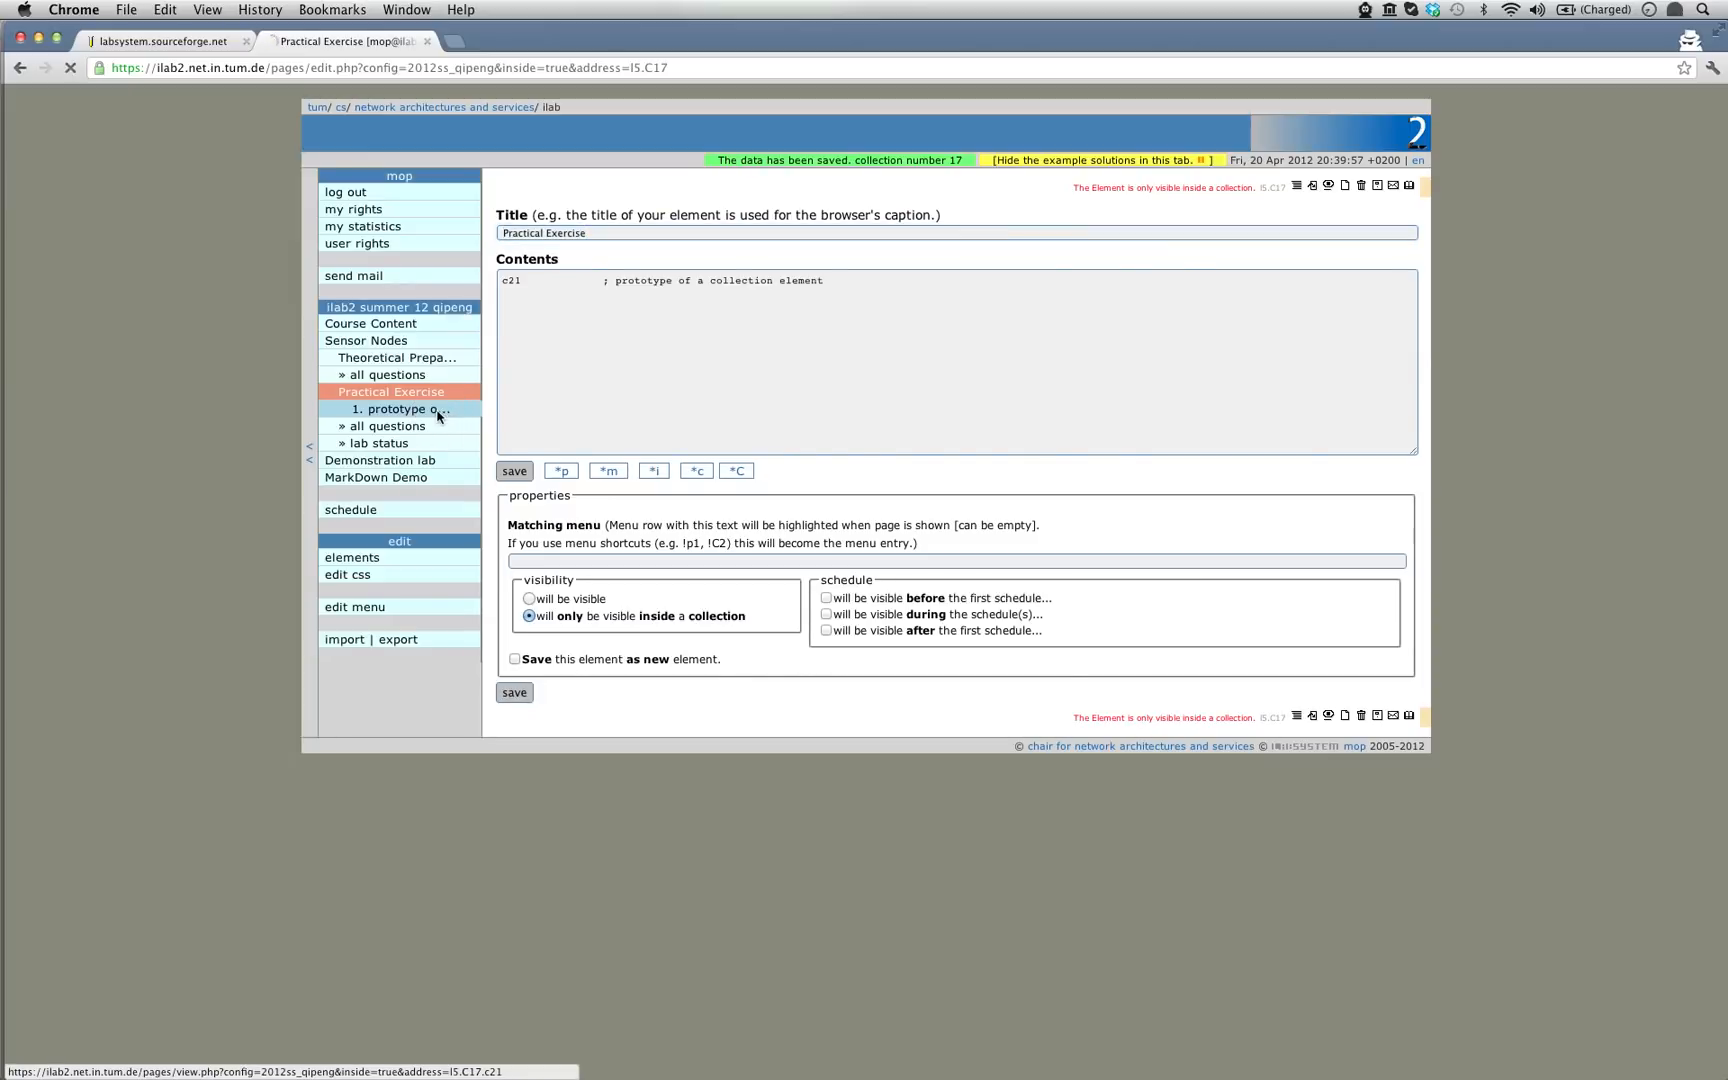
{"action": "left_click", "coordinate": [1312, 287]}
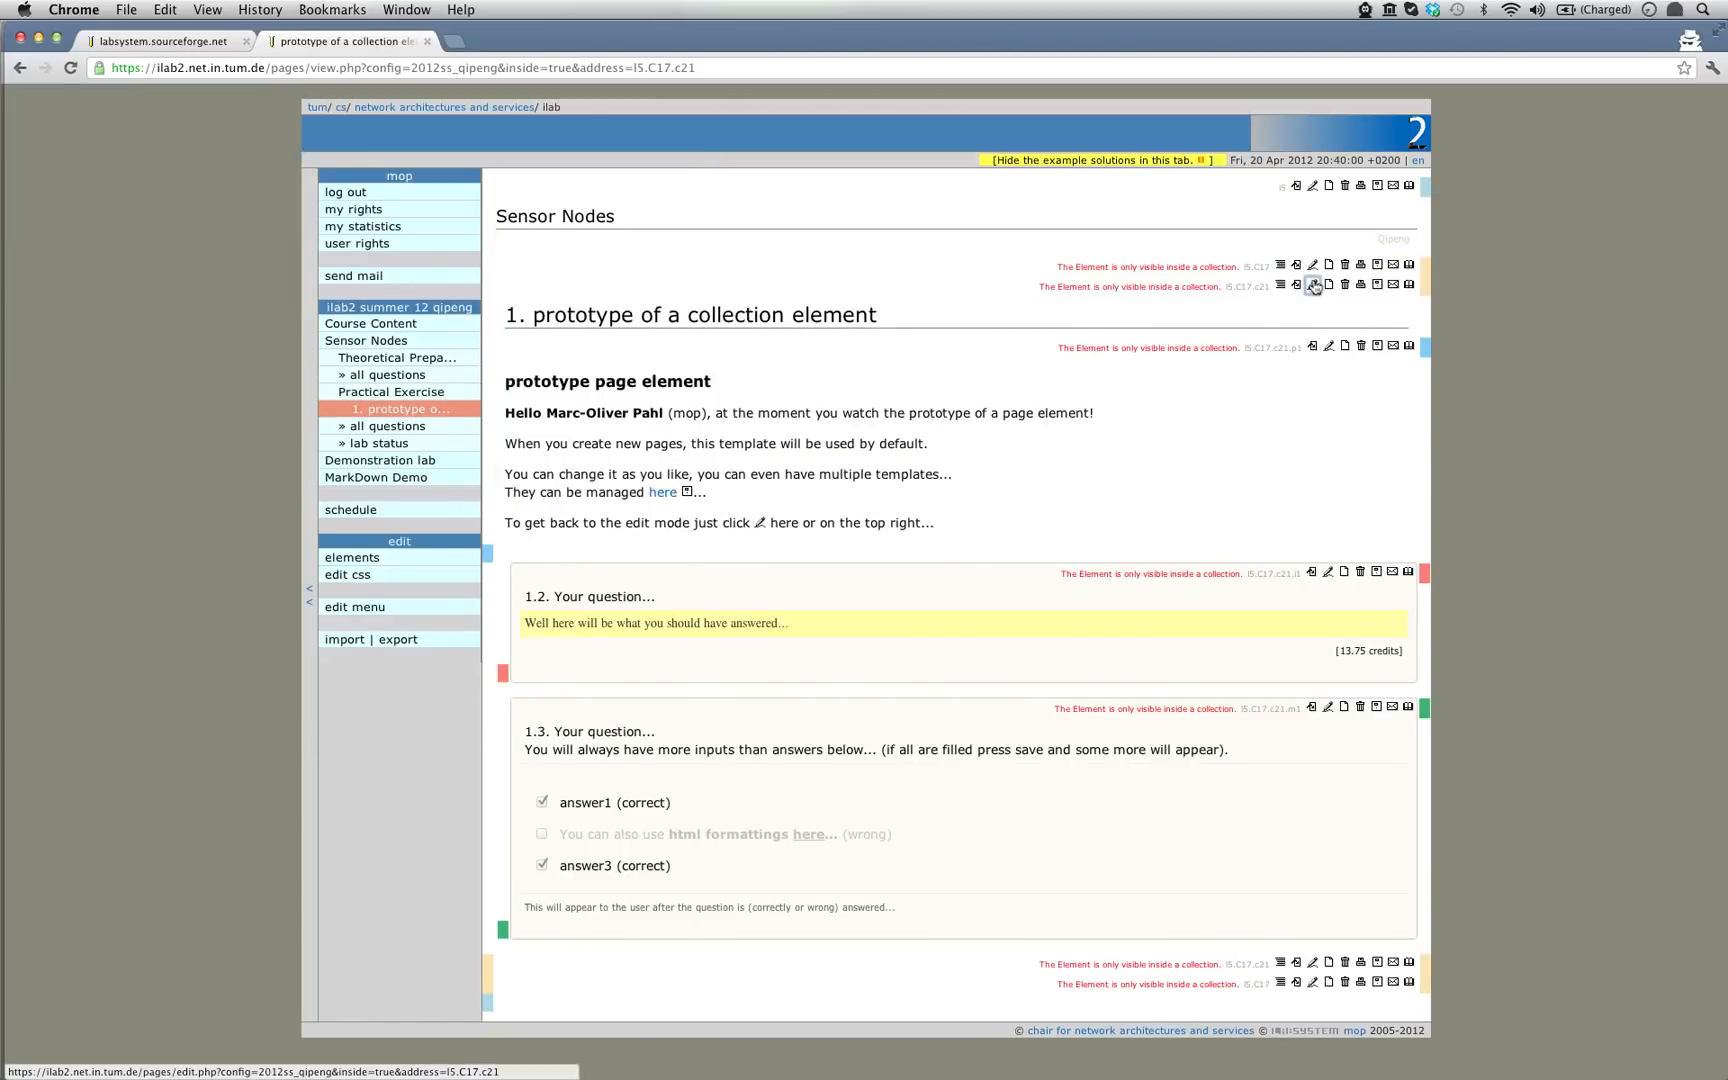
{"action": "type", "text": "You"}
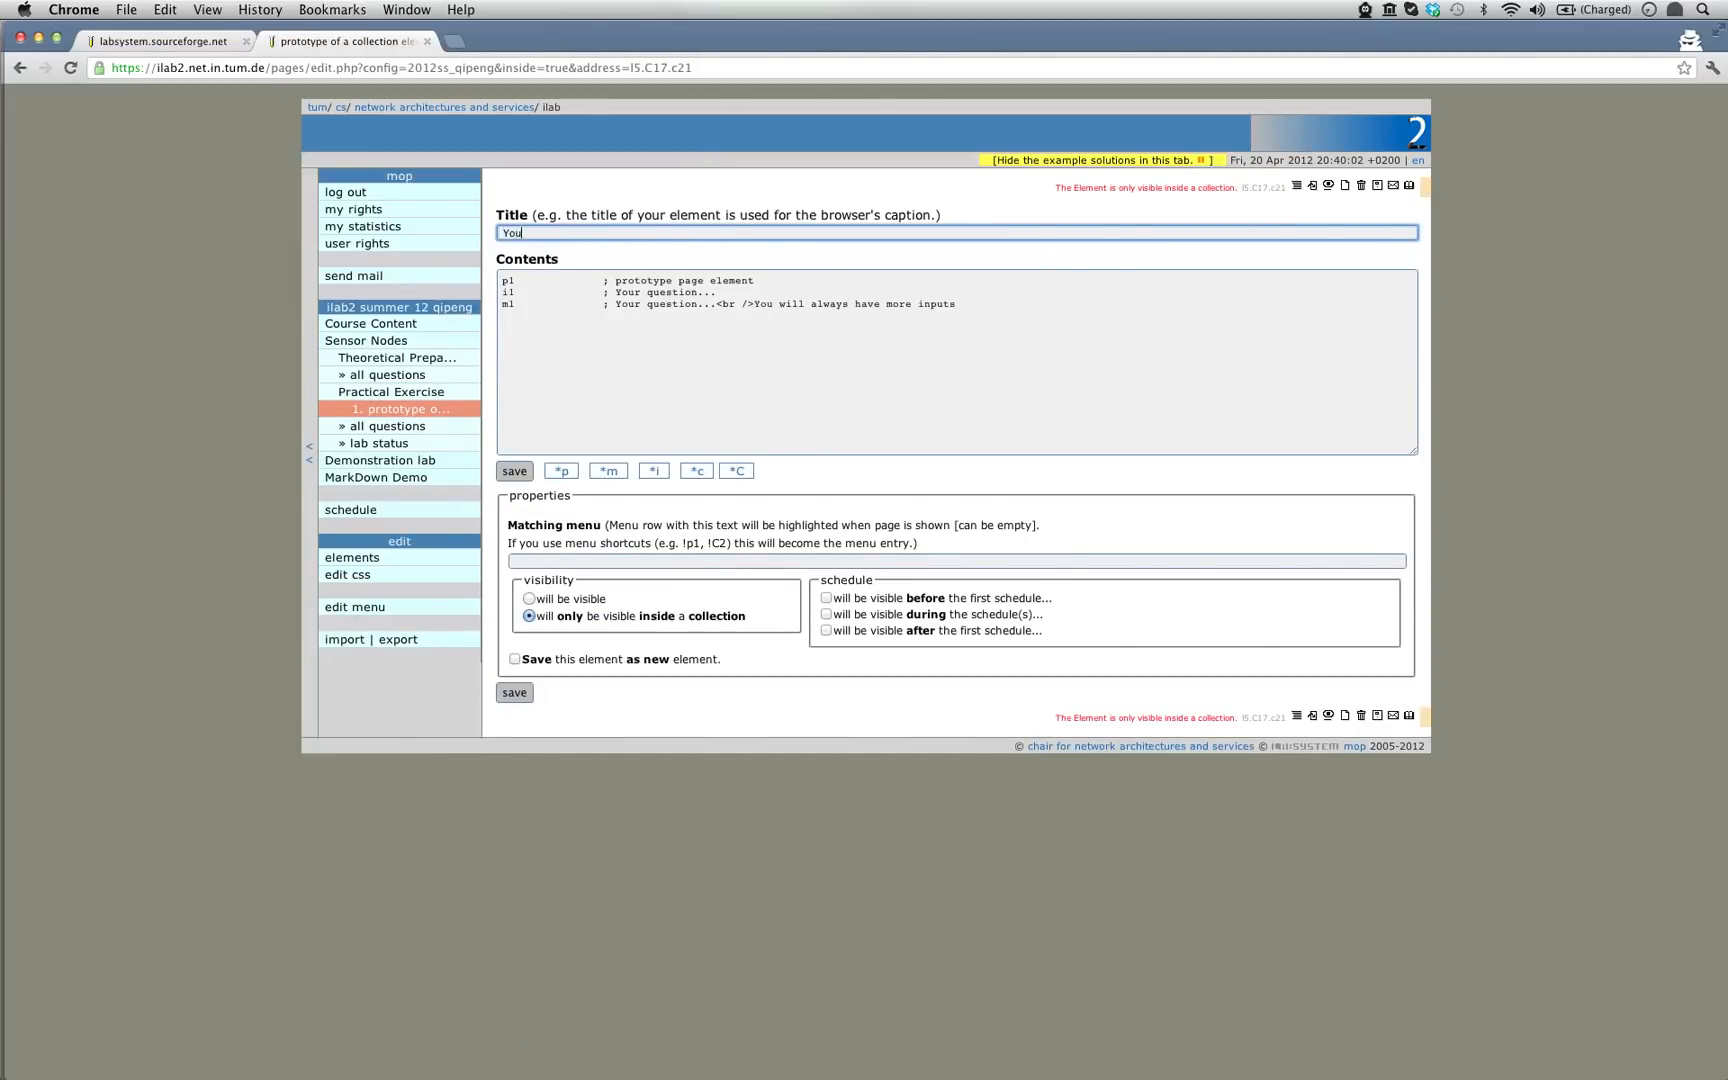
{"action": "type", "text": "r first lab page"}
{"action": "left_click", "coordinate": [514, 471]}
{"action": "left_click", "coordinate": [591, 274]}
{"action": "key", "text": "super+a"}
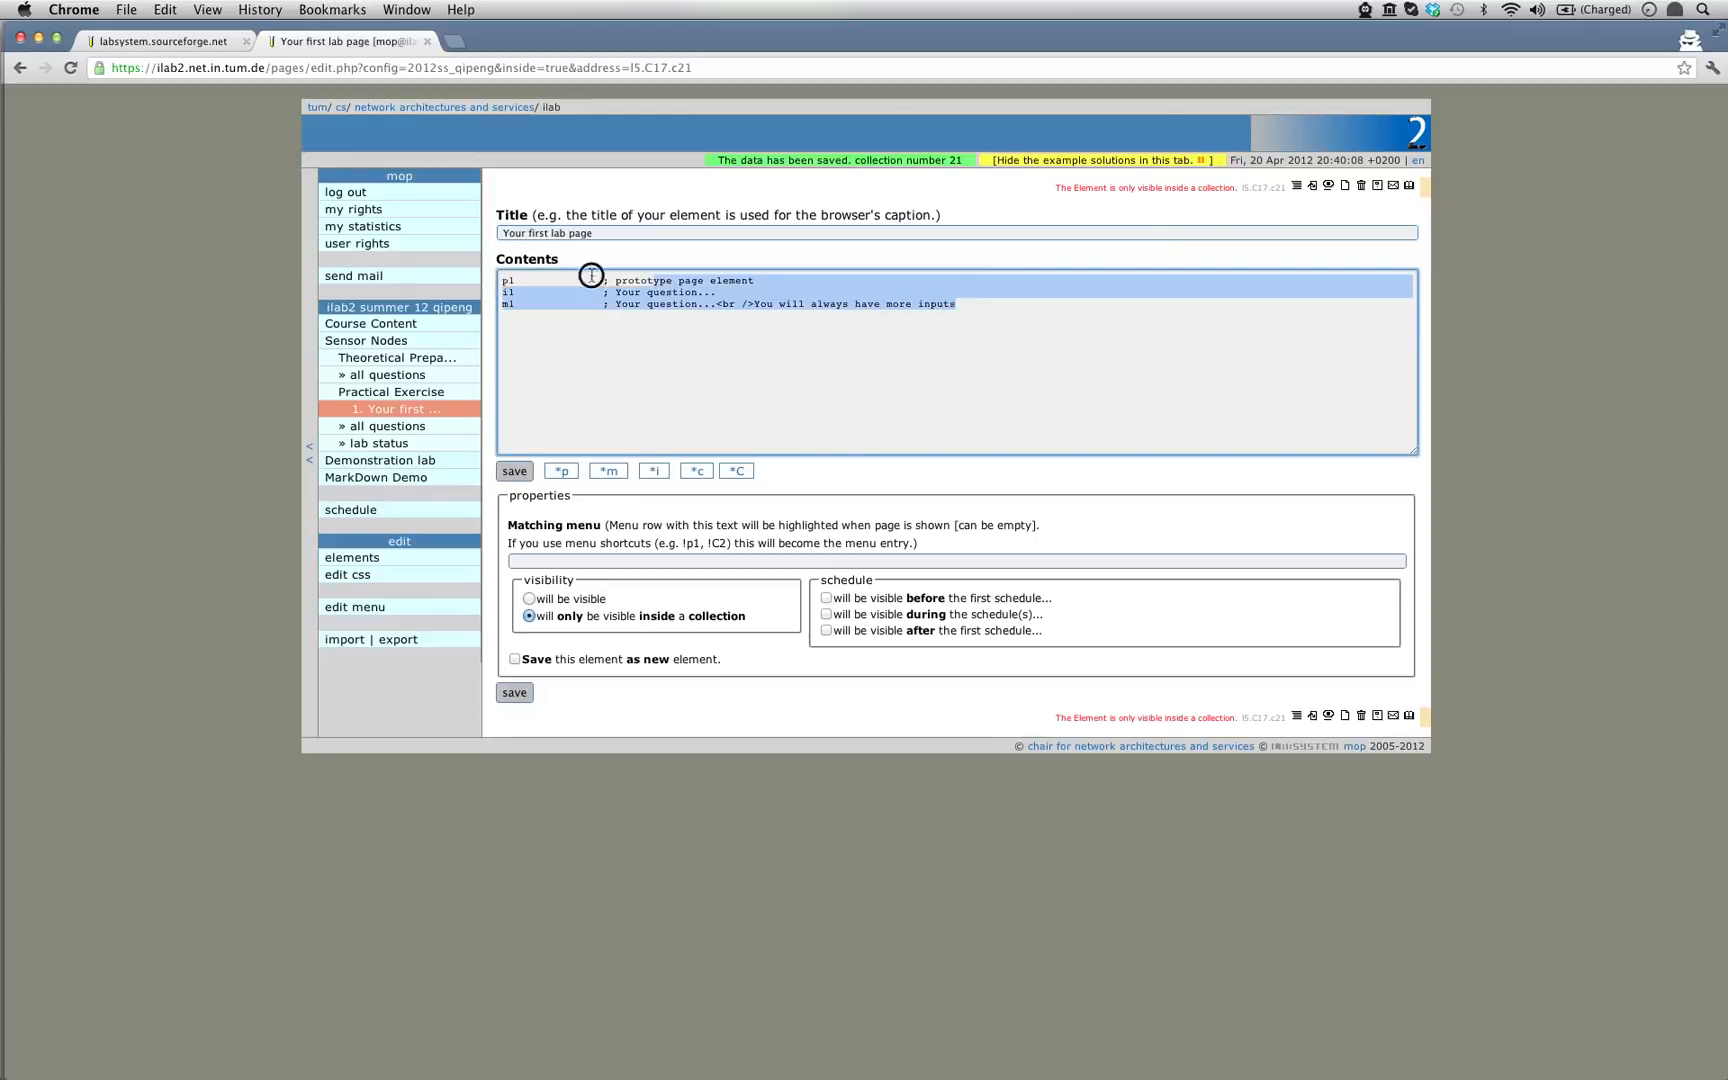
{"action": "key", "text": "BackSpace"}
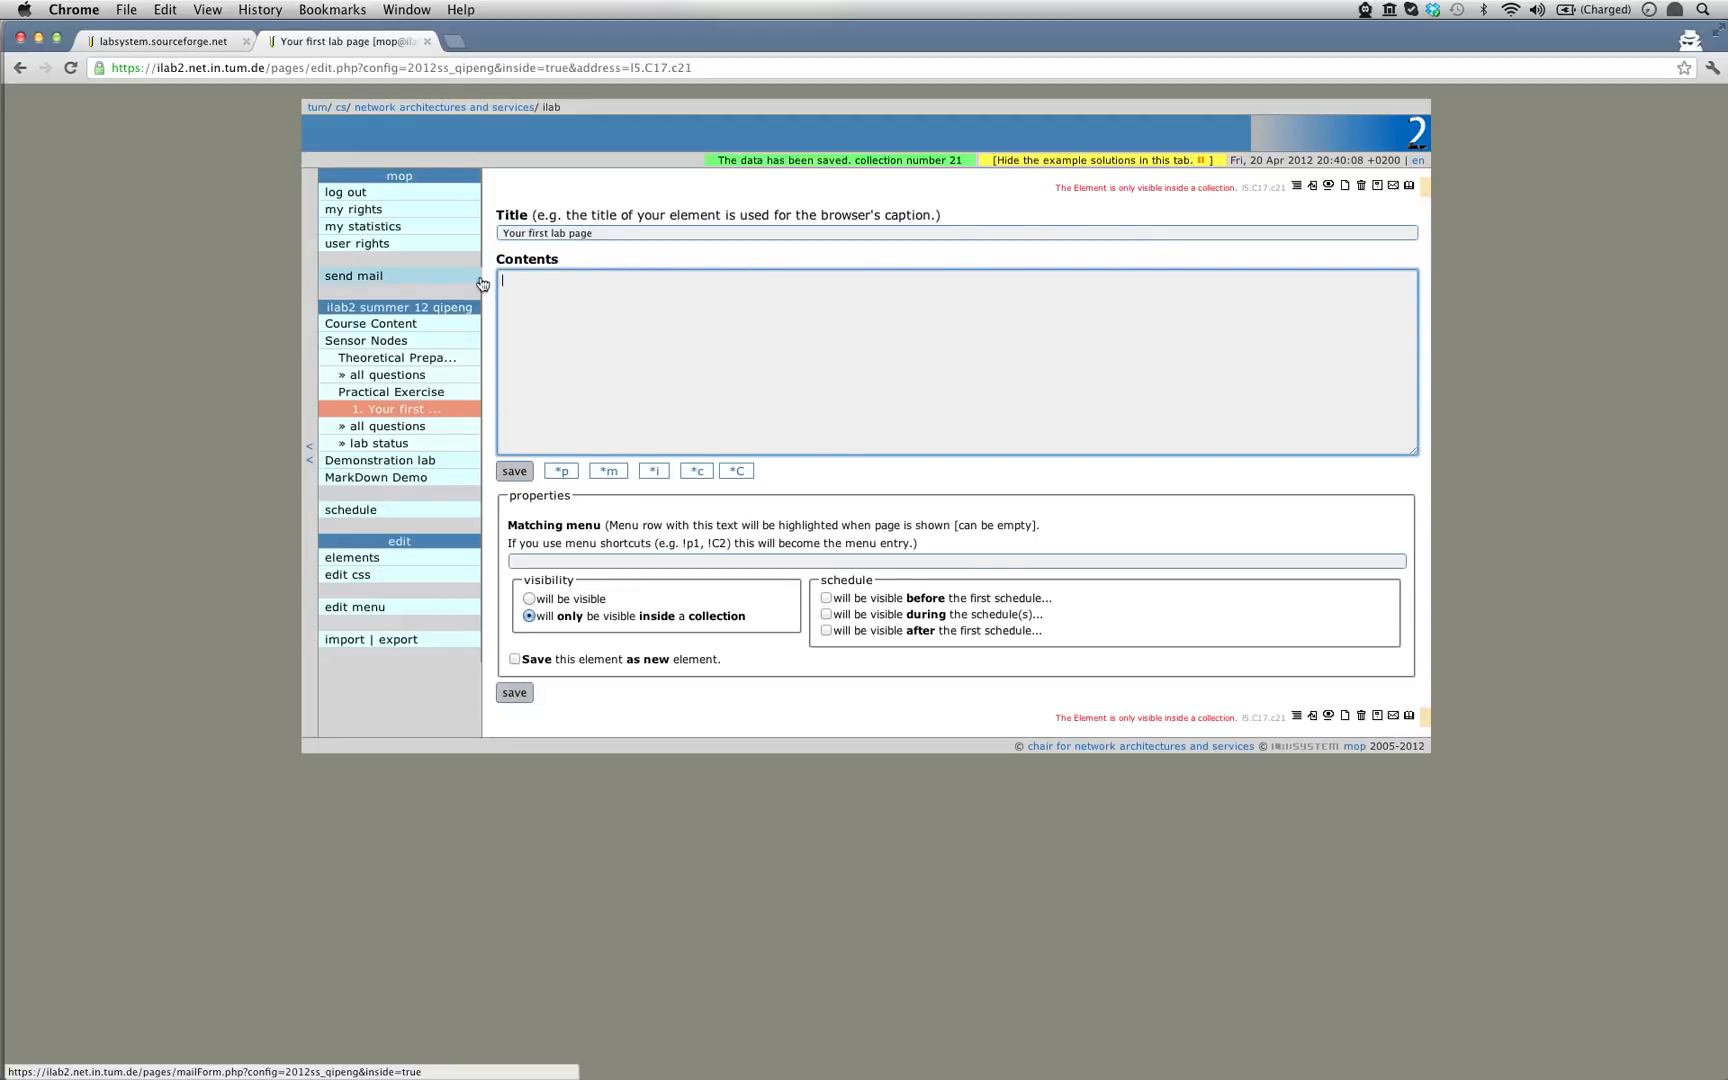
{"action": "left_click", "coordinate": [562, 473]}
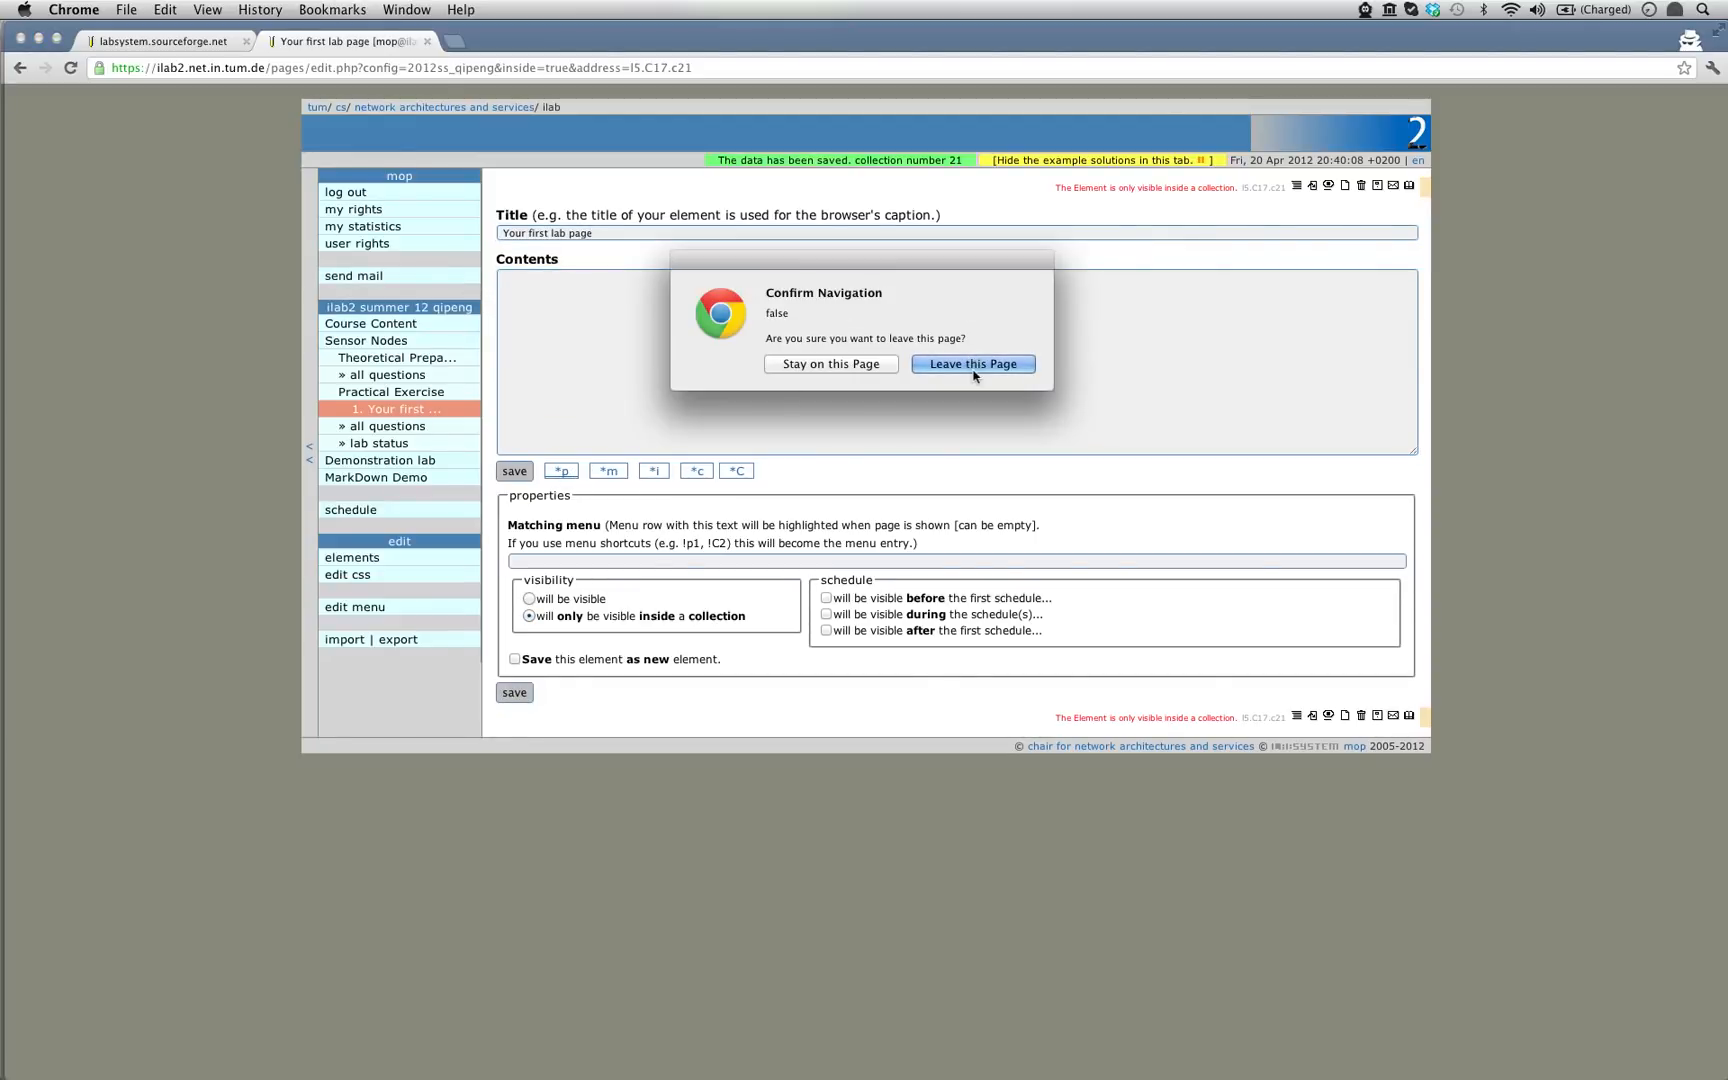
{"action": "left_click", "coordinate": [848, 366]}
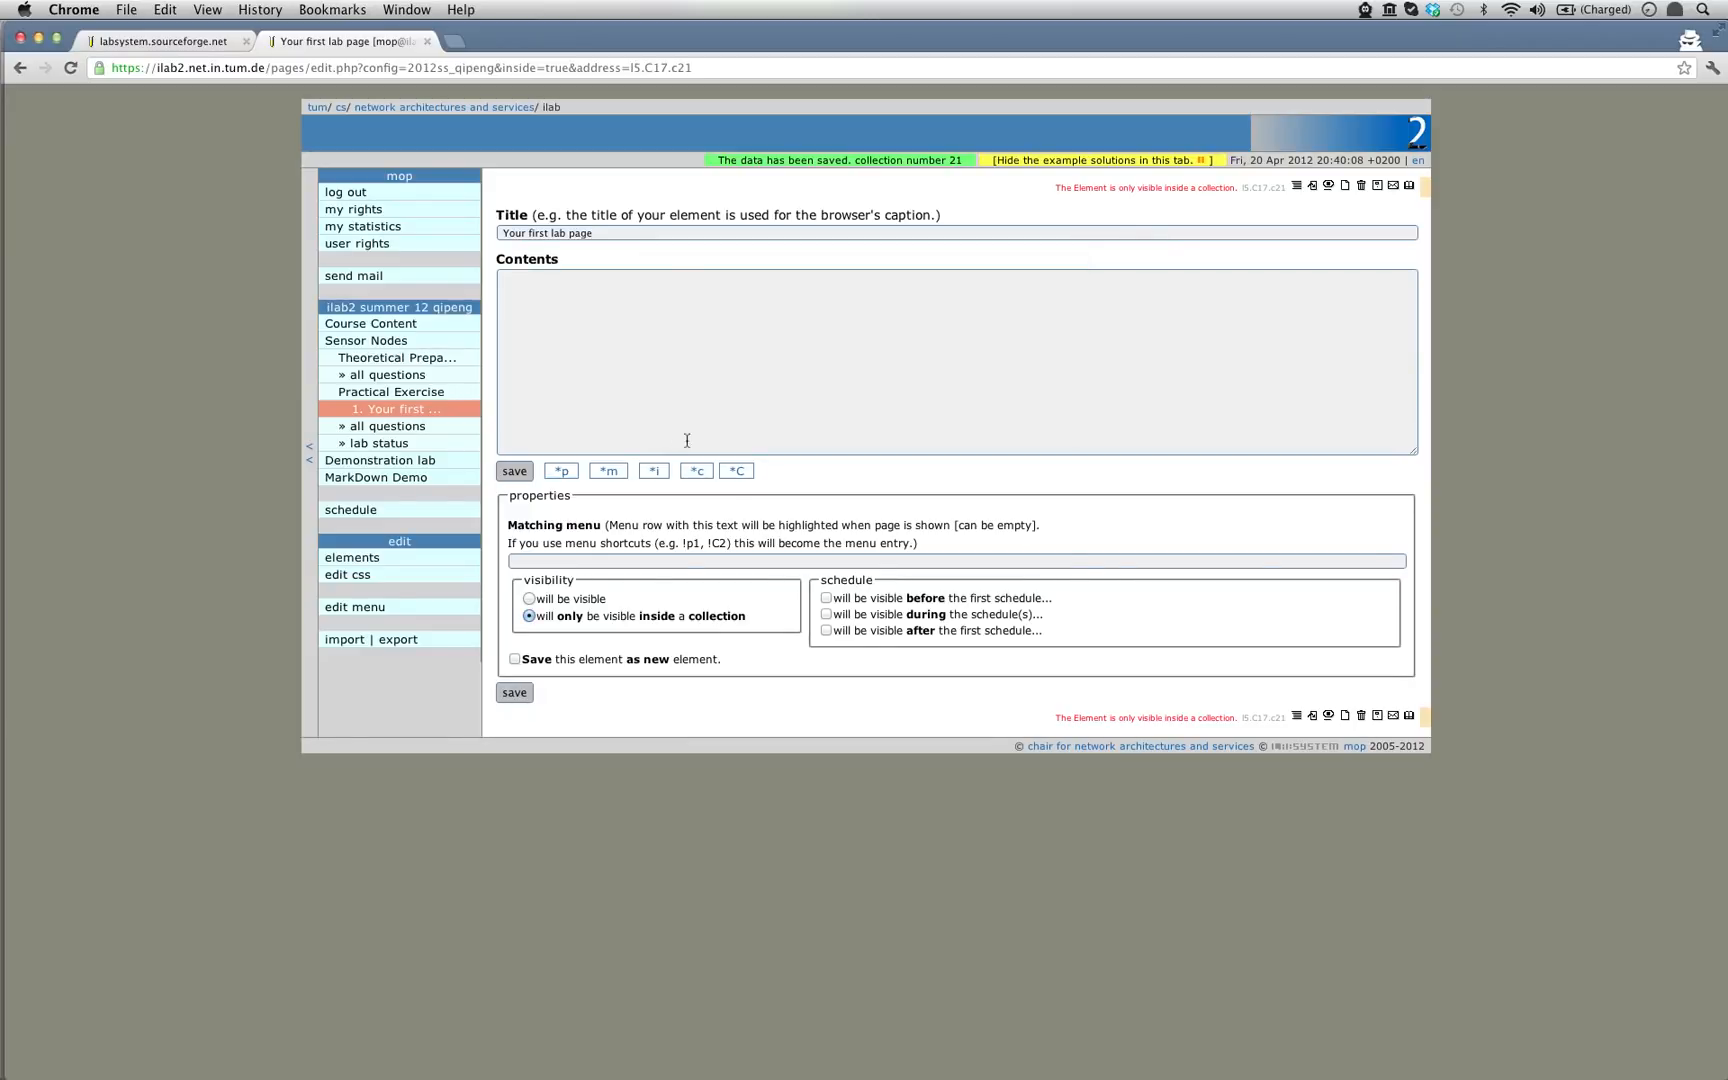
- Insert a new page element into the first lab page and remove the p1, i1 and m1 entries from its contents
{"action": "left_click", "coordinate": [562, 471]}
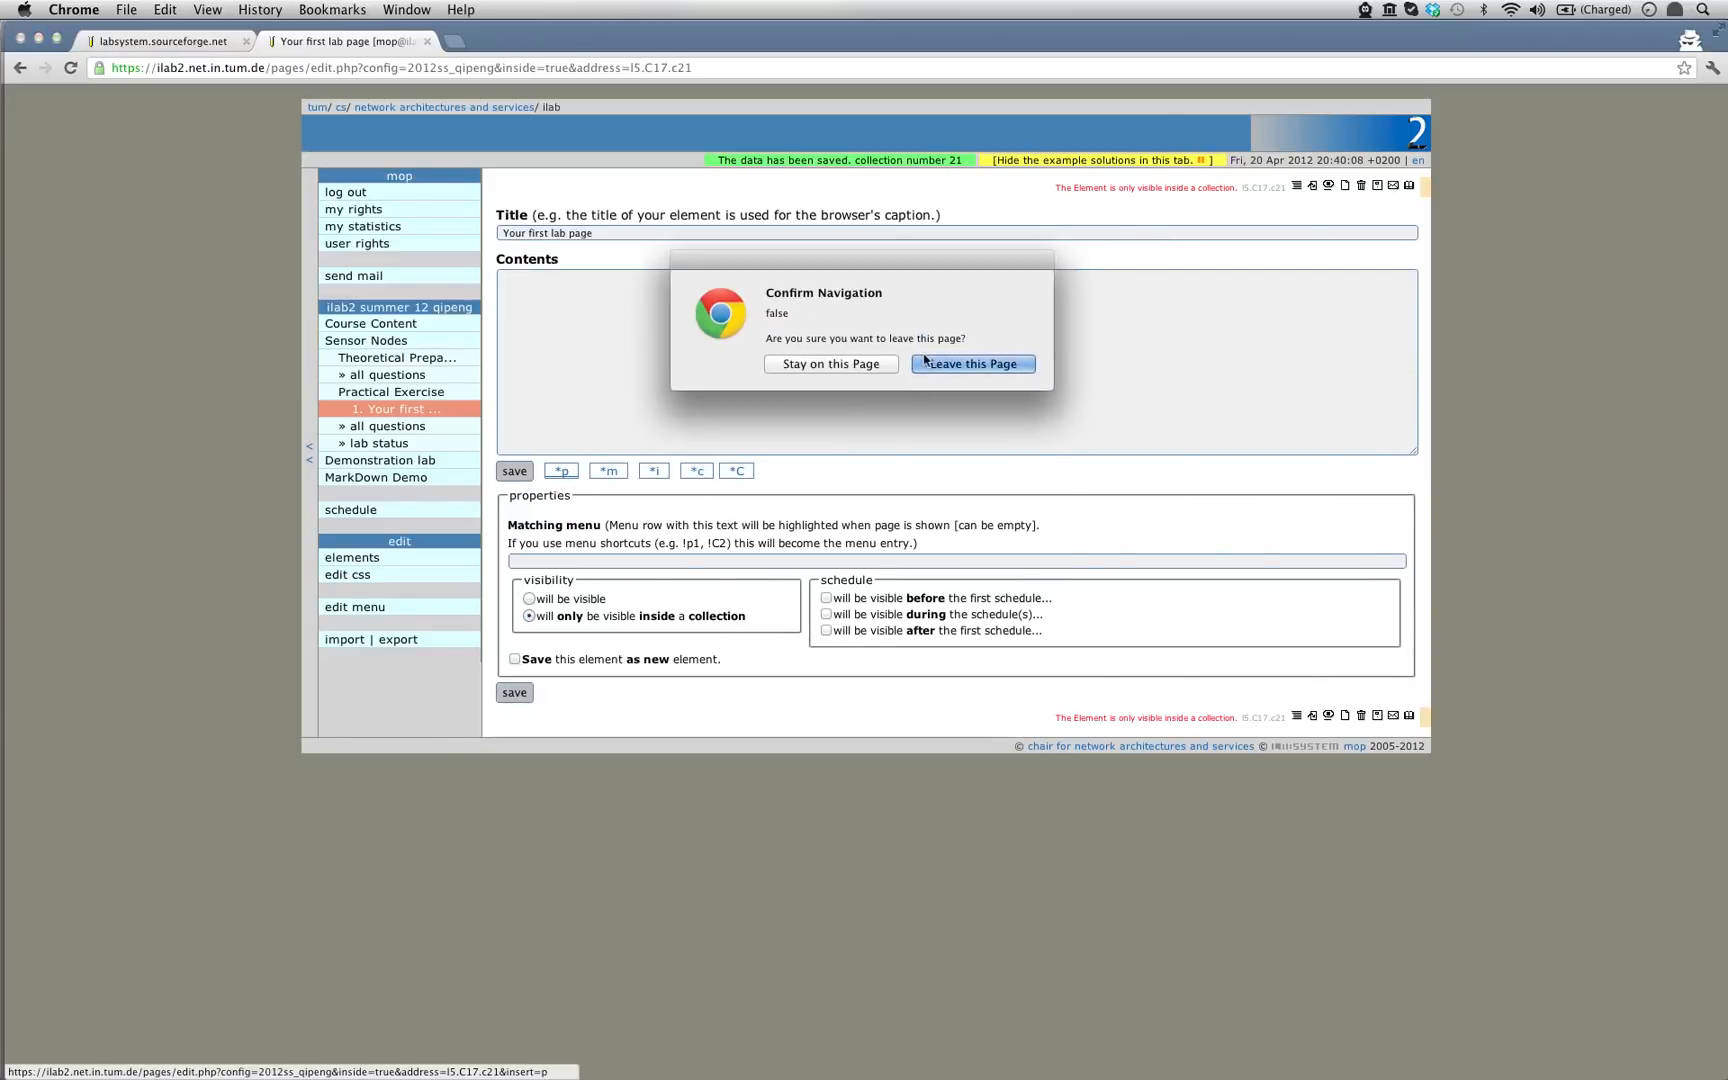
{"action": "left_click", "coordinate": [927, 362]}
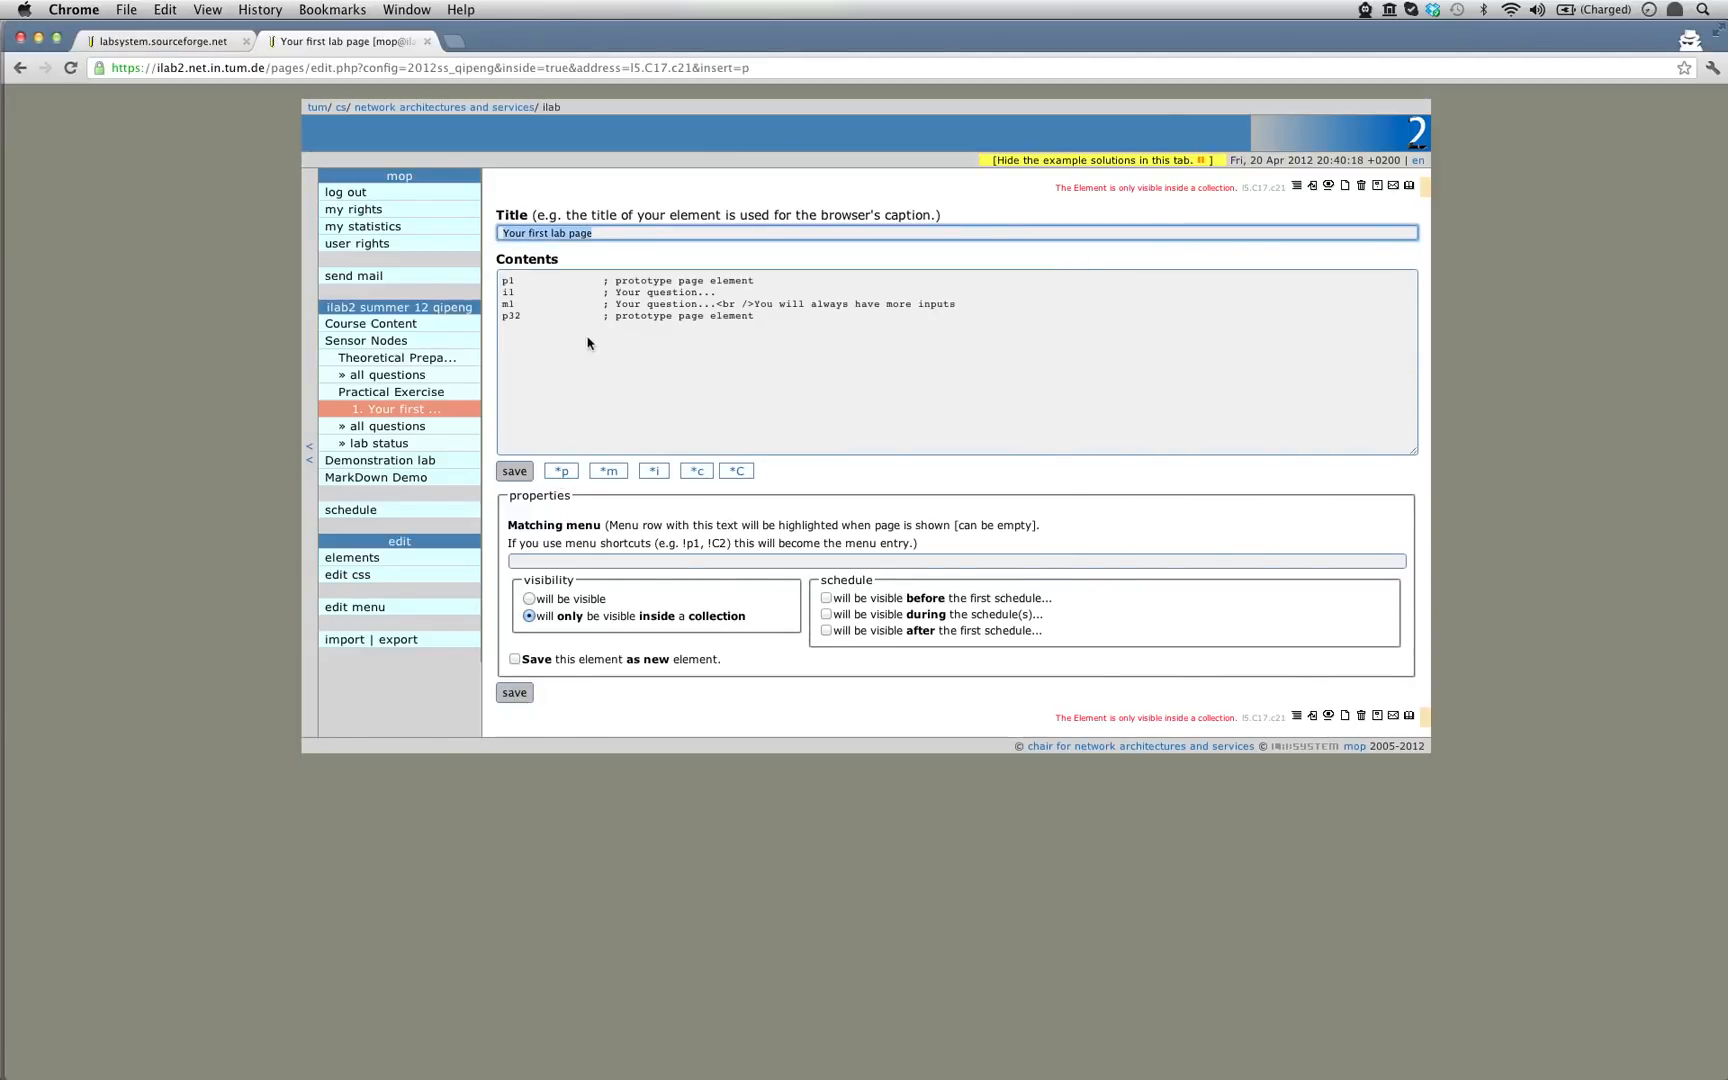
{"action": "left_click_drag", "start_coordinate": [966, 303], "coordinate": [504, 279]}
{"action": "key", "text": "Delete"}
{"action": "key", "text": "Delete"}
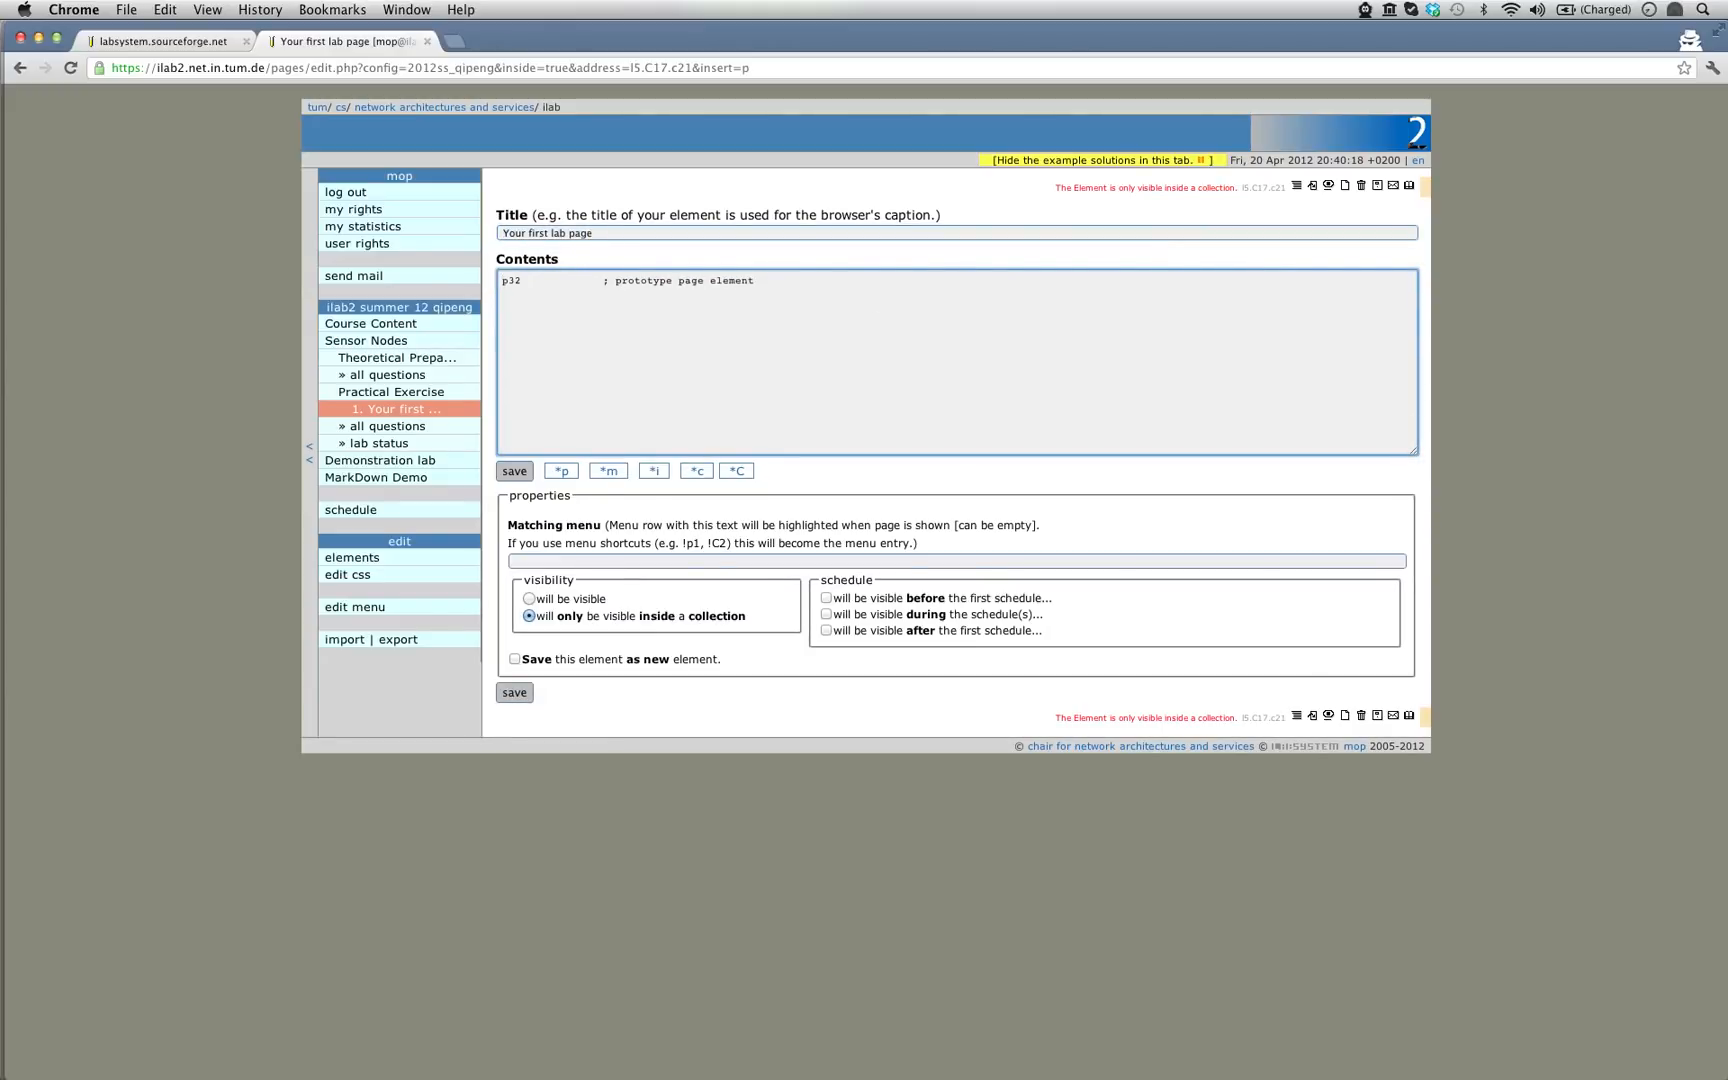
- Remove the p32 entry from the first lab page and try to save the collection with empty contents
{"action": "triple_click", "coordinate": [770, 288]}
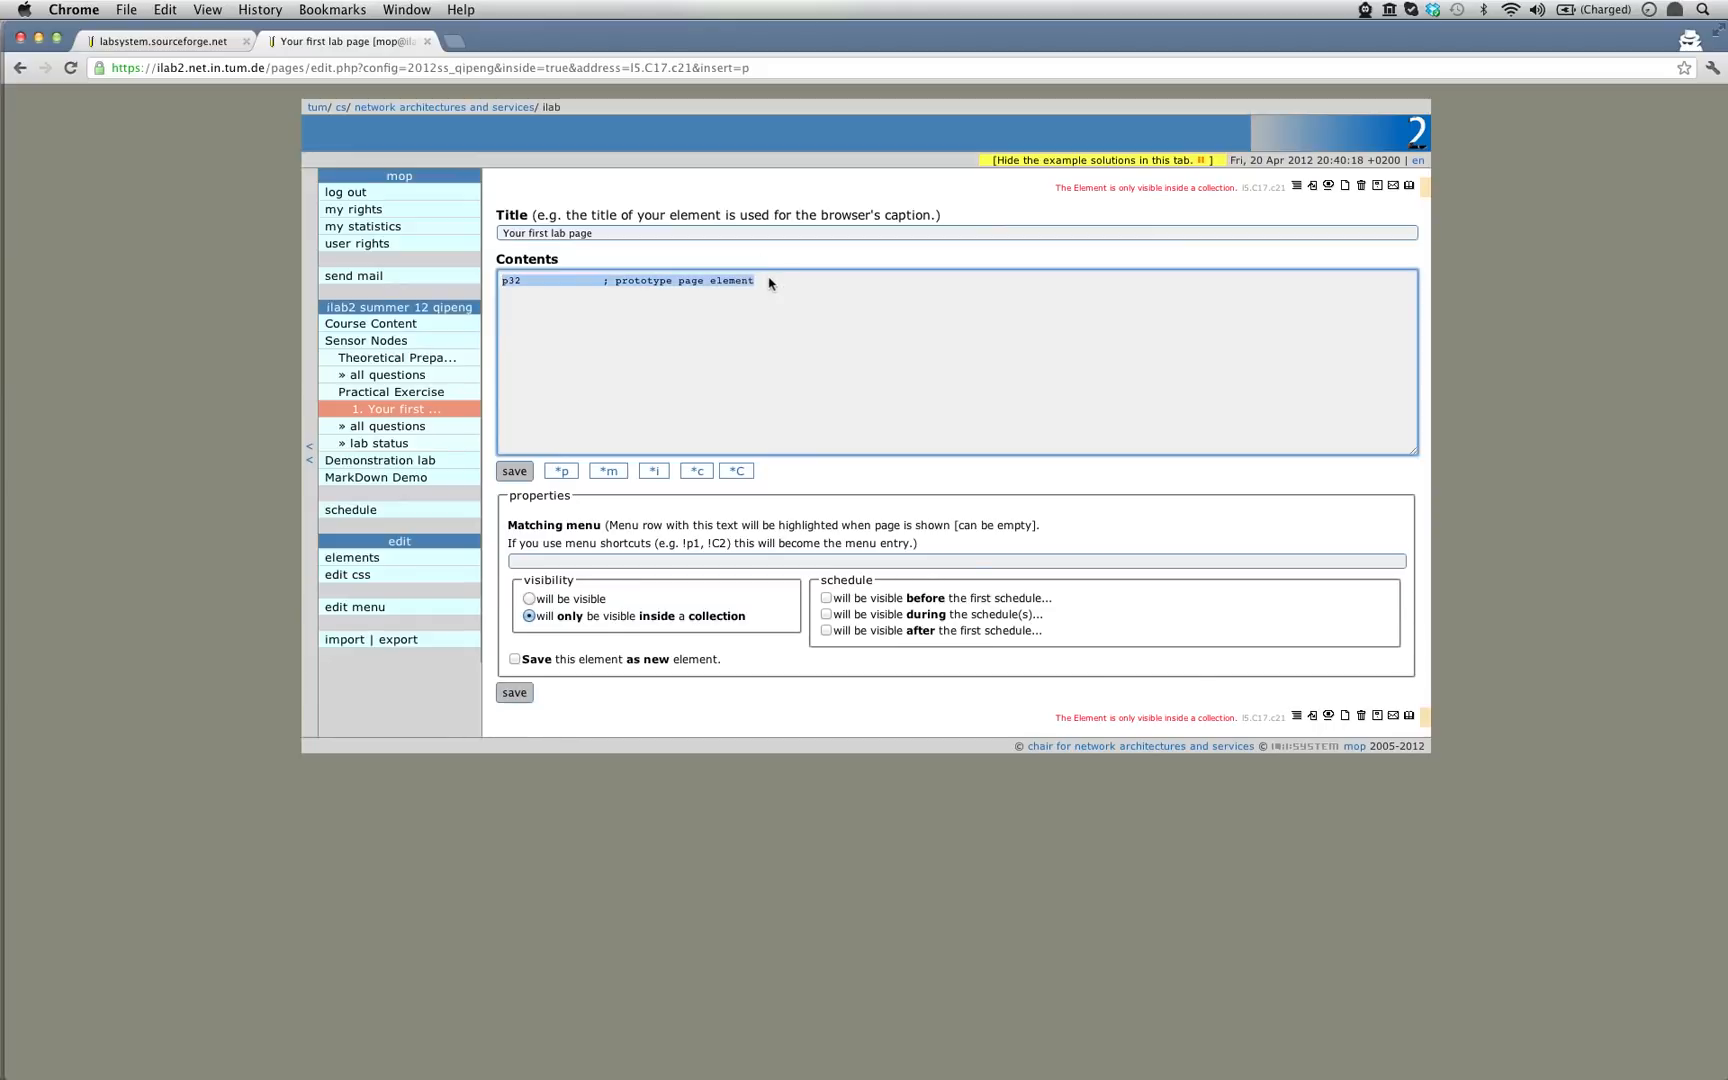
{"action": "key", "text": "Delete"}
{"action": "left_click", "coordinate": [522, 477]}
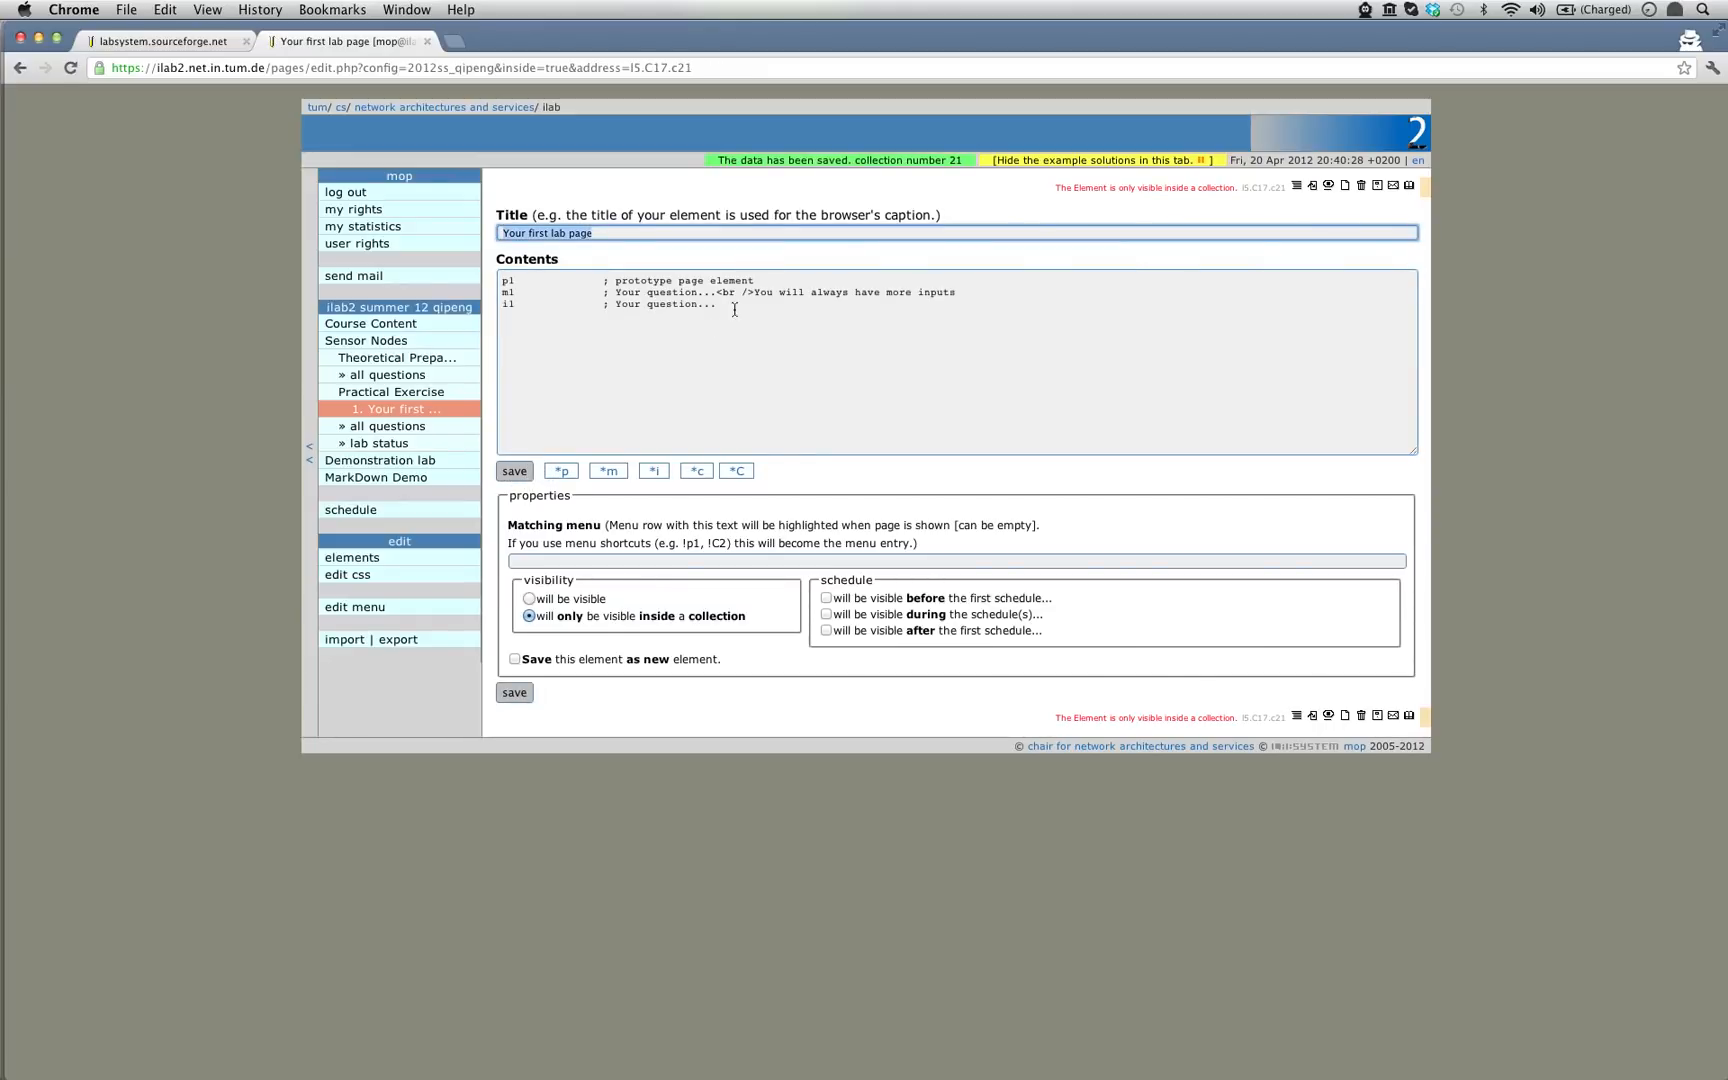
- Replace the contents of the first lab page collection with only the p32 entry and save it
{"action": "left_click_drag", "start_coordinate": [735, 310], "coordinate": [451, 271]}
{"action": "type", "text": "p32"}
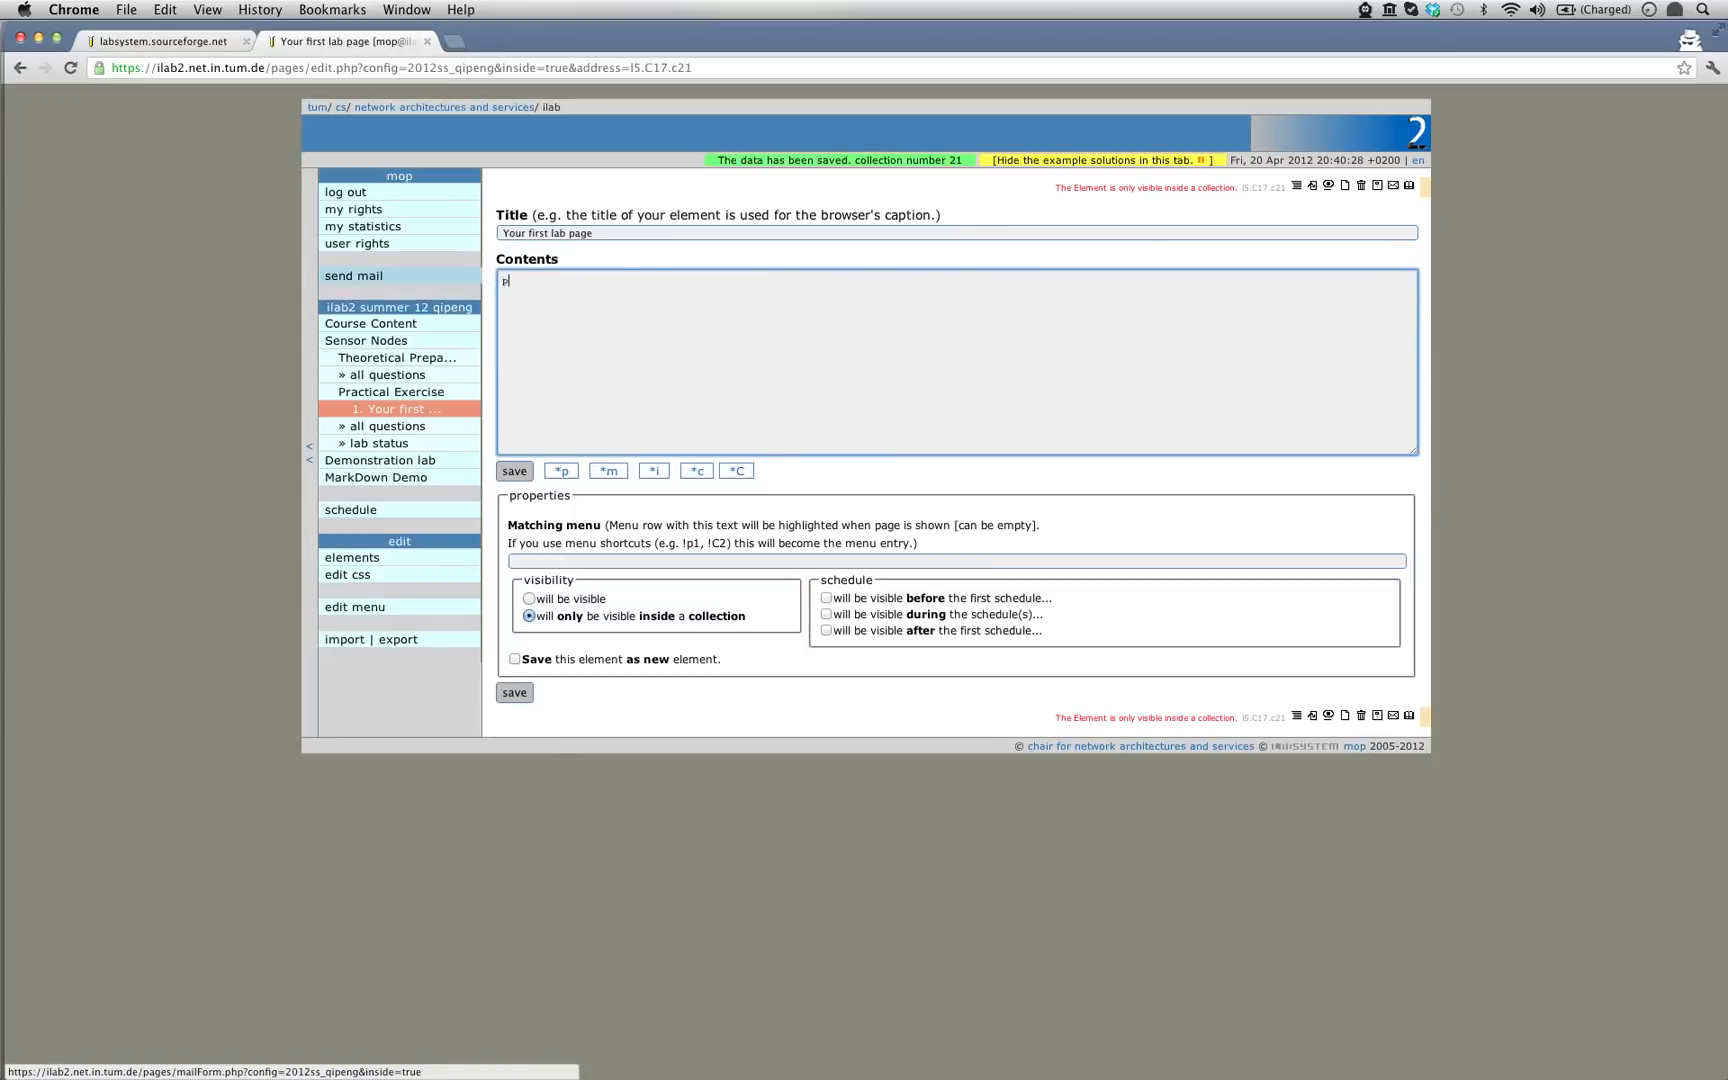
{"action": "left_click", "coordinate": [514, 471]}
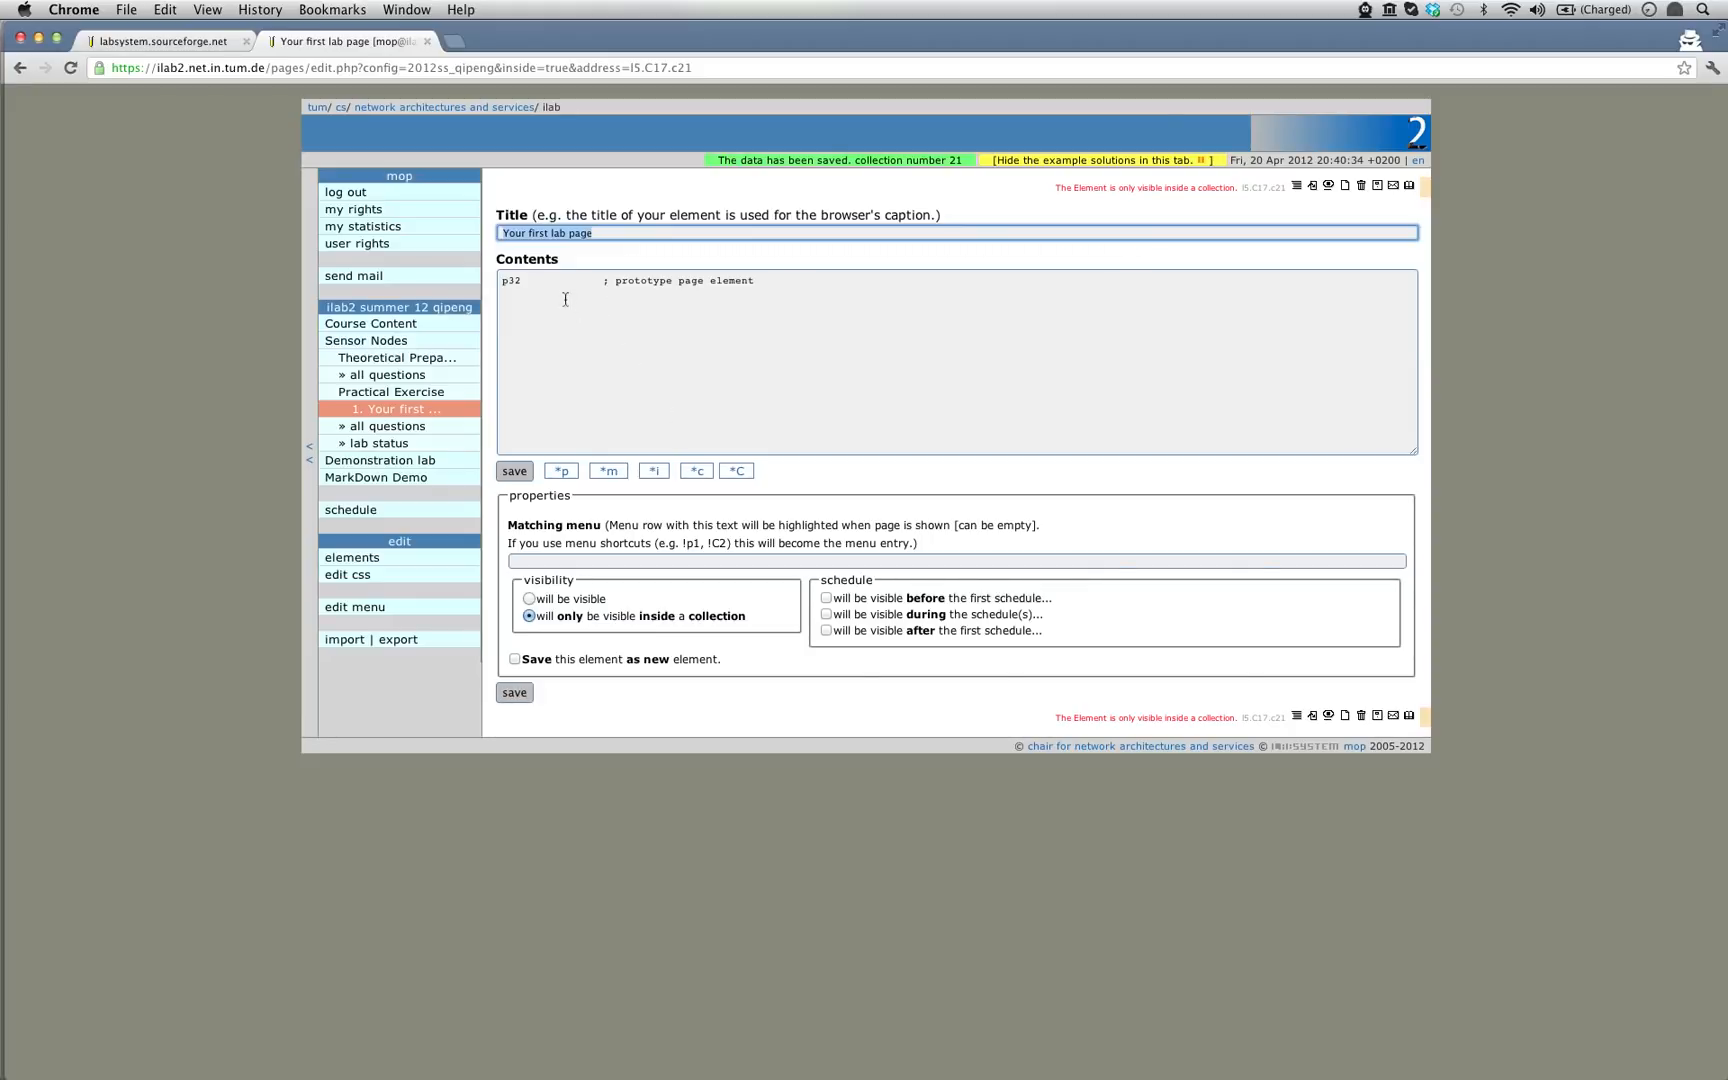
- Examine the p32 entry in the collection's contents and the element address shown for the lab page
{"action": "left_click", "coordinate": [522, 281]}
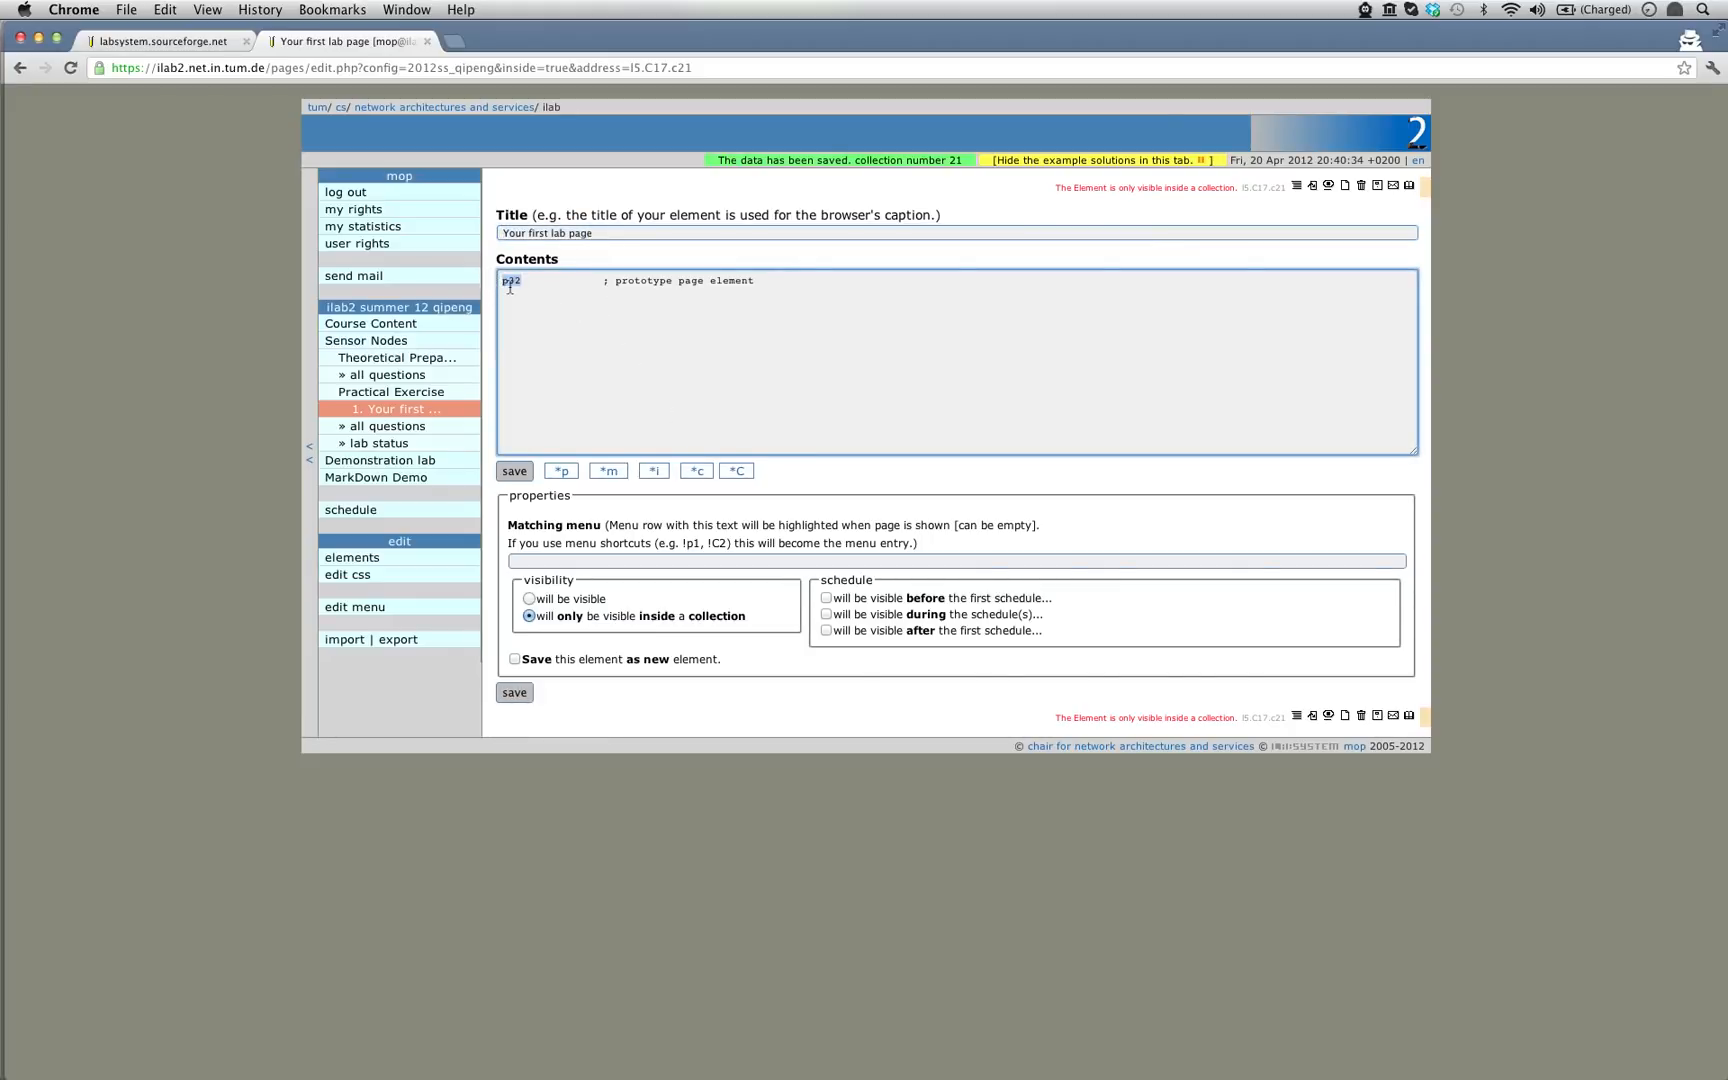
{"action": "left_click_drag", "start_coordinate": [510, 281], "coordinate": [520, 281]}
{"action": "left_click", "coordinate": [1275, 189]}
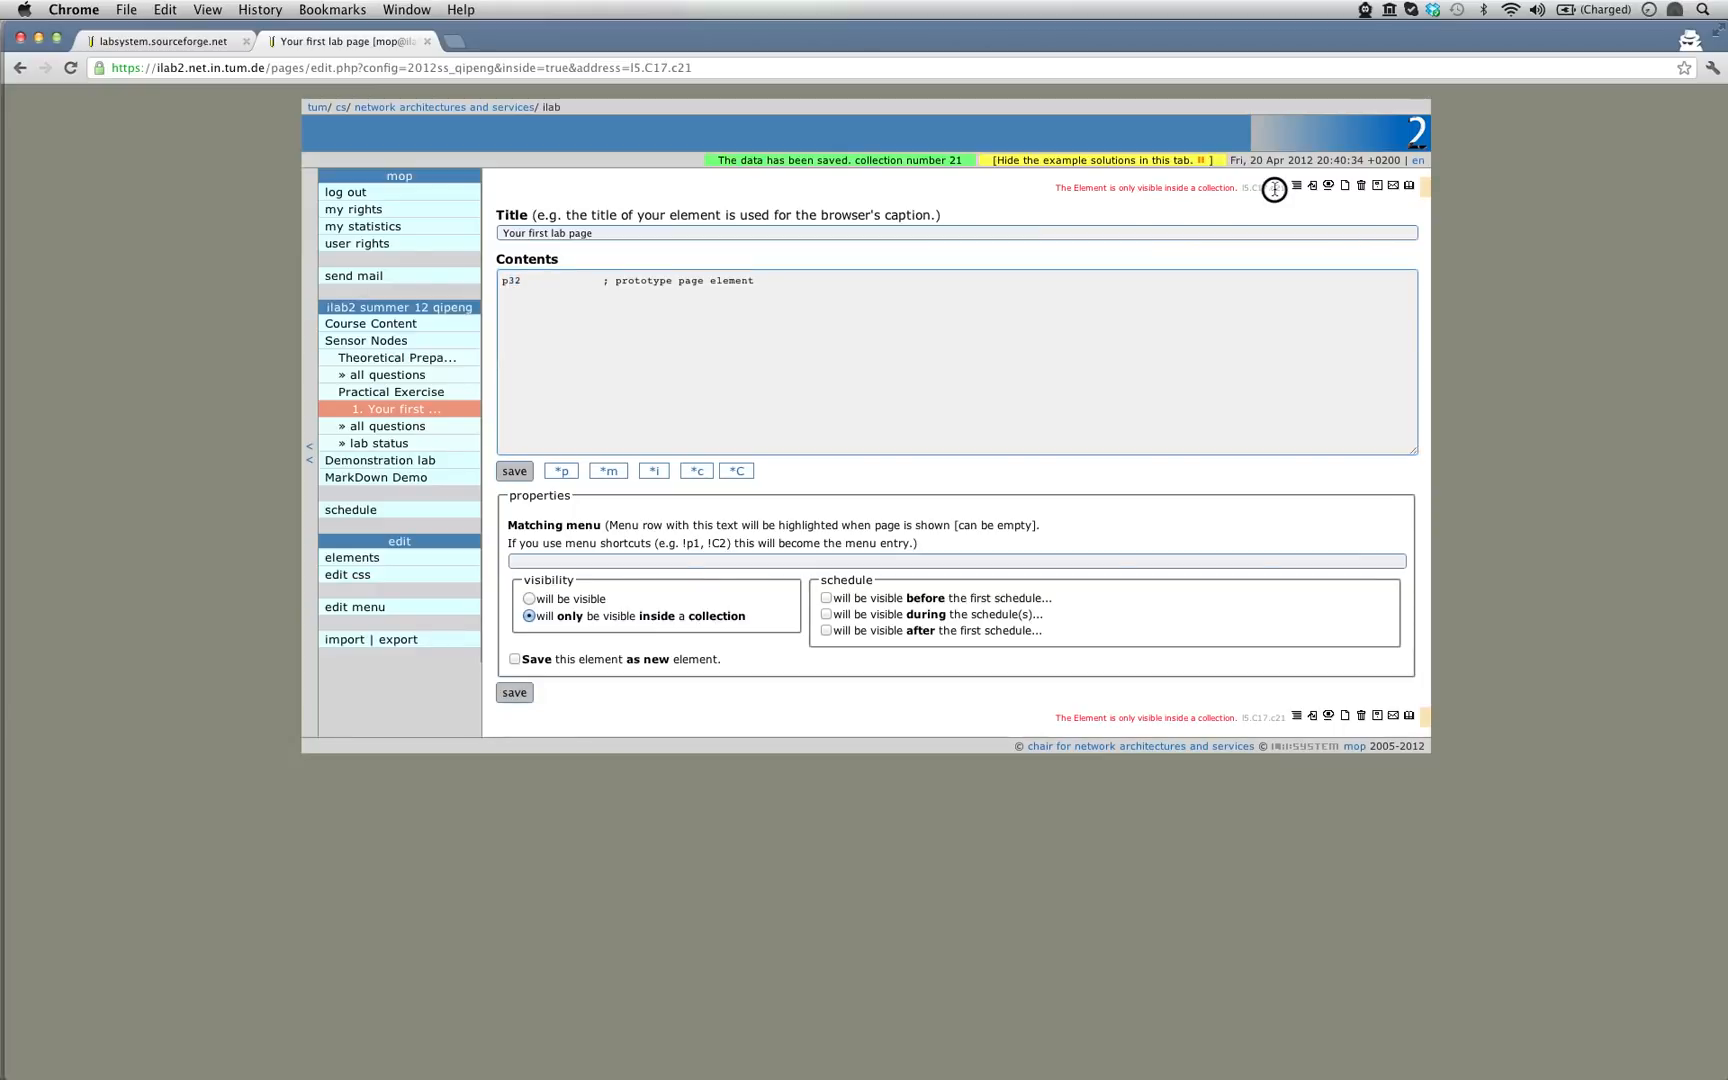
{"action": "left_click_drag", "start_coordinate": [1276, 189], "coordinate": [1286, 189]}
{"action": "left_click", "coordinate": [1031, 312]}
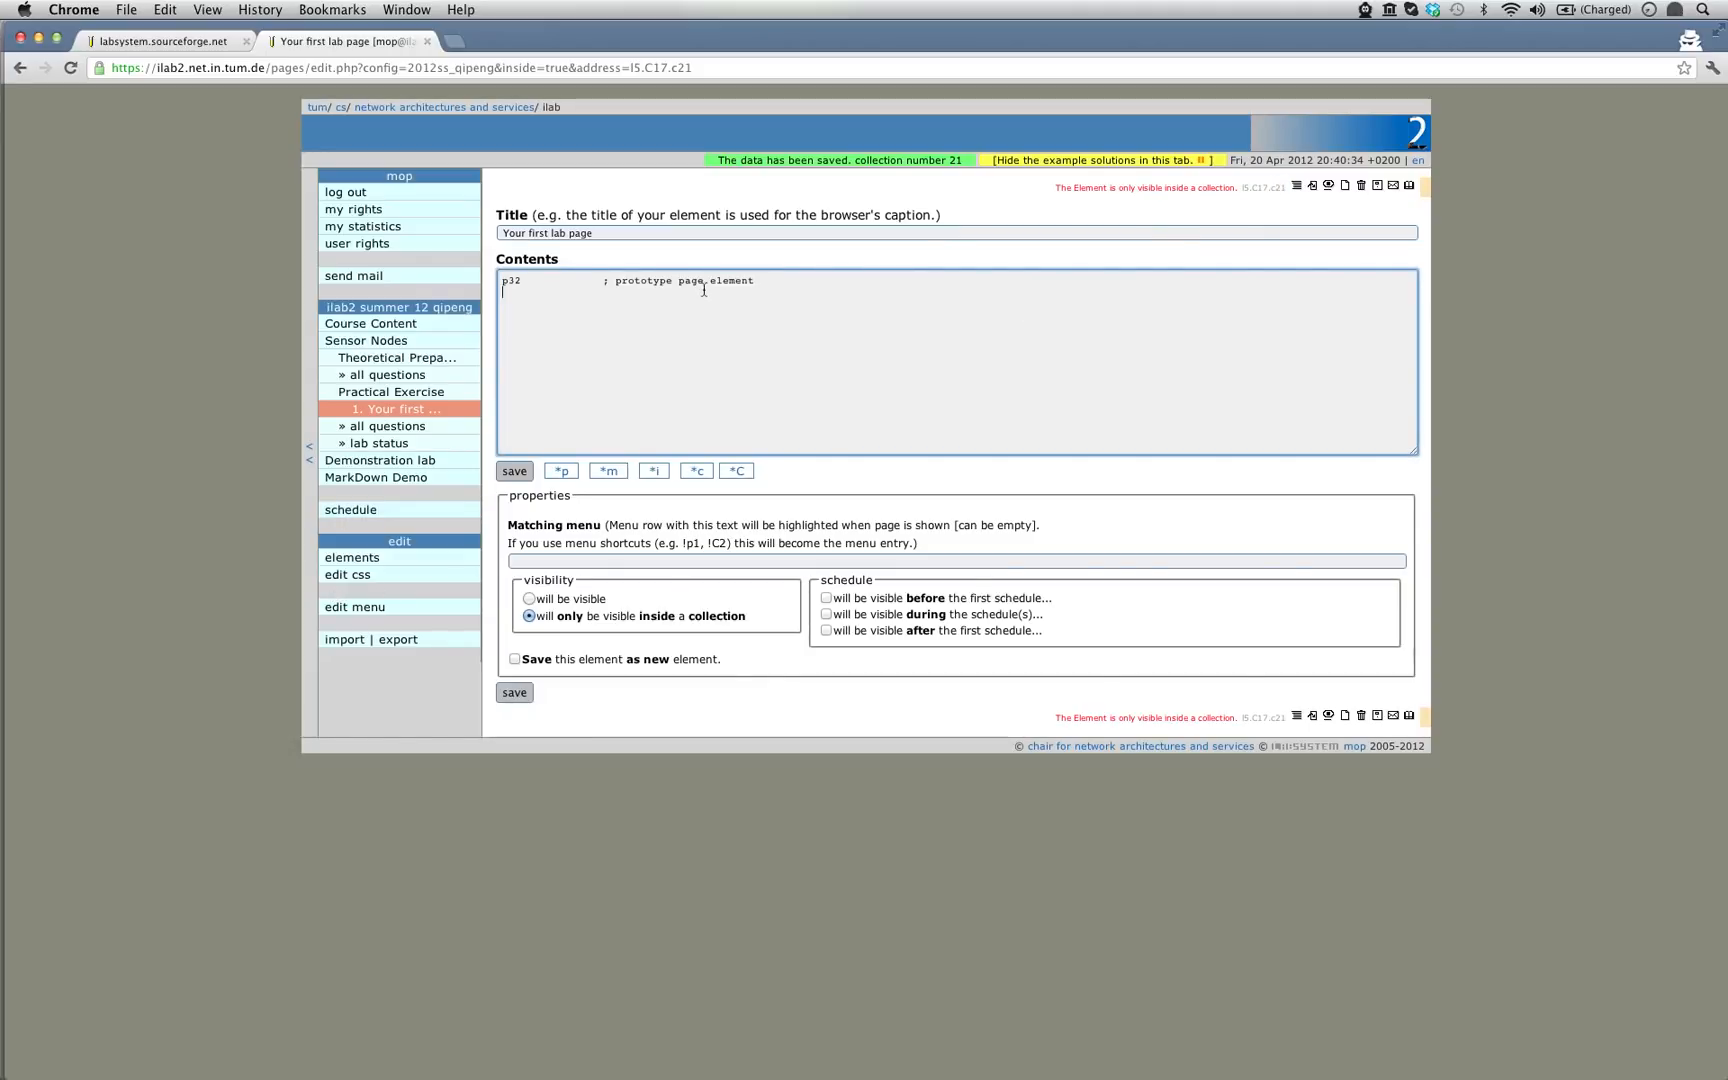
- Browse all existing page elements in the pages administration and order them by index, descending
{"action": "left_click", "coordinate": [430, 560]}
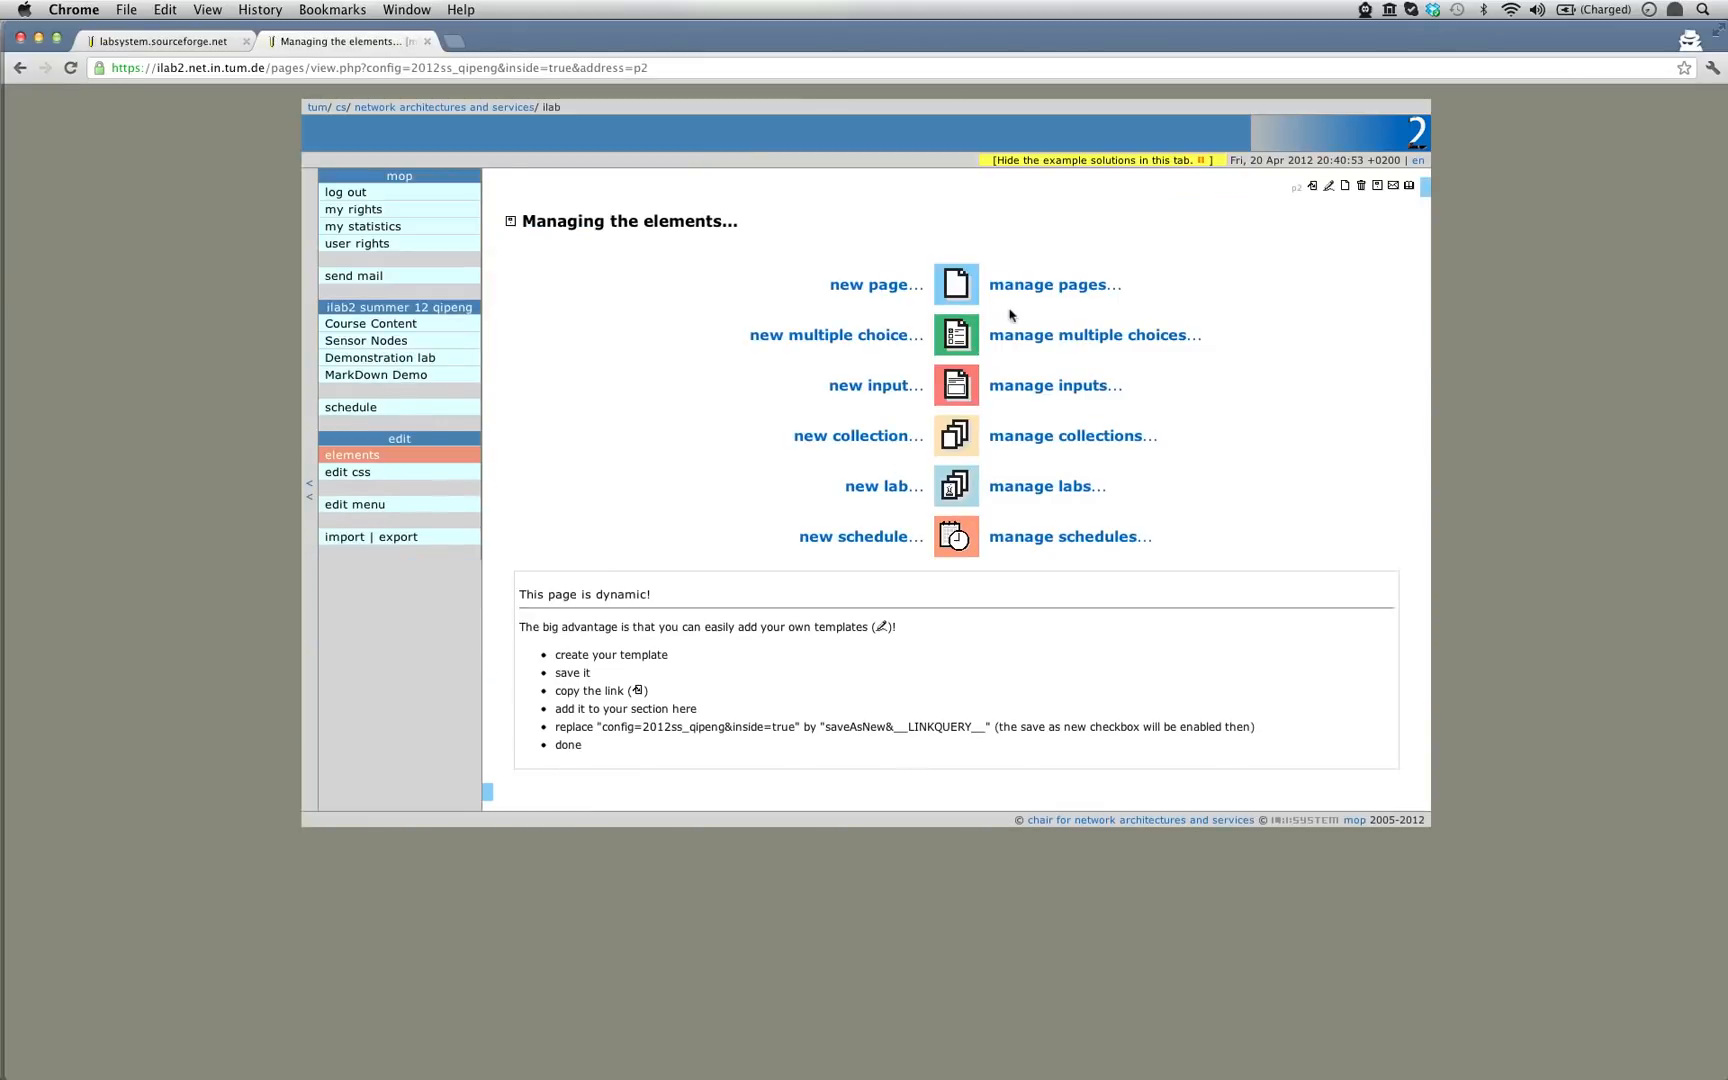
{"action": "left_click", "coordinate": [1031, 290]}
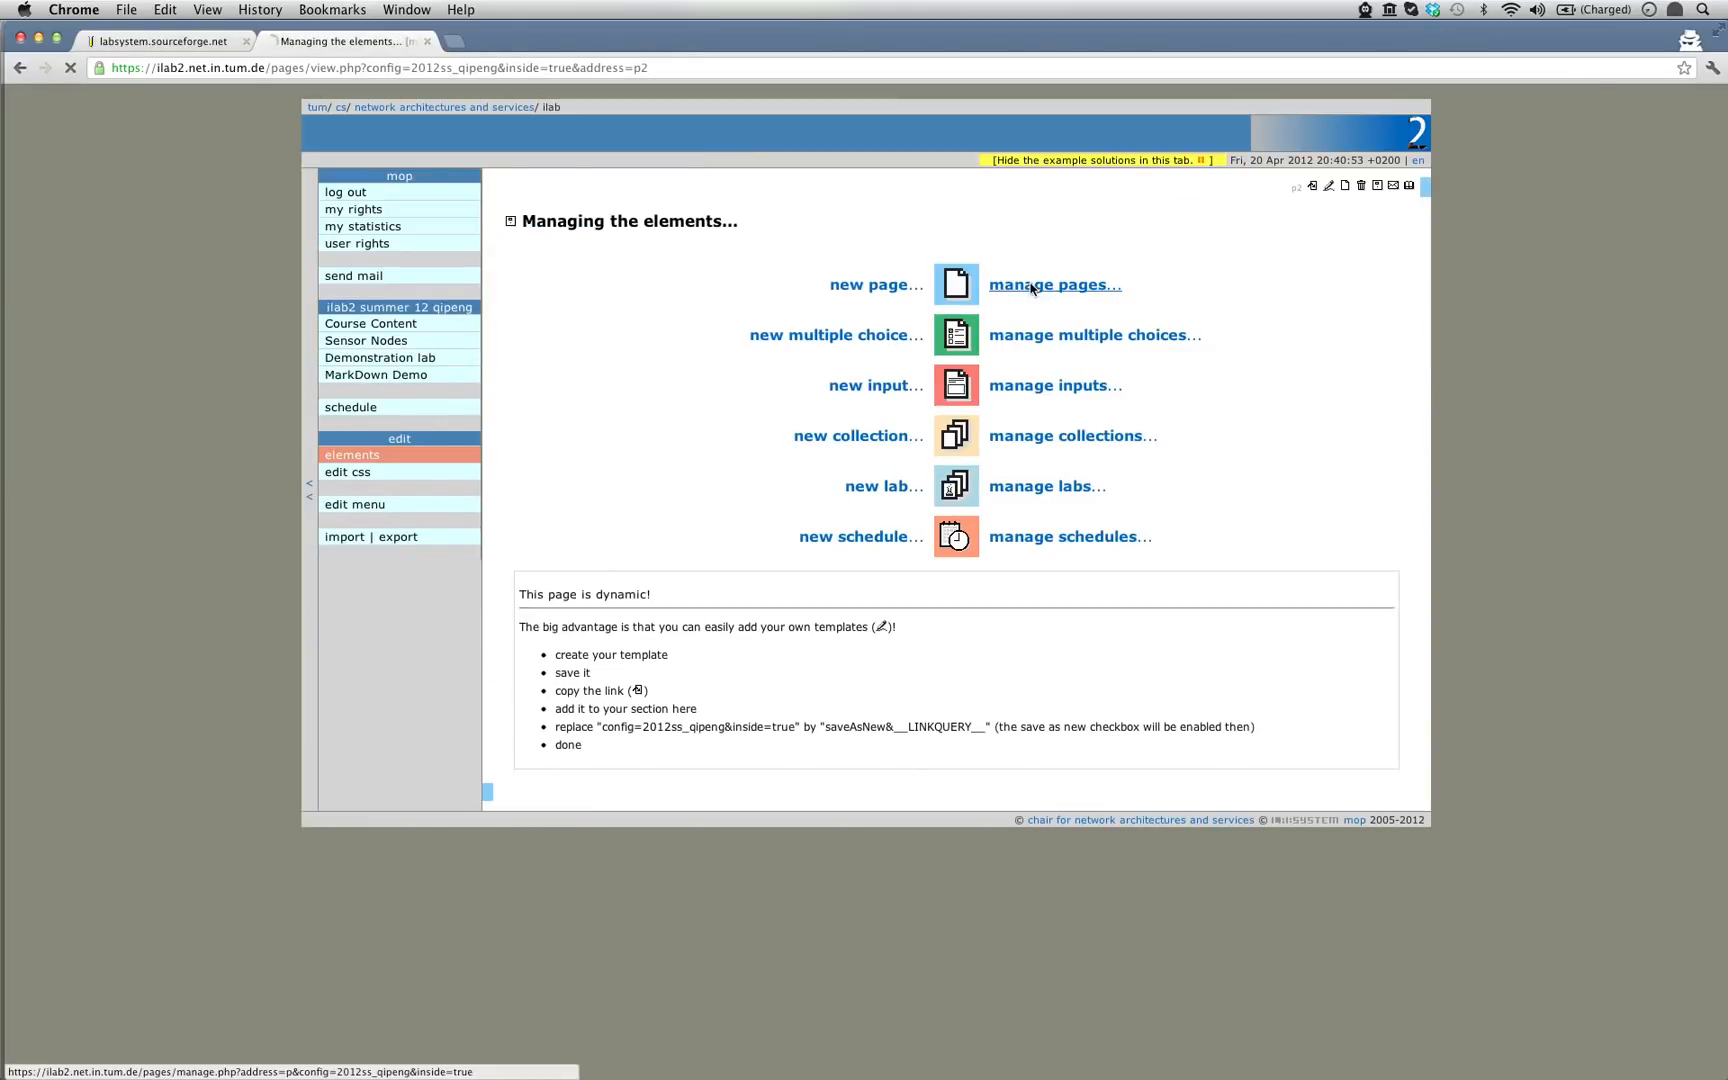
{"action": "scroll", "coordinate": [920, 499], "scroll_direction": "down", "scroll_amount": 3}
{"action": "scroll", "coordinate": [920, 499], "scroll_direction": "down", "scroll_amount": 2}
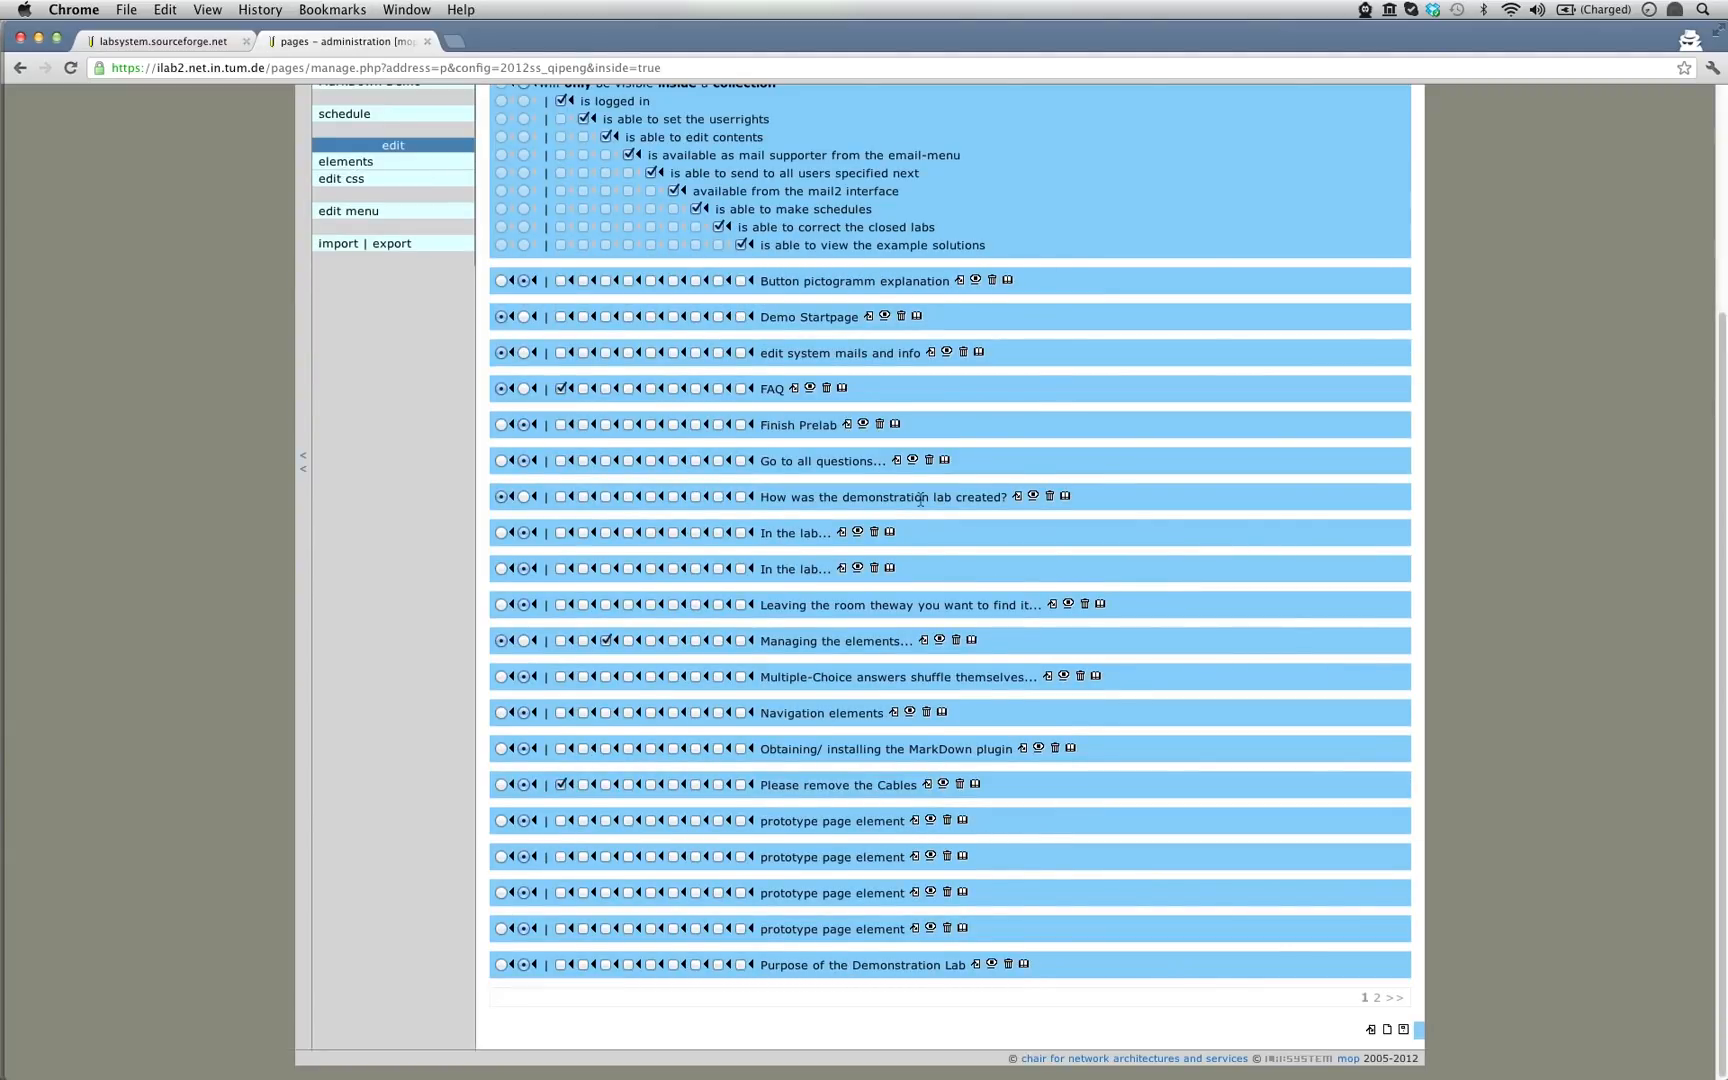
{"action": "scroll", "coordinate": [920, 499], "scroll_direction": "up", "scroll_amount": 4}
{"action": "left_click", "coordinate": [1287, 250]}
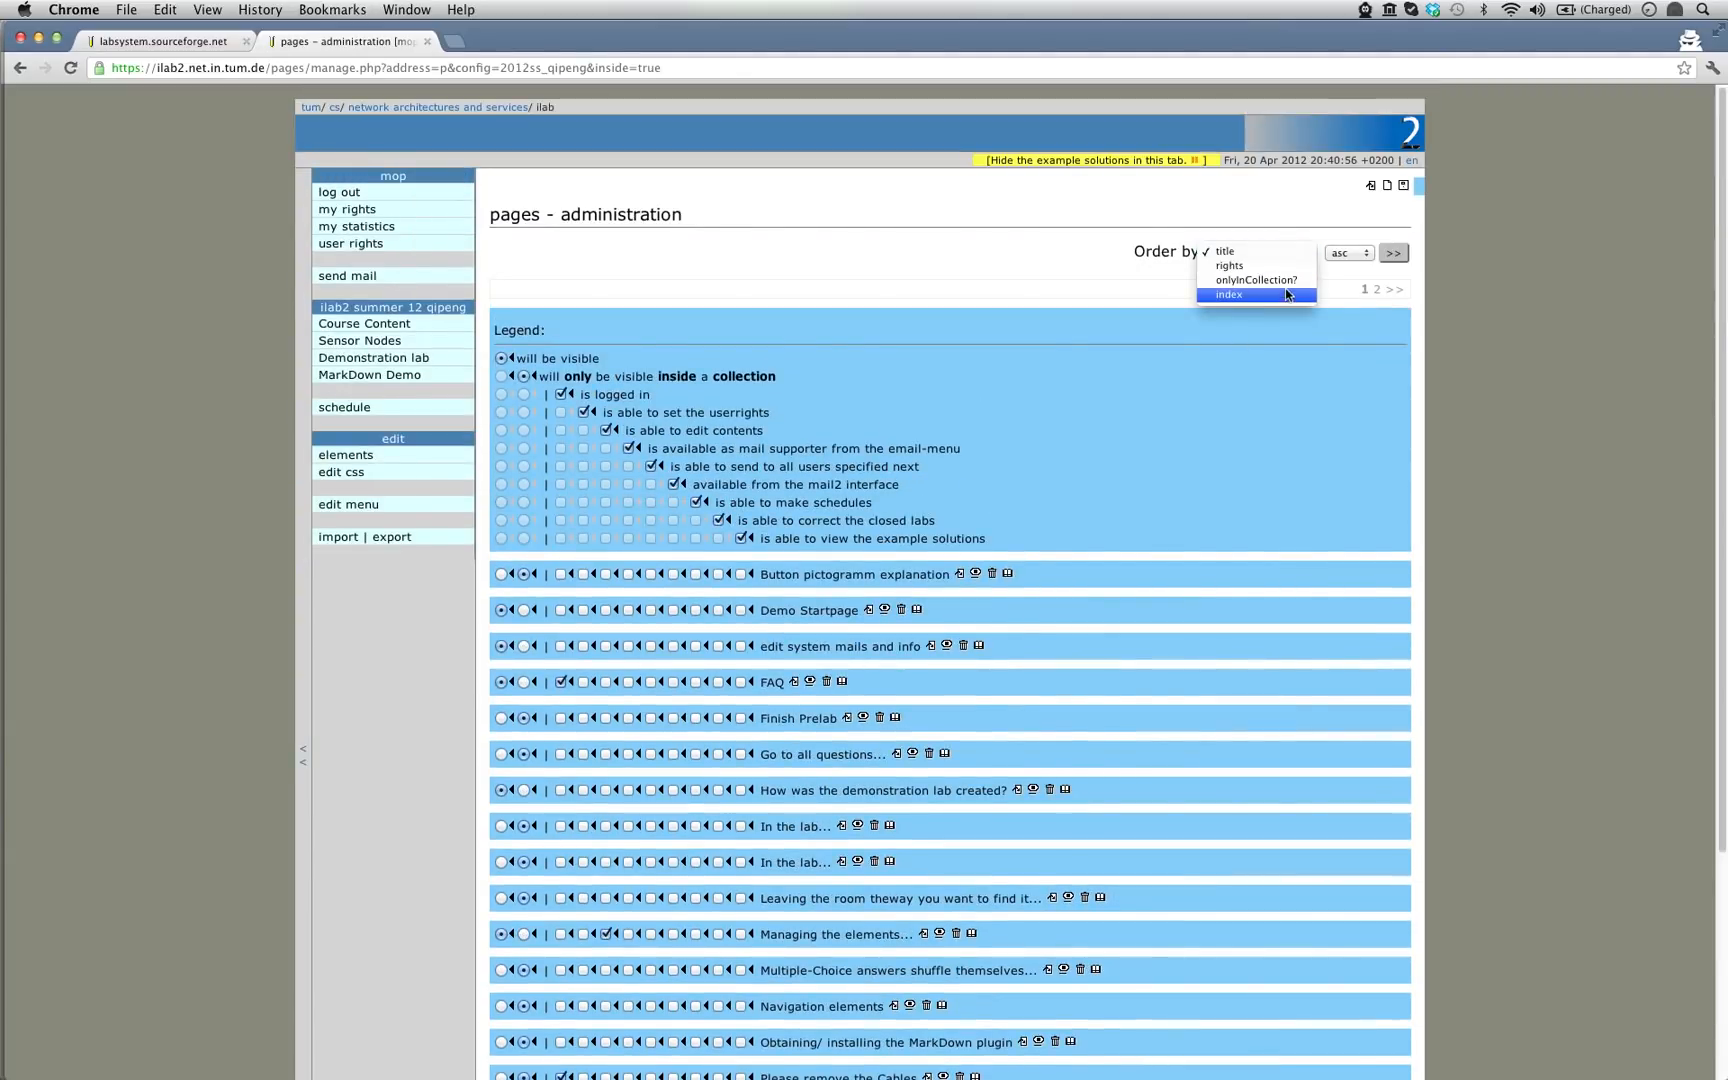
{"action": "left_click", "coordinate": [1287, 293]}
{"action": "left_click", "coordinate": [1345, 253]}
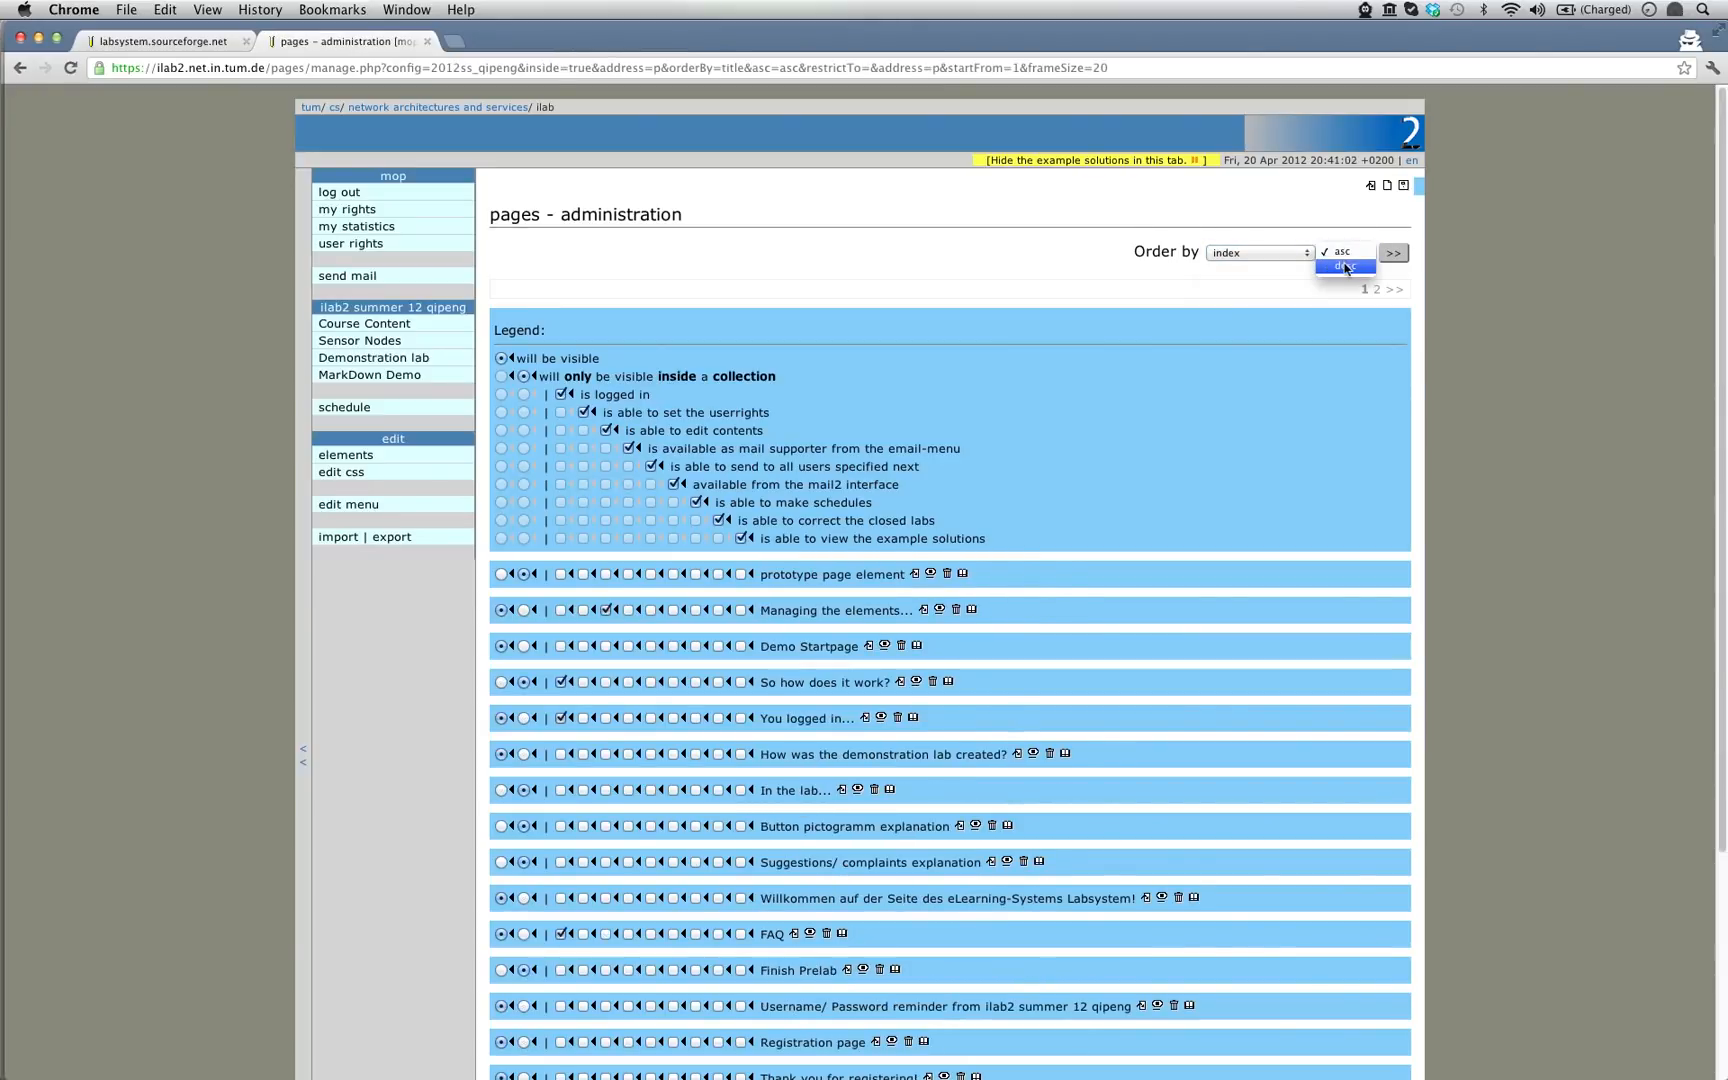
{"action": "left_click", "coordinate": [1345, 266]}
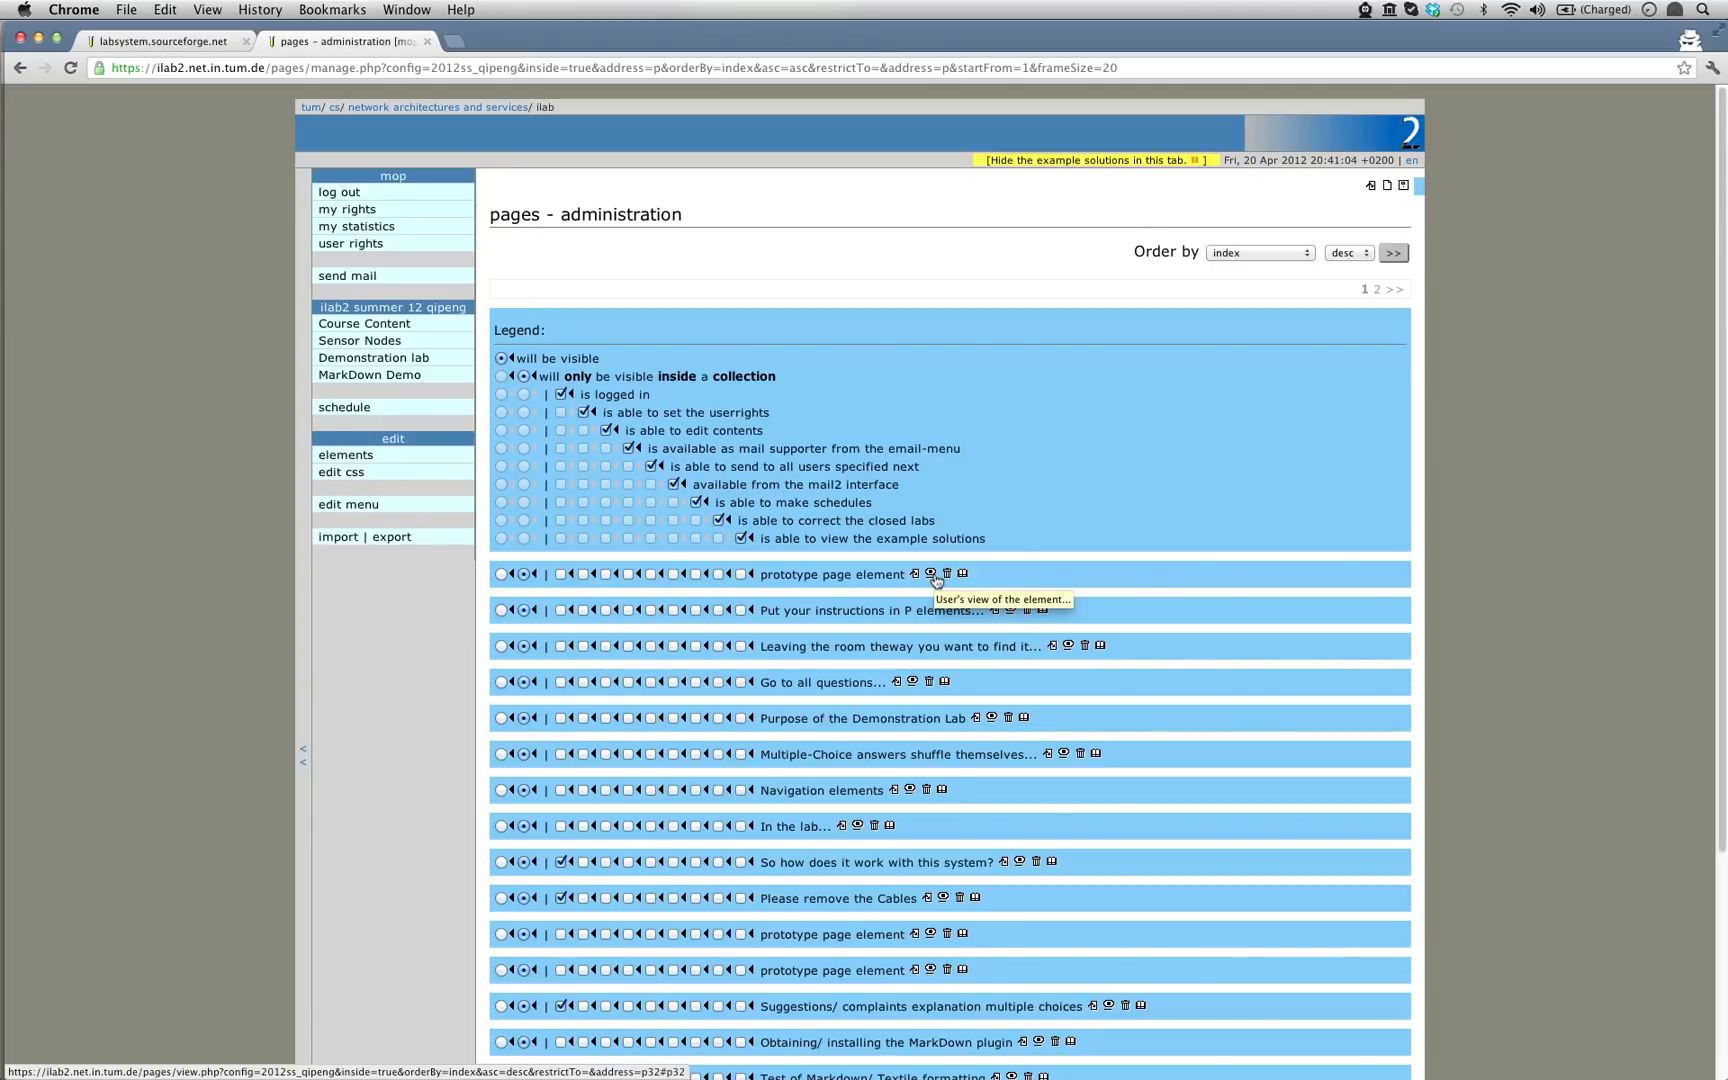
- View the most recently created prototype page element, check its element ID in the web address, and return to the pages administration
{"action": "left_click", "coordinate": [931, 576]}
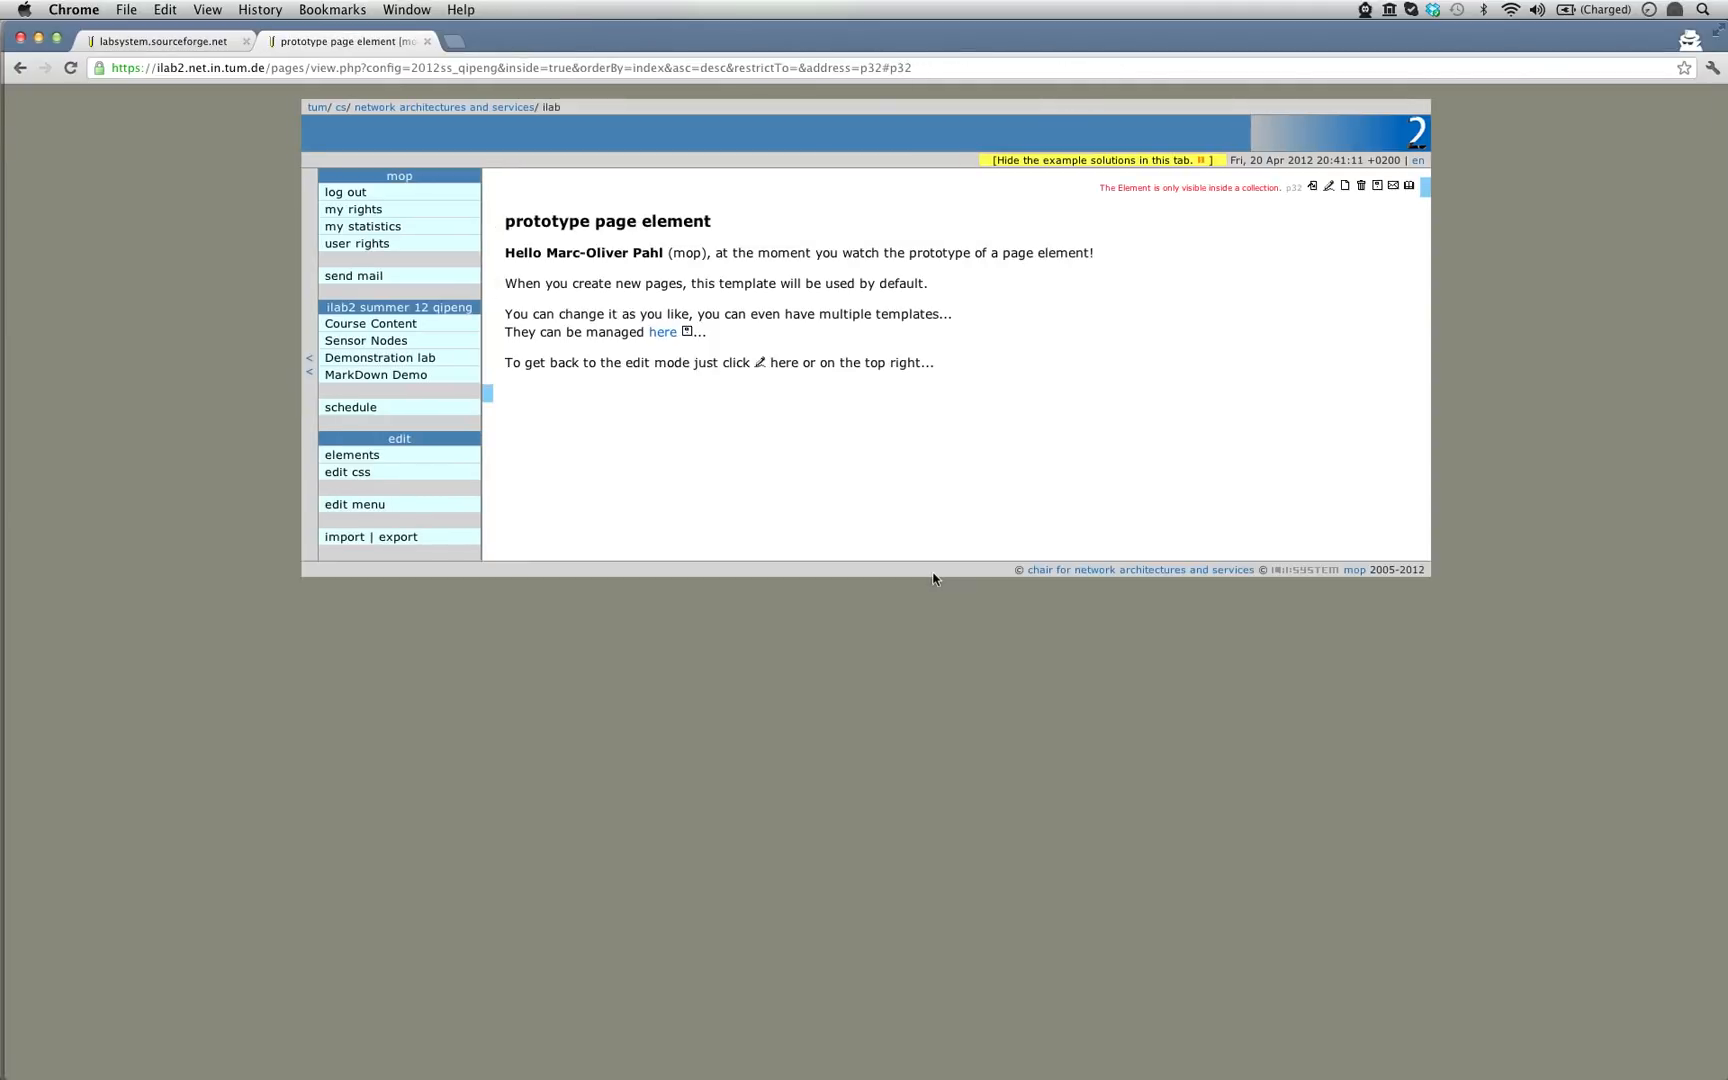
{"action": "left_click_drag", "start_coordinate": [914, 62], "coordinate": [892, 67]}
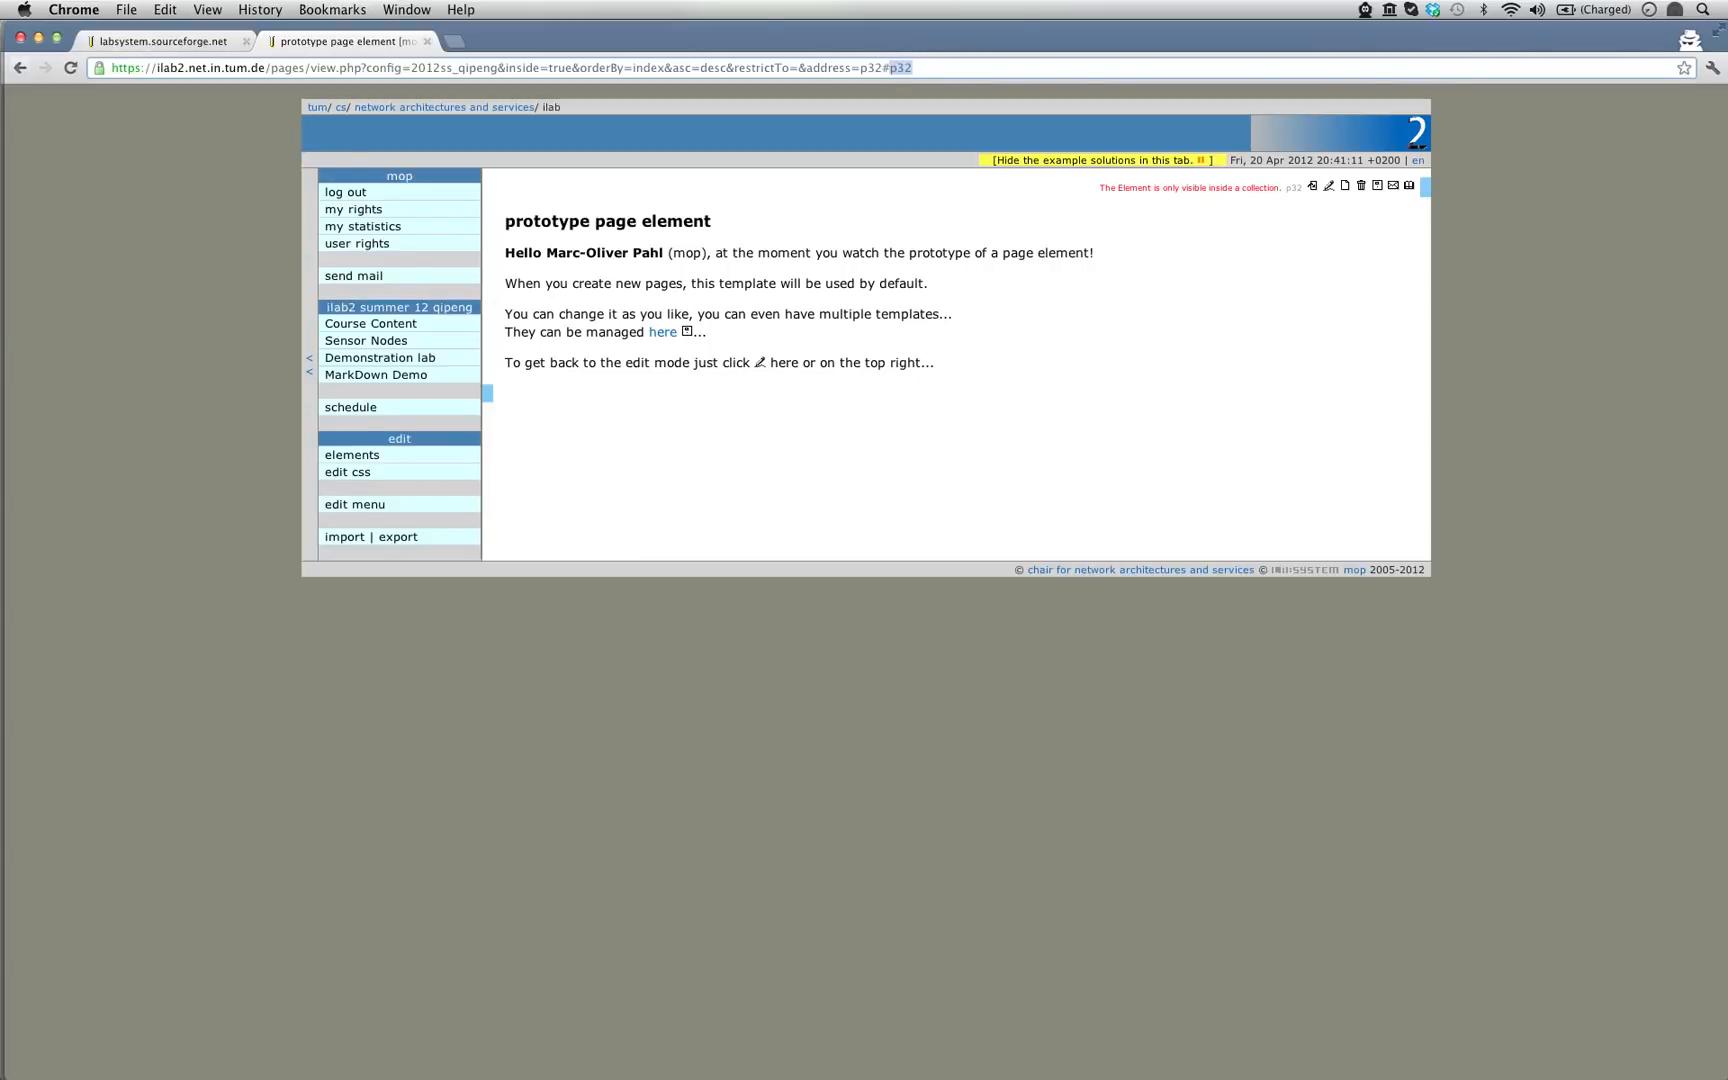
{"action": "left_click", "coordinate": [28, 74]}
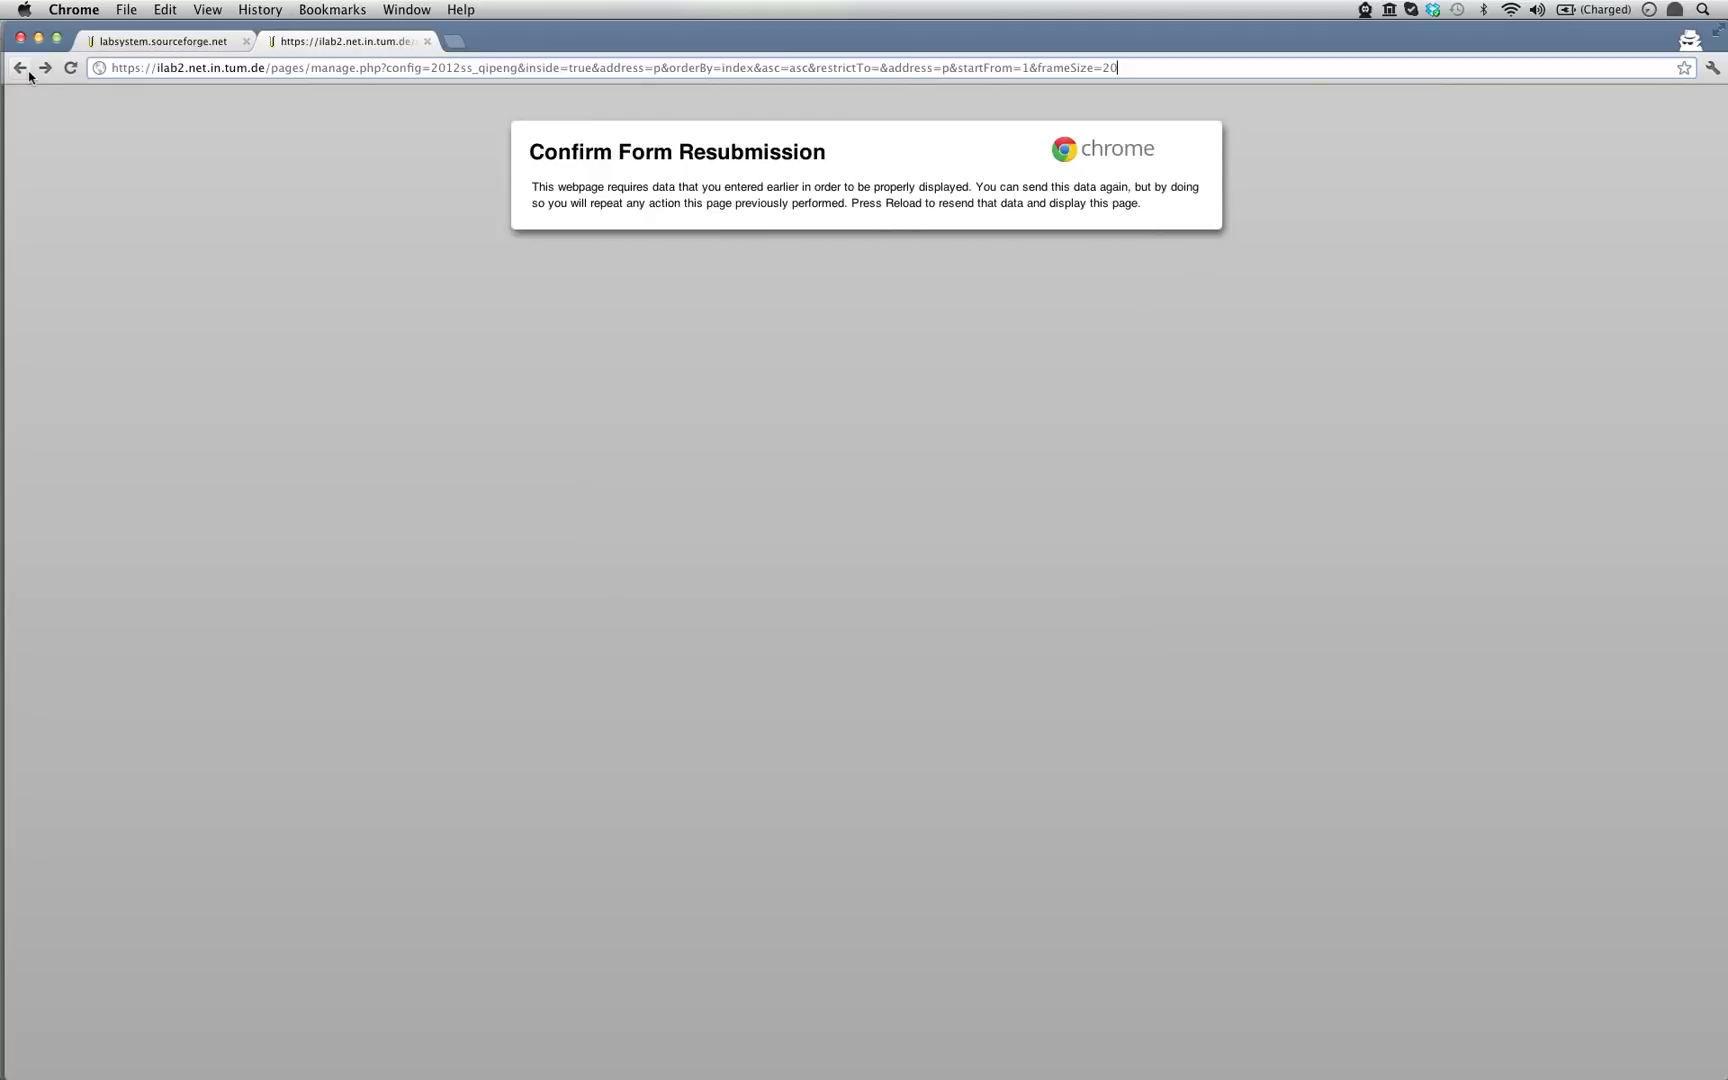
{"action": "left_click", "coordinate": [28, 74]}
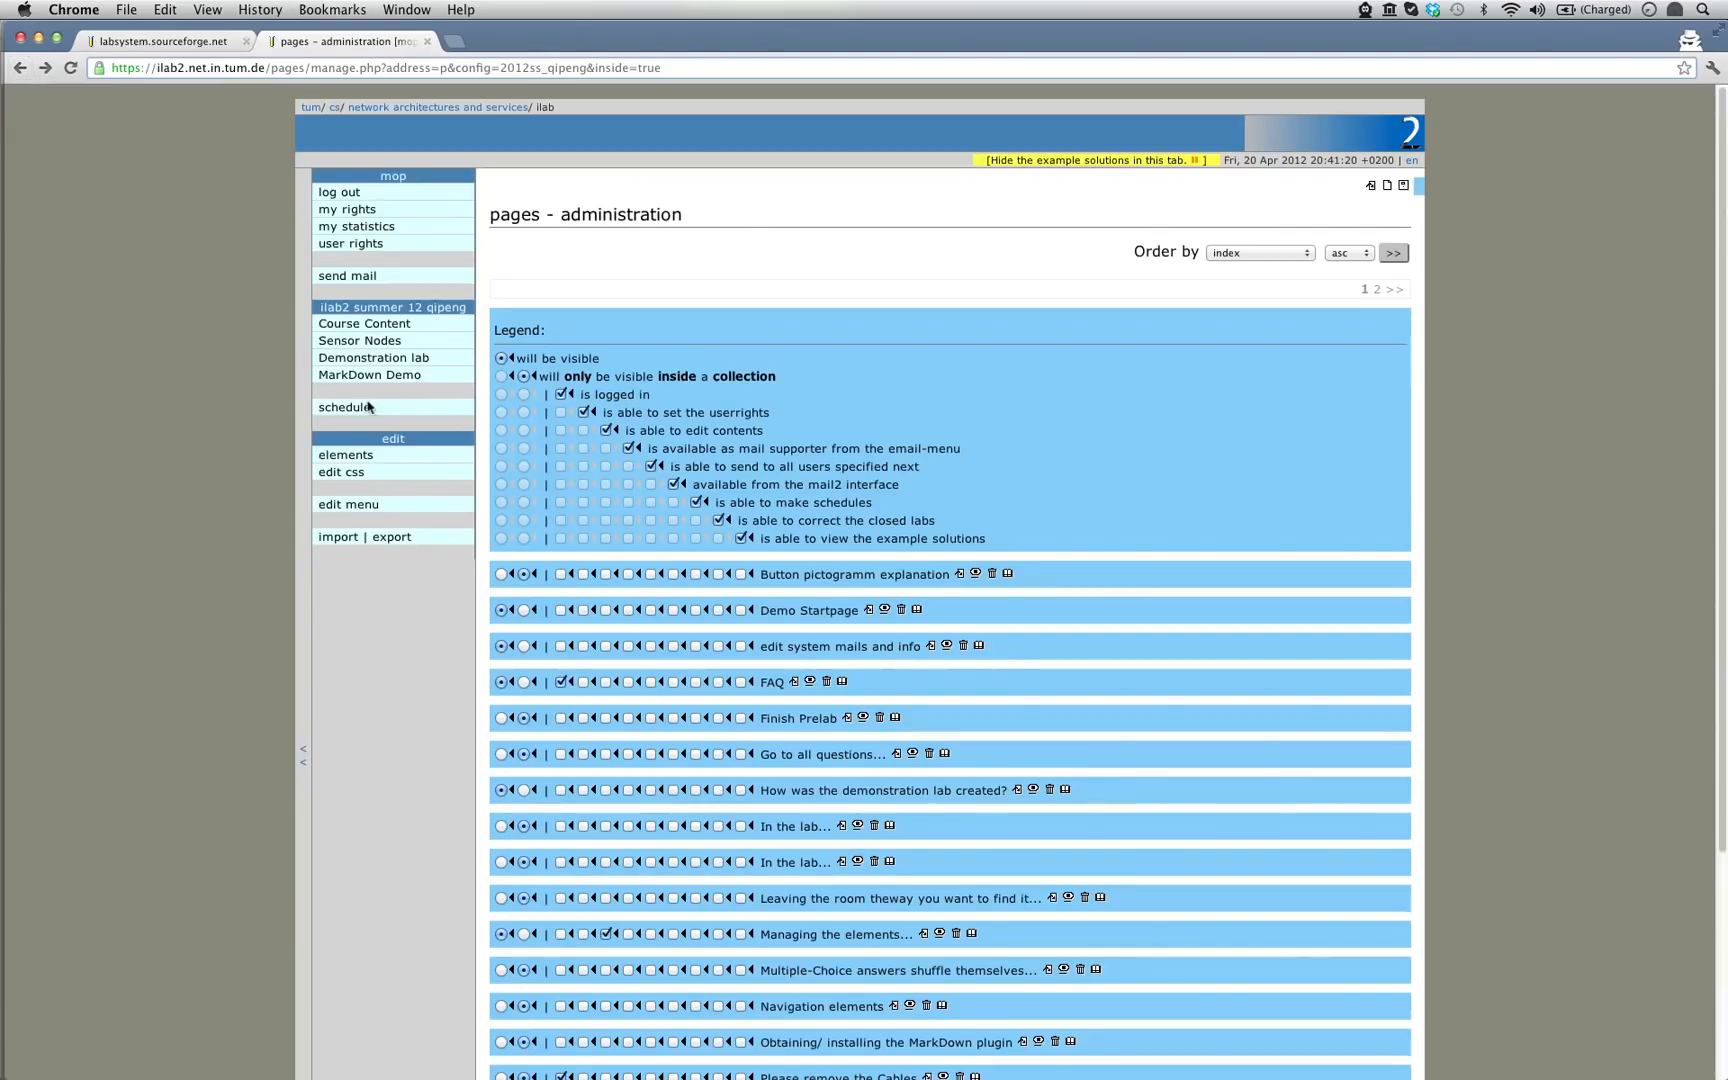
- Insert a new free-text input element into "Your first lab page" of the Sensor Nodes lab and view the page
{"action": "left_click", "coordinate": [380, 344]}
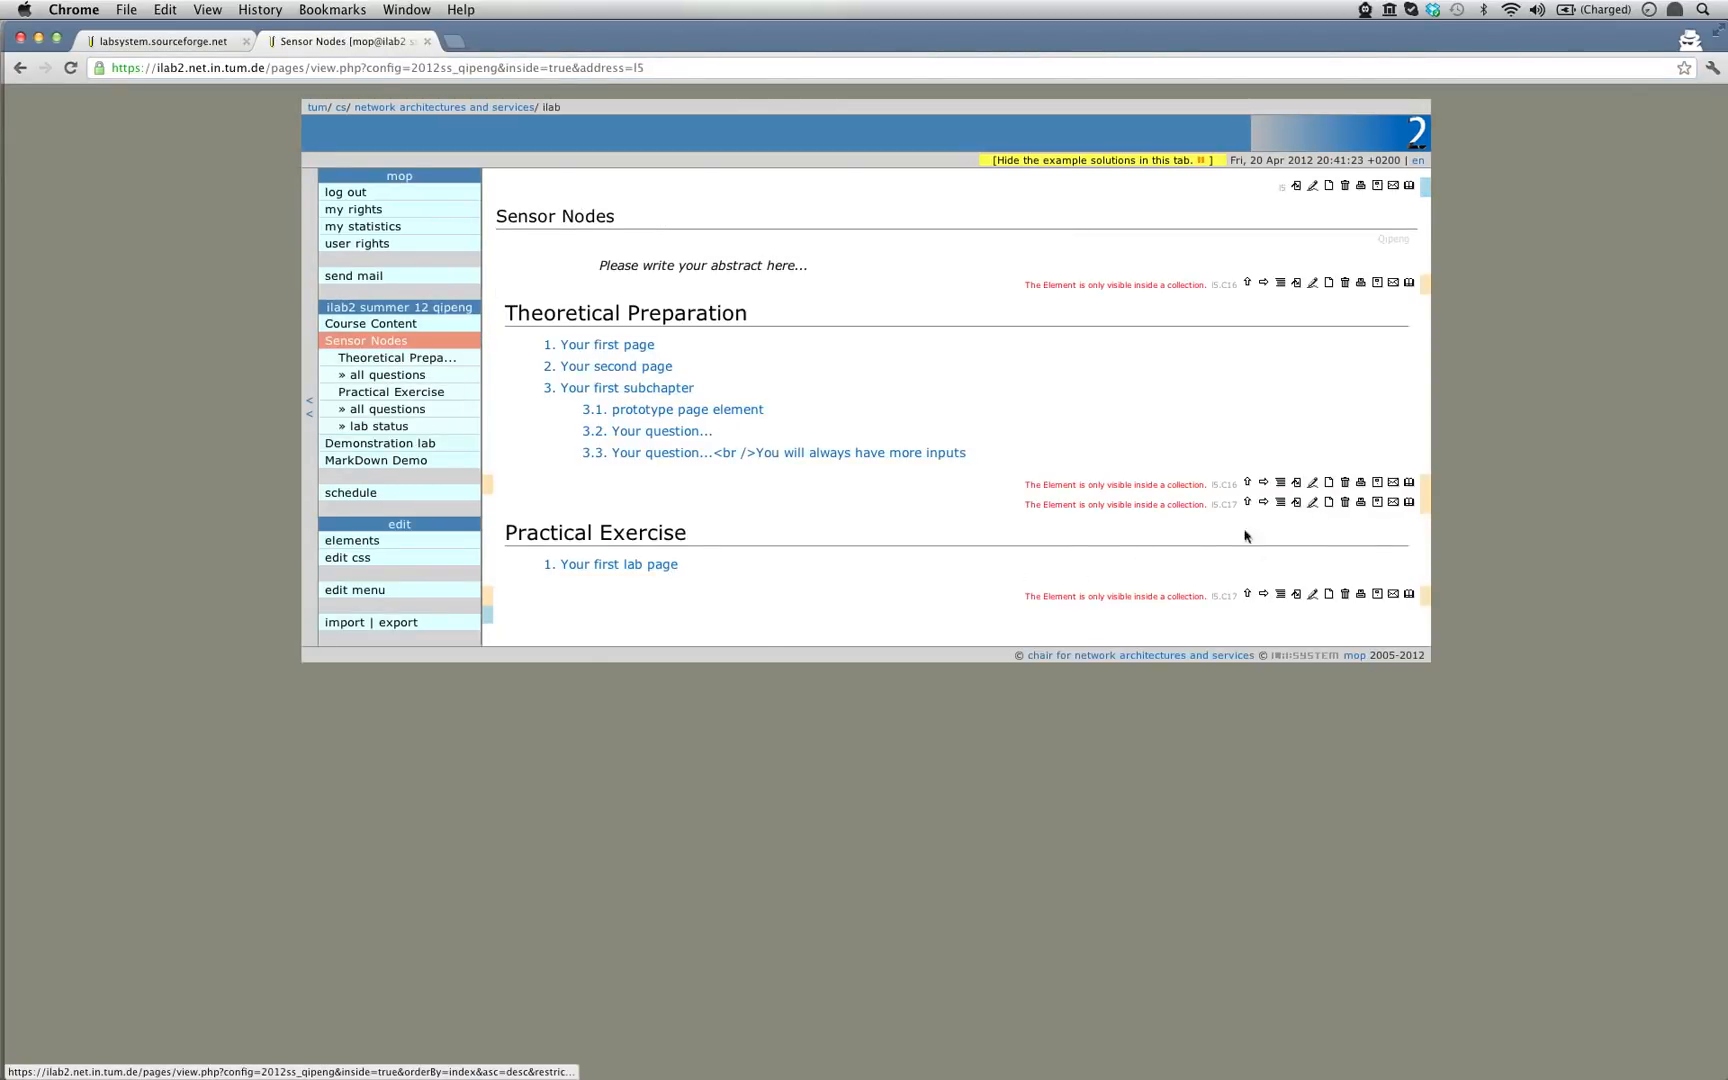
{"action": "left_click", "coordinate": [625, 566]}
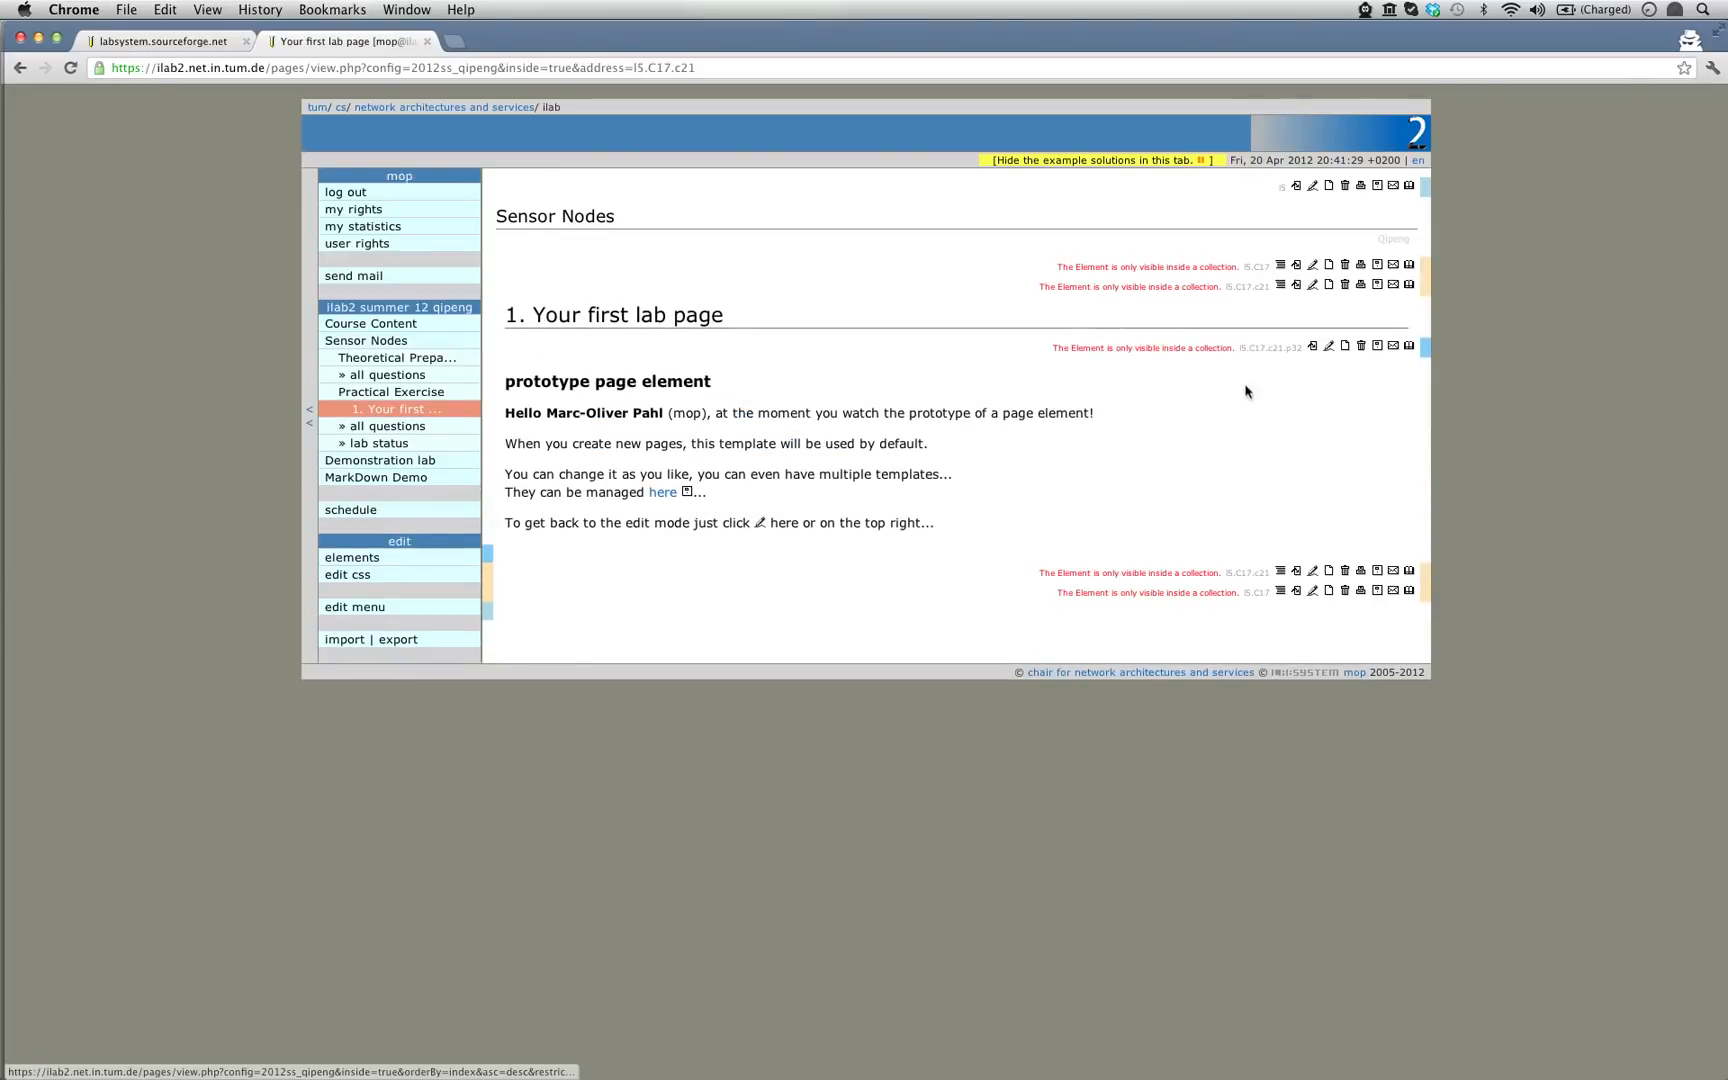
{"action": "left_click", "coordinate": [1313, 286]}
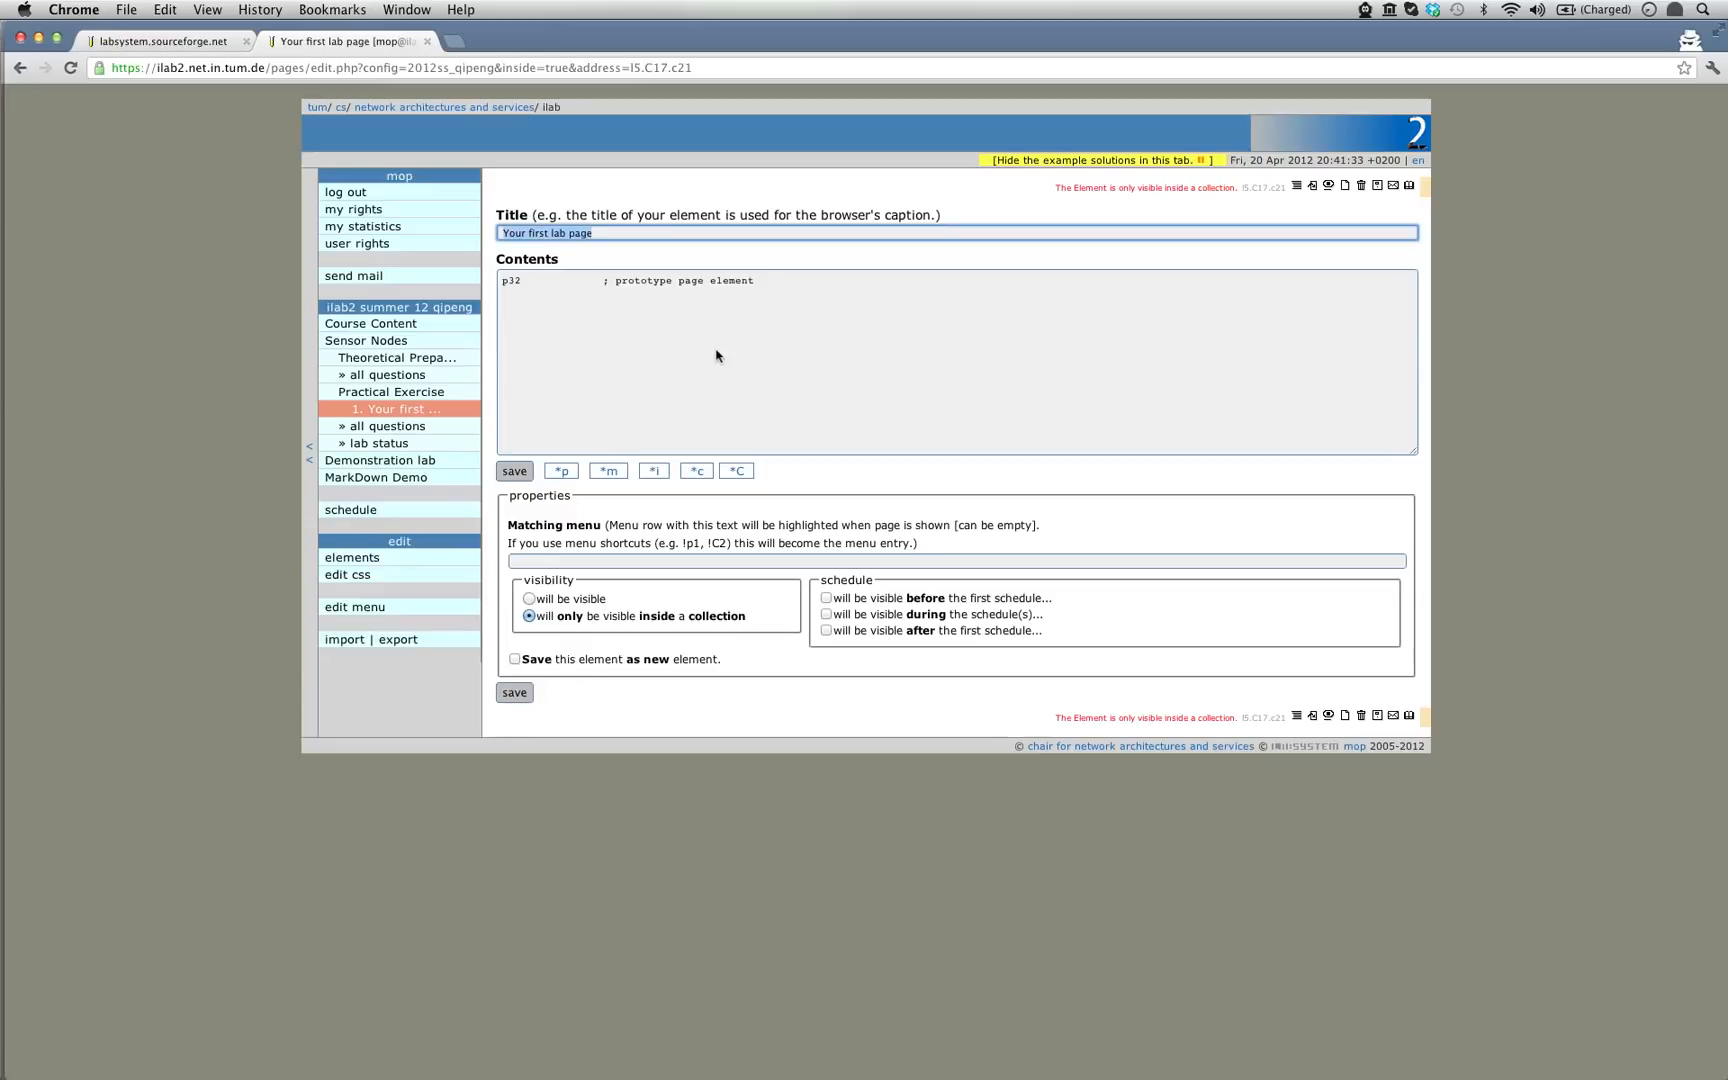
{"action": "left_click", "coordinate": [654, 470]}
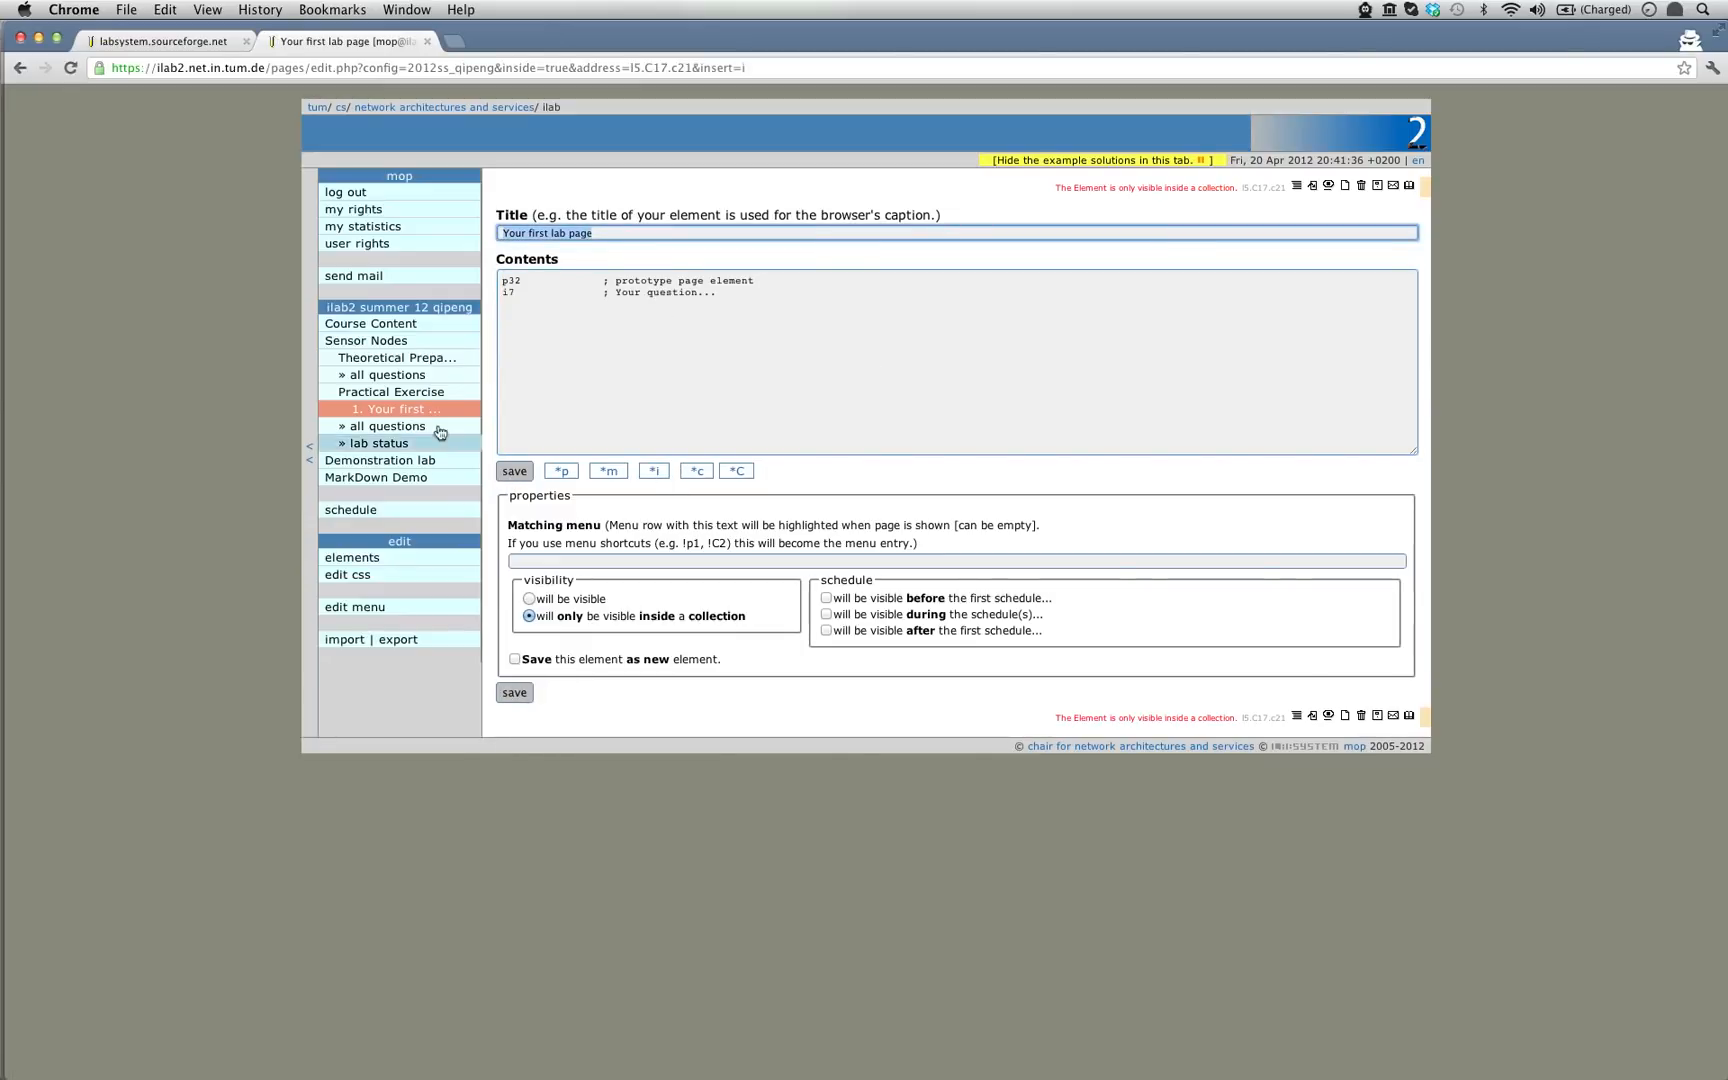
{"action": "left_click", "coordinate": [408, 414]}
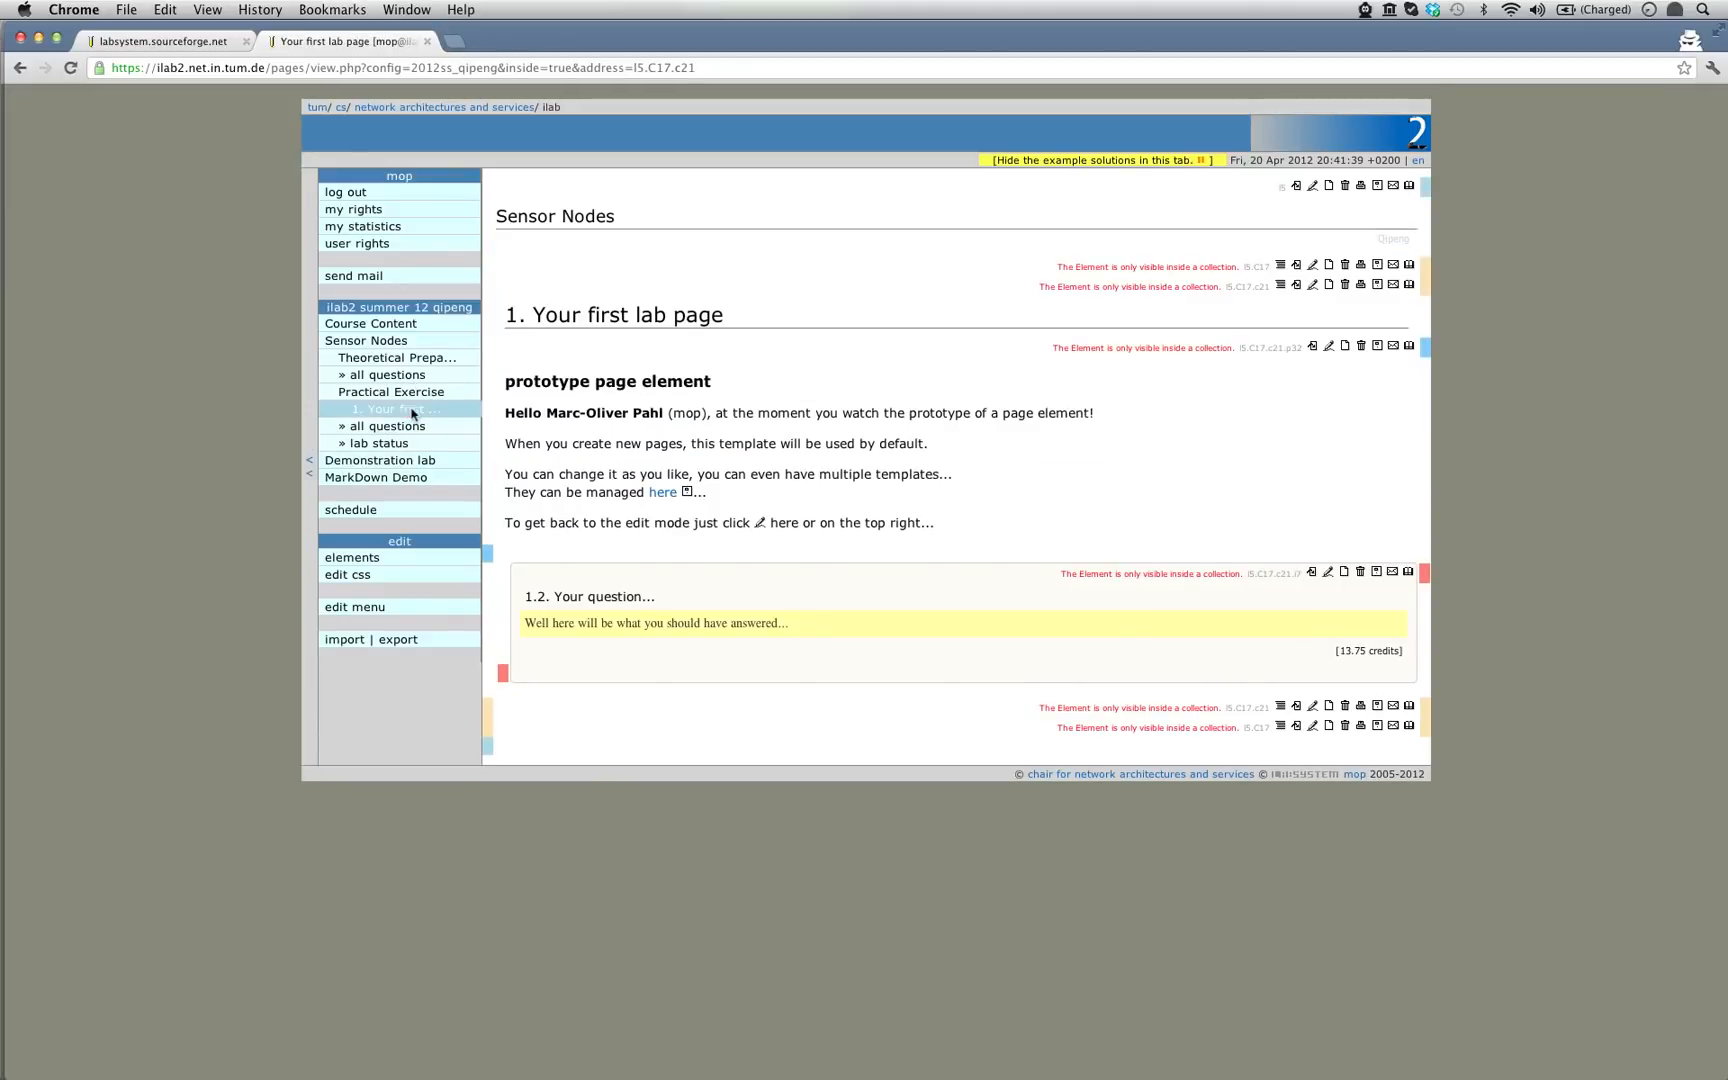
- Set the new input's question to "In the practical parts you DO NOT HAVE multiple choice questions but free text inputs like this one."
{"action": "left_click", "coordinate": [1329, 572]}
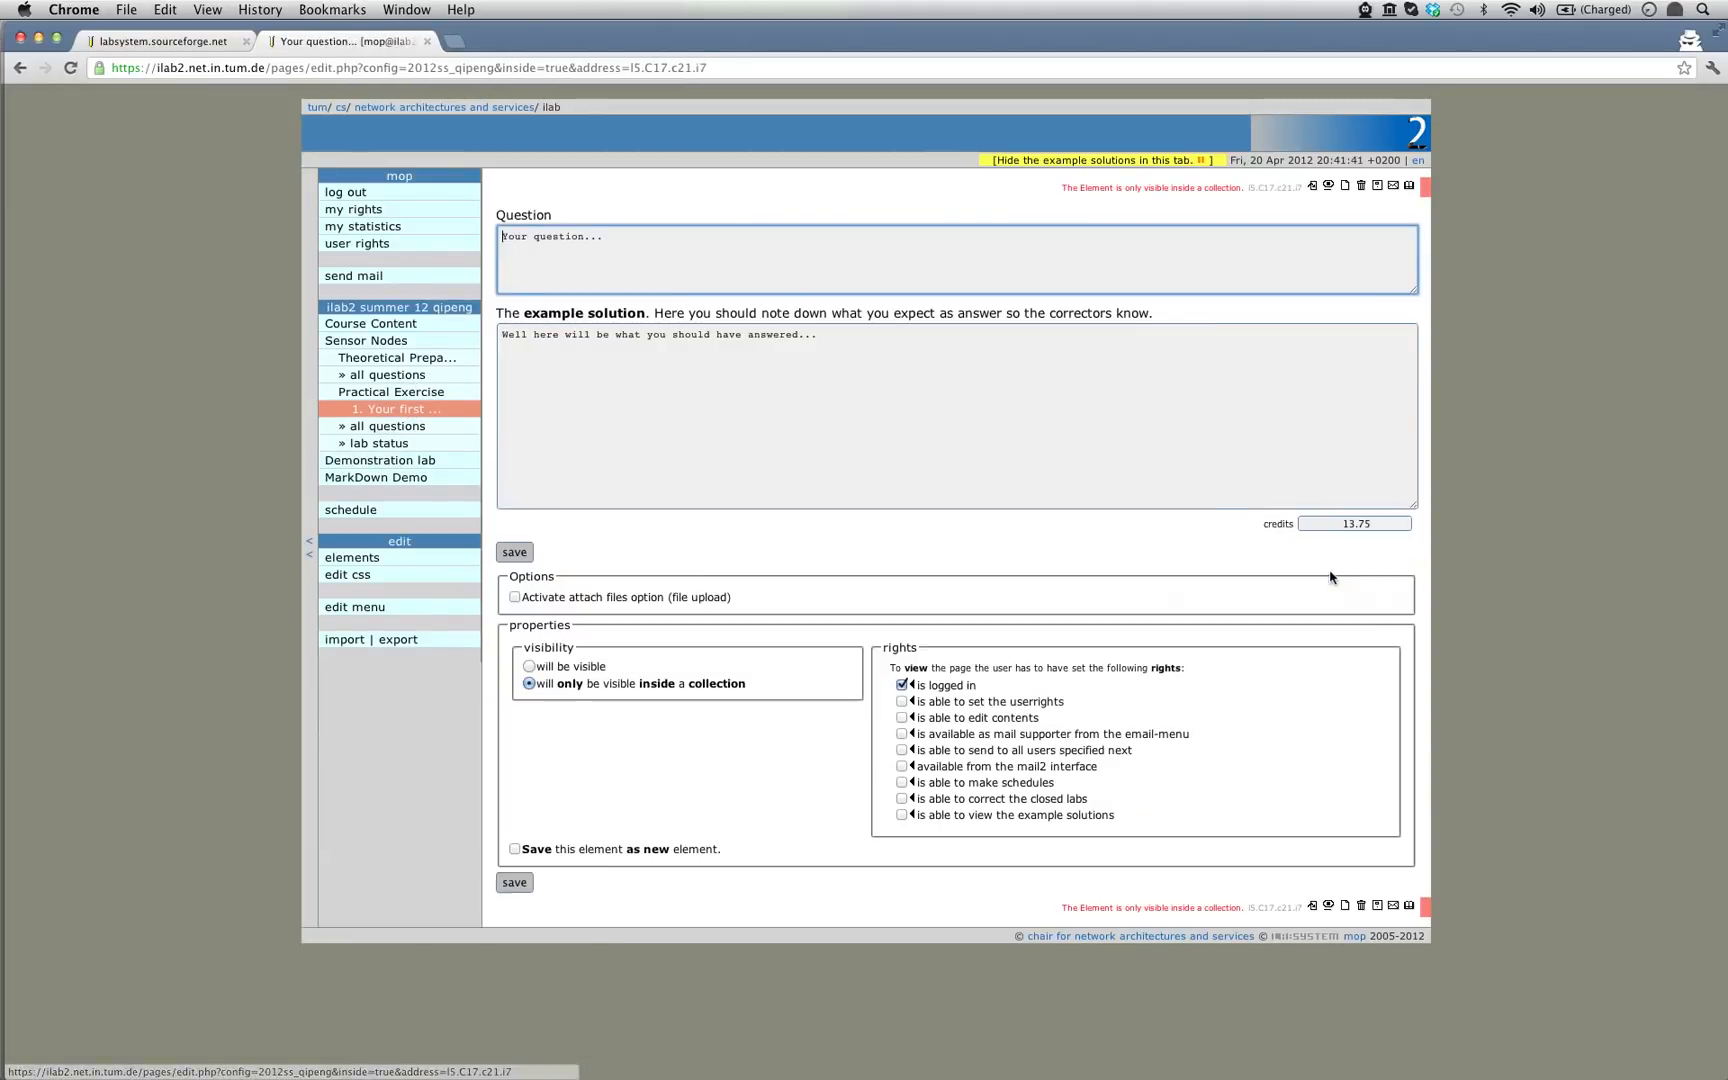
{"action": "key", "text": "super+a"}
{"action": "type", "text": "In"}
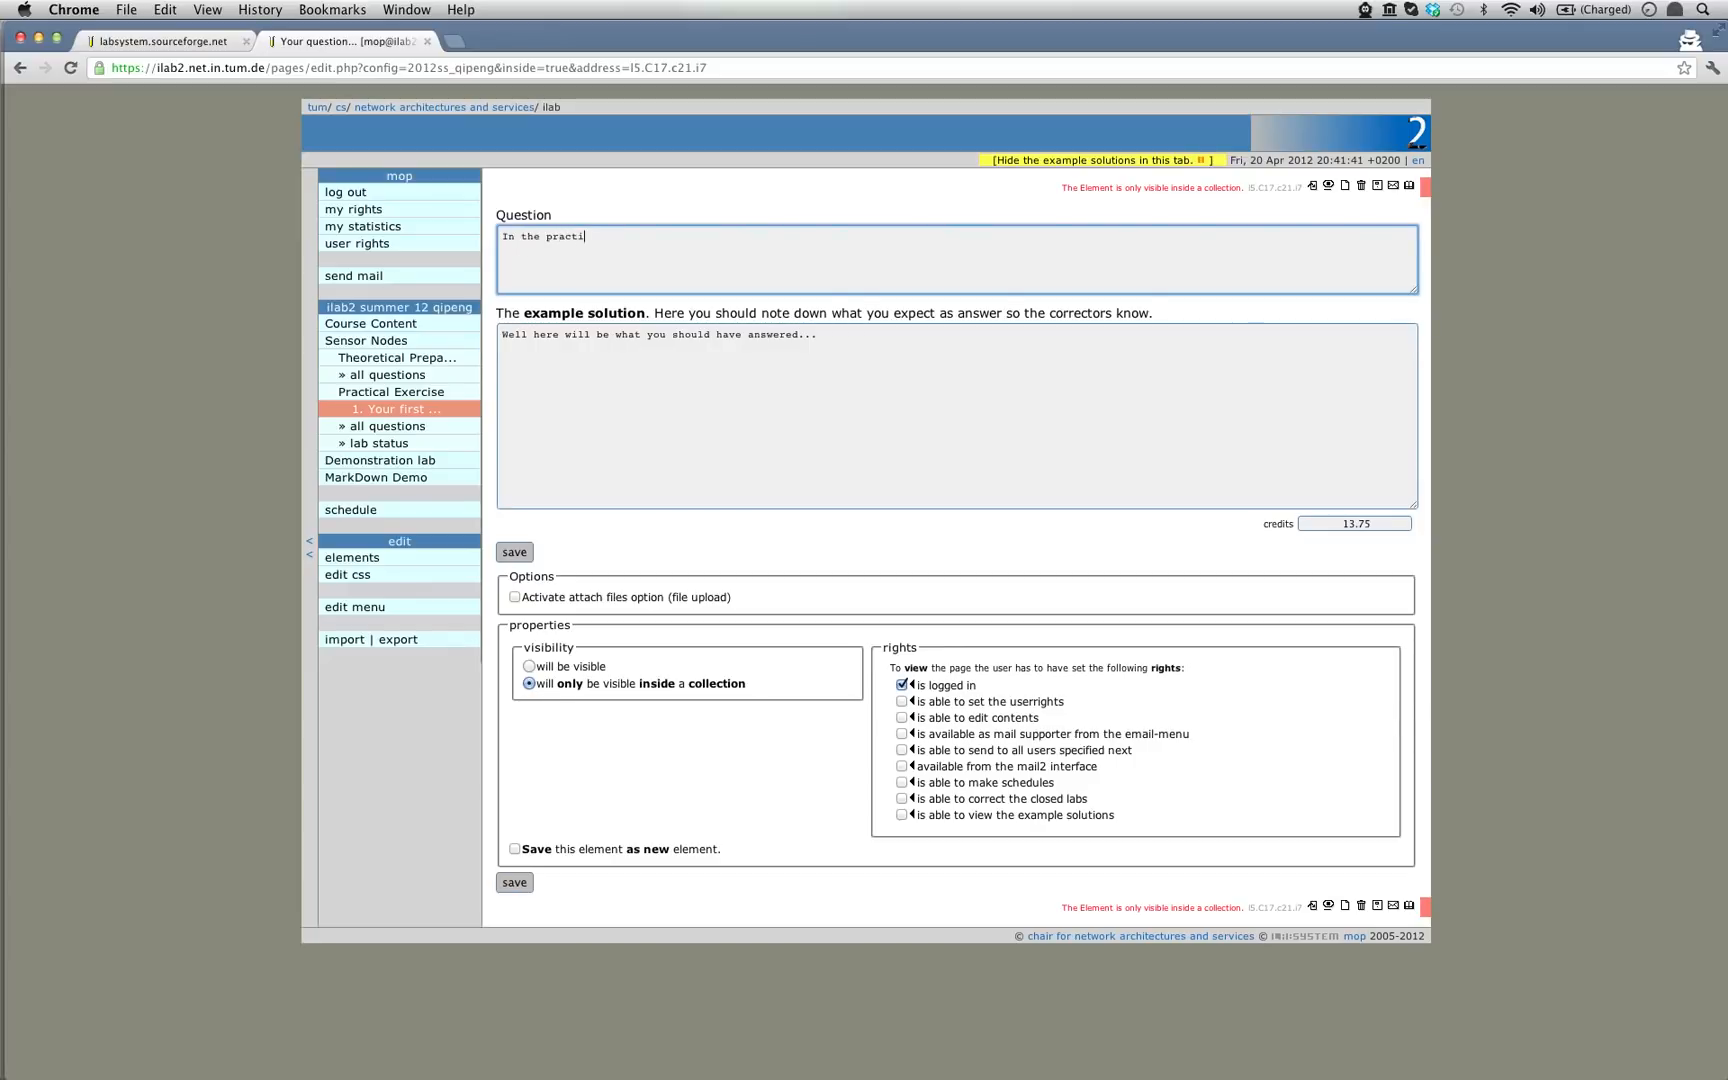
{"action": "type", "text": " the practical parts you DO NOT HAVE multiople"}
{"action": "key", "text": "Left"}
{"action": "key", "text": "Left"}
{"action": "key", "text": "Left"}
{"action": "key", "text": "Delete"}
{"action": "type", "text": "opns"}
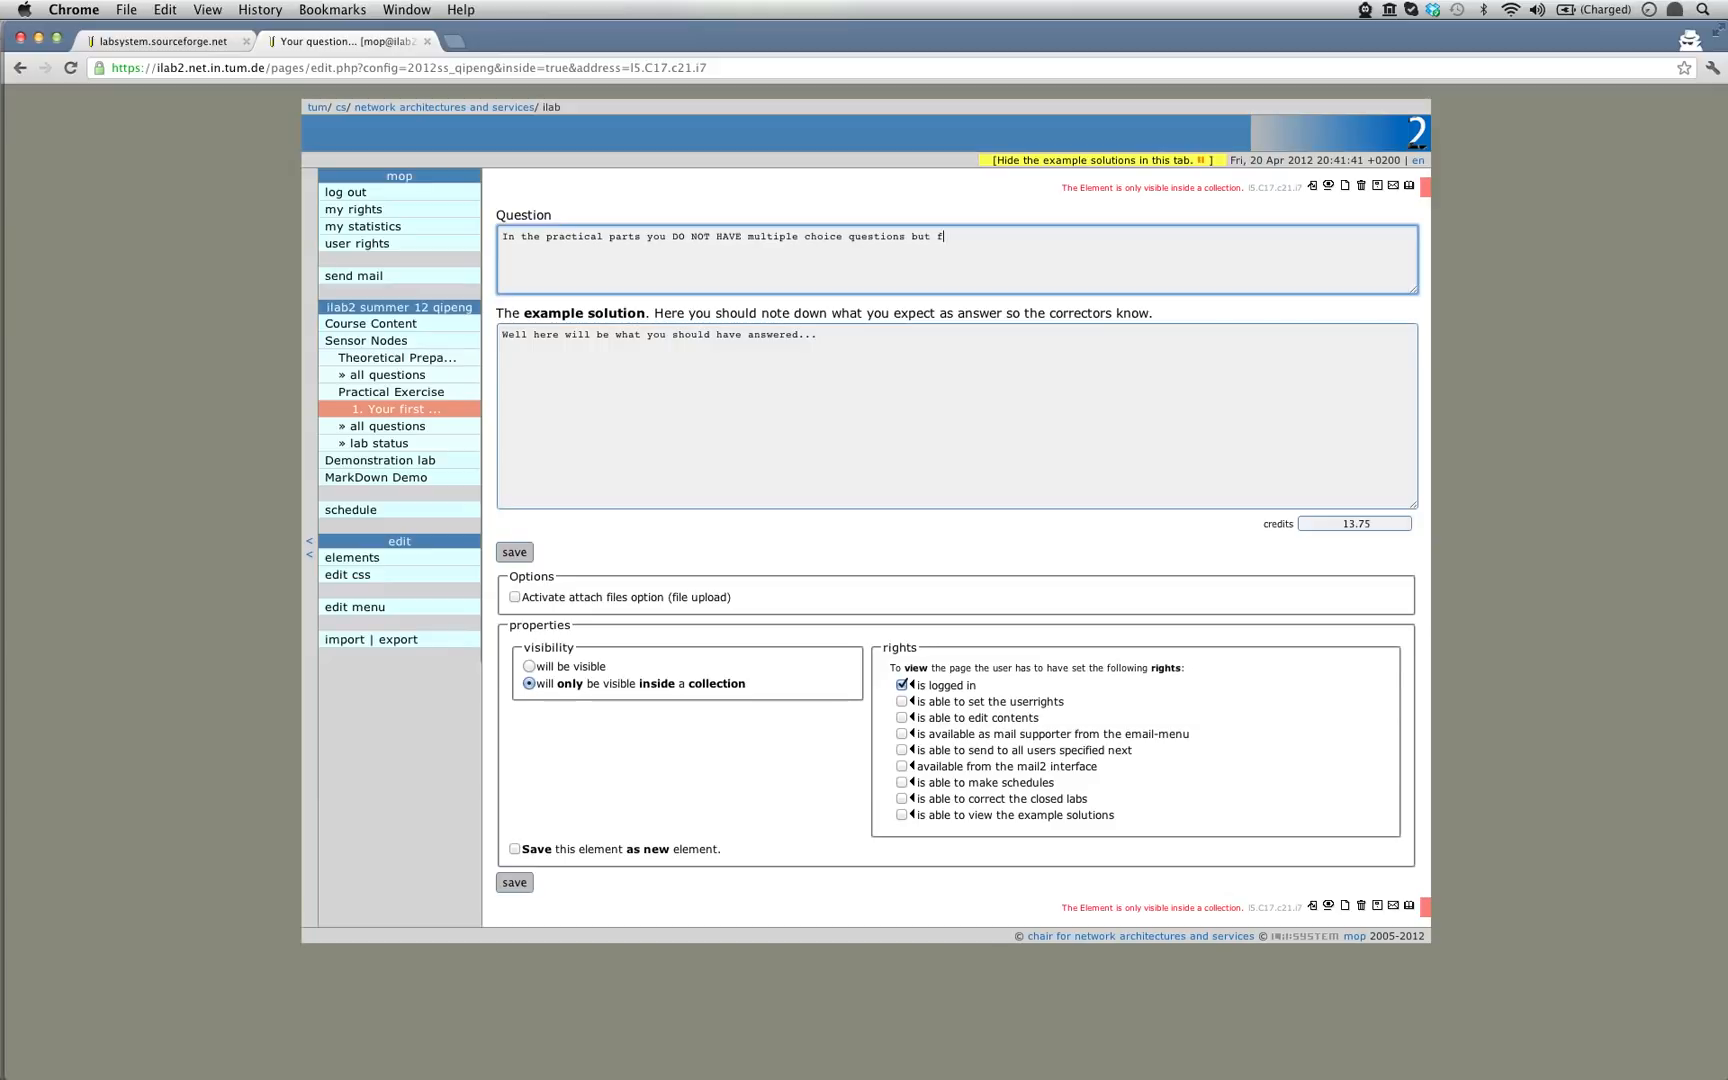
{"action": "type", "text": "reetext"}
{"action": "left_click", "coordinate": [967, 236]}
{"action": "type", "text": "inputs like this one."}
- Extend the example solution with "for the instructors and the correctors. If you have a certain credit distribution in mind: great!"
{"action": "left_click", "coordinate": [842, 341]}
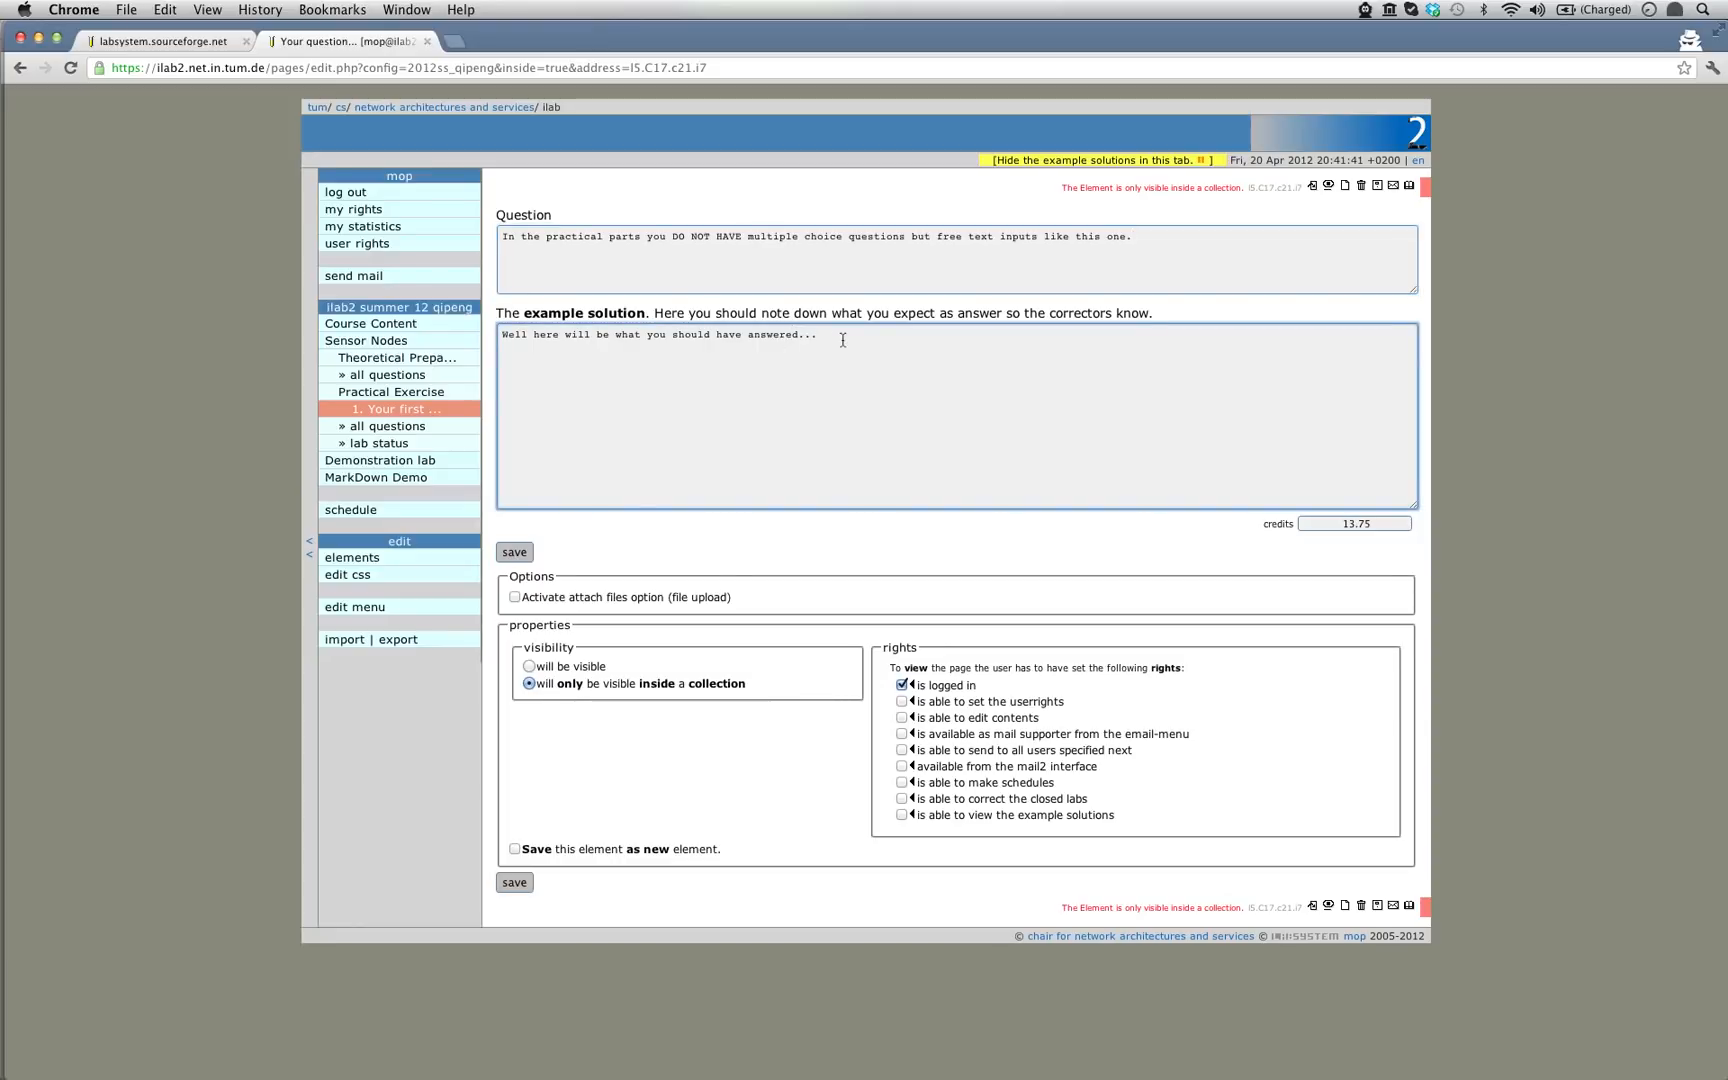
{"action": "type", "text": "for the instructors and the correctors. If you have a certai"}
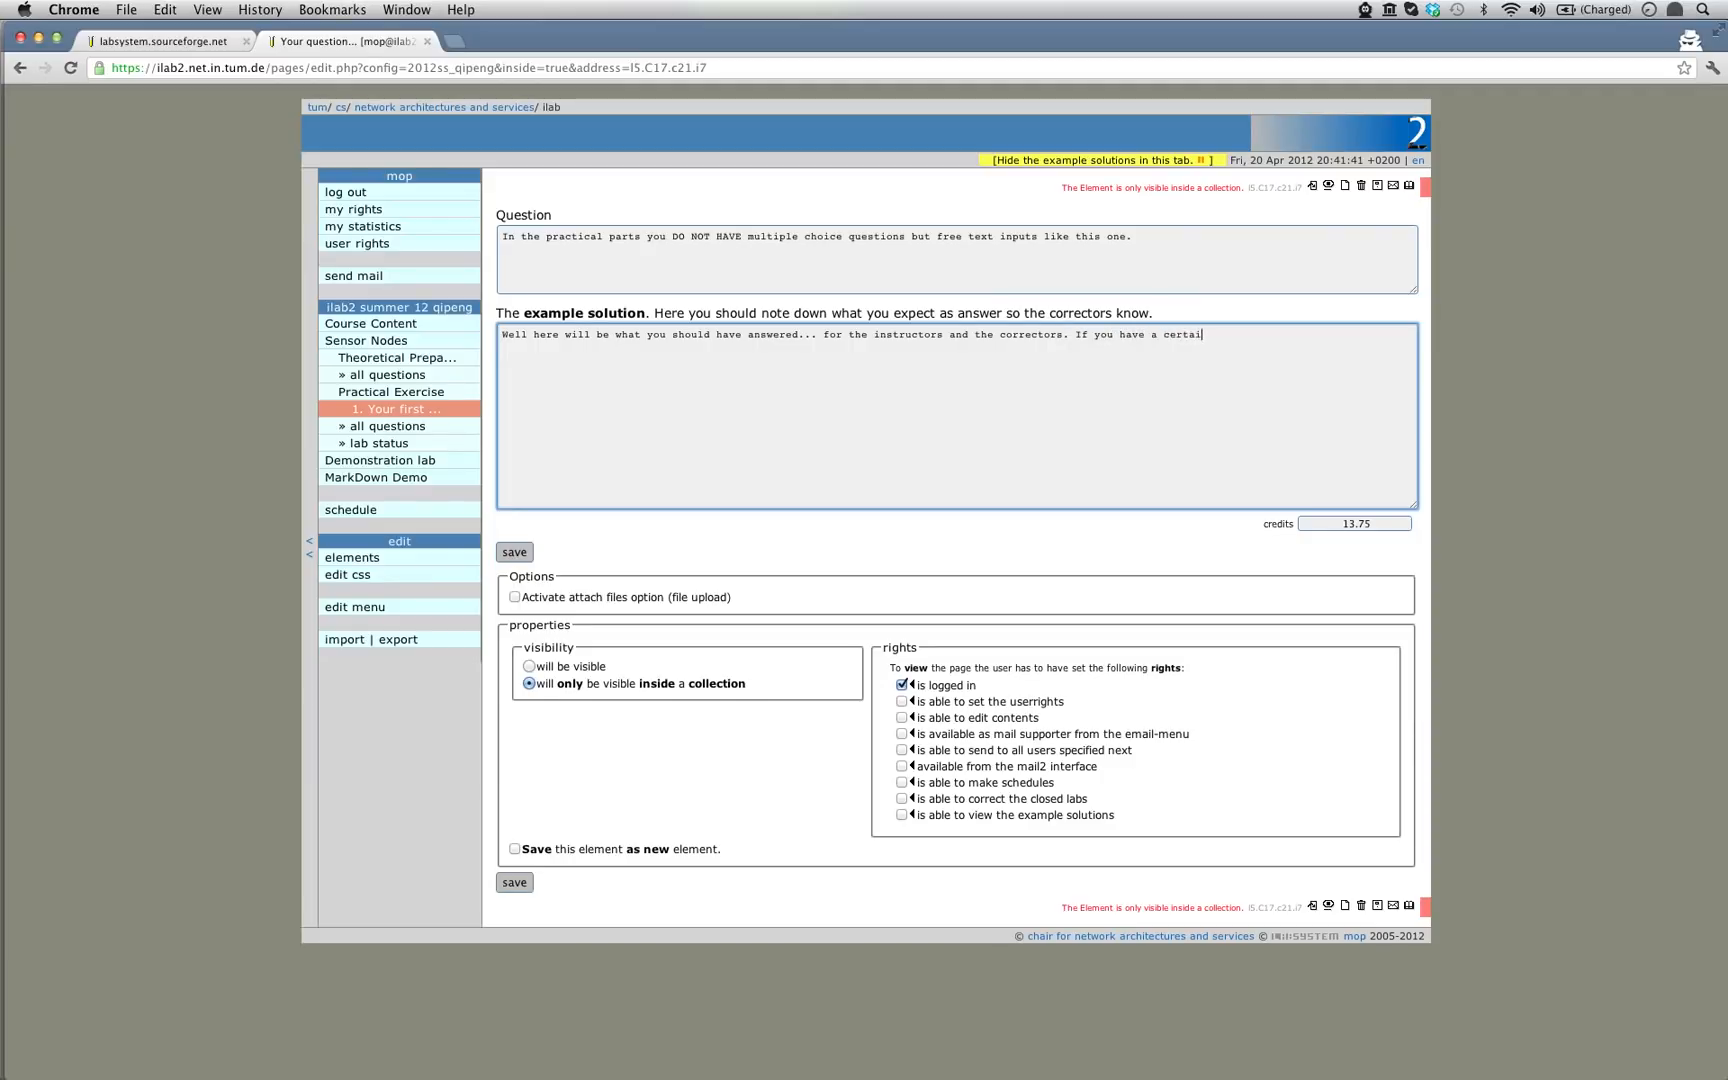
{"action": "type", "text": "n credit distri"}
{"action": "type", "text": "butio"}
{"action": "type", "text": "n in mind: gre"}
- Add the example solution lines "Not it down then like this:", "answer part 1: osidoibsdoibdsiobviosd [0.5]", "more text [0.5]" and "important [1]"
{"action": "type", "text": "No"}
{"action": "type", "text": "t it do"}
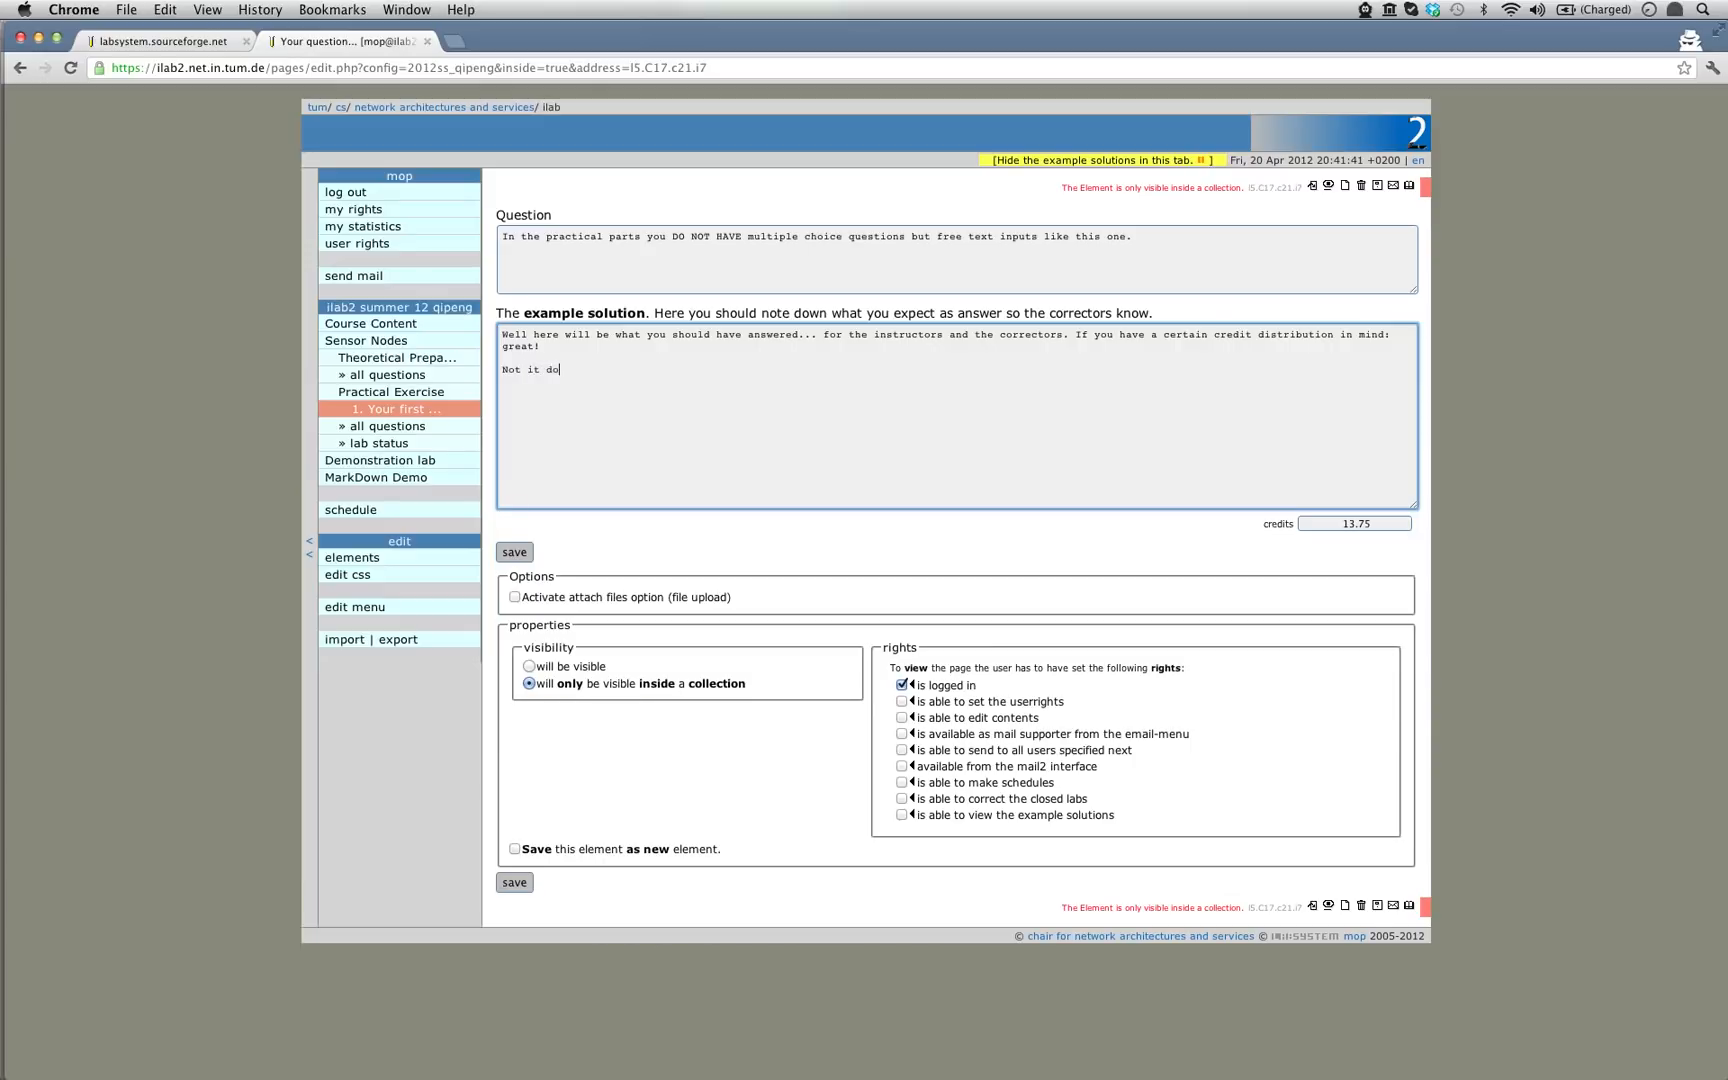
{"action": "type", "text": "wn t"}
{"action": "type", "text": "part 1:"}
{"action": "type", "text": " osidoibsdoibdsiobviosd"}
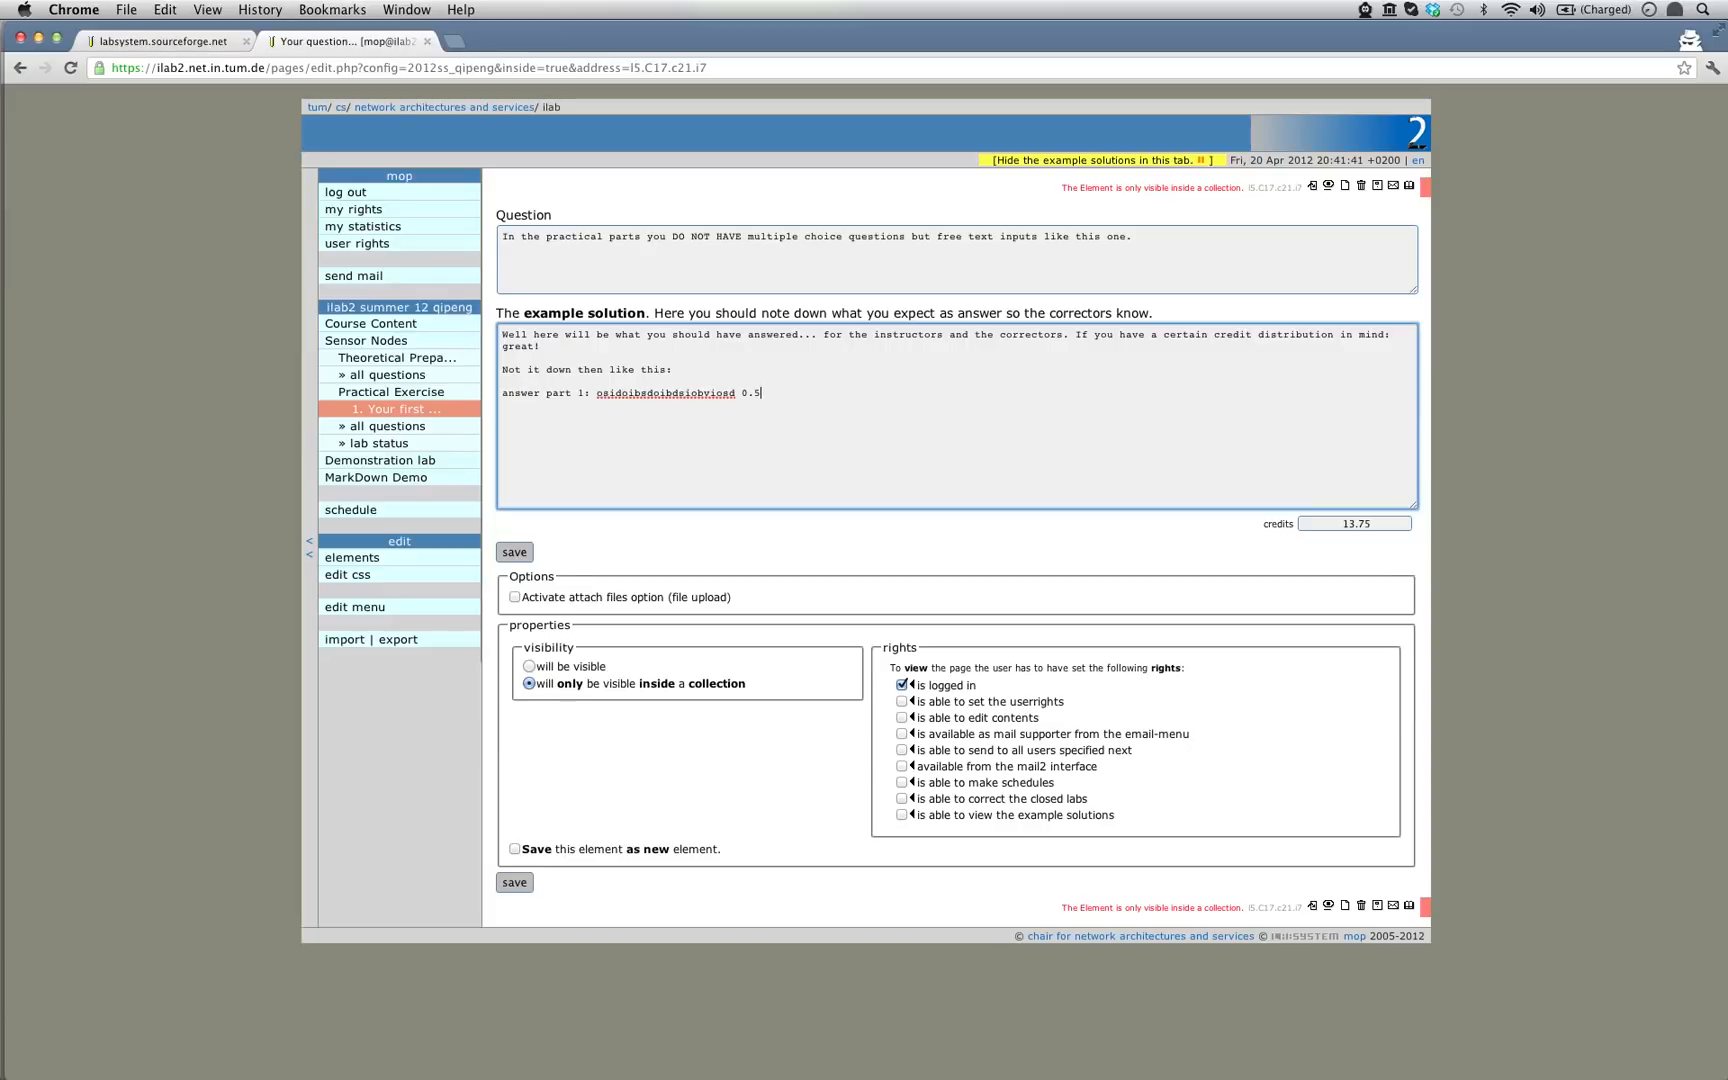
{"action": "type", "text": "[0.5]"}
{"action": "key", "text": "Return"}
{"action": "type", "text": "more text"}
{"action": "type", "text": "1]"}
- Set the question's credits to 2, save it and display it in the user's view
{"action": "double_click", "coordinate": [1335, 524]}
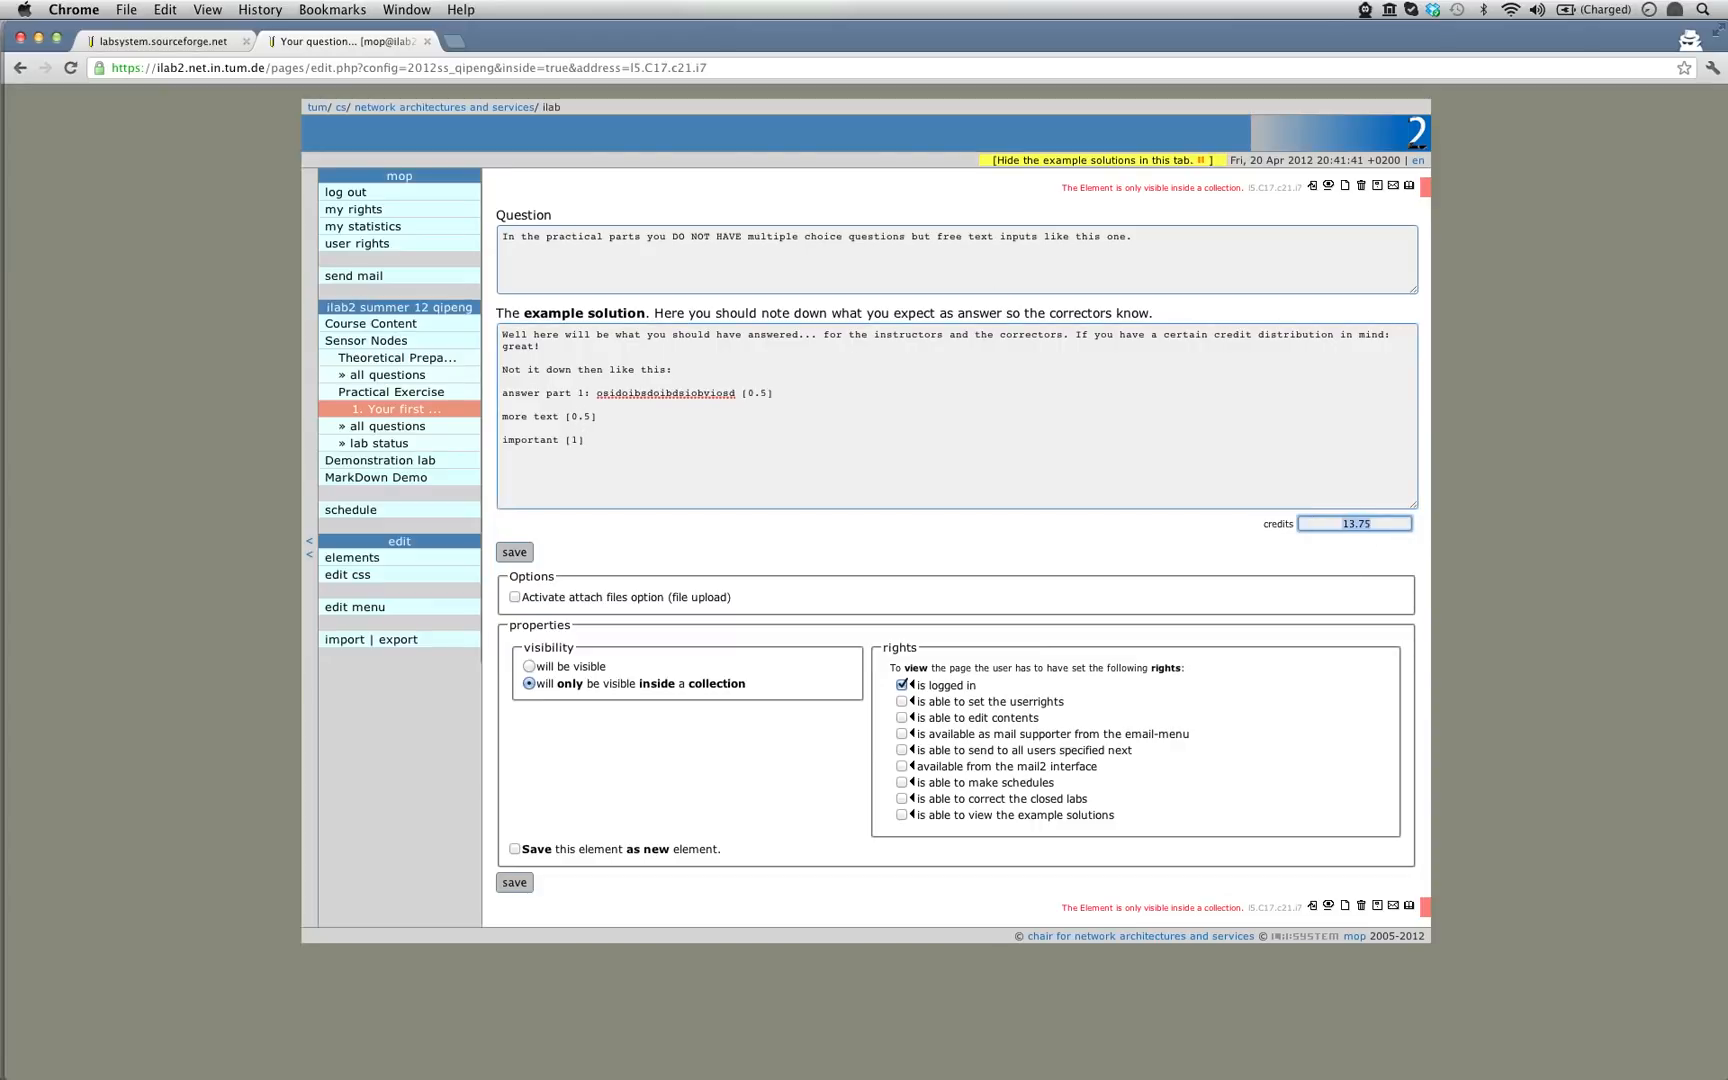
{"action": "type", "text": "2"}
{"action": "left_click", "coordinate": [876, 558]}
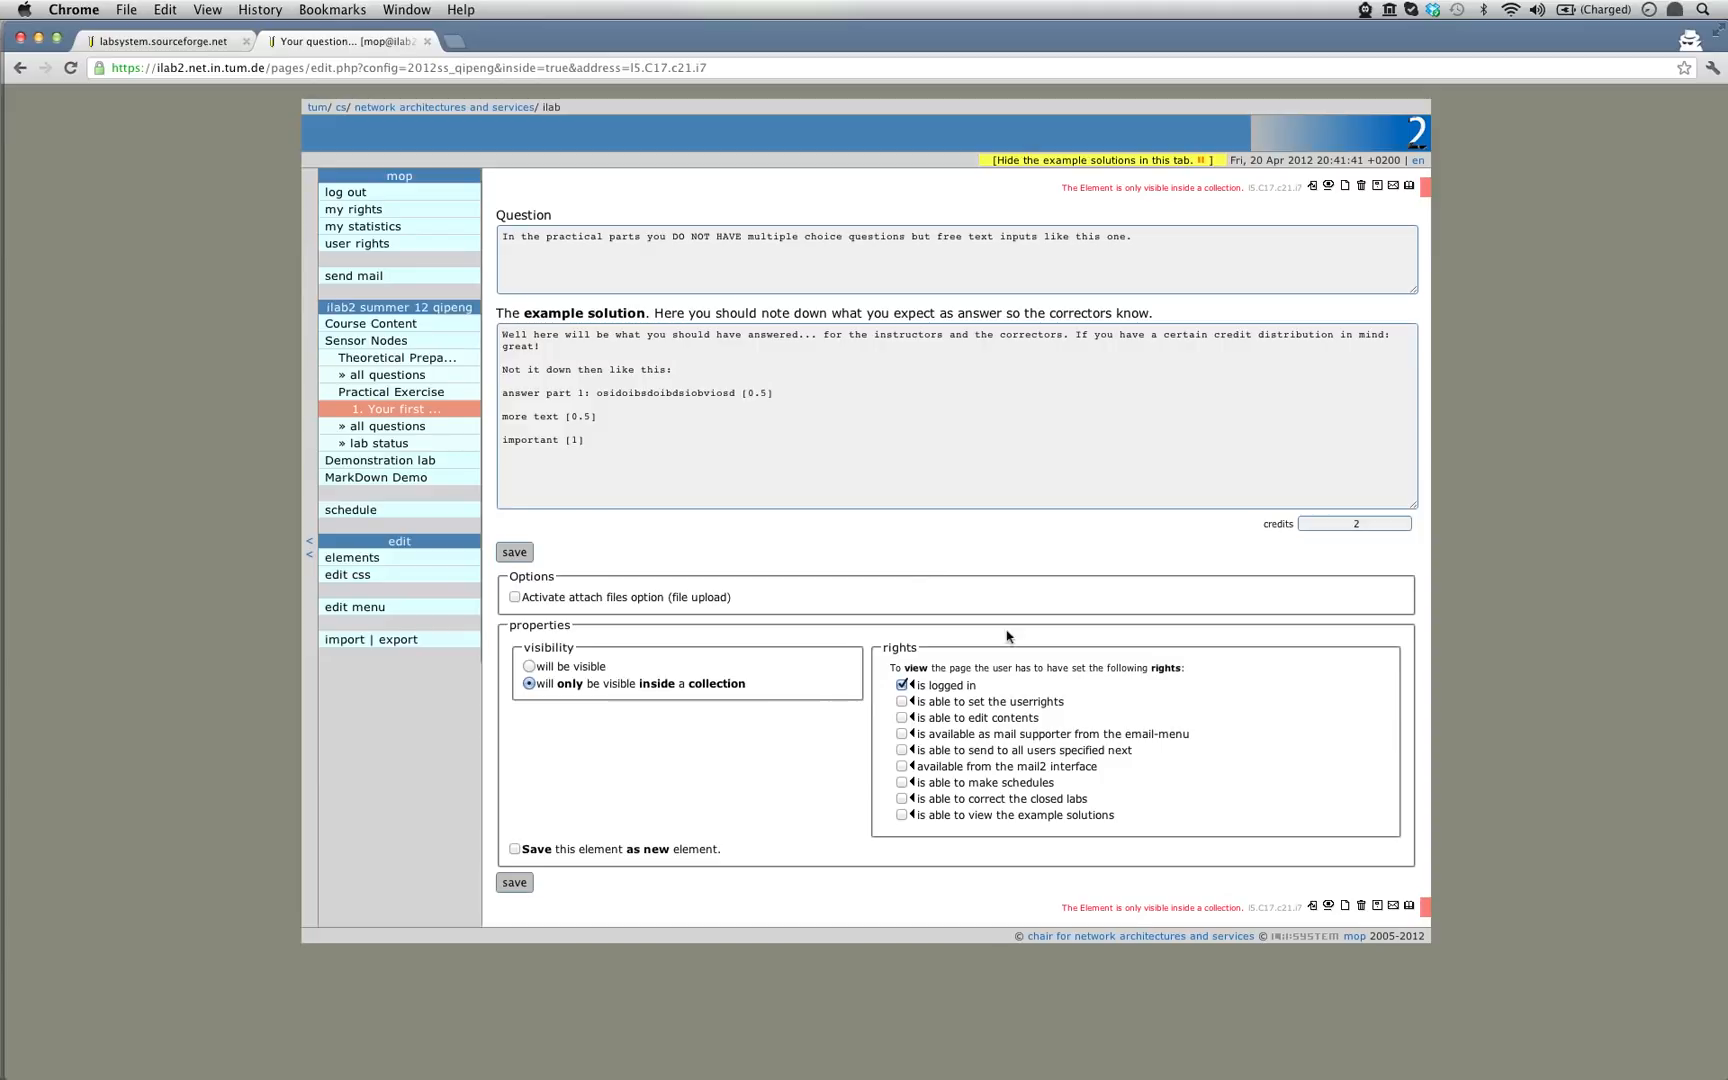
{"action": "left_click", "coordinate": [515, 553]}
{"action": "left_click", "coordinate": [1330, 188]}
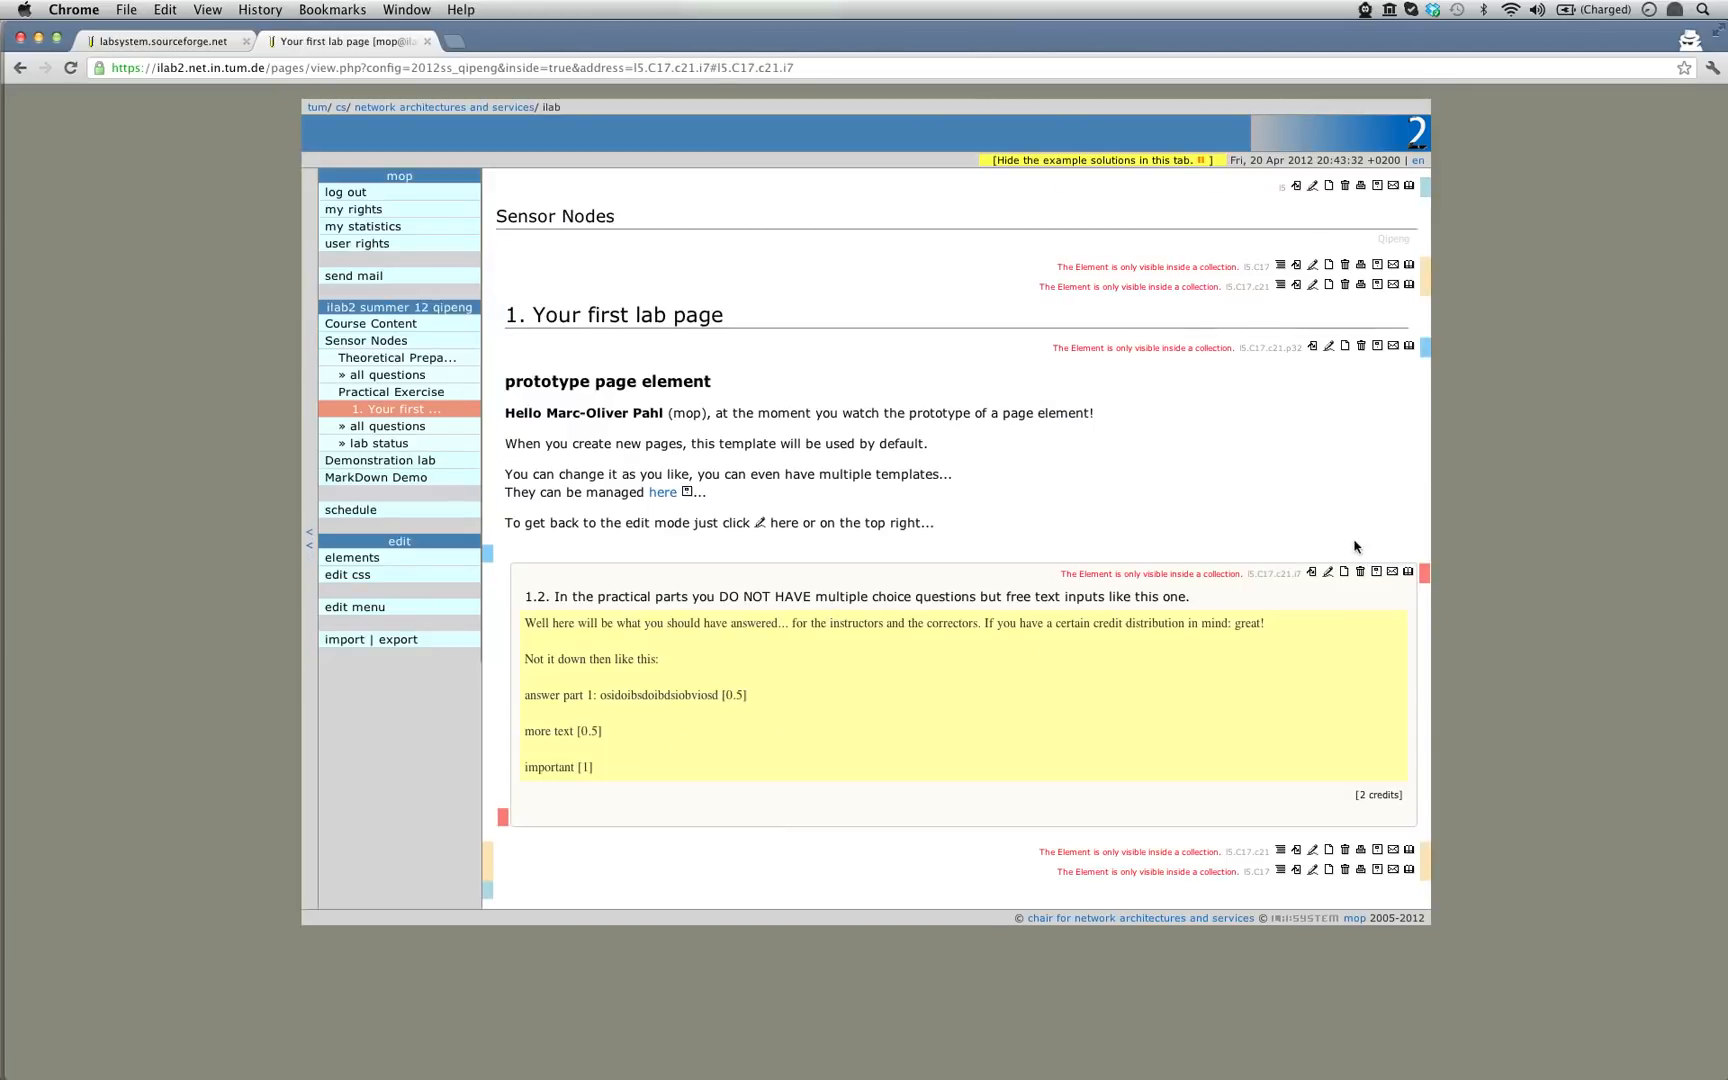
- Activate the attach files option for the lab page question, save it and view the page
{"action": "left_click", "coordinate": [1329, 574]}
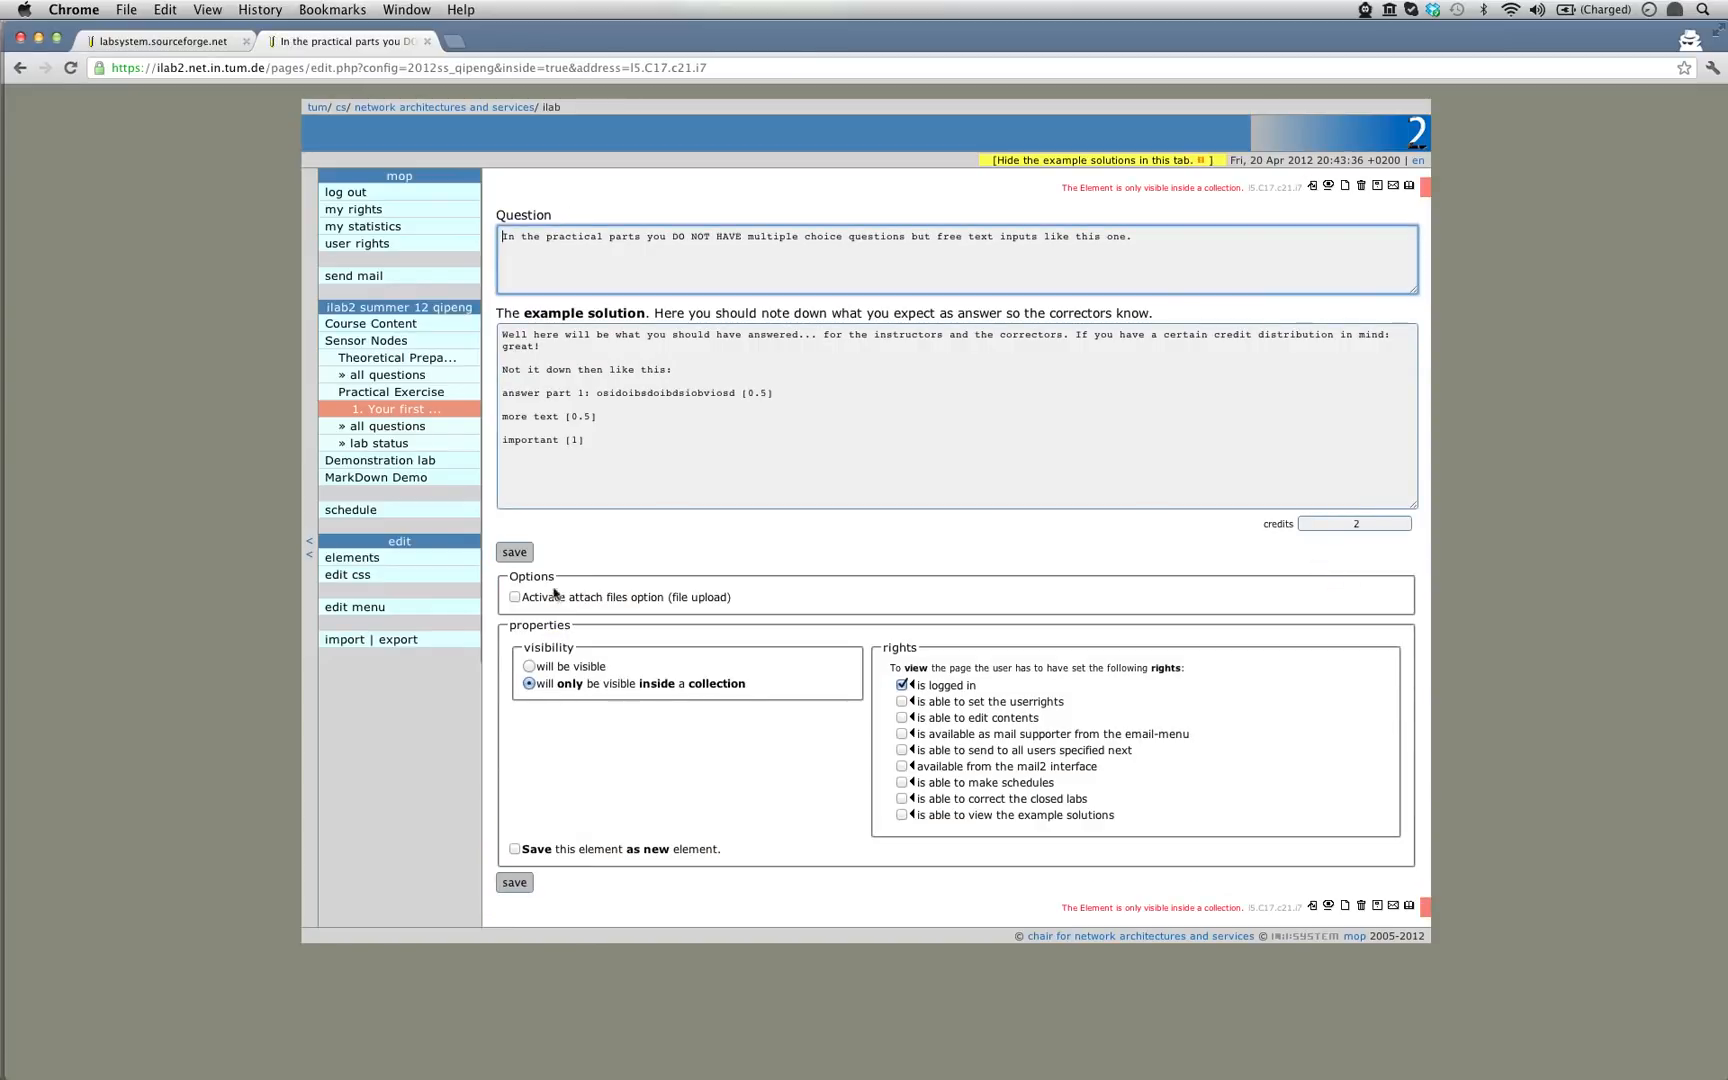
{"action": "left_click", "coordinate": [514, 597]}
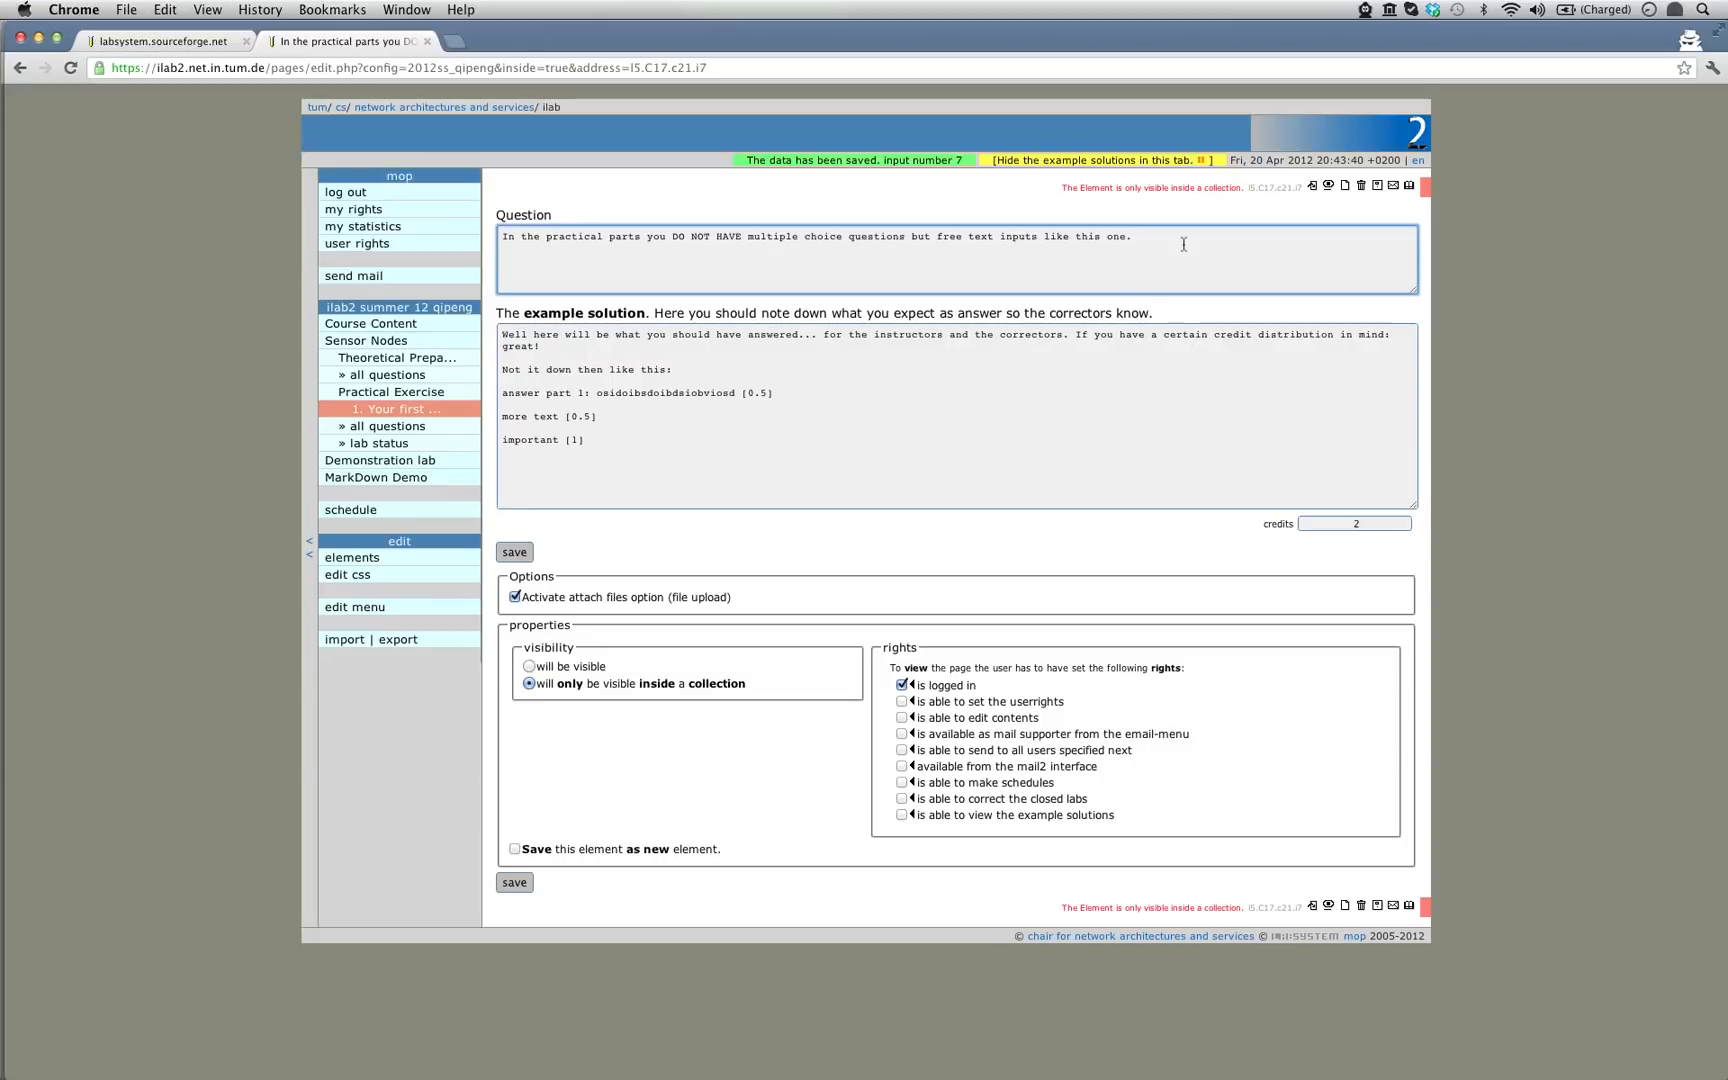
{"action": "left_click", "coordinate": [1346, 187]}
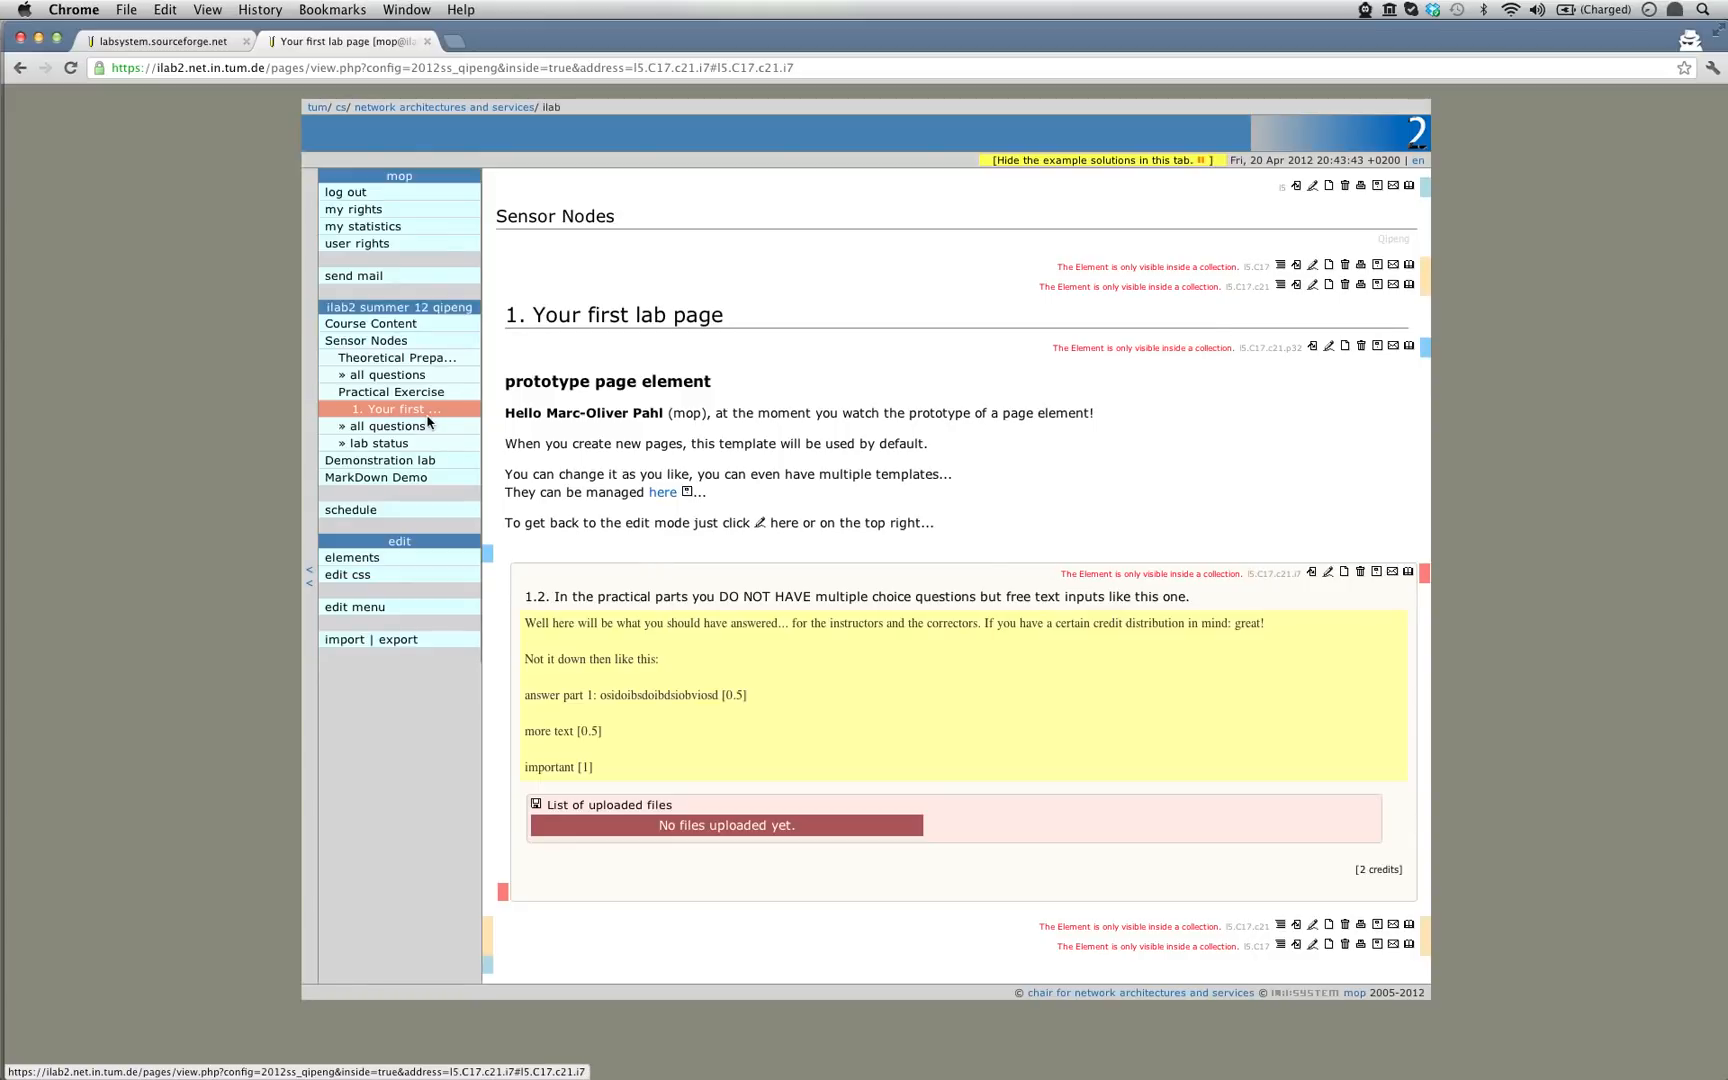
- Disable your own rights to edit contents, make schedules, correct closed labs and view example solutions, and apply the change
{"action": "left_click", "coordinate": [410, 246]}
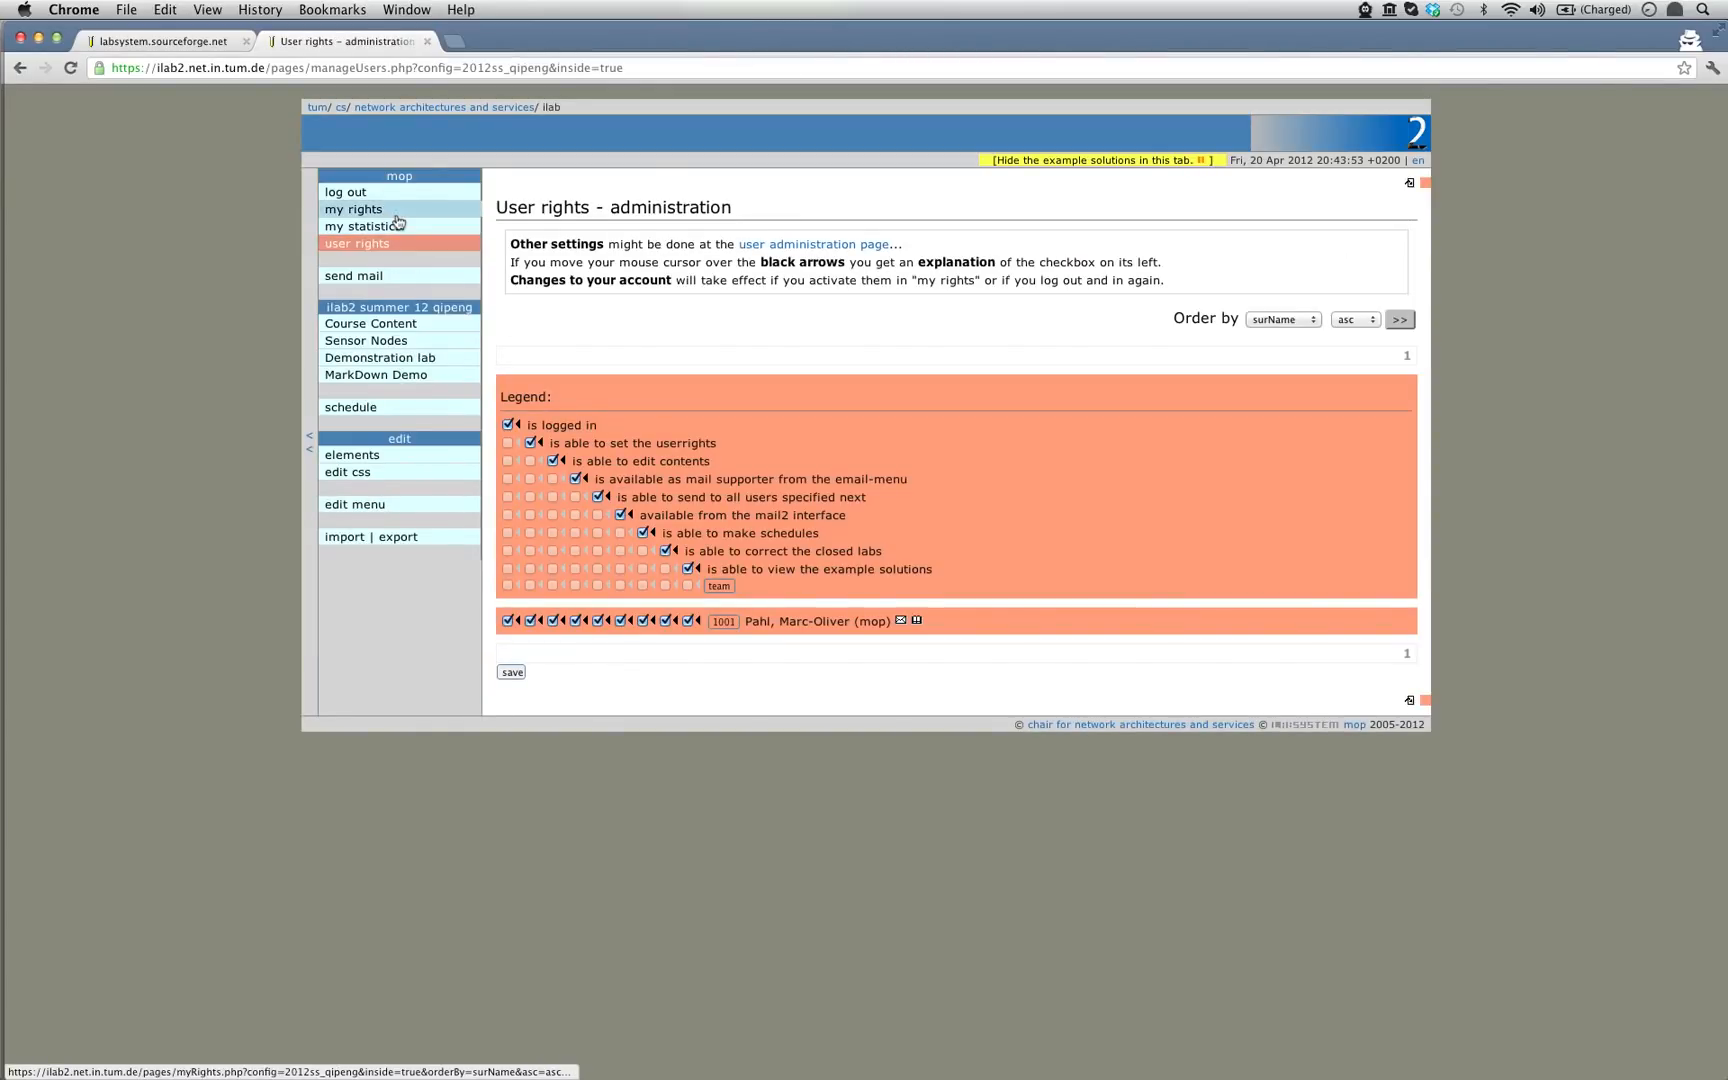
{"action": "left_click", "coordinate": [397, 215]}
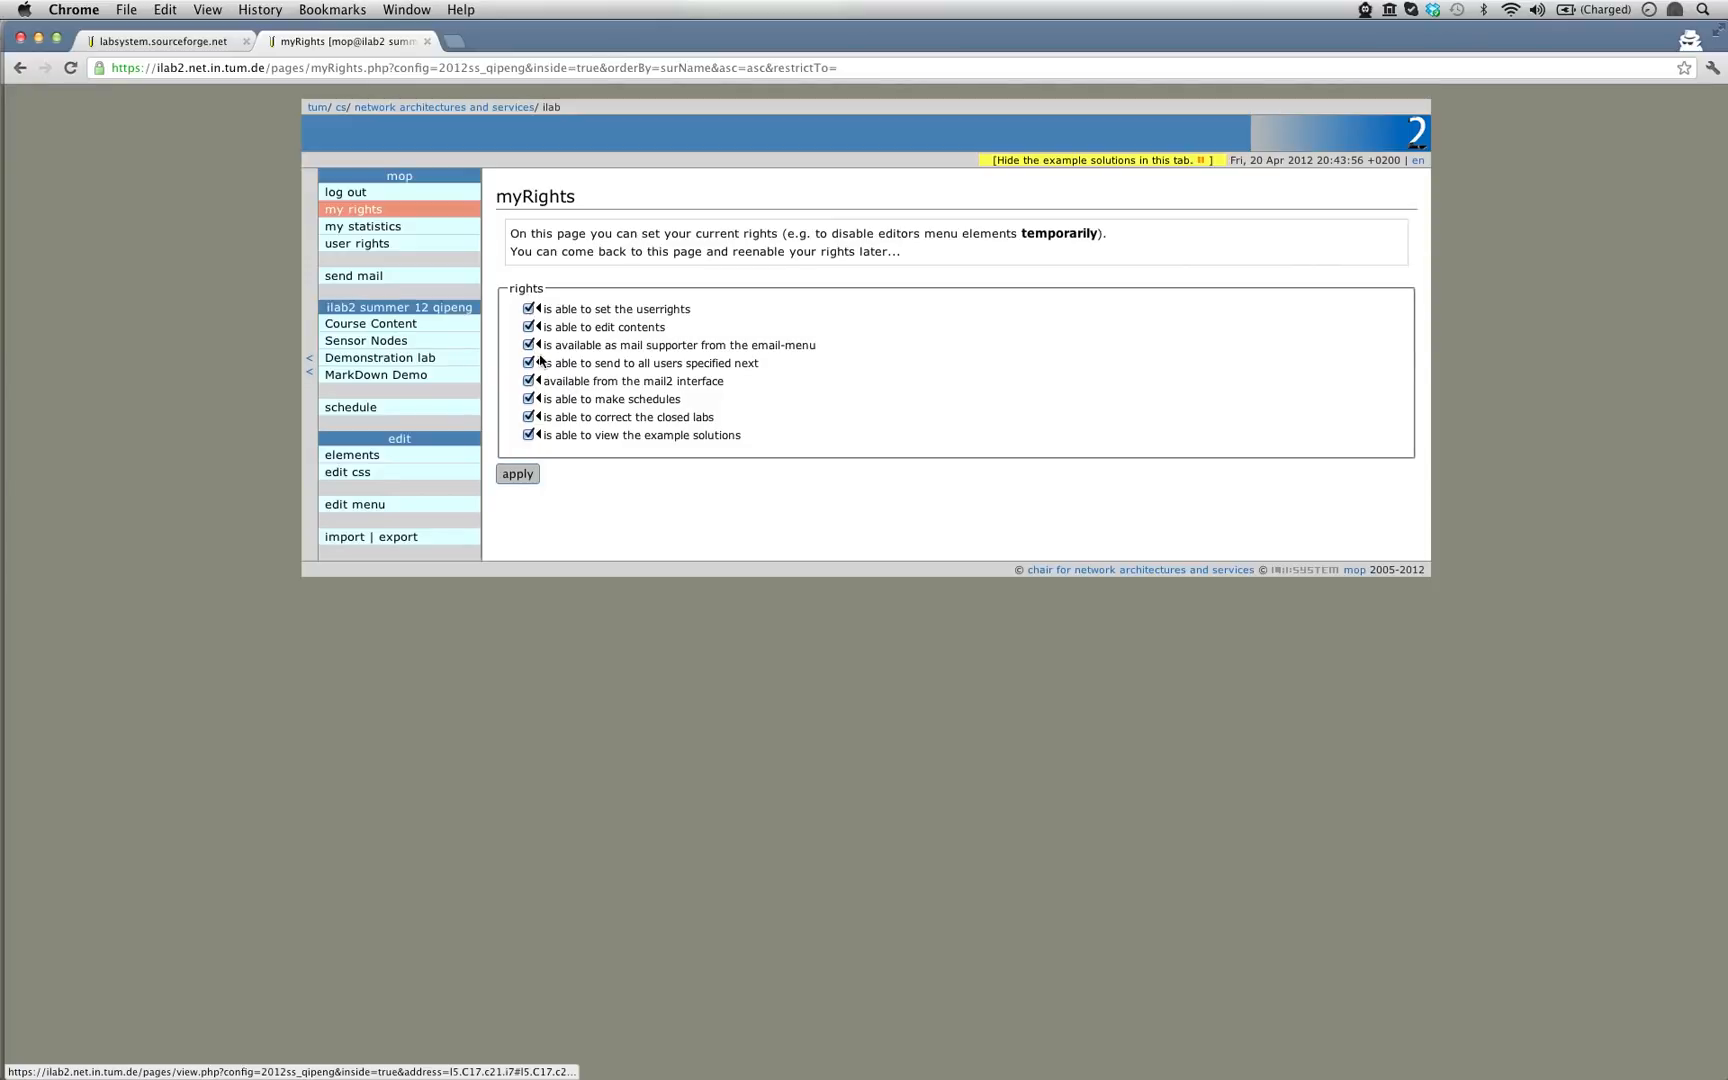
{"action": "left_click", "coordinate": [528, 326]}
{"action": "left_click", "coordinate": [529, 418]}
{"action": "left_click", "coordinate": [529, 435]}
{"action": "left_click", "coordinate": [529, 400]}
{"action": "left_click", "coordinate": [529, 474]}
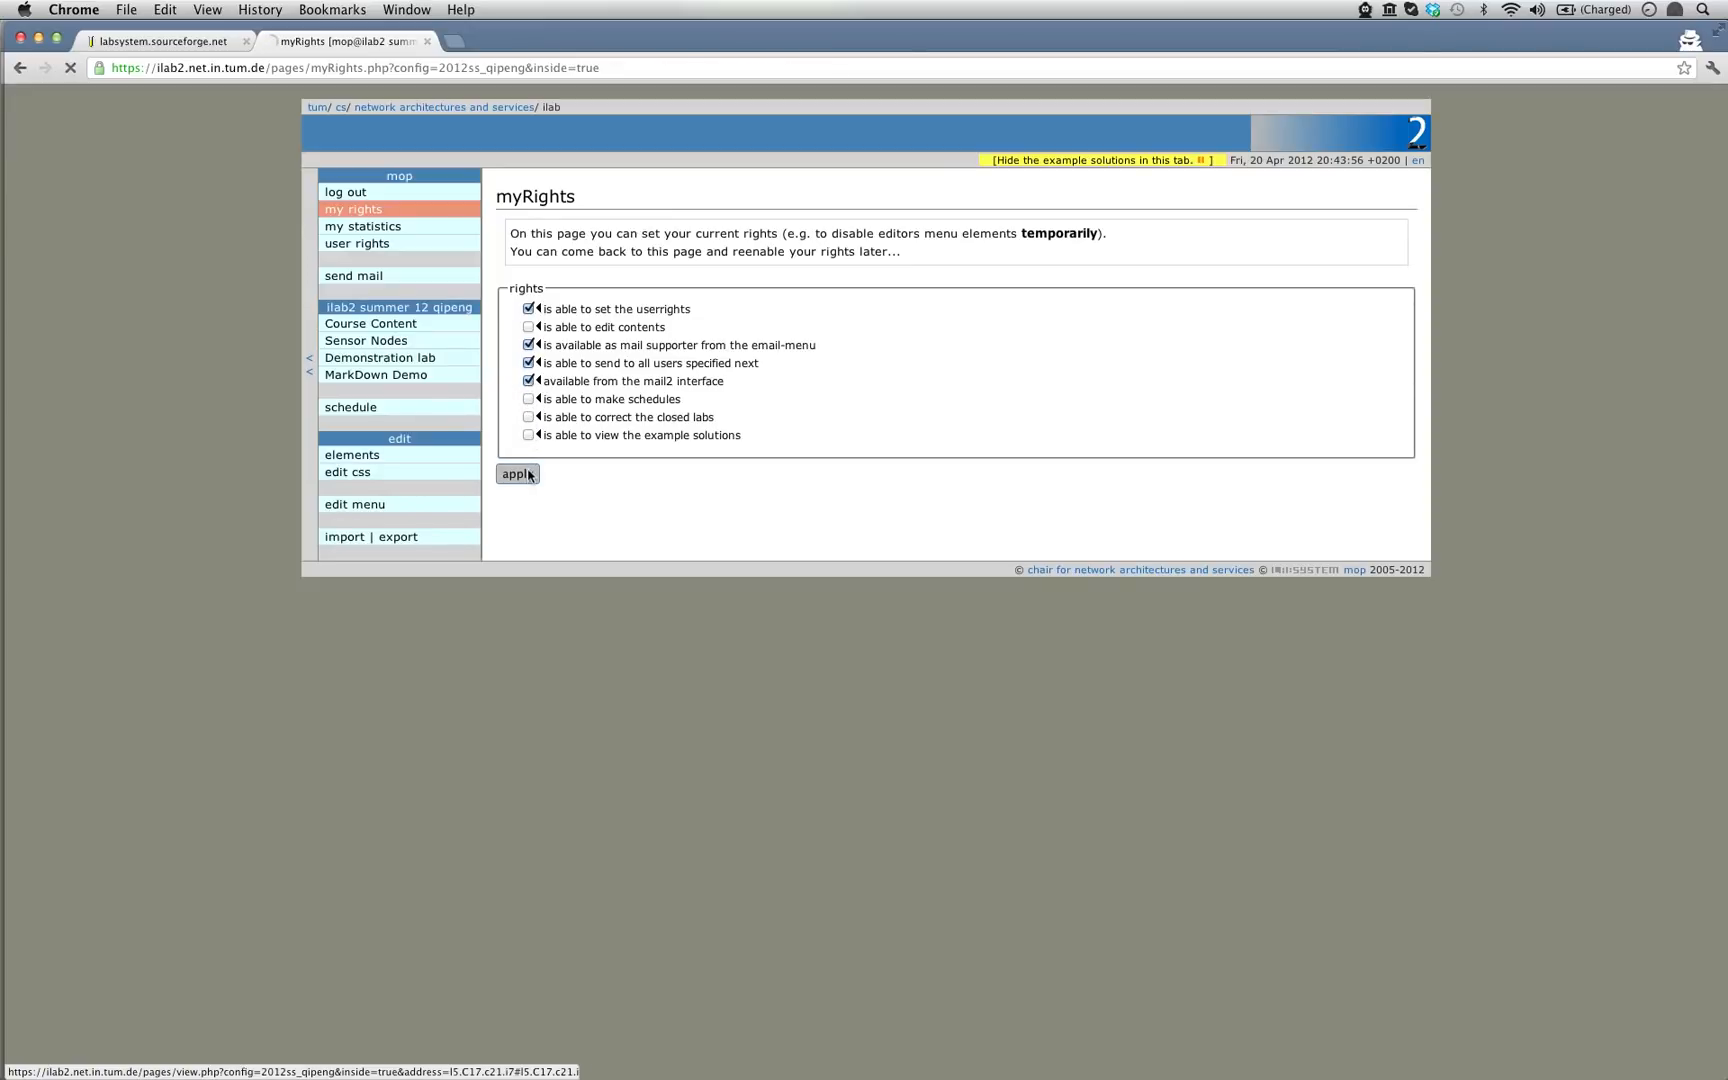
- In the Sensor Nodes list of all prelab questions, answer question 2.3 with the html formattings option and answer1, and save
{"action": "left_click", "coordinate": [408, 344]}
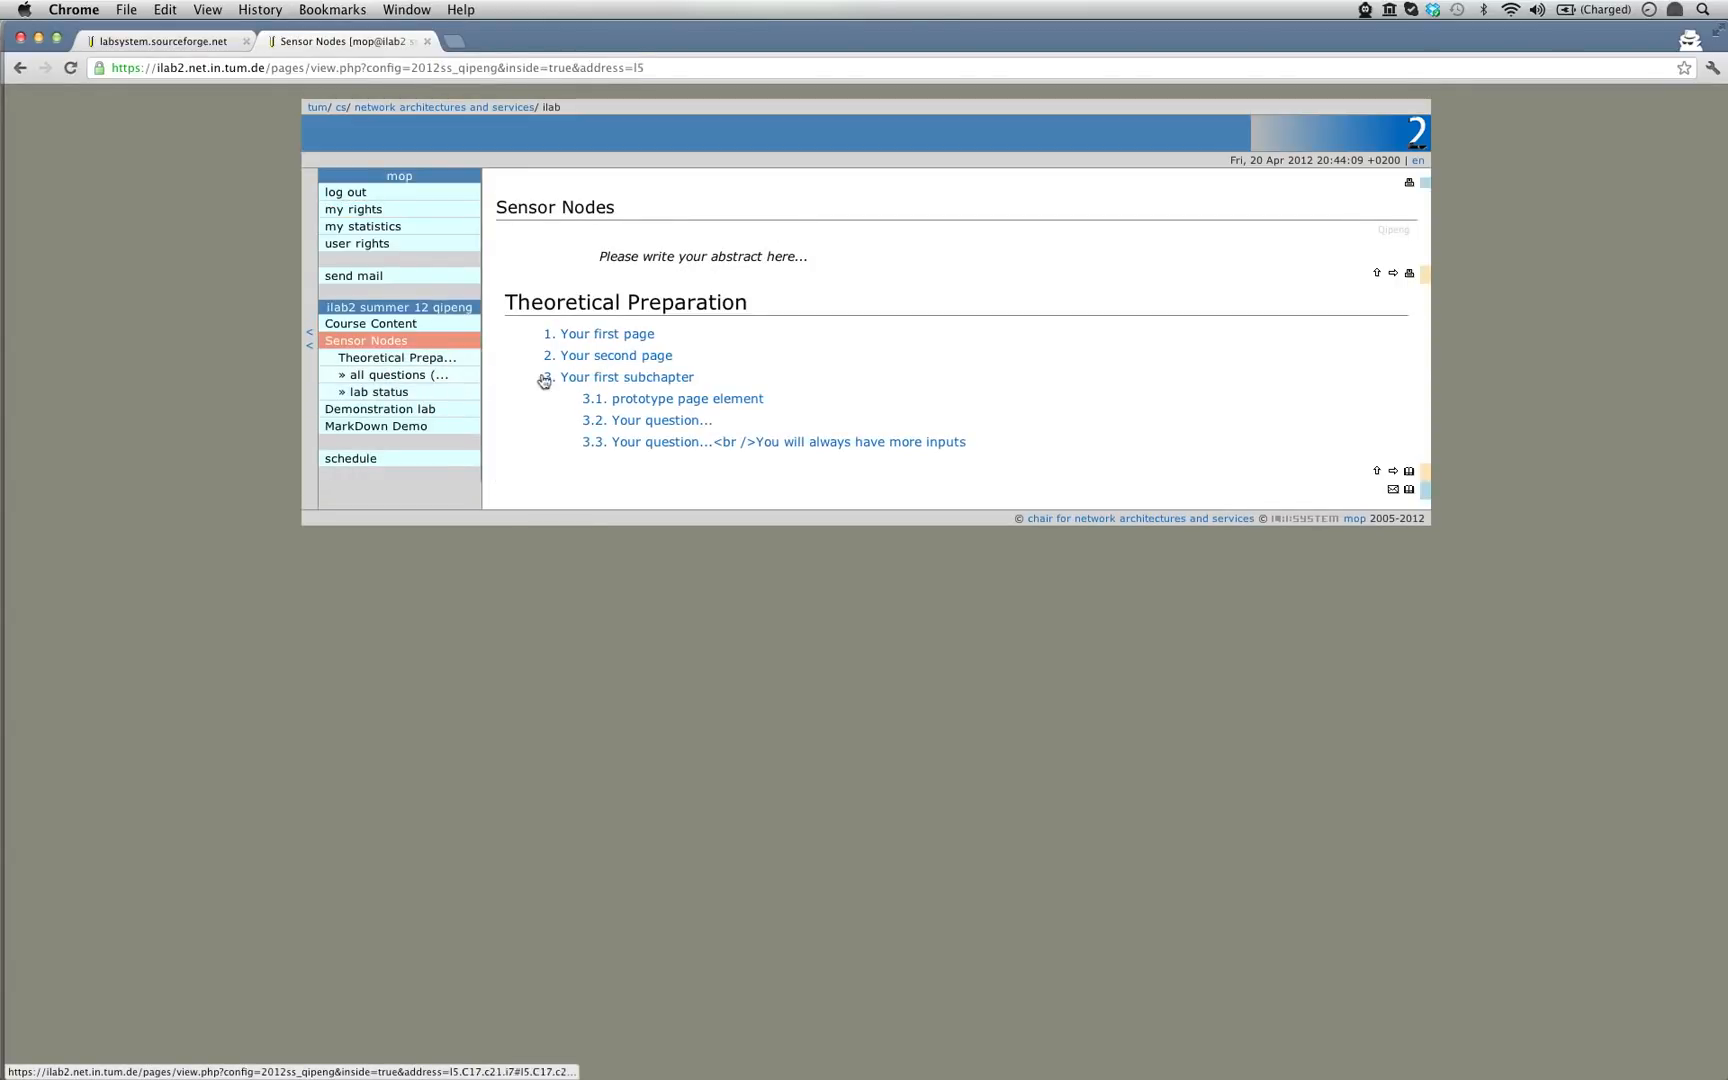
{"action": "left_click", "coordinate": [446, 380]}
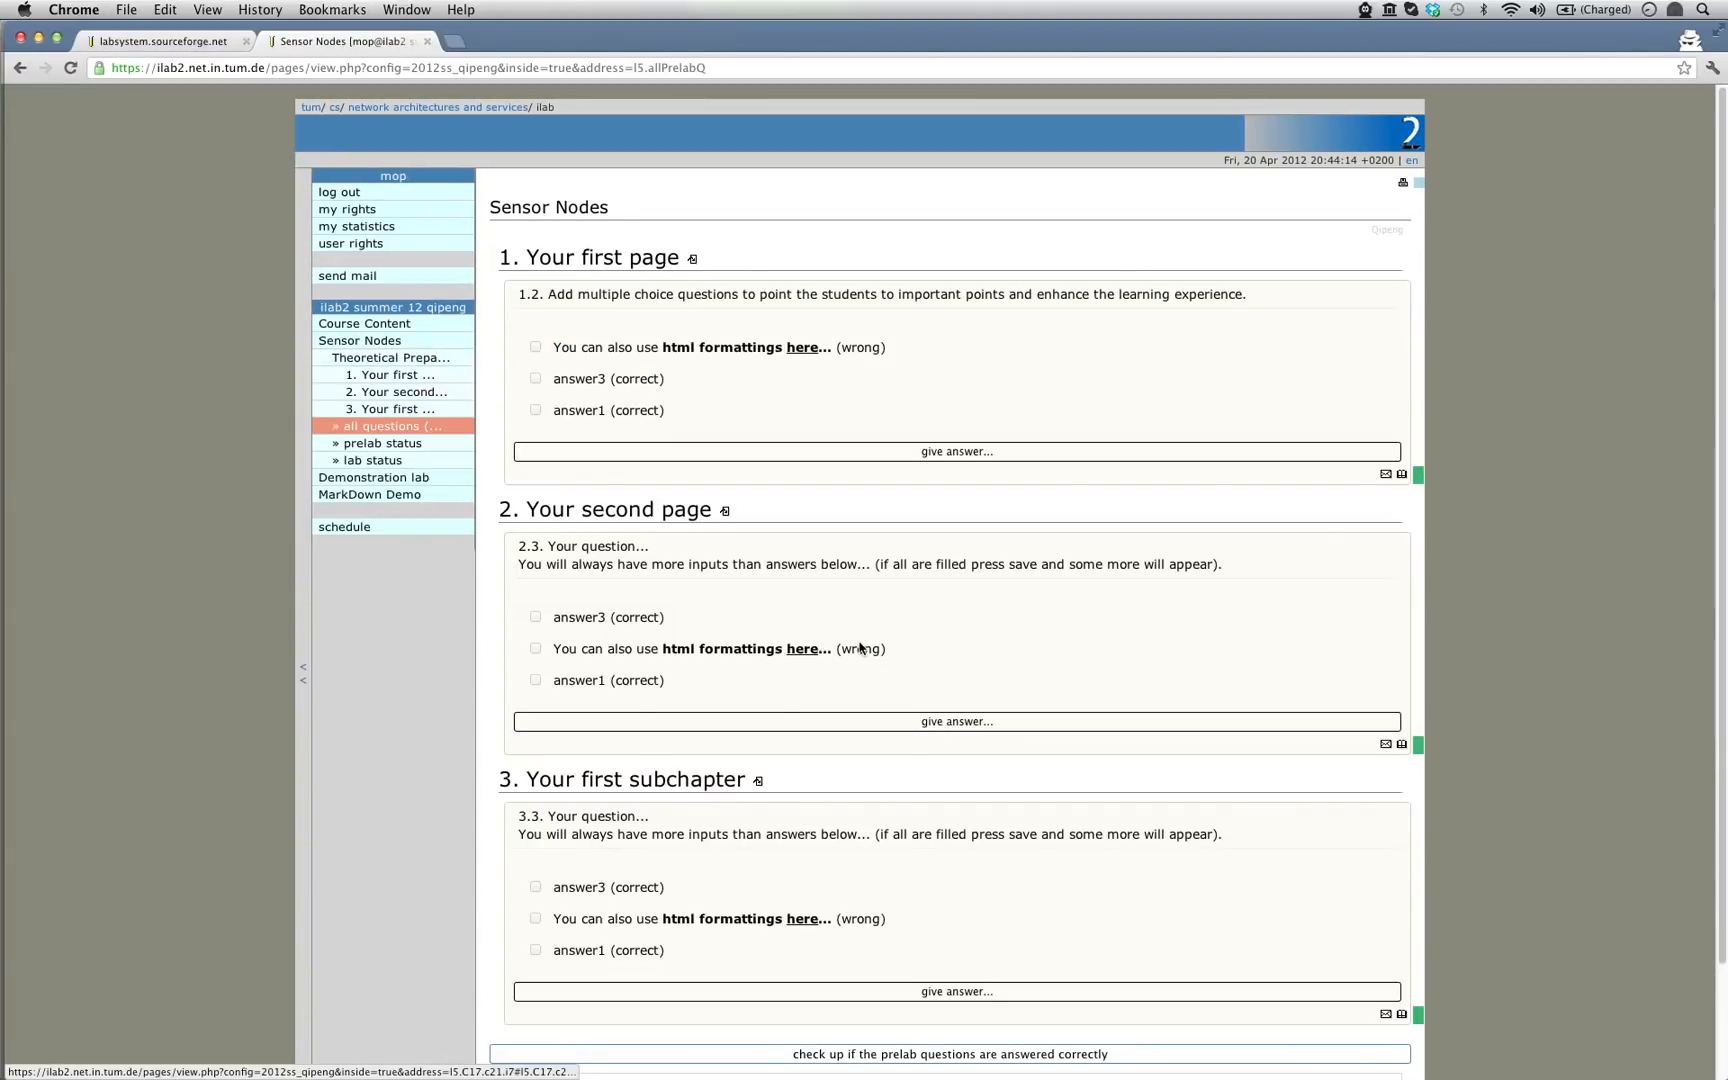
{"action": "scroll", "coordinate": [860, 650], "scroll_direction": "down", "scroll_amount": 3}
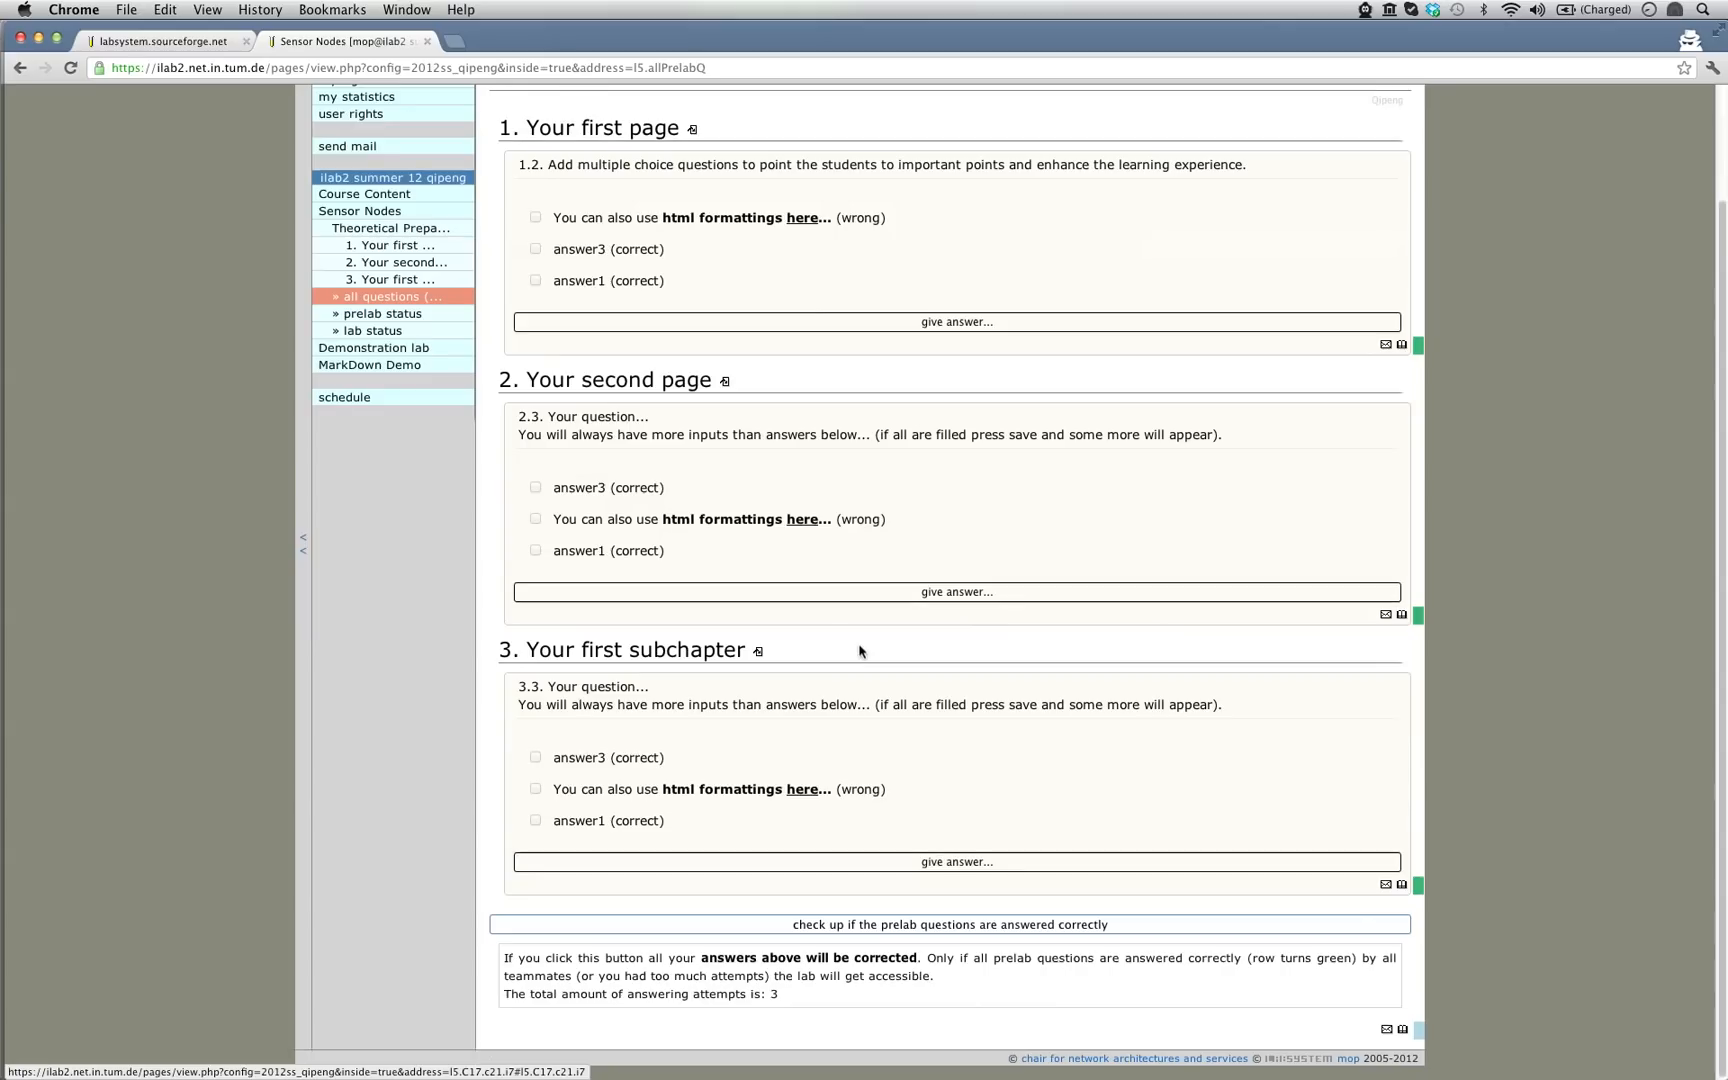
{"action": "left_click", "coordinate": [893, 591]}
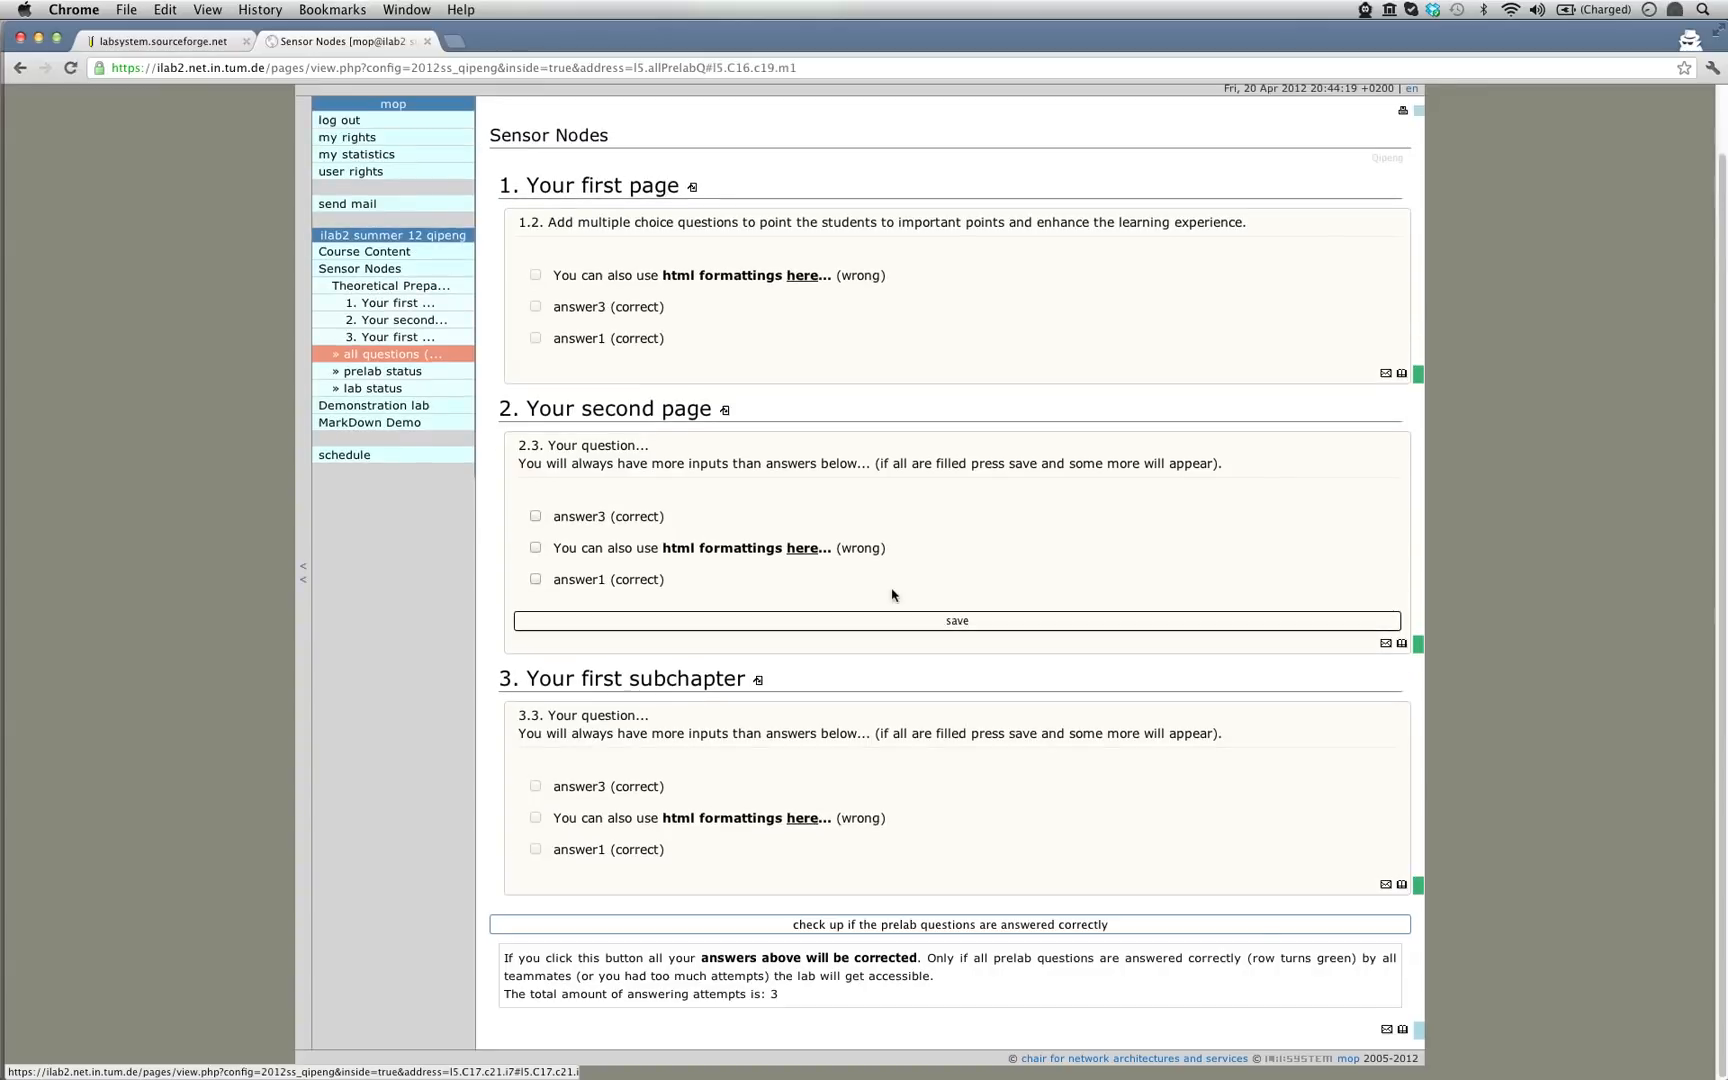
{"action": "left_click", "coordinate": [536, 548]}
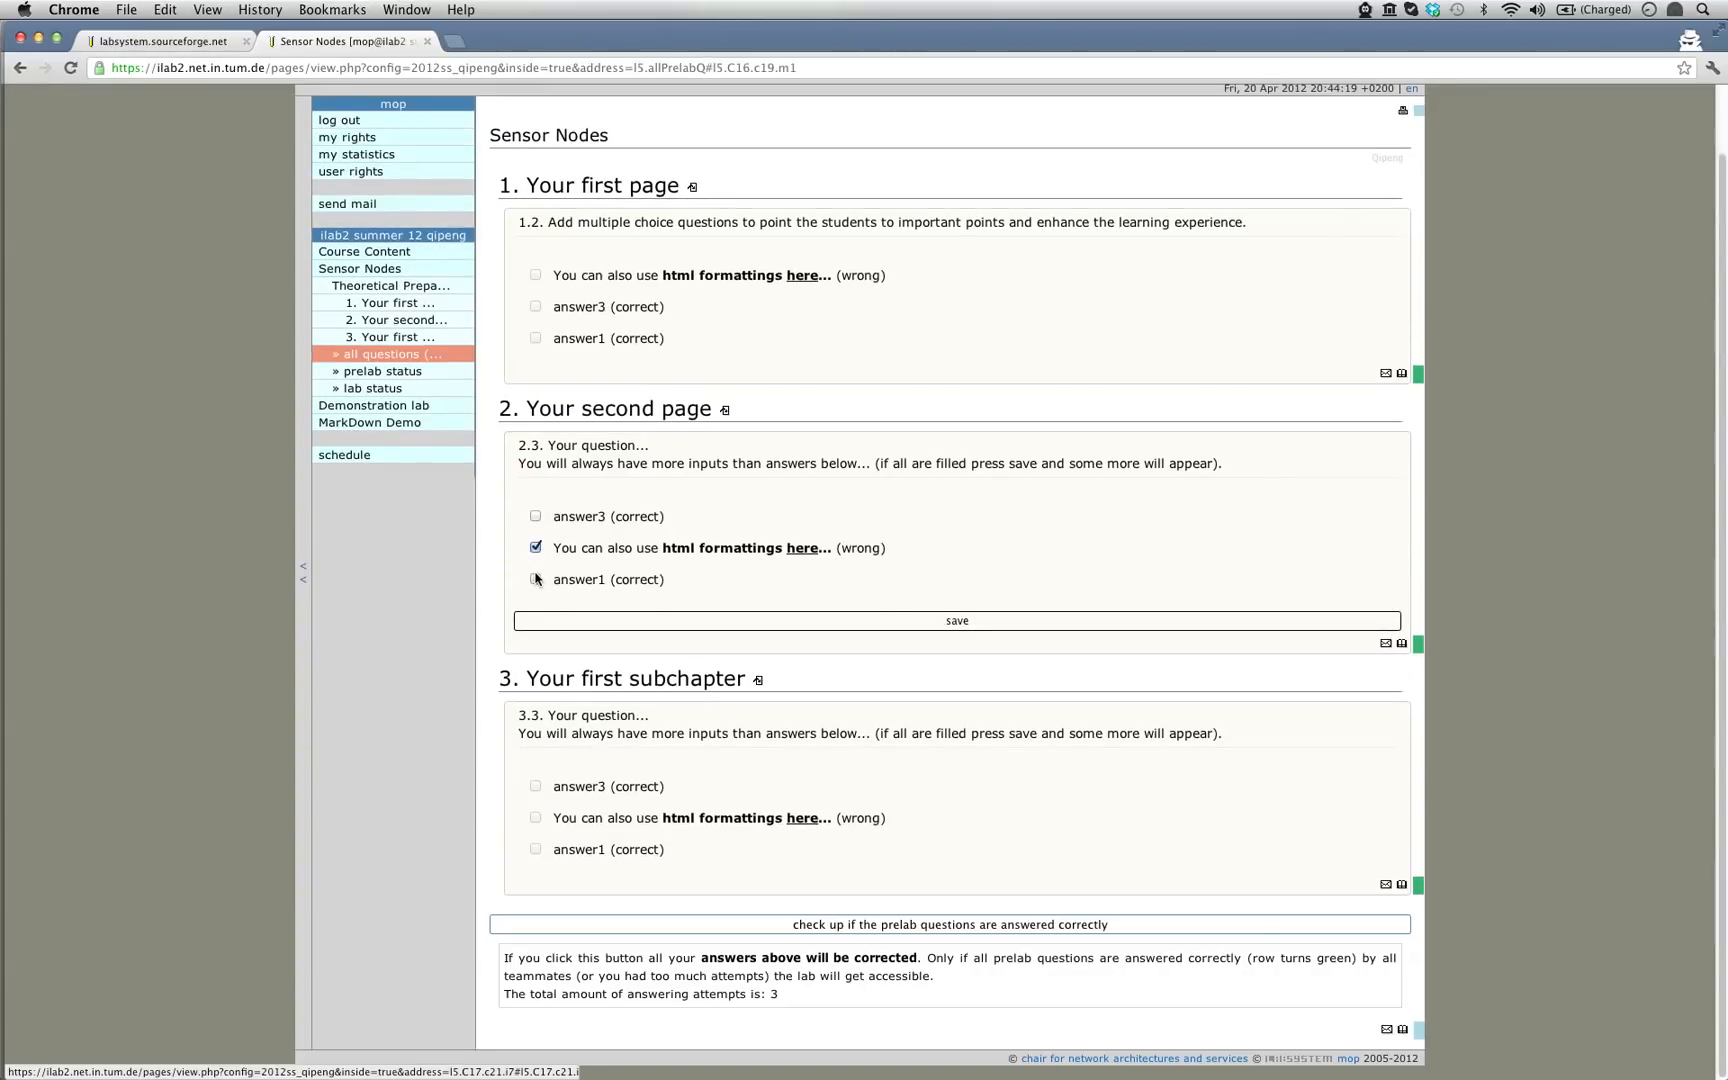
{"action": "left_click", "coordinate": [536, 579]}
{"action": "left_click", "coordinate": [623, 621]}
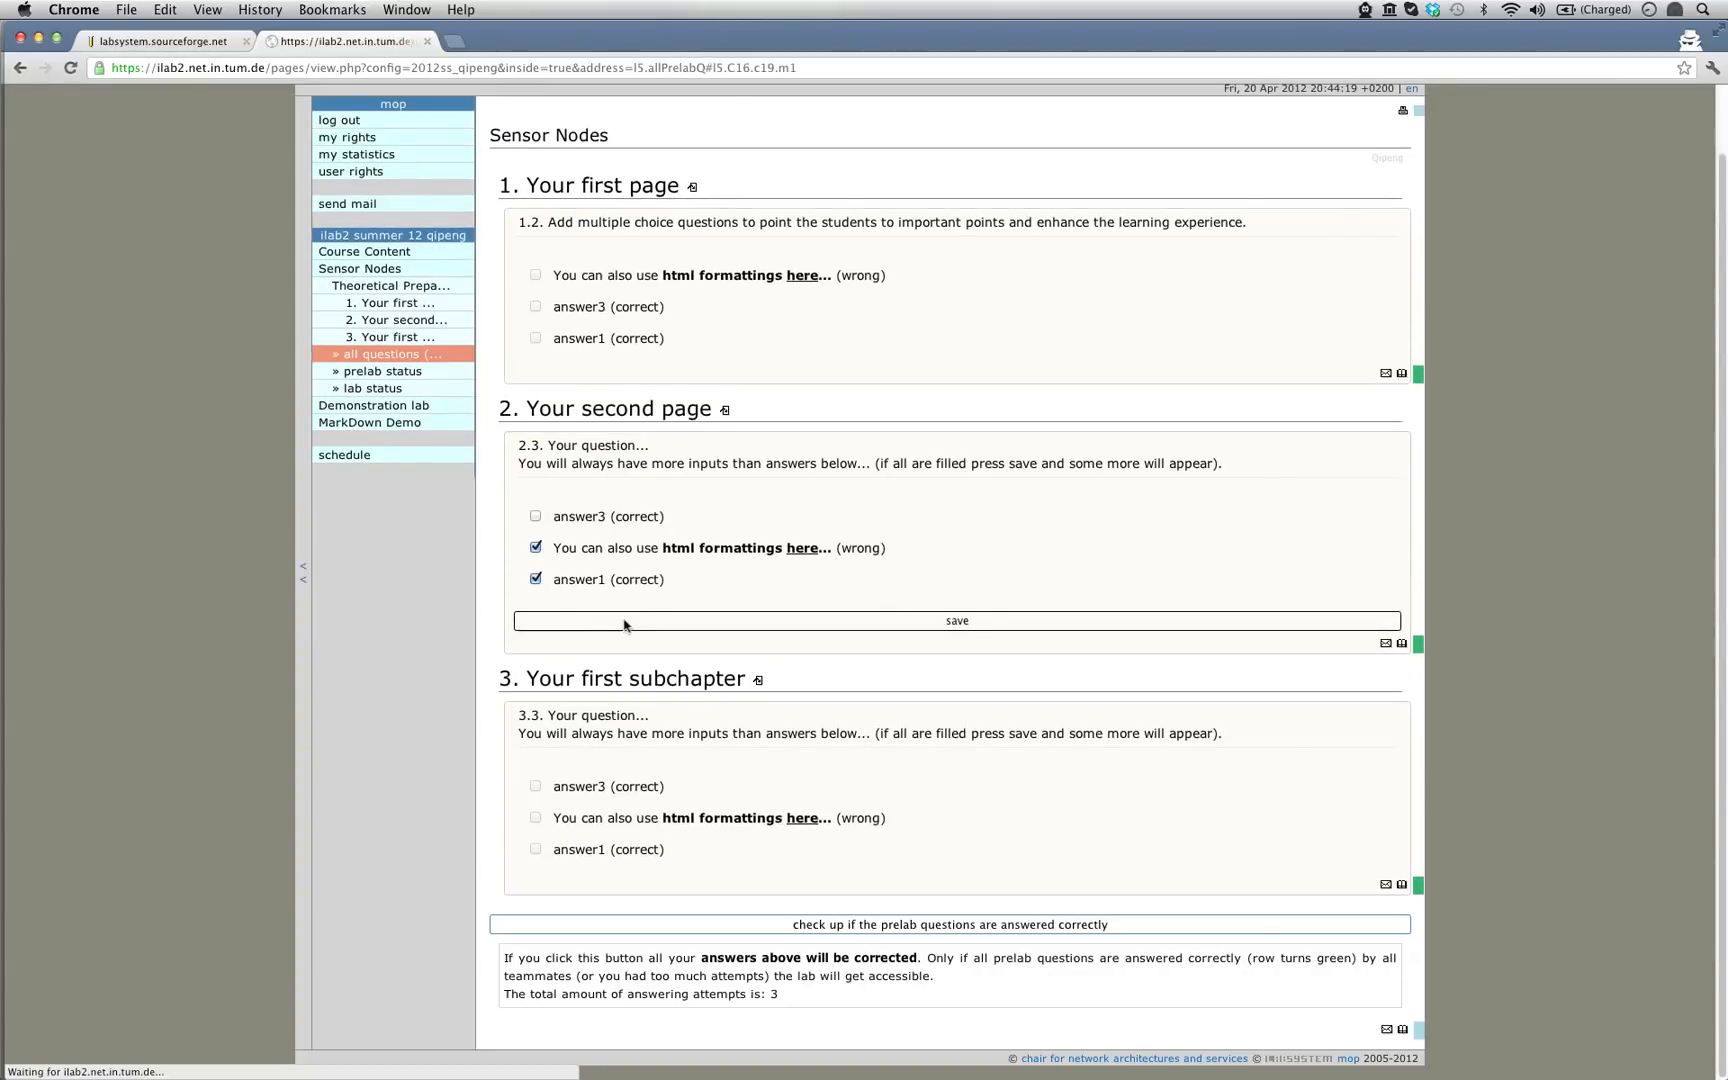
- Change the answer to question 3.3 to answer3 and answer1 only, and save it
{"action": "left_click", "coordinate": [887, 861]}
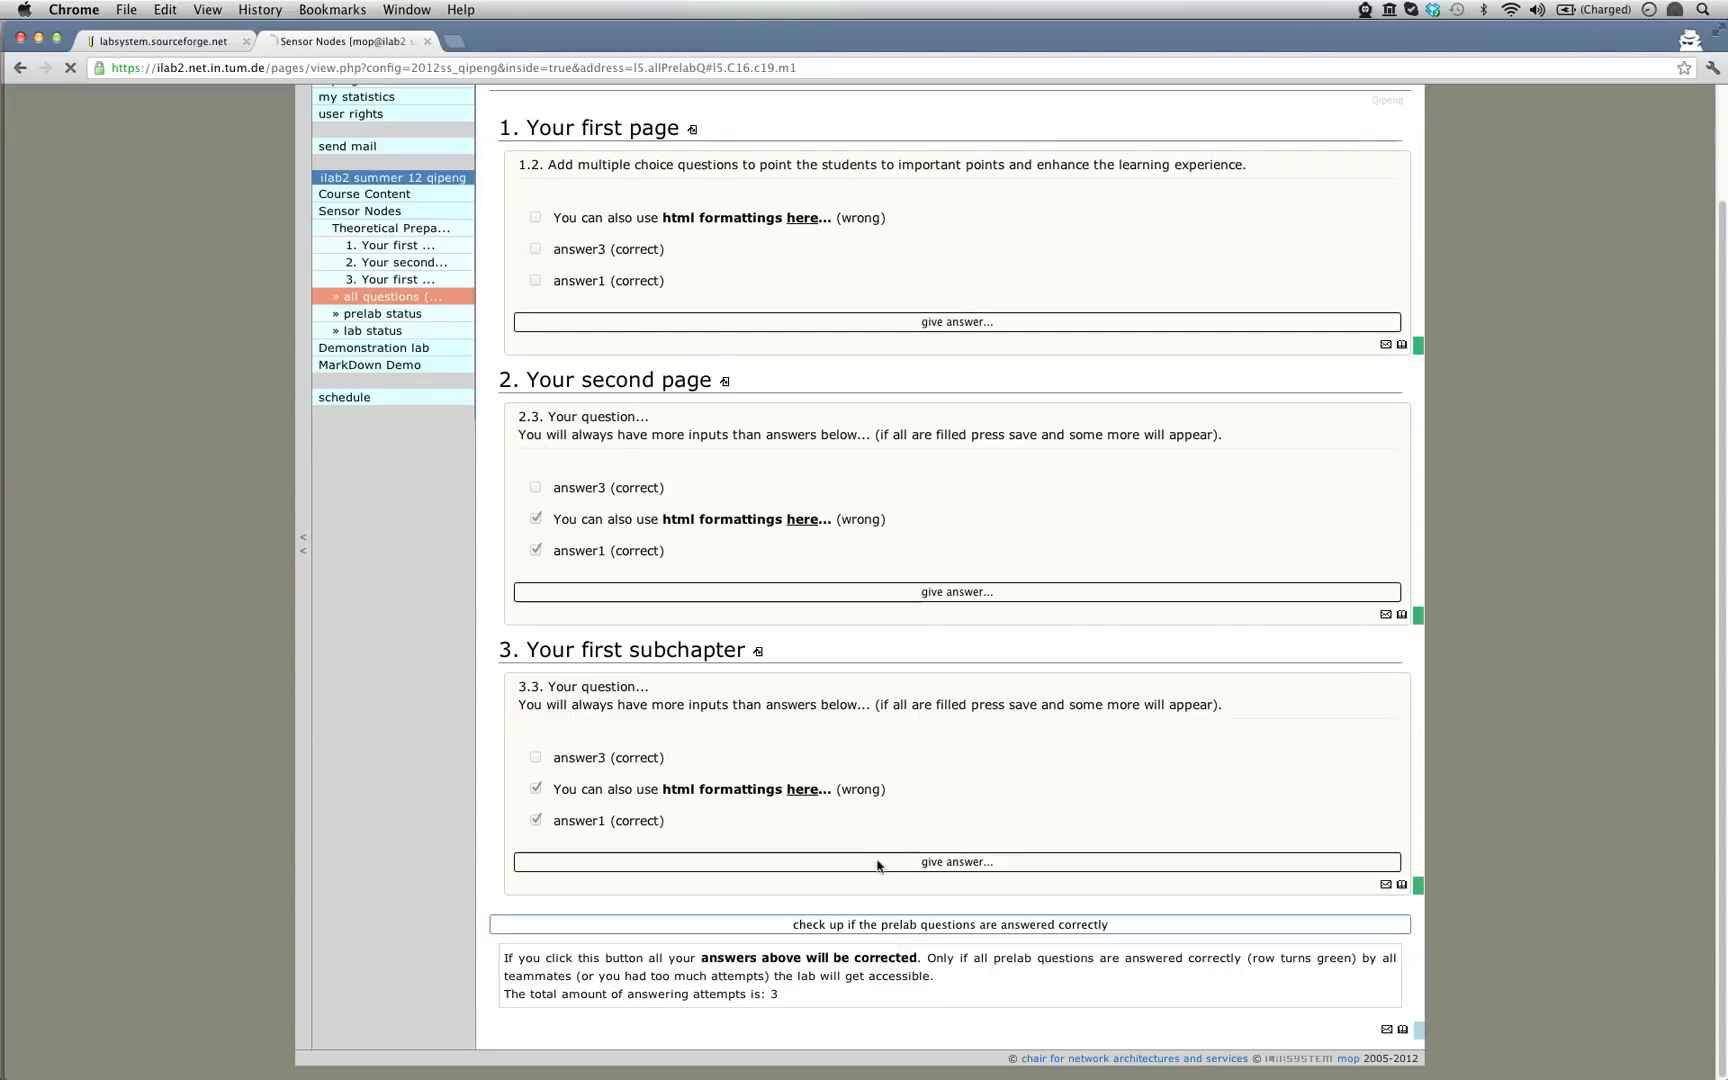
{"action": "left_click", "coordinate": [537, 759]}
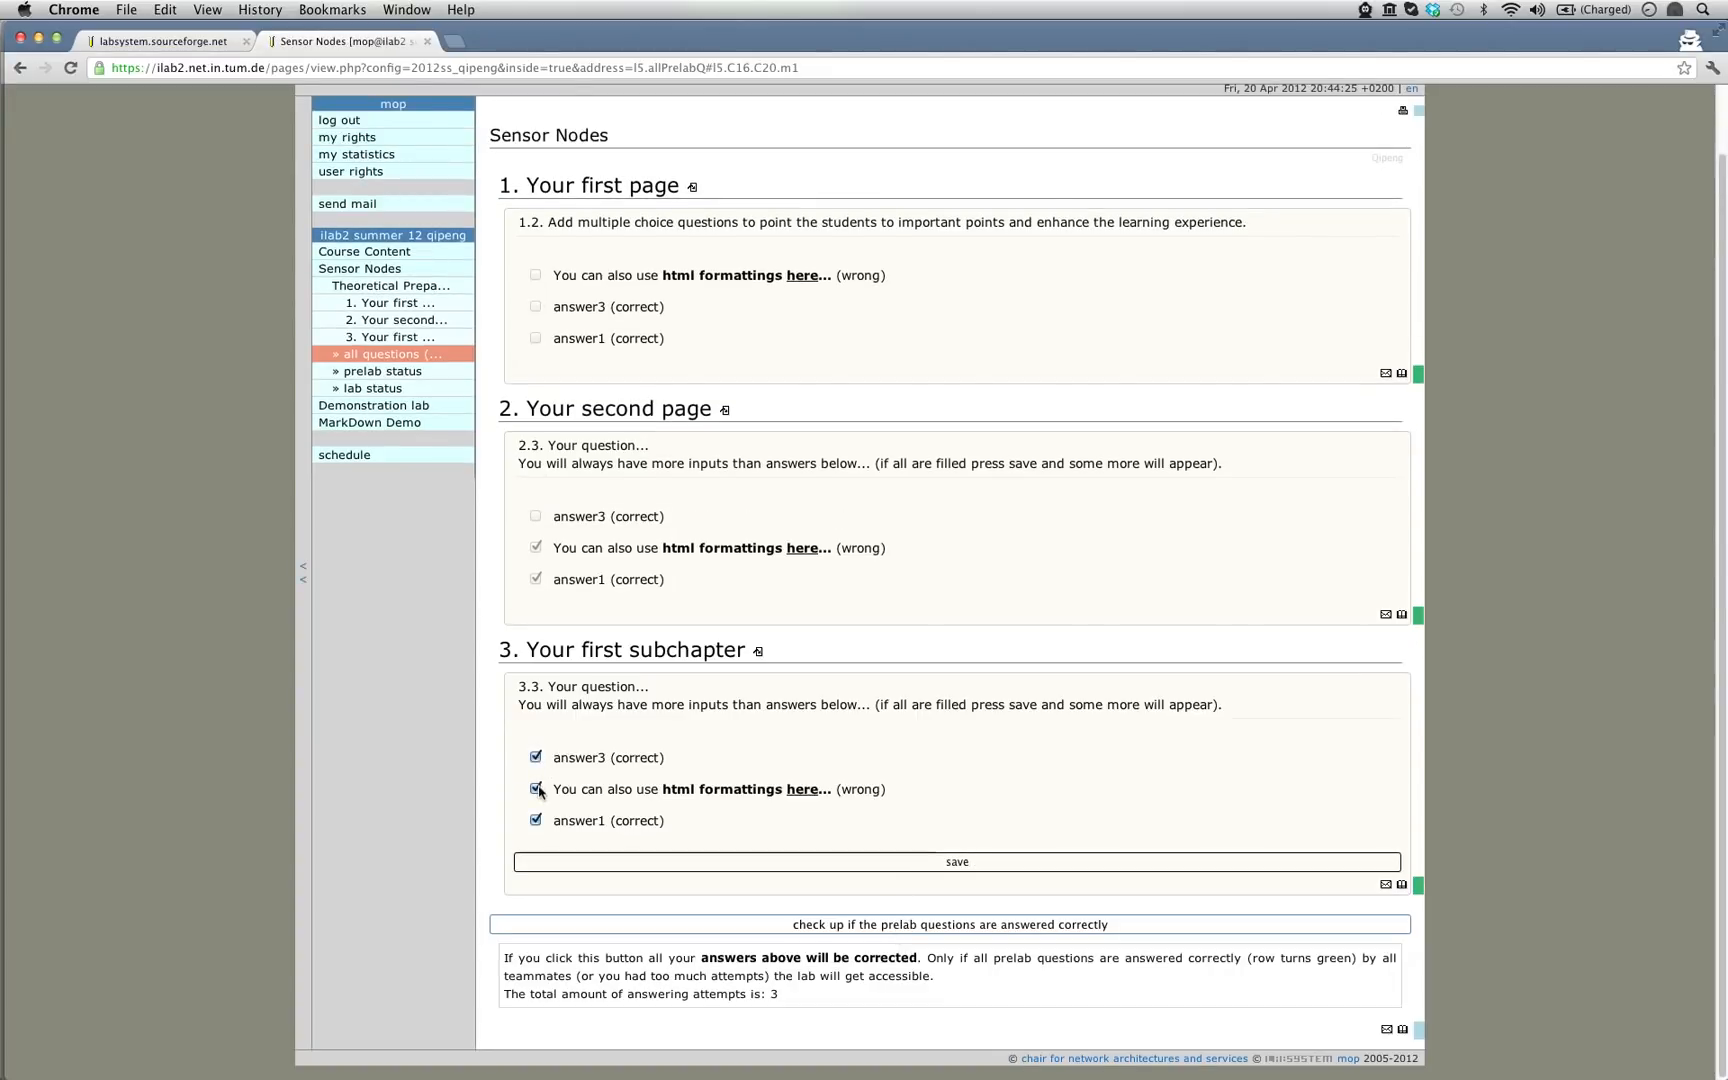
{"action": "left_click", "coordinate": [537, 789]}
{"action": "left_click", "coordinate": [952, 864]}
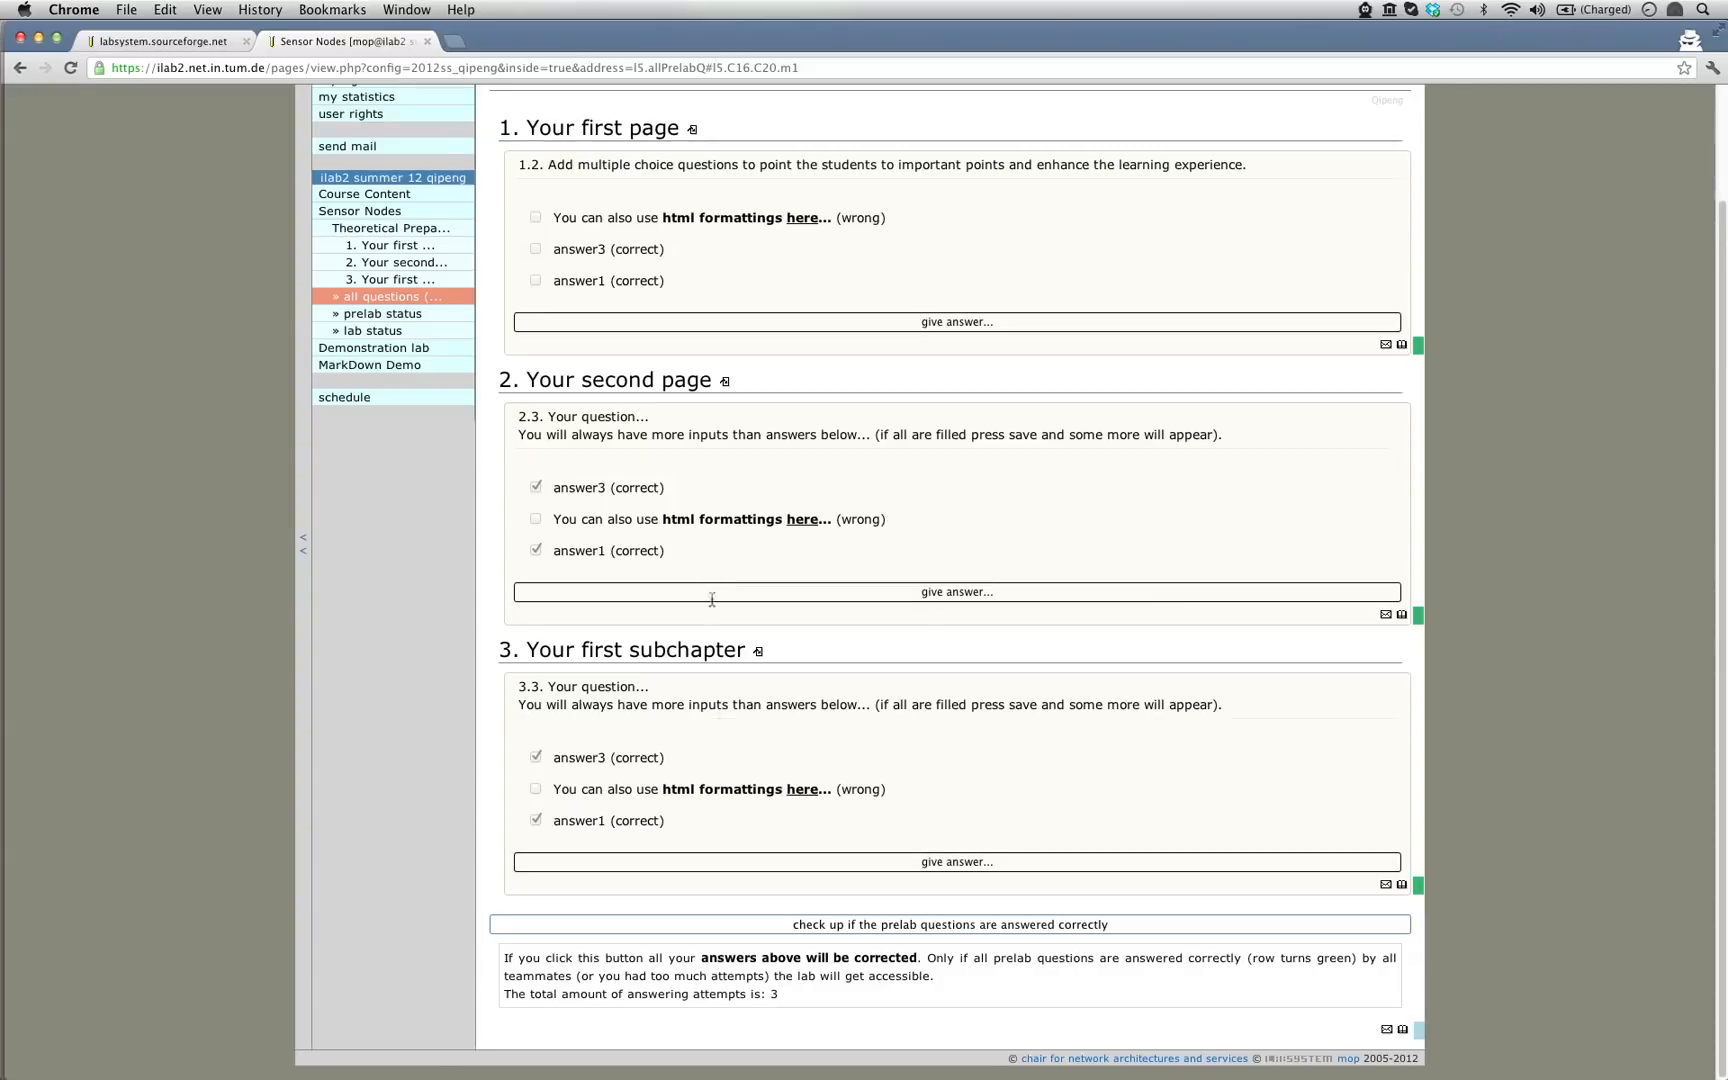
- Answer question 1.2 with answer1 and answer3, save it, and have all prelab questions checked for correctness
{"action": "left_click", "coordinate": [926, 322]}
{"action": "left_click", "coordinate": [535, 339]}
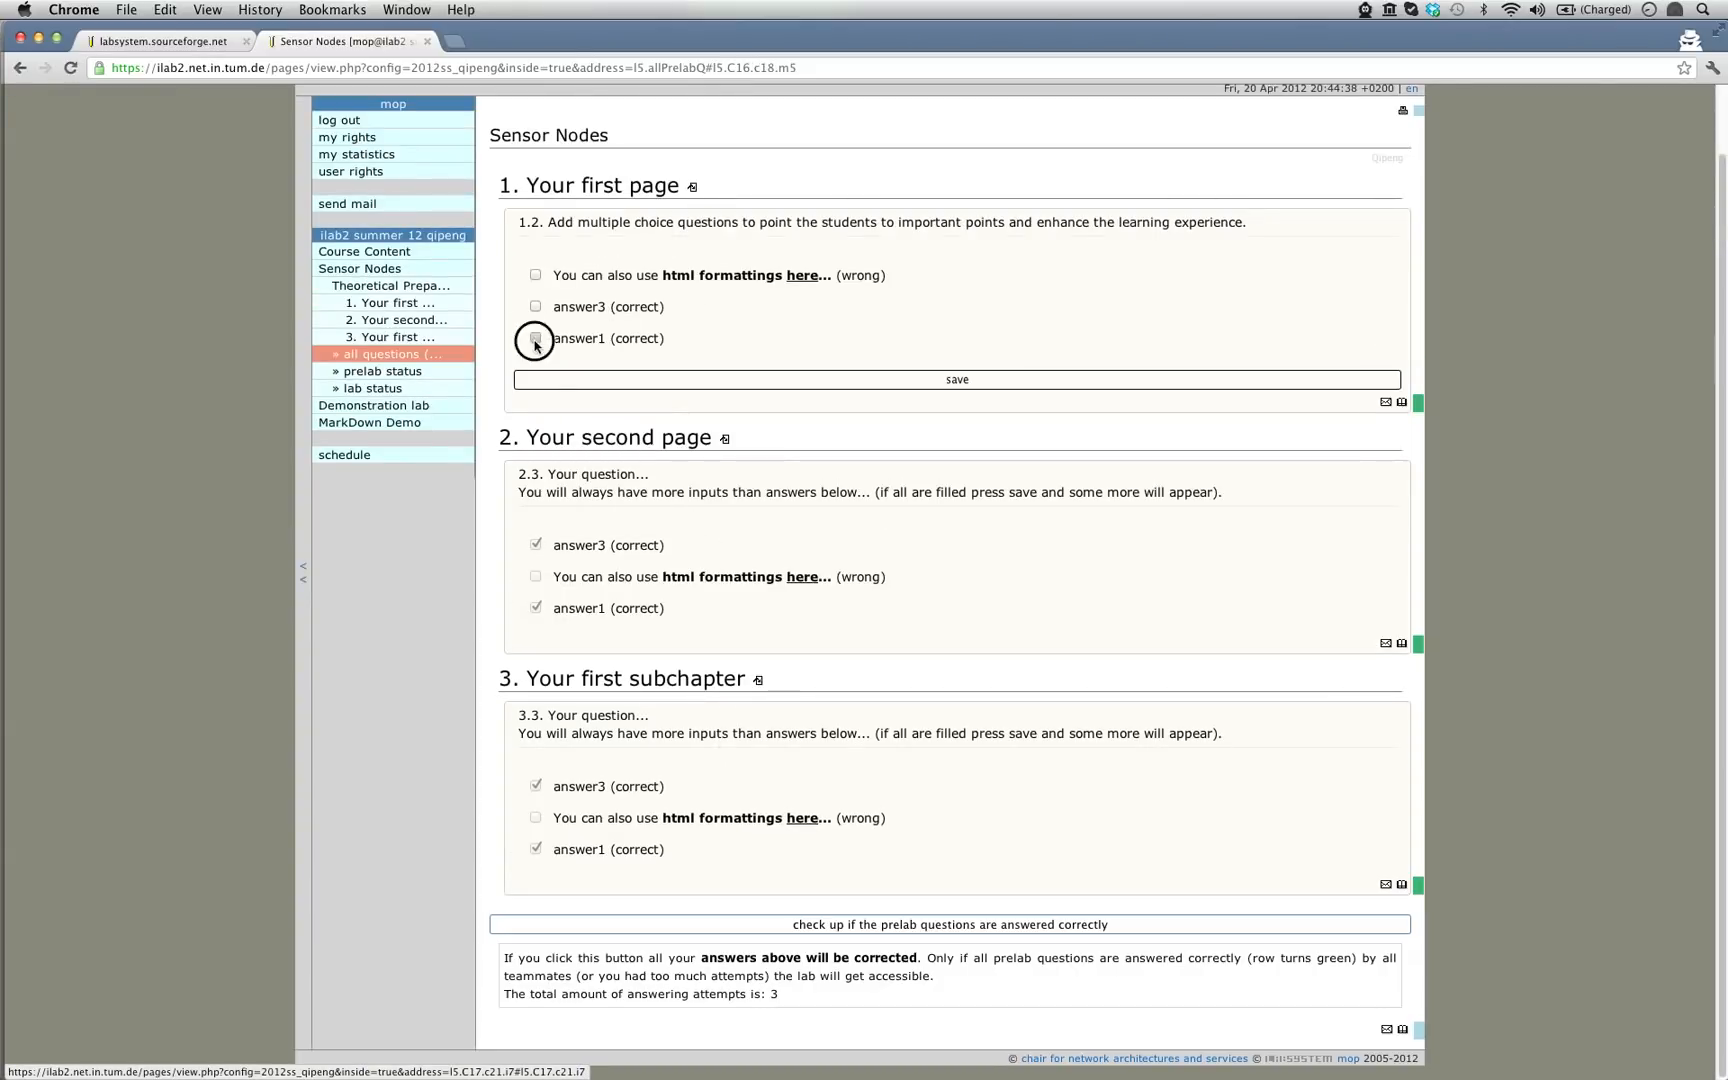
{"action": "left_click", "coordinate": [536, 309]}
{"action": "left_click", "coordinate": [901, 381]}
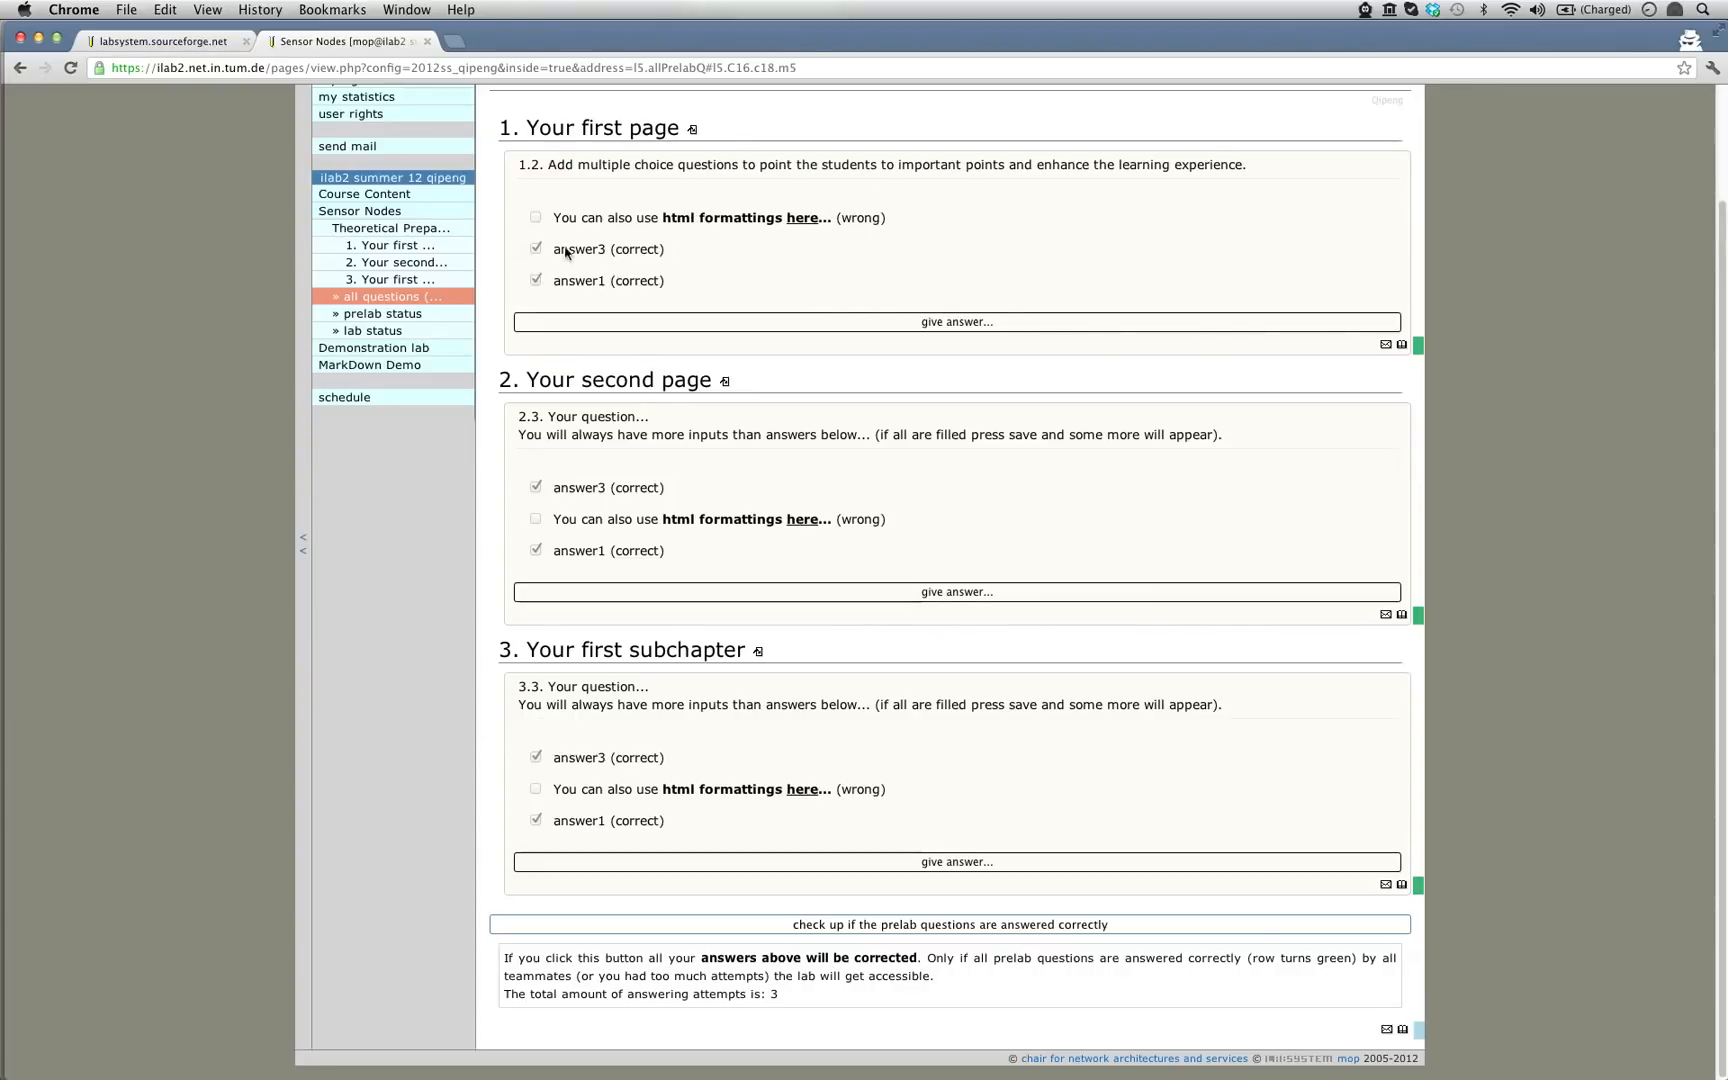
{"action": "left_click_drag", "start_coordinate": [553, 249], "coordinate": [671, 249]}
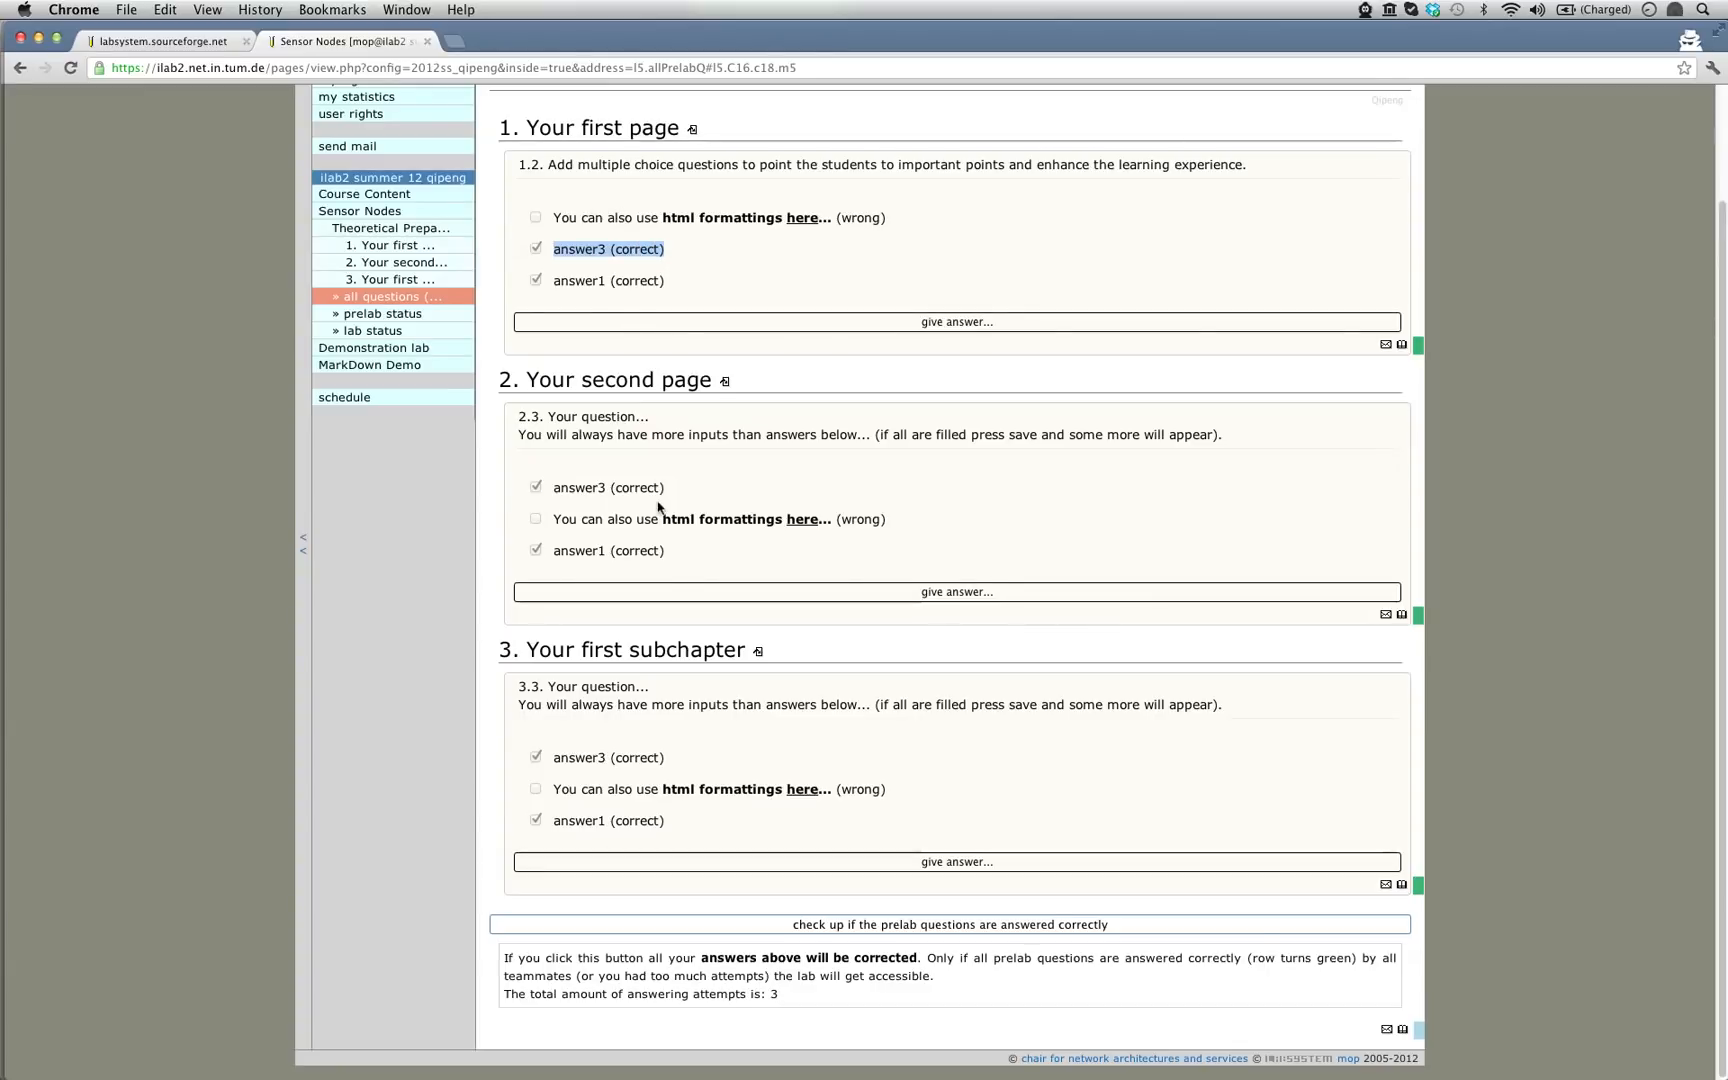
{"action": "left_click", "coordinate": [930, 924]}
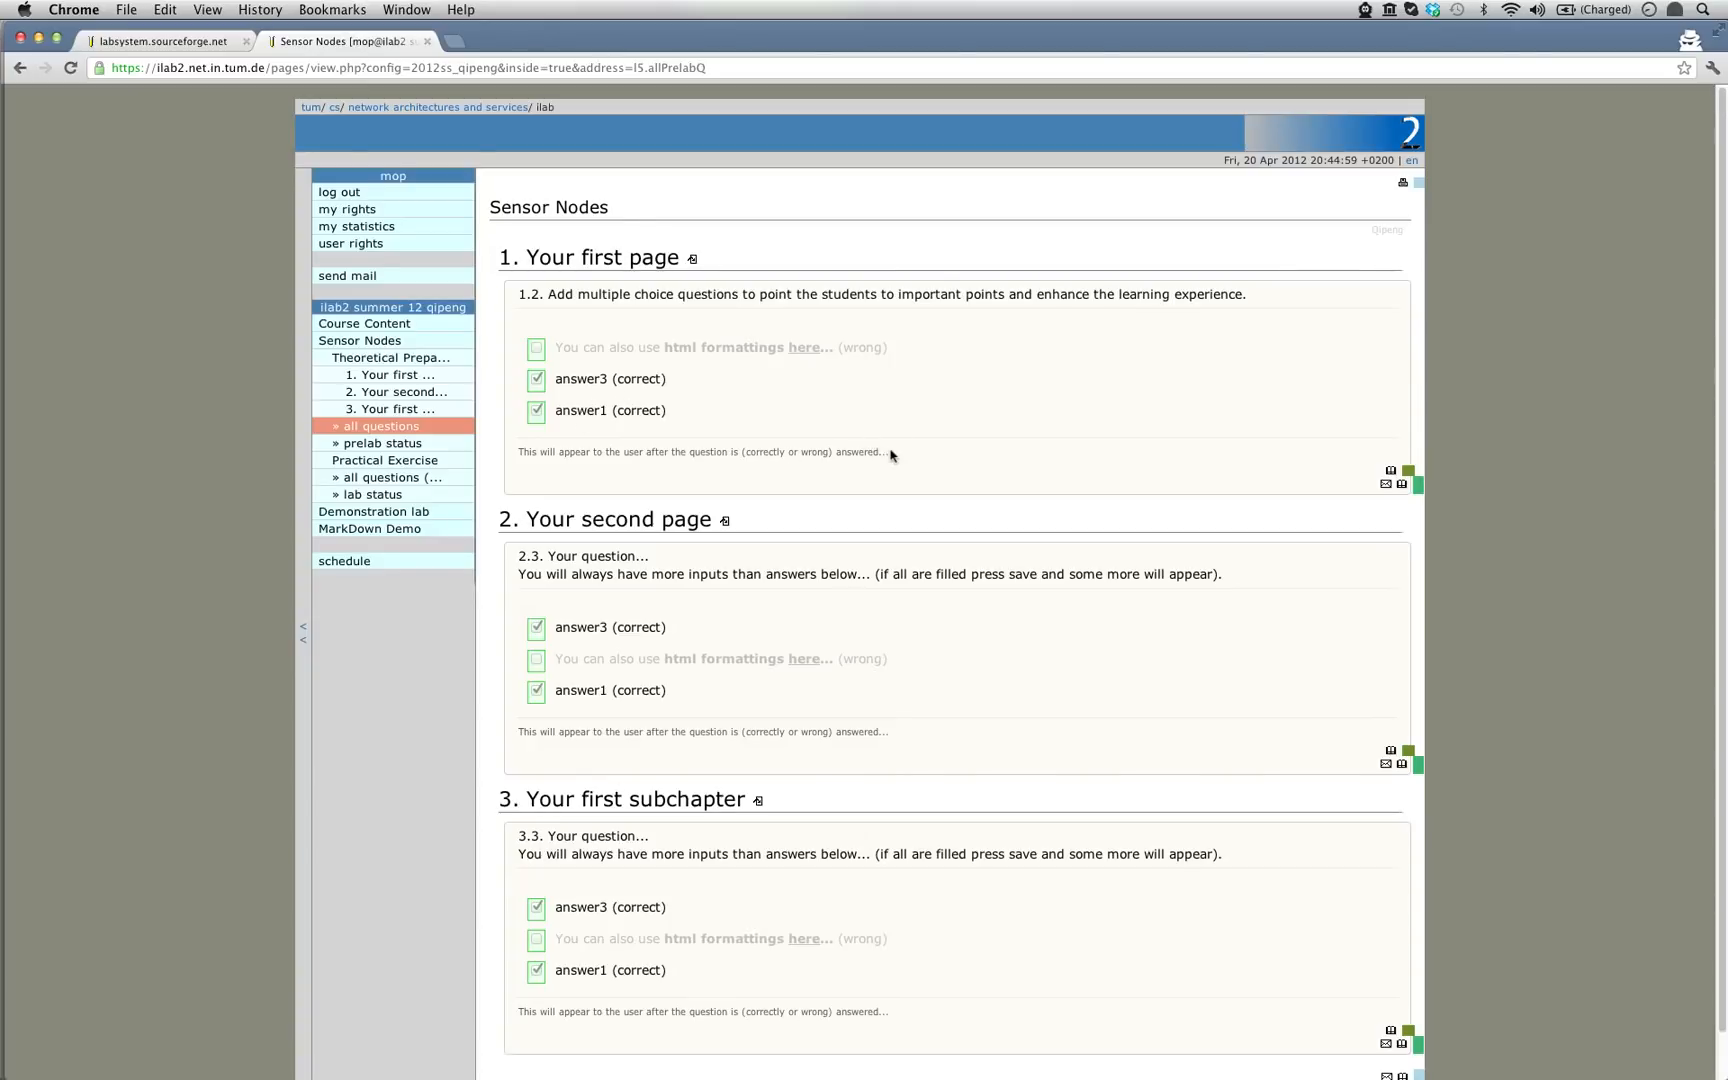
- Examine the explanation below corrected question 1.2 and the team's multiple choice credits in the lab status
{"action": "left_click_drag", "start_coordinate": [891, 455], "coordinate": [516, 451]}
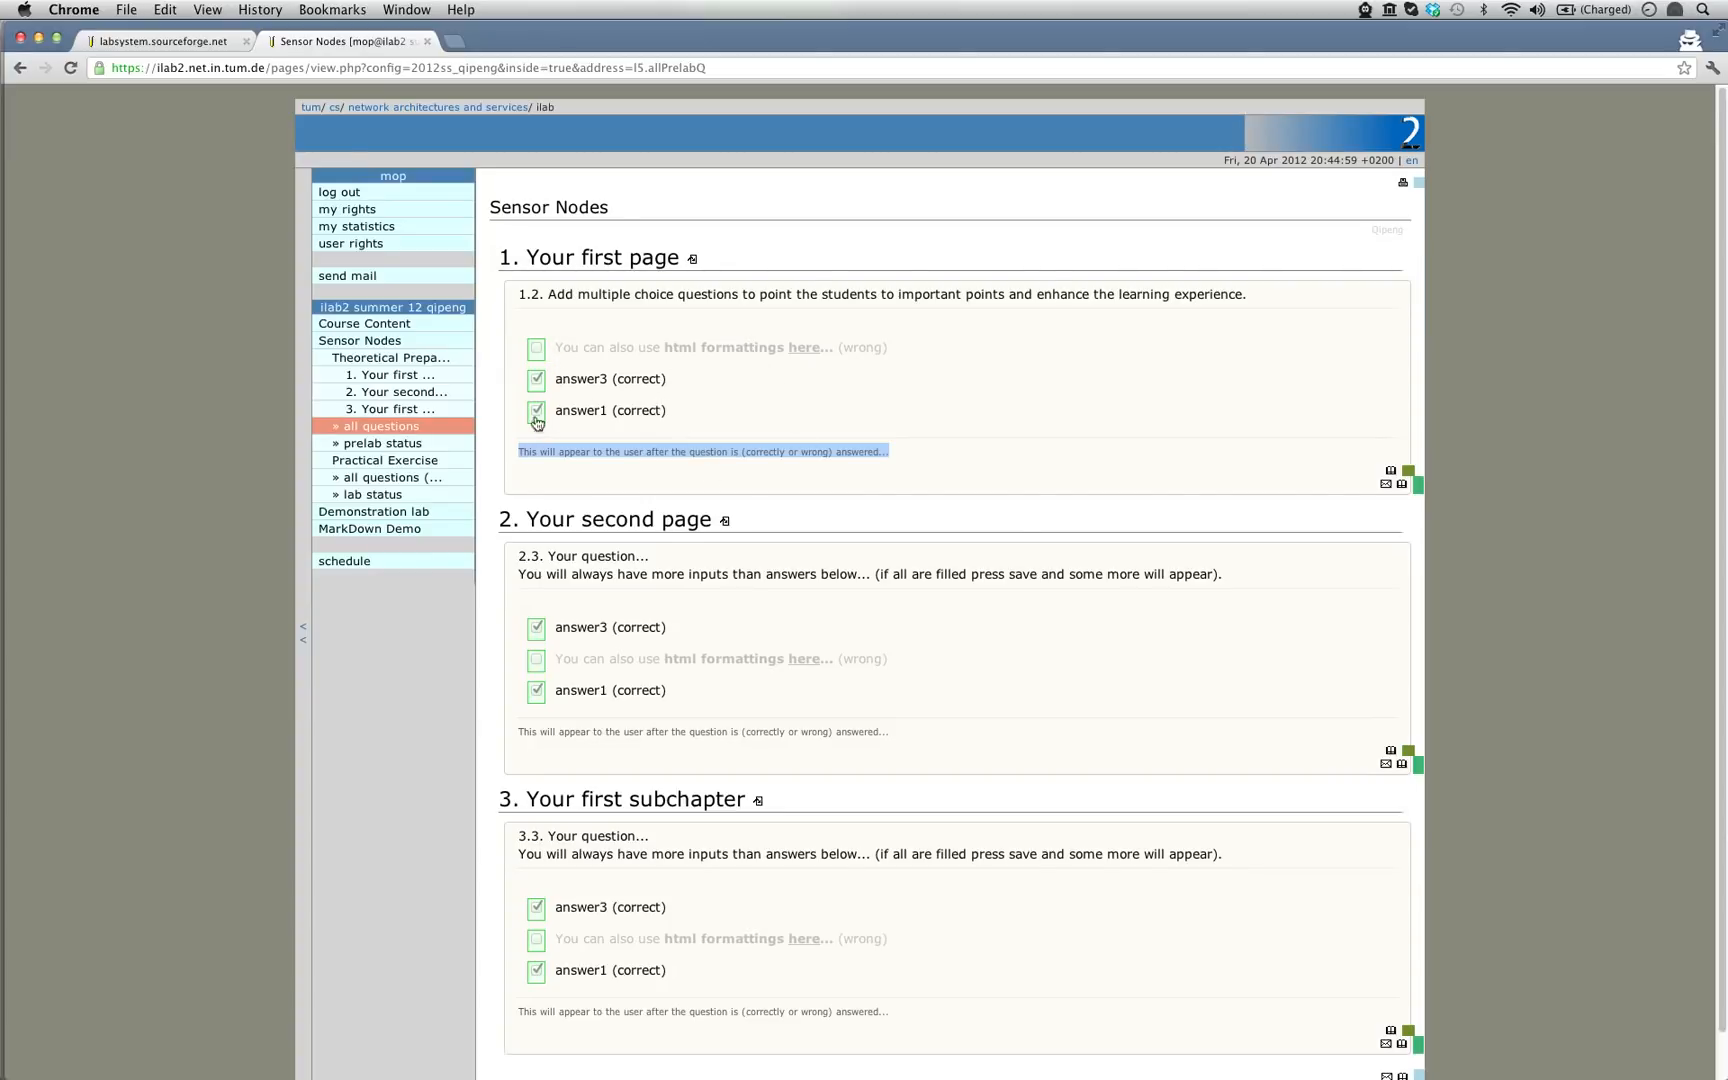
{"action": "left_click", "coordinate": [390, 447]}
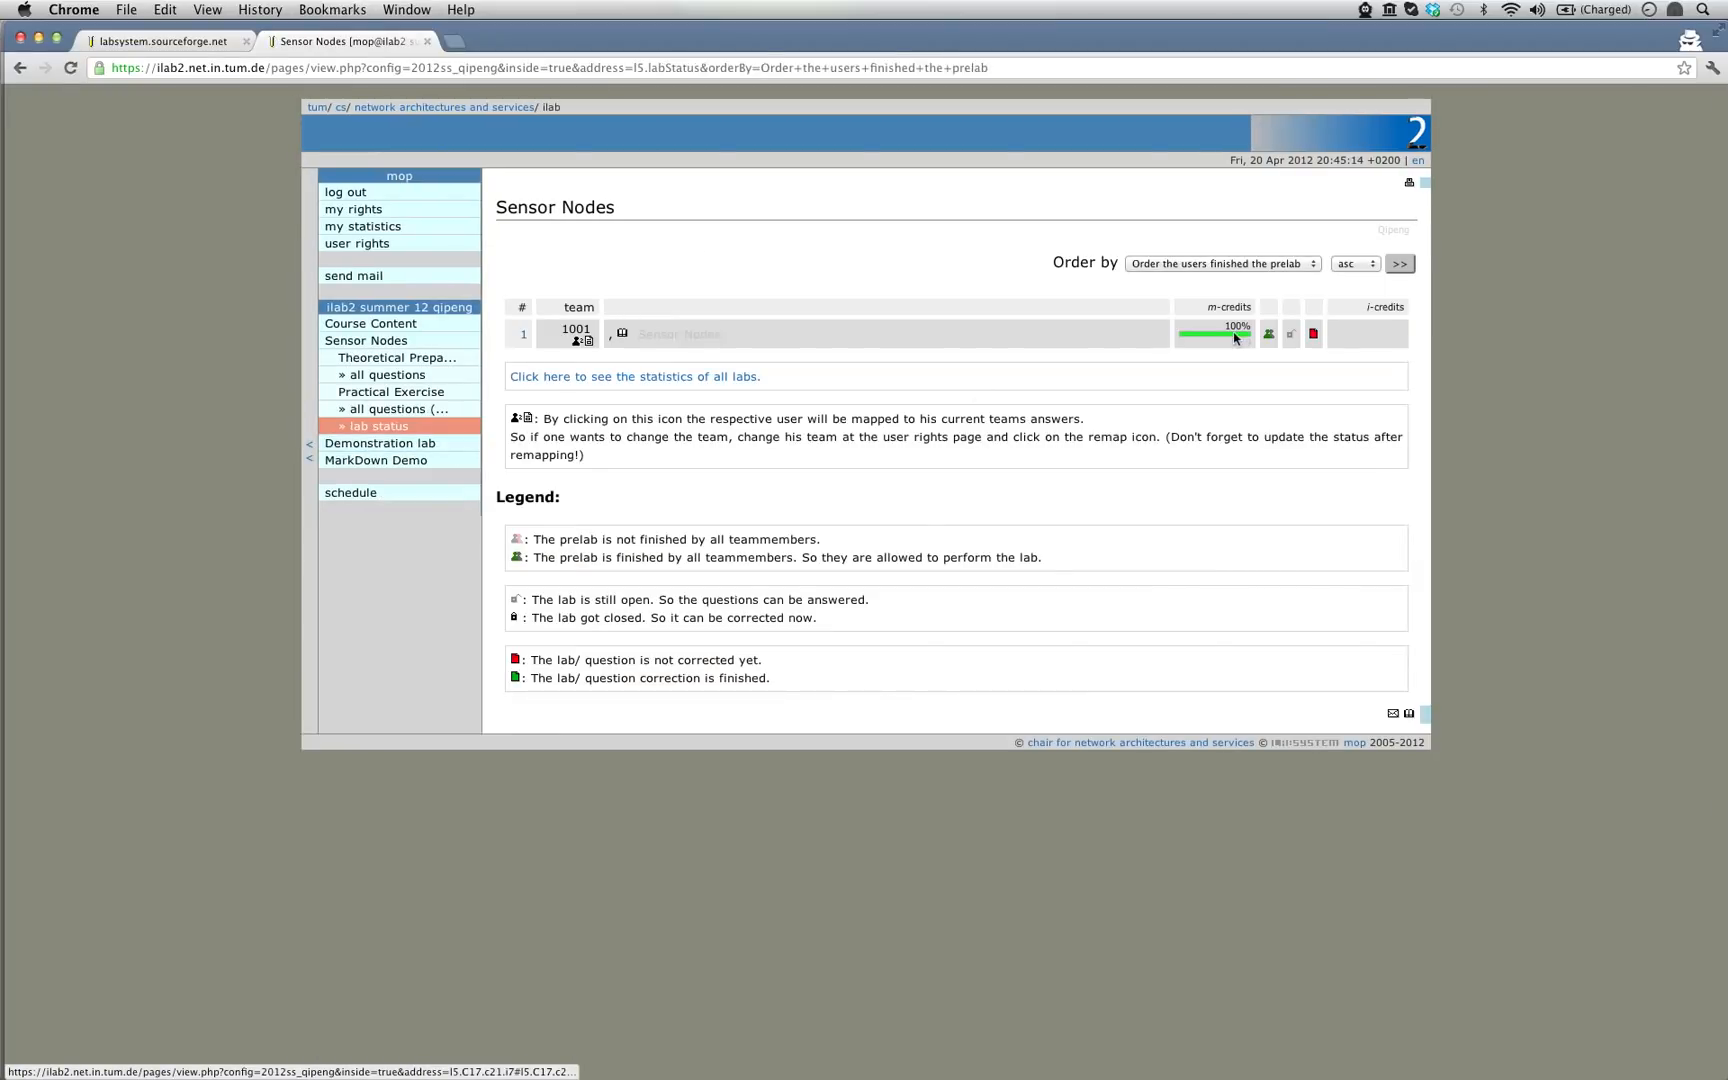
{"action": "left_click_drag", "start_coordinate": [1249, 327], "coordinate": [1208, 328]}
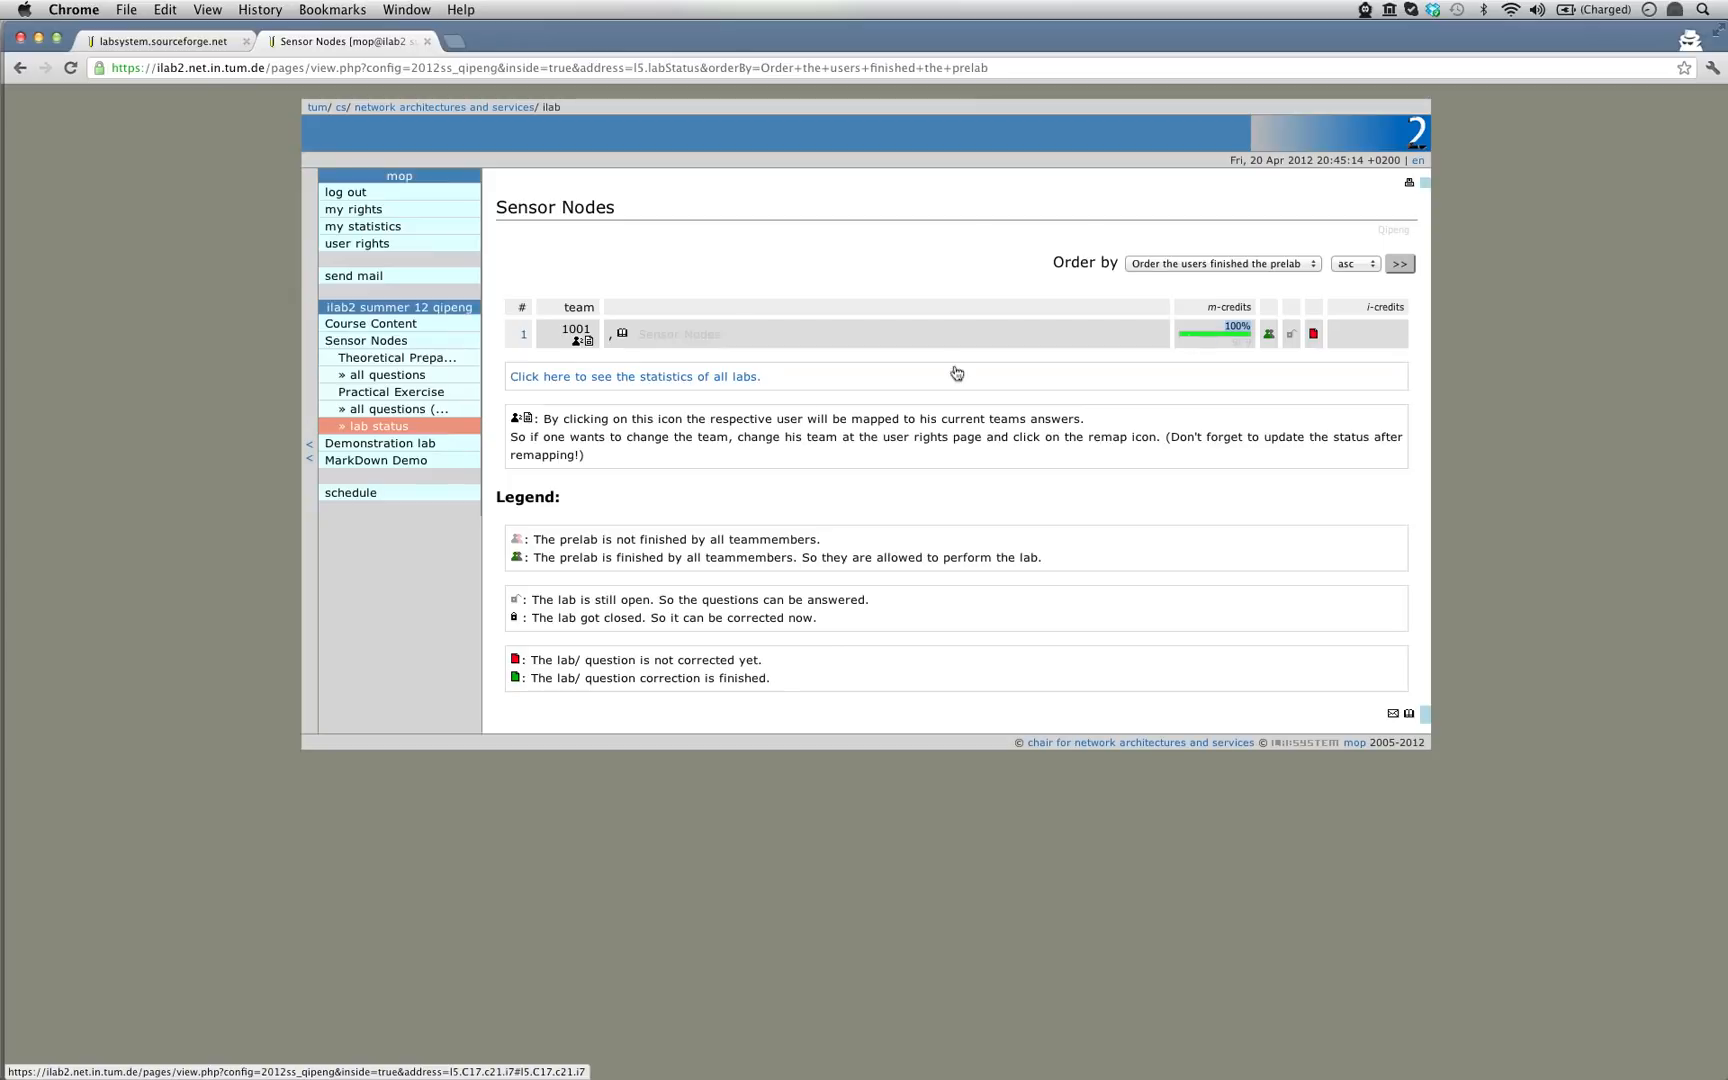
- On the Practical Exercise's first lab page, answer question 1.2 with "ewfewf", without attaching a file, and save the answer
{"action": "left_click", "coordinate": [400, 395]}
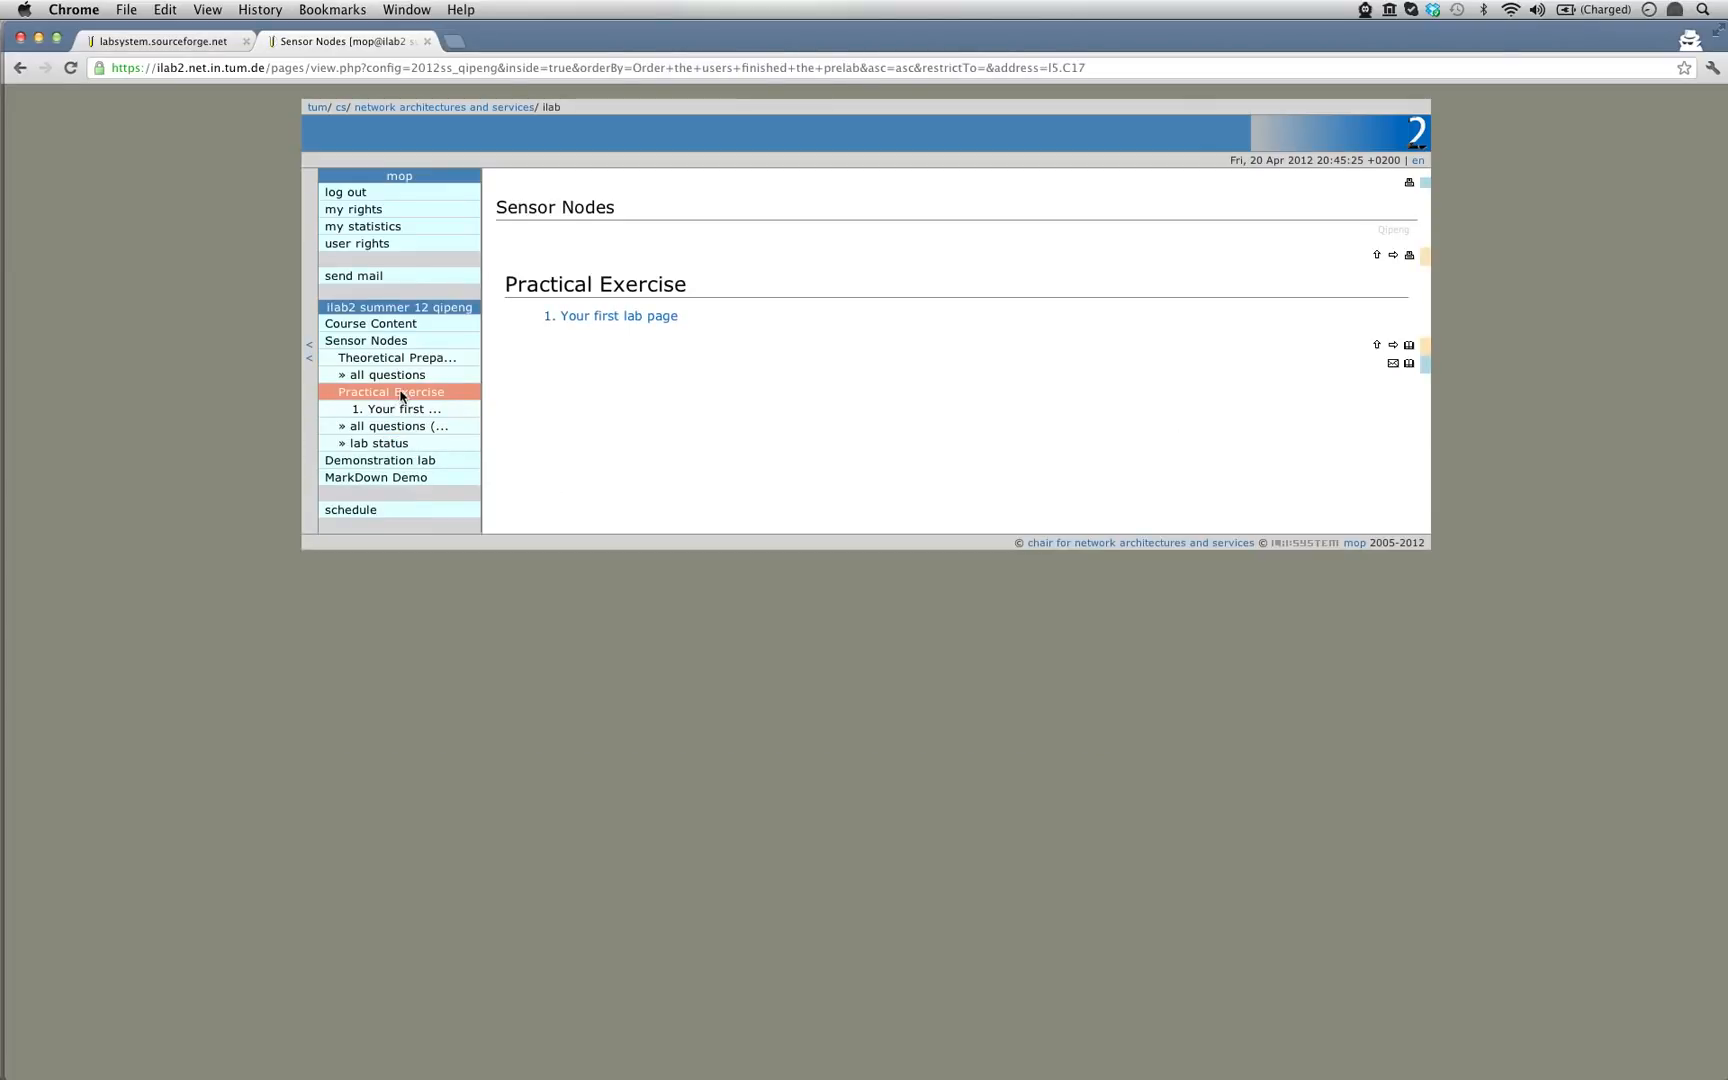
{"action": "left_click", "coordinate": [604, 317]}
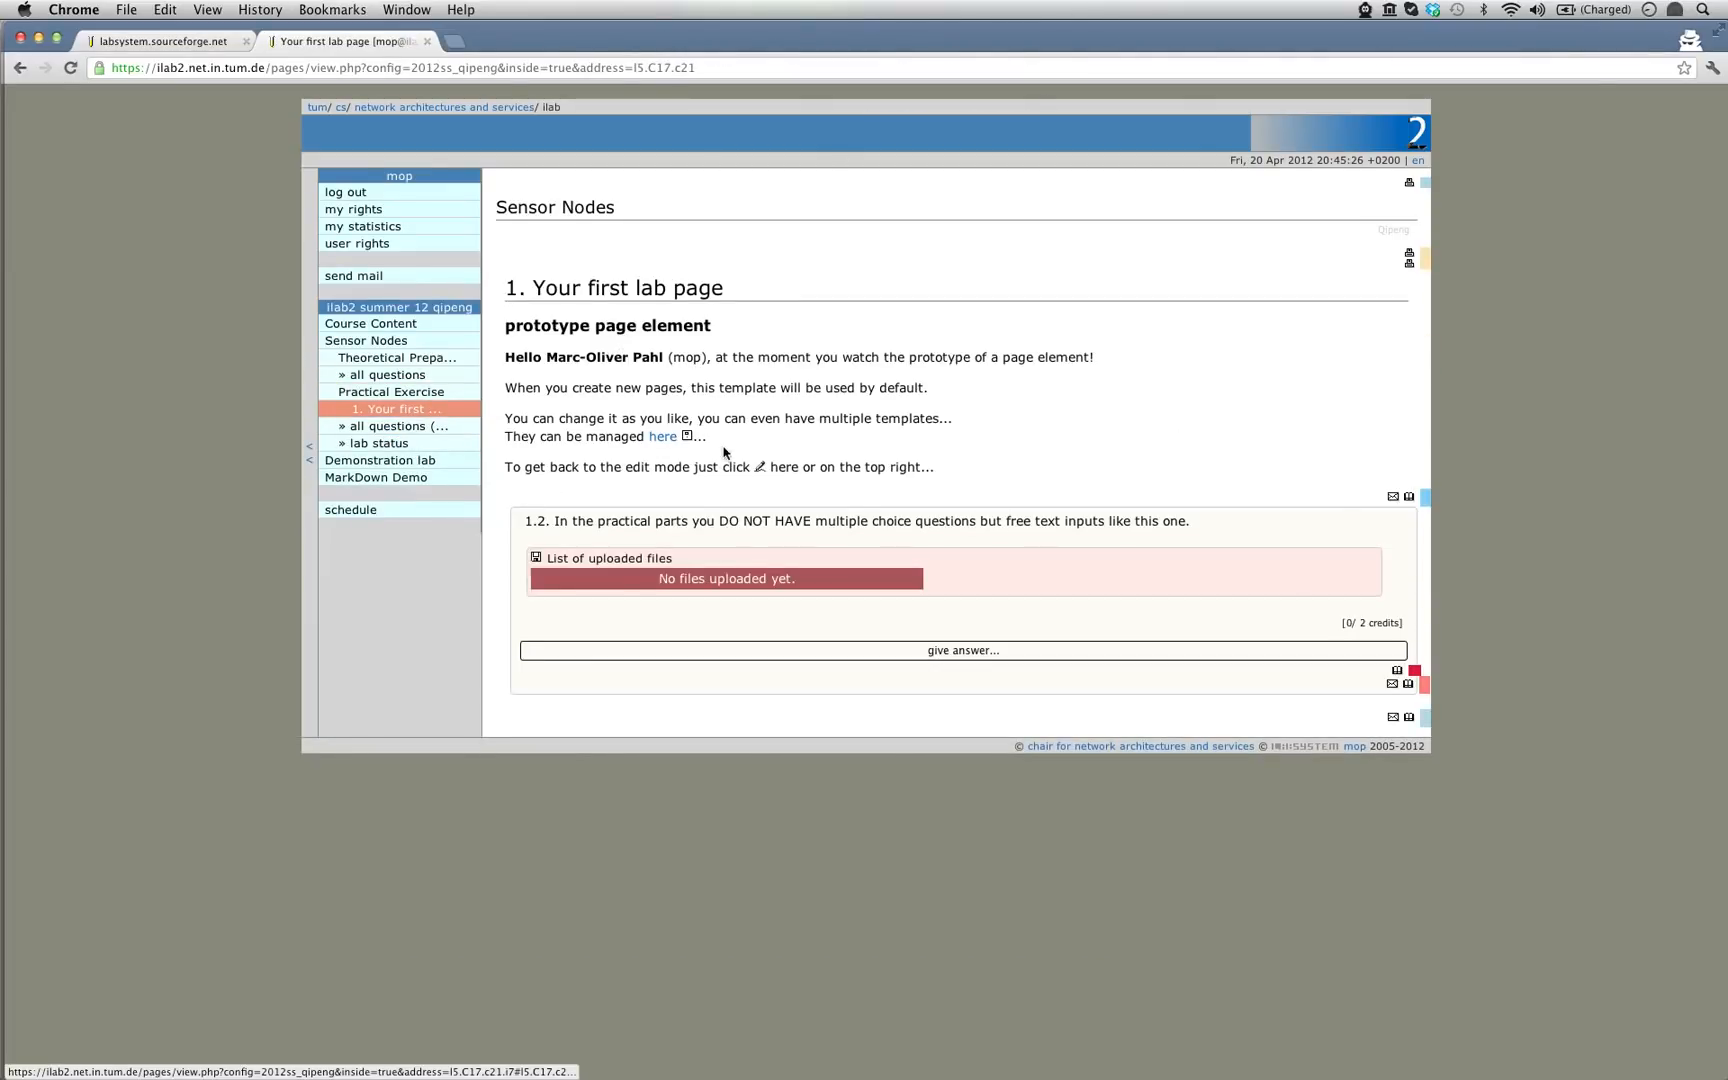
{"action": "left_click", "coordinate": [990, 652]}
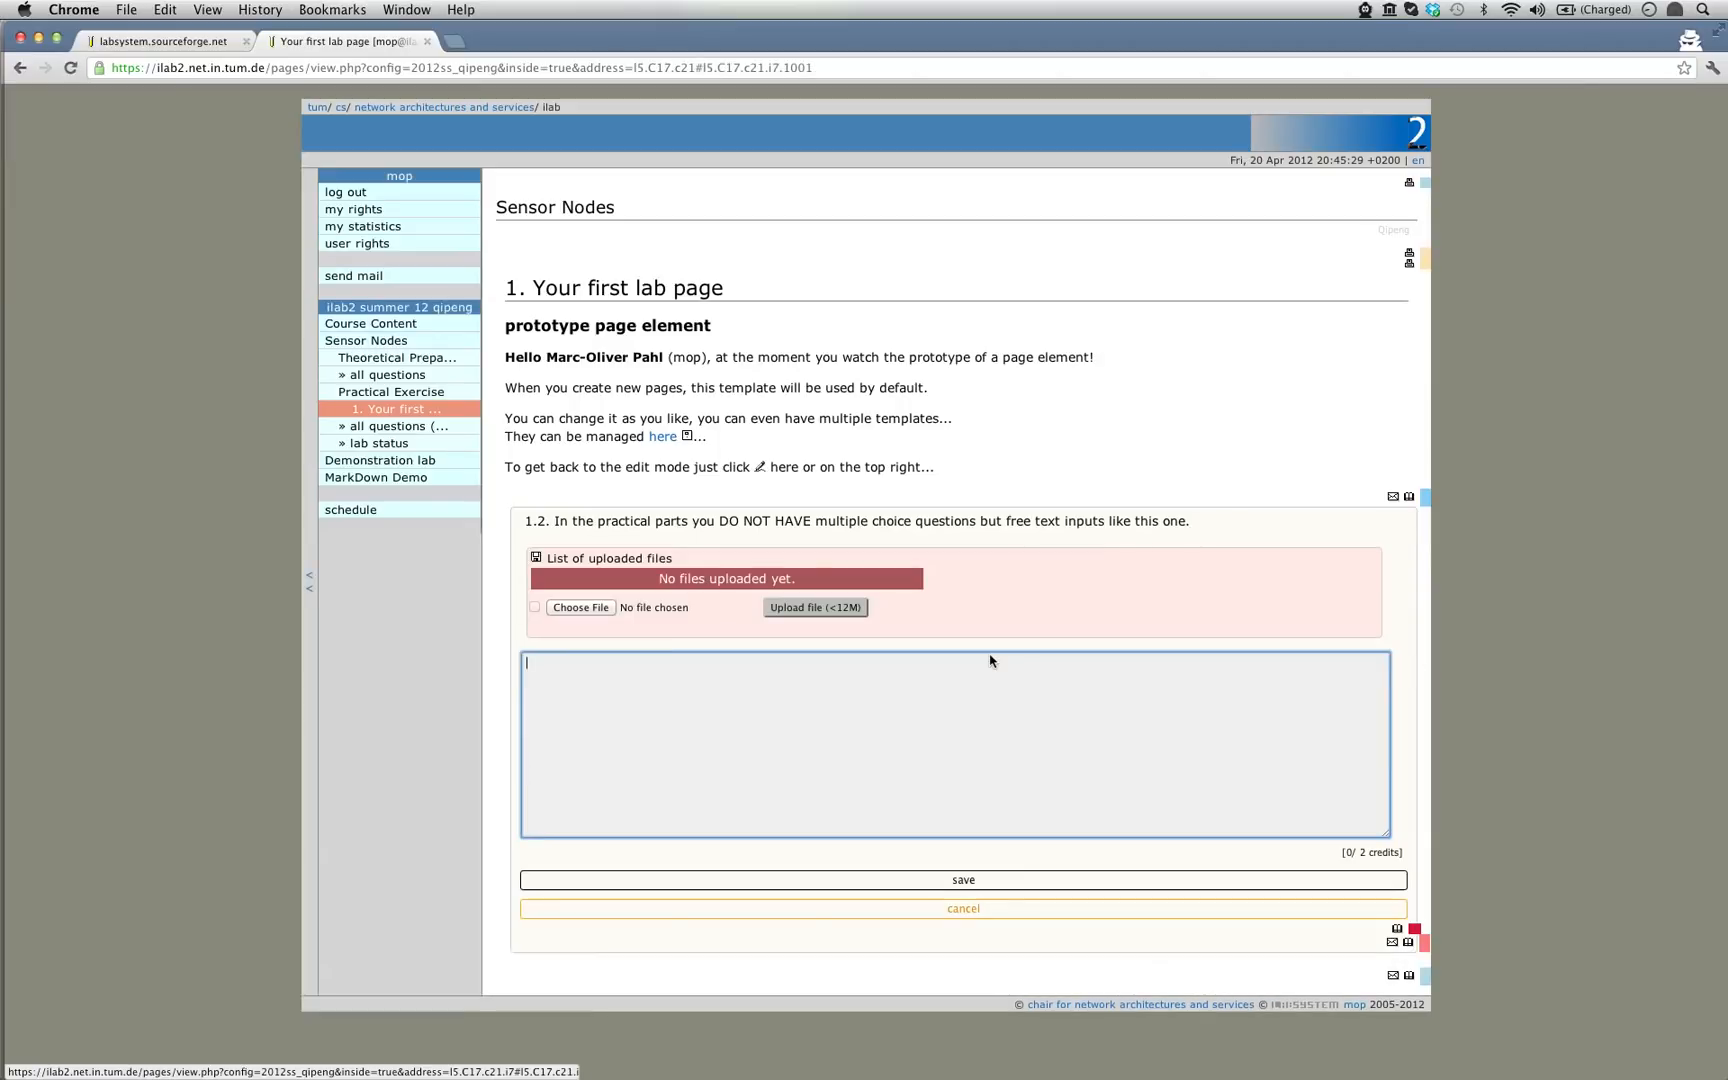
{"action": "type", "text": "ewfewf"}
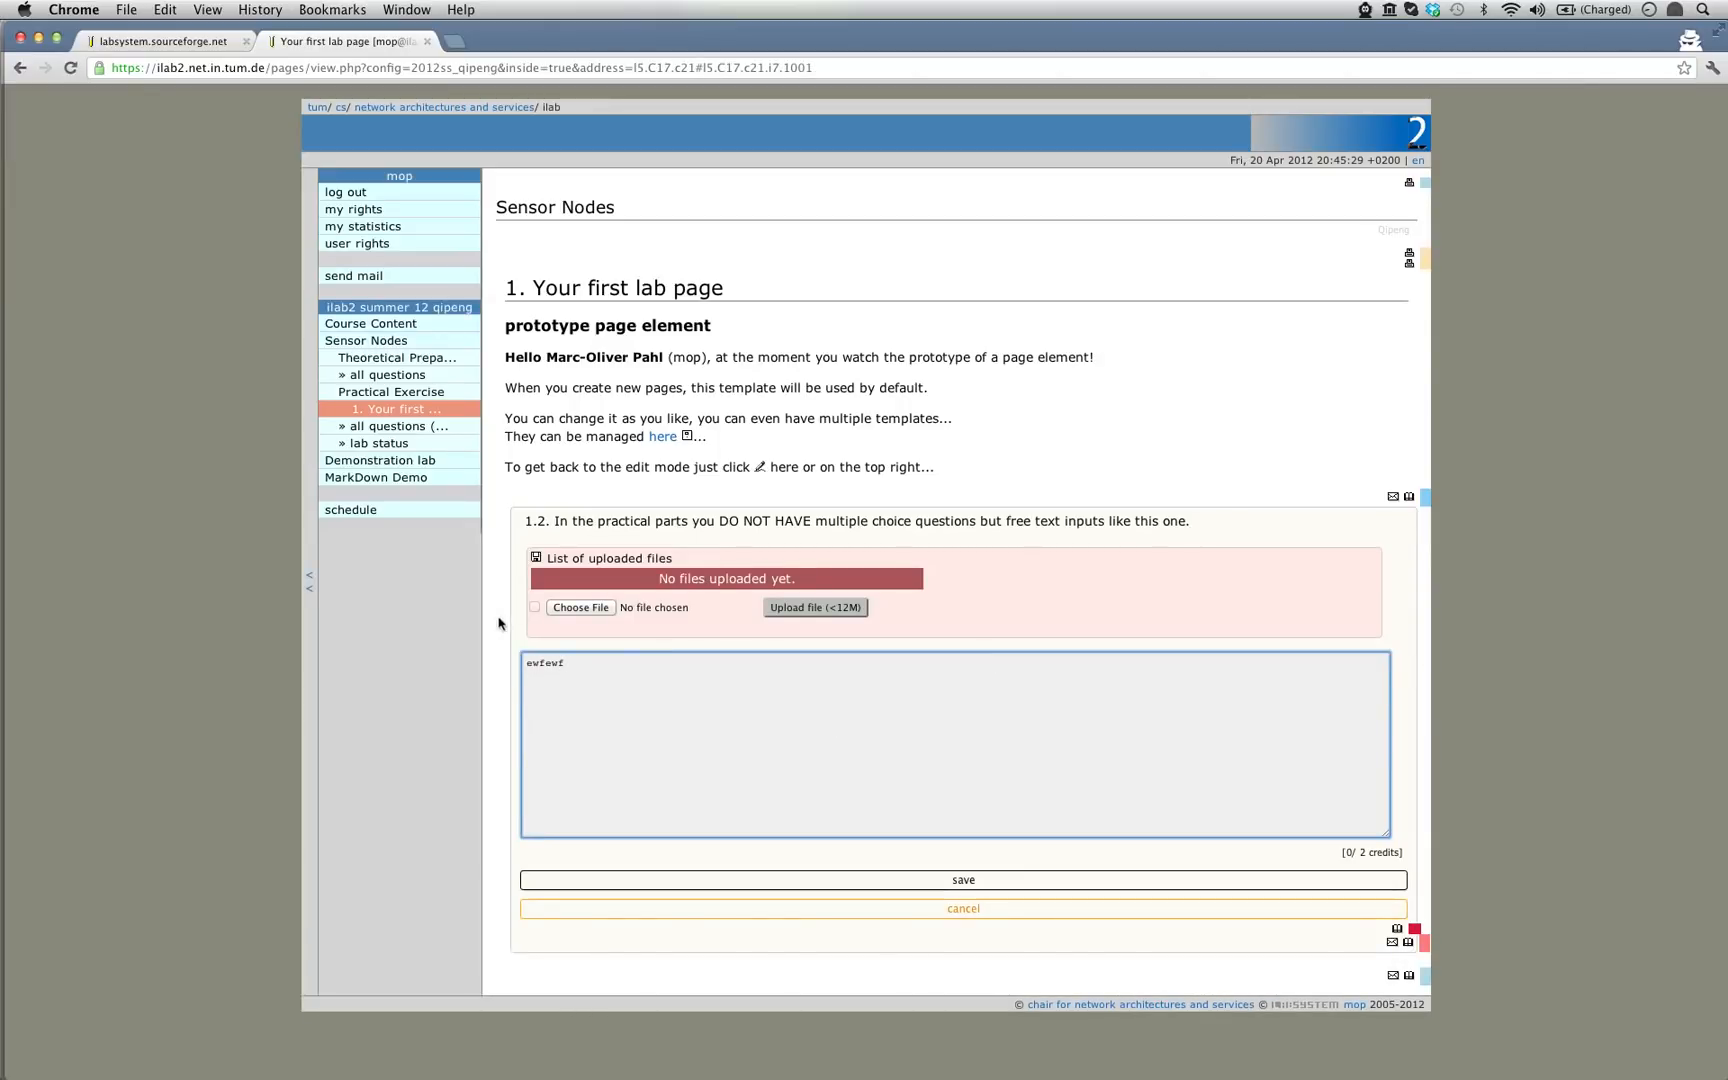
{"action": "left_click", "coordinate": [601, 608]}
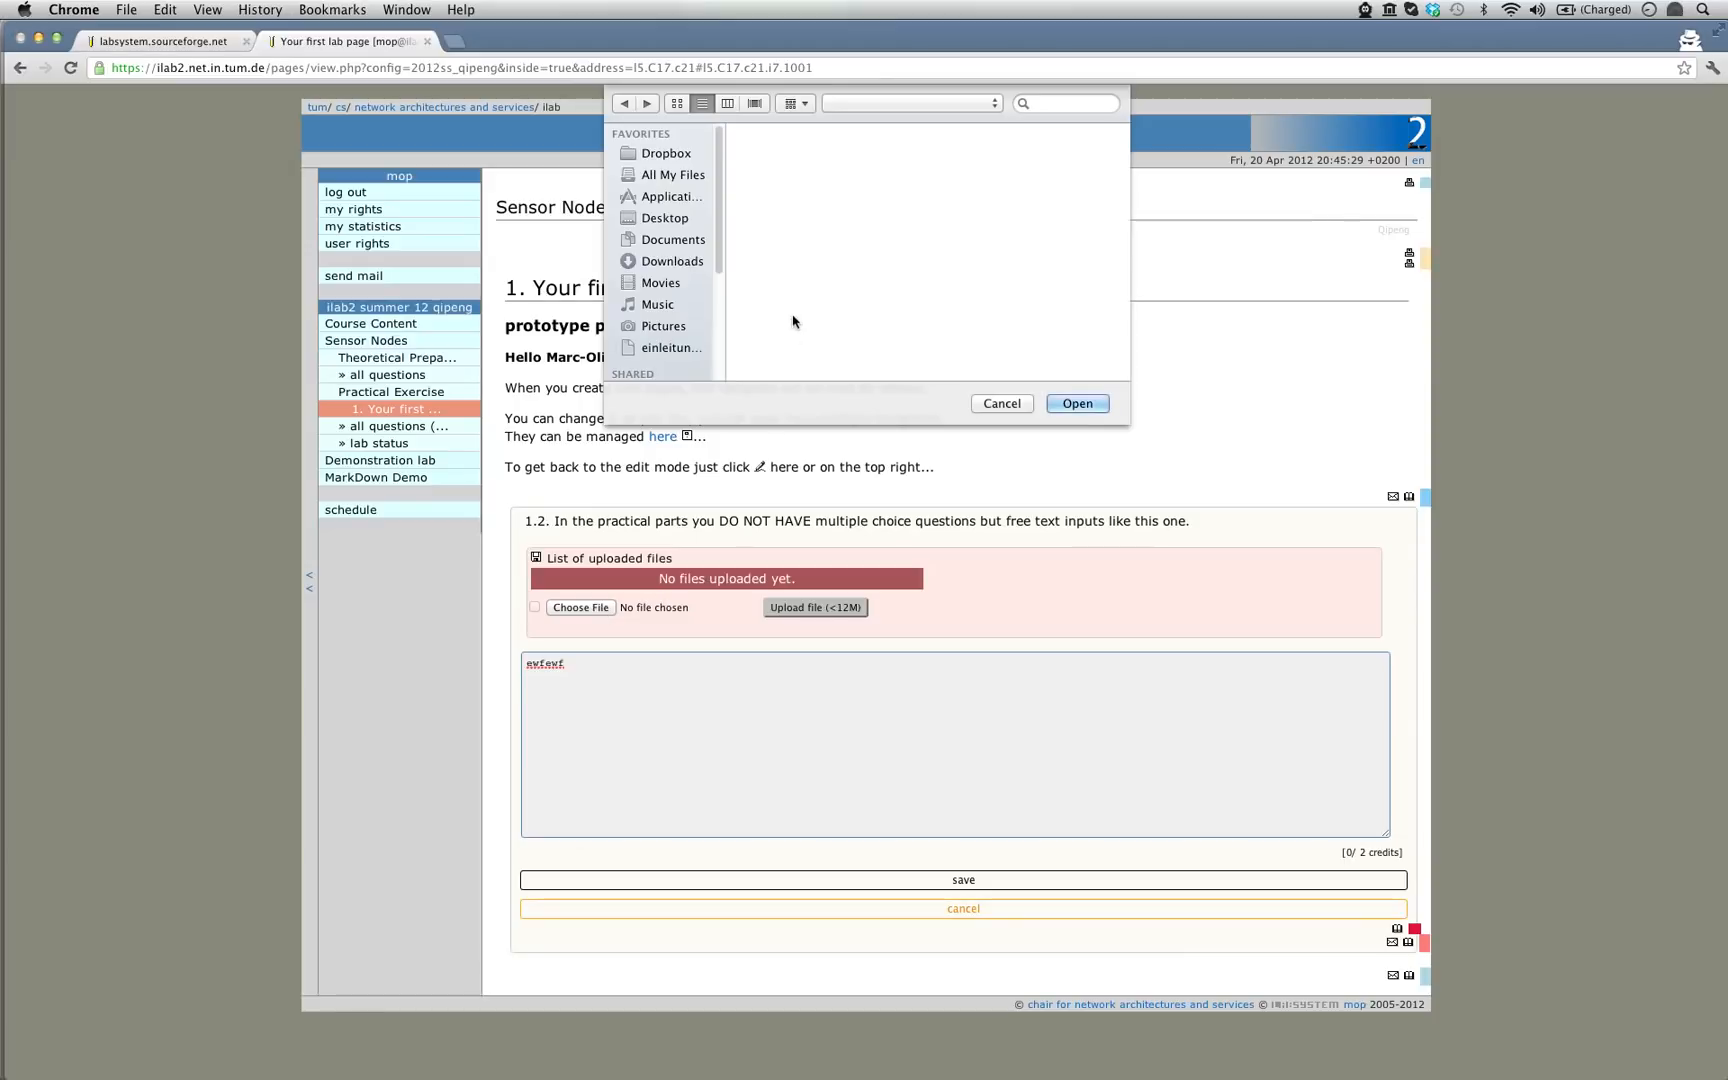
{"action": "left_click", "coordinate": [1002, 404]}
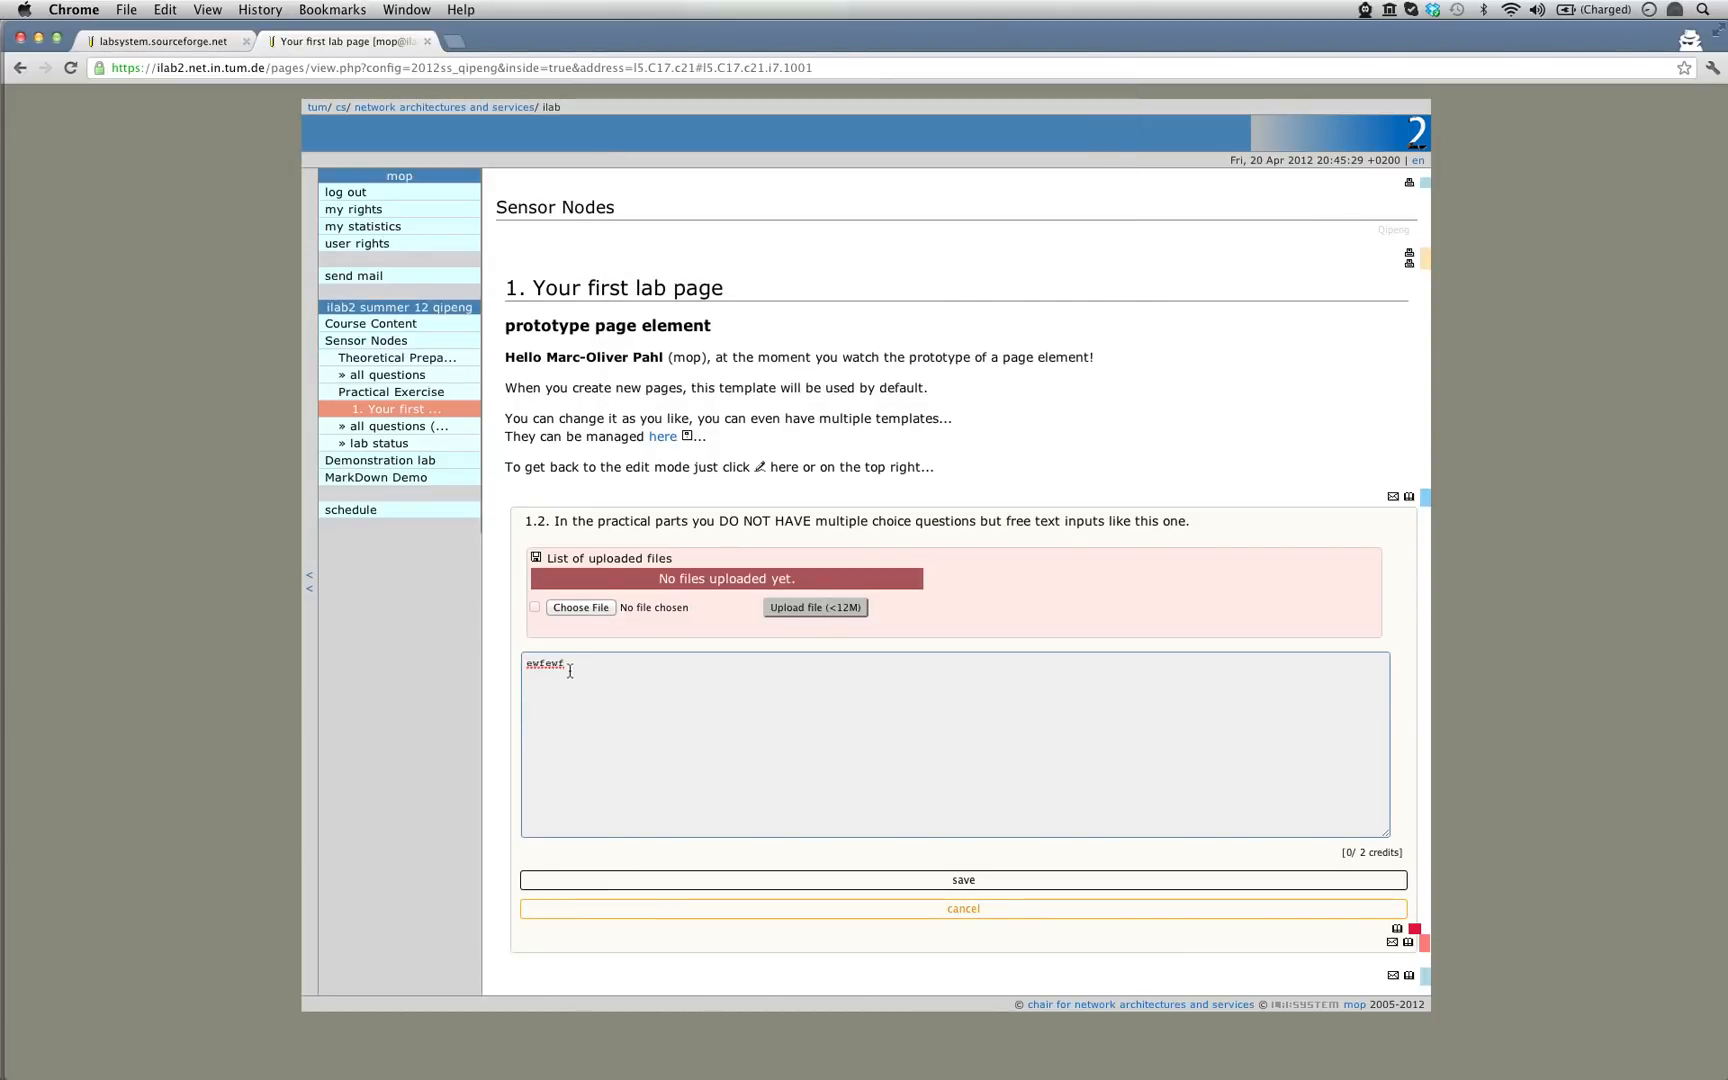
{"action": "left_click", "coordinate": [910, 880]}
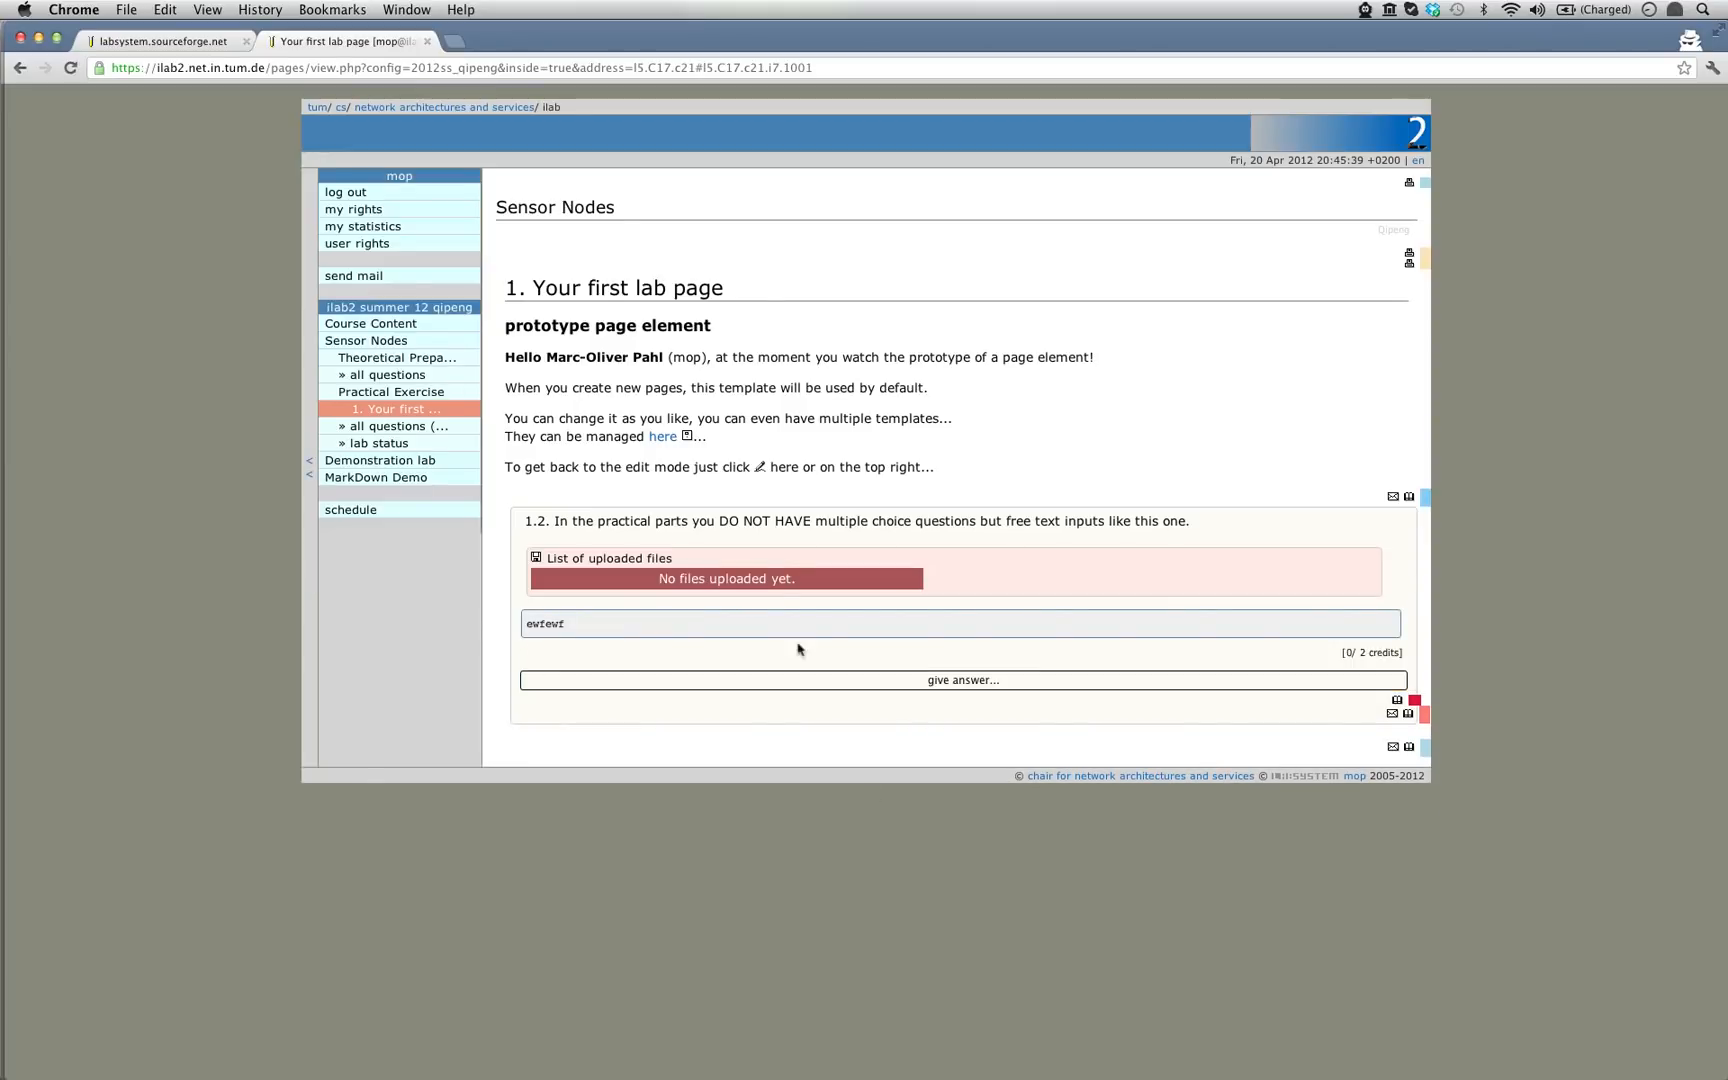